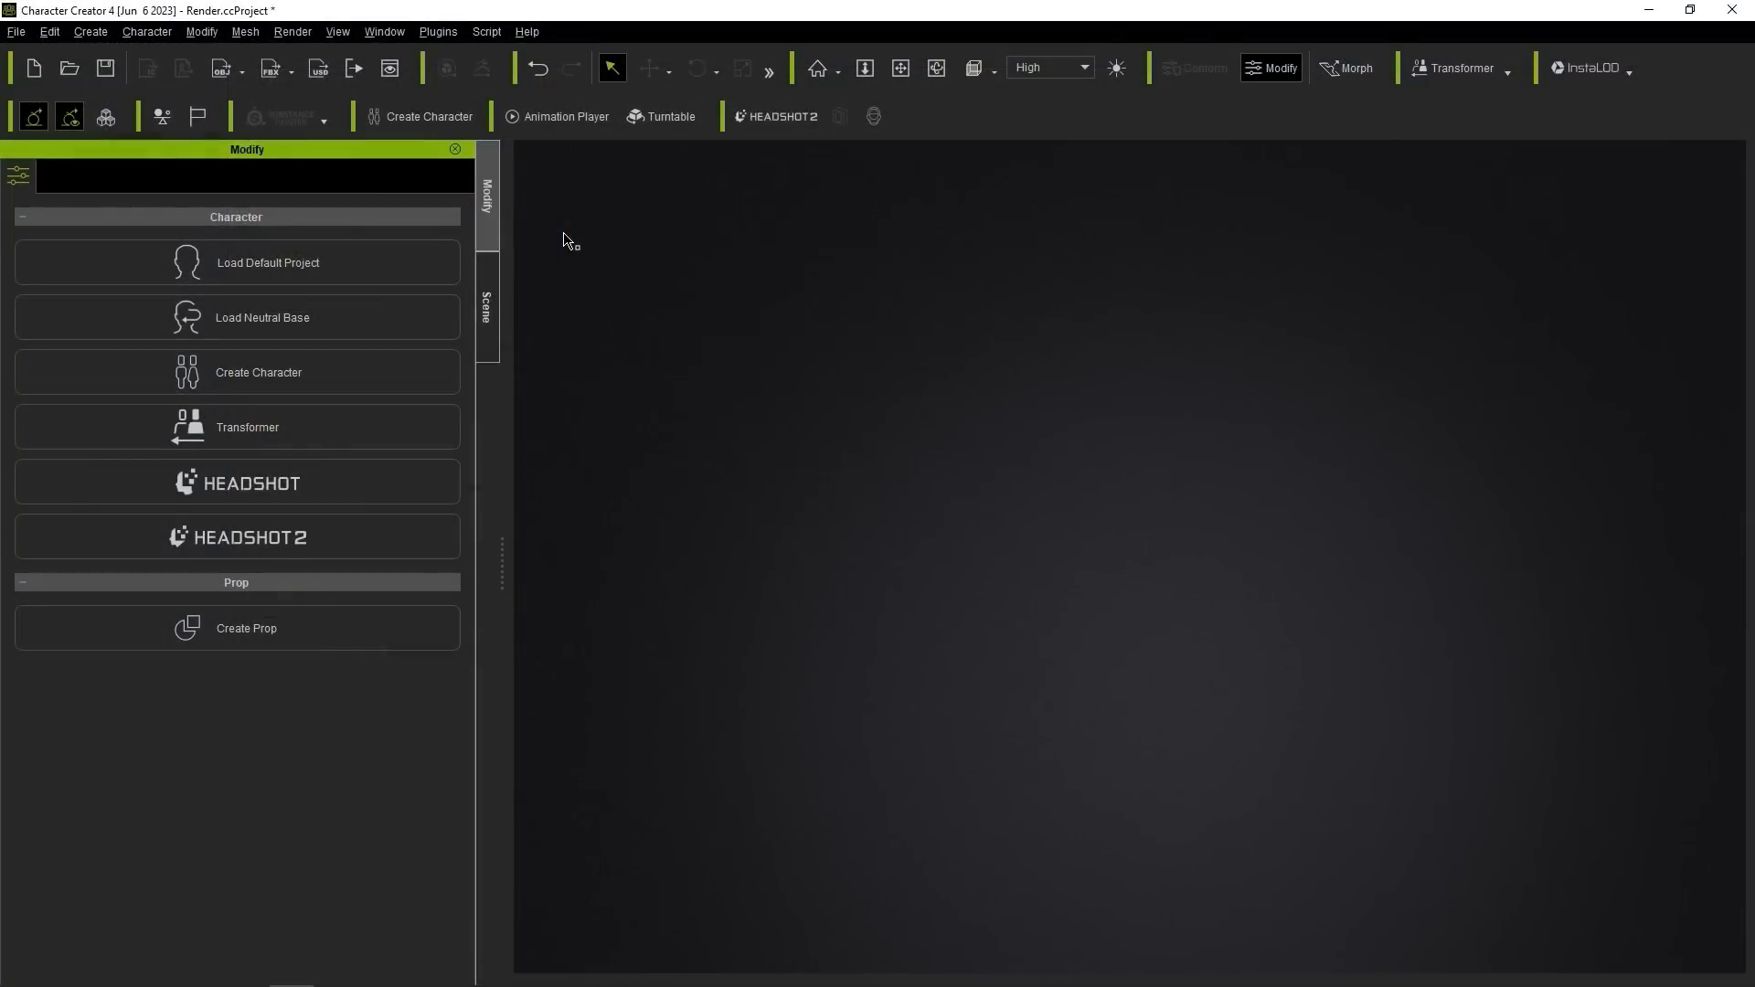
Step: Open the Headshot v2 plugin and set it to generate heads from an image
click(436, 35)
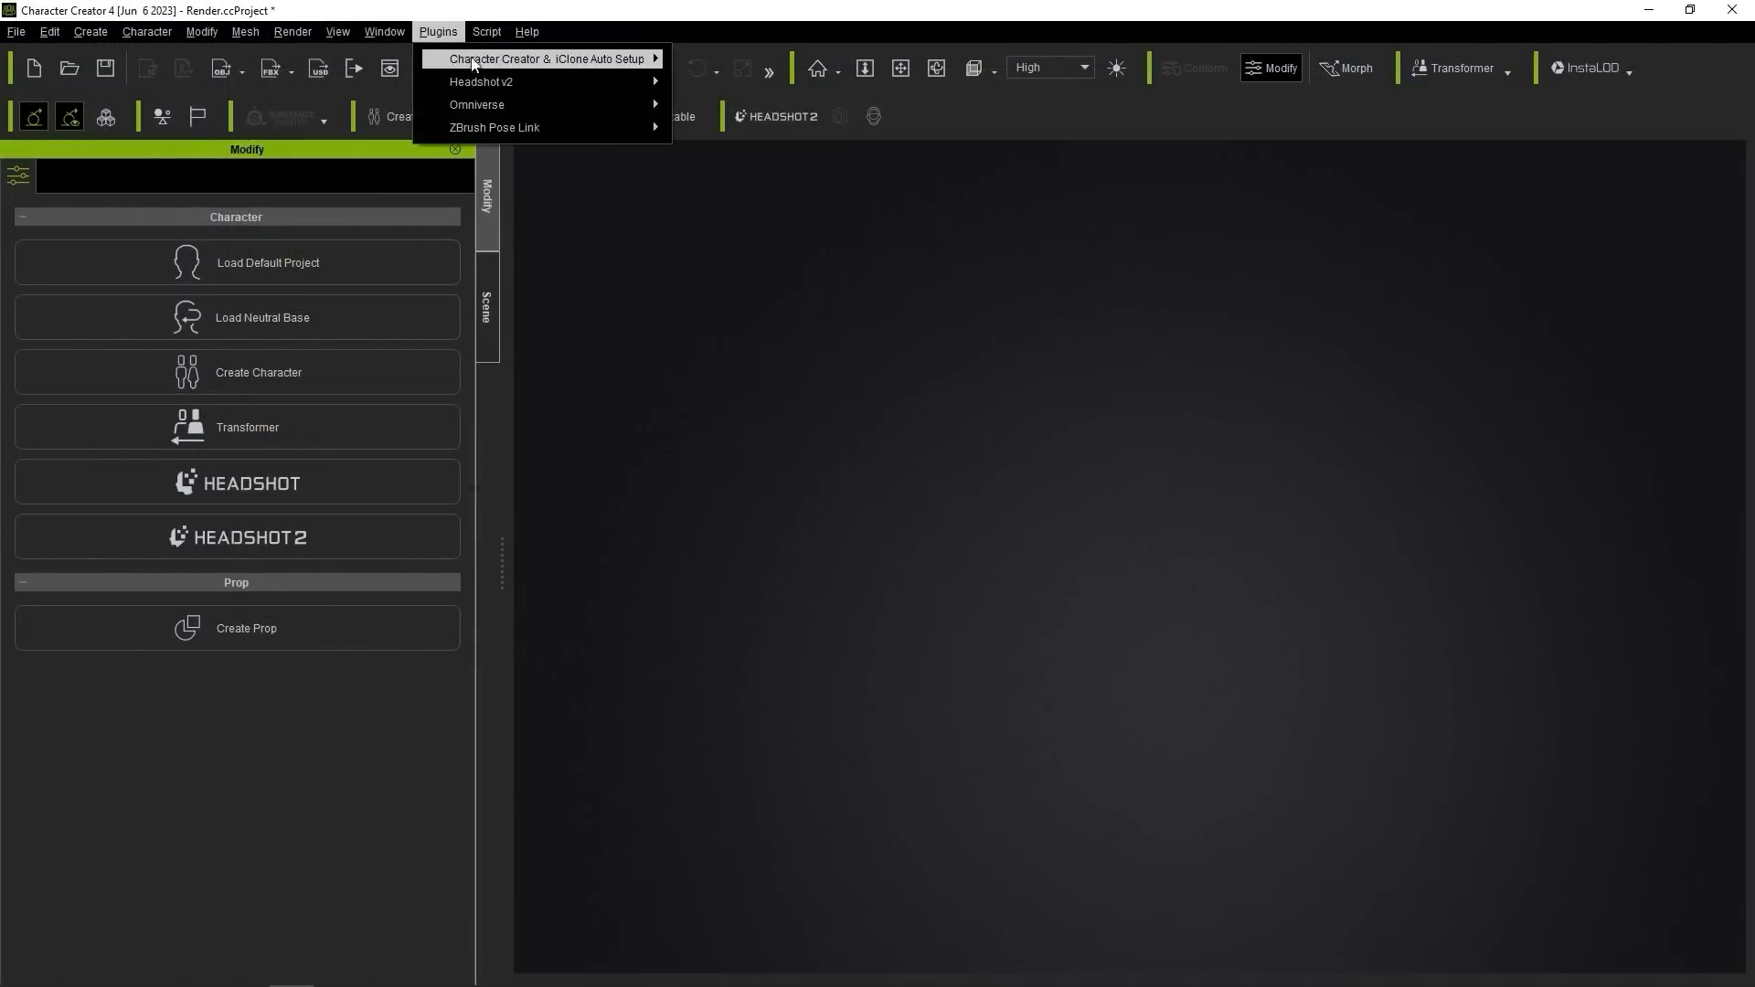
mouse_move(459, 91)
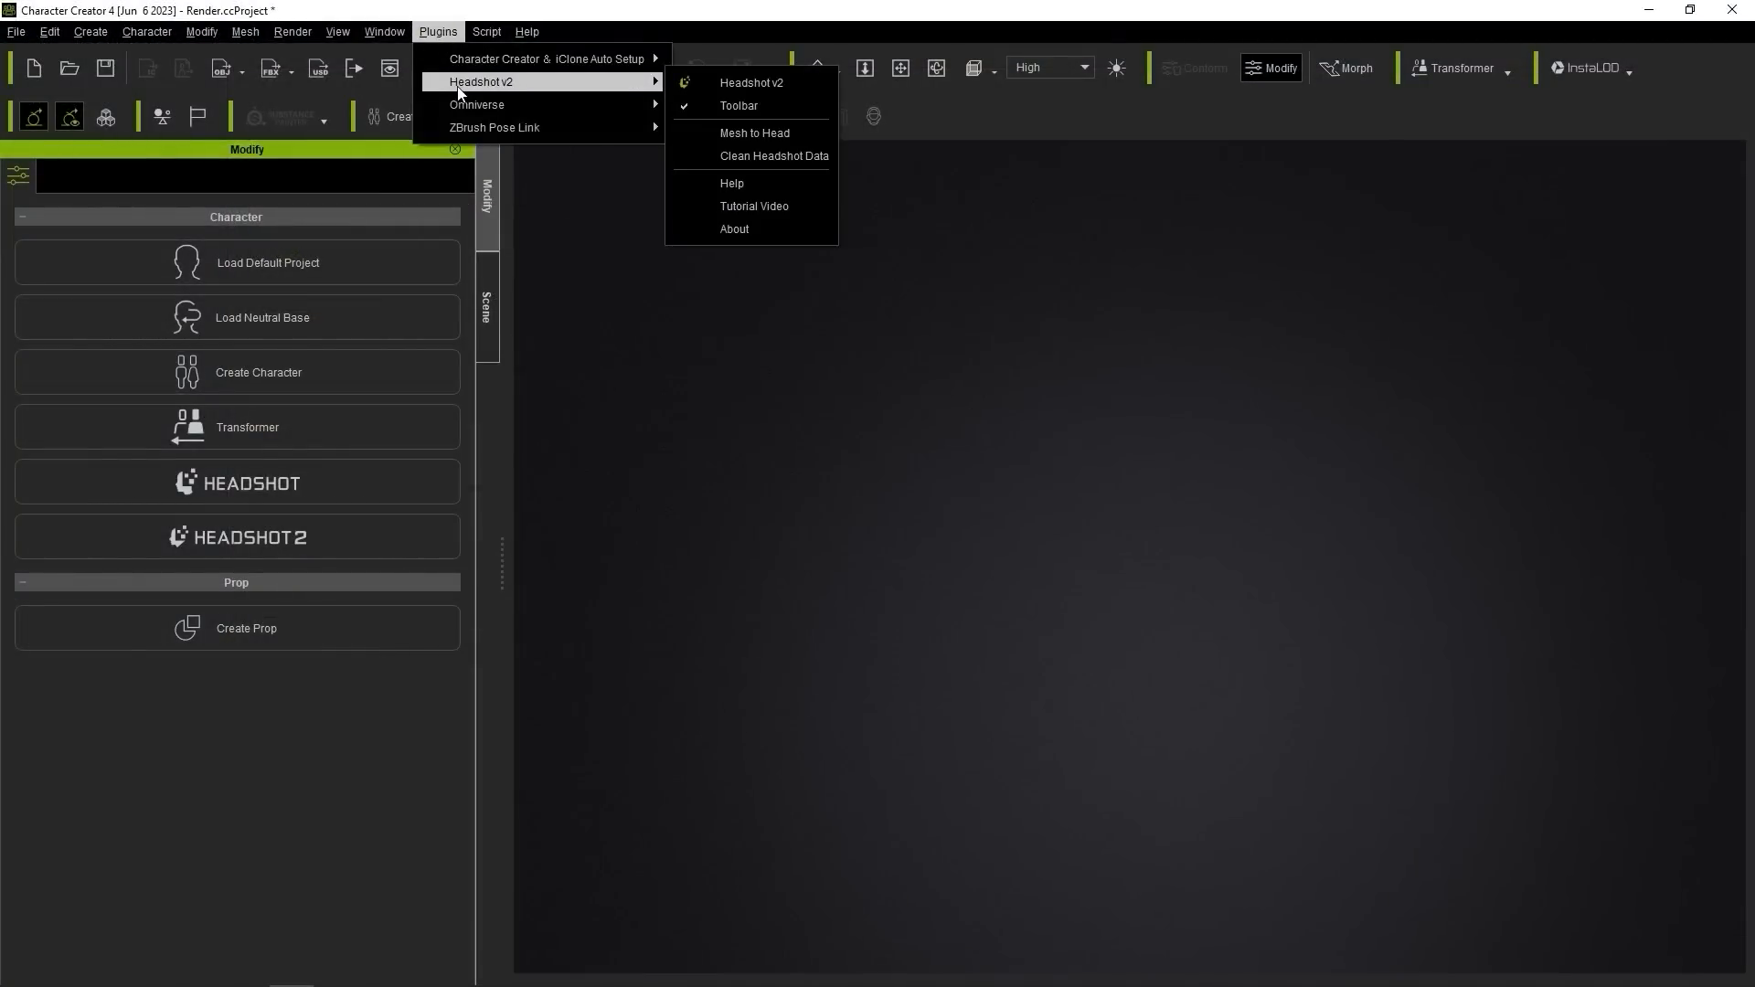
click(735, 82)
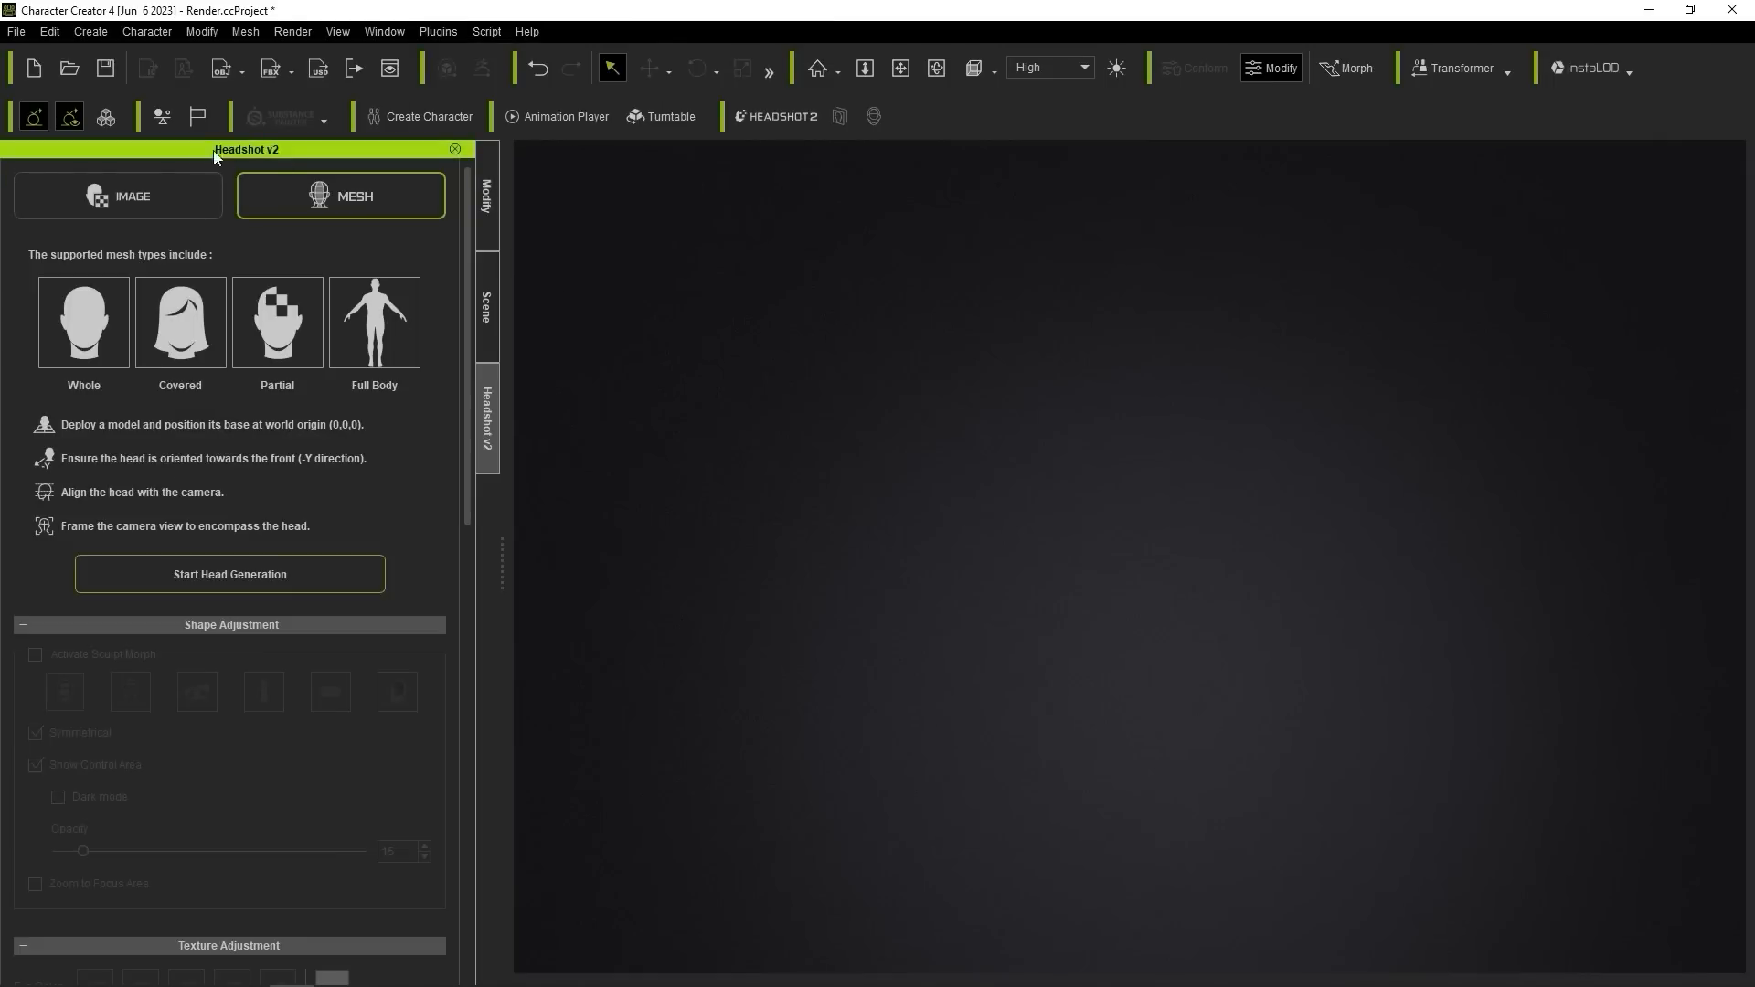
click(138, 216)
click(340, 205)
click(139, 217)
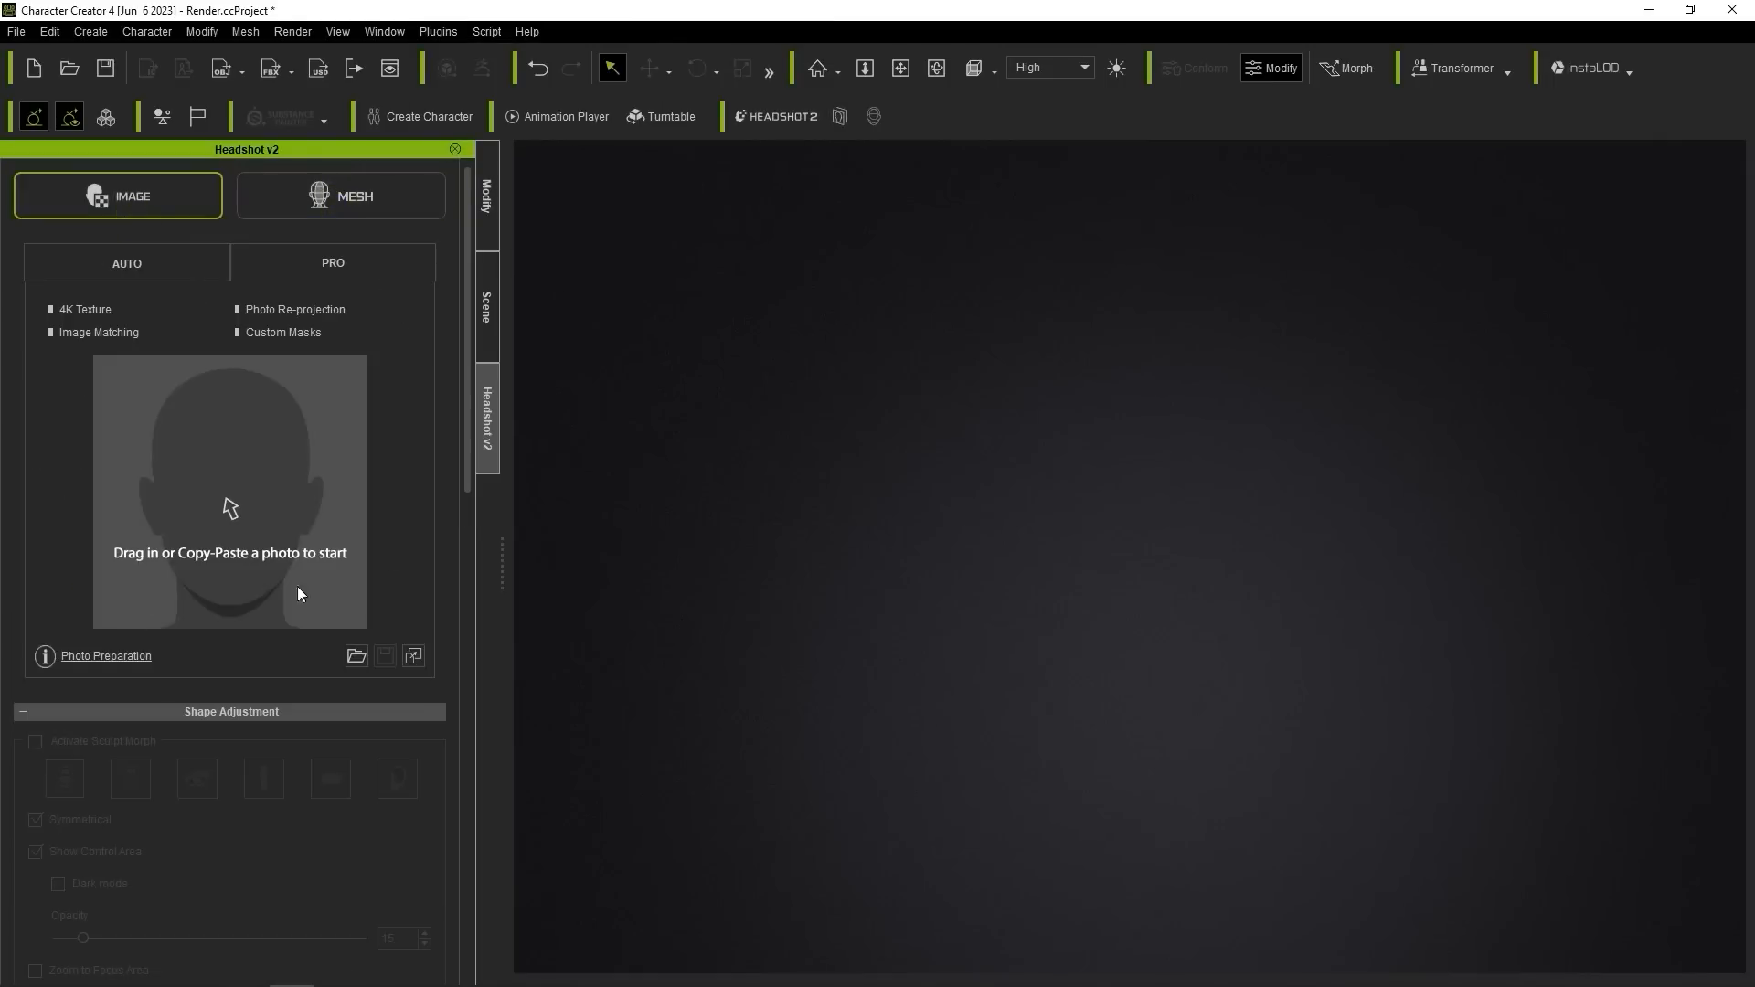
Step: Load the photo Capture.JPG and generate a 3D head from it in Pro mode
click(326, 440)
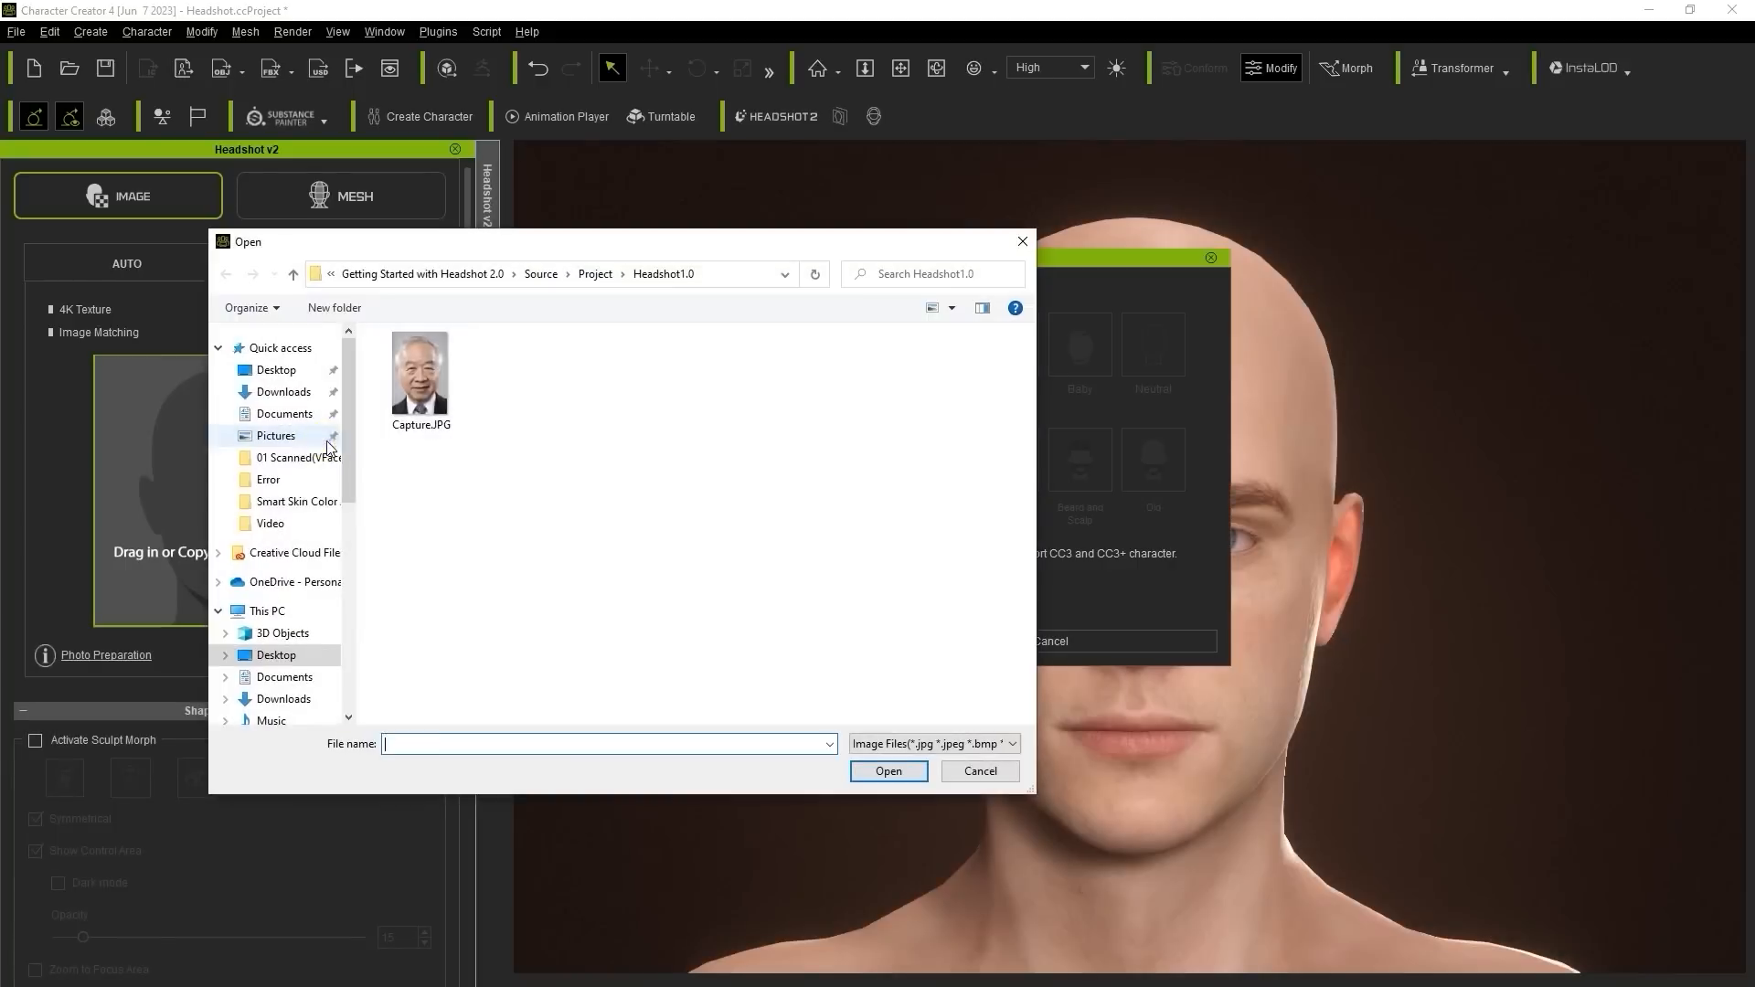
click(855, 772)
click(1154, 461)
click(604, 642)
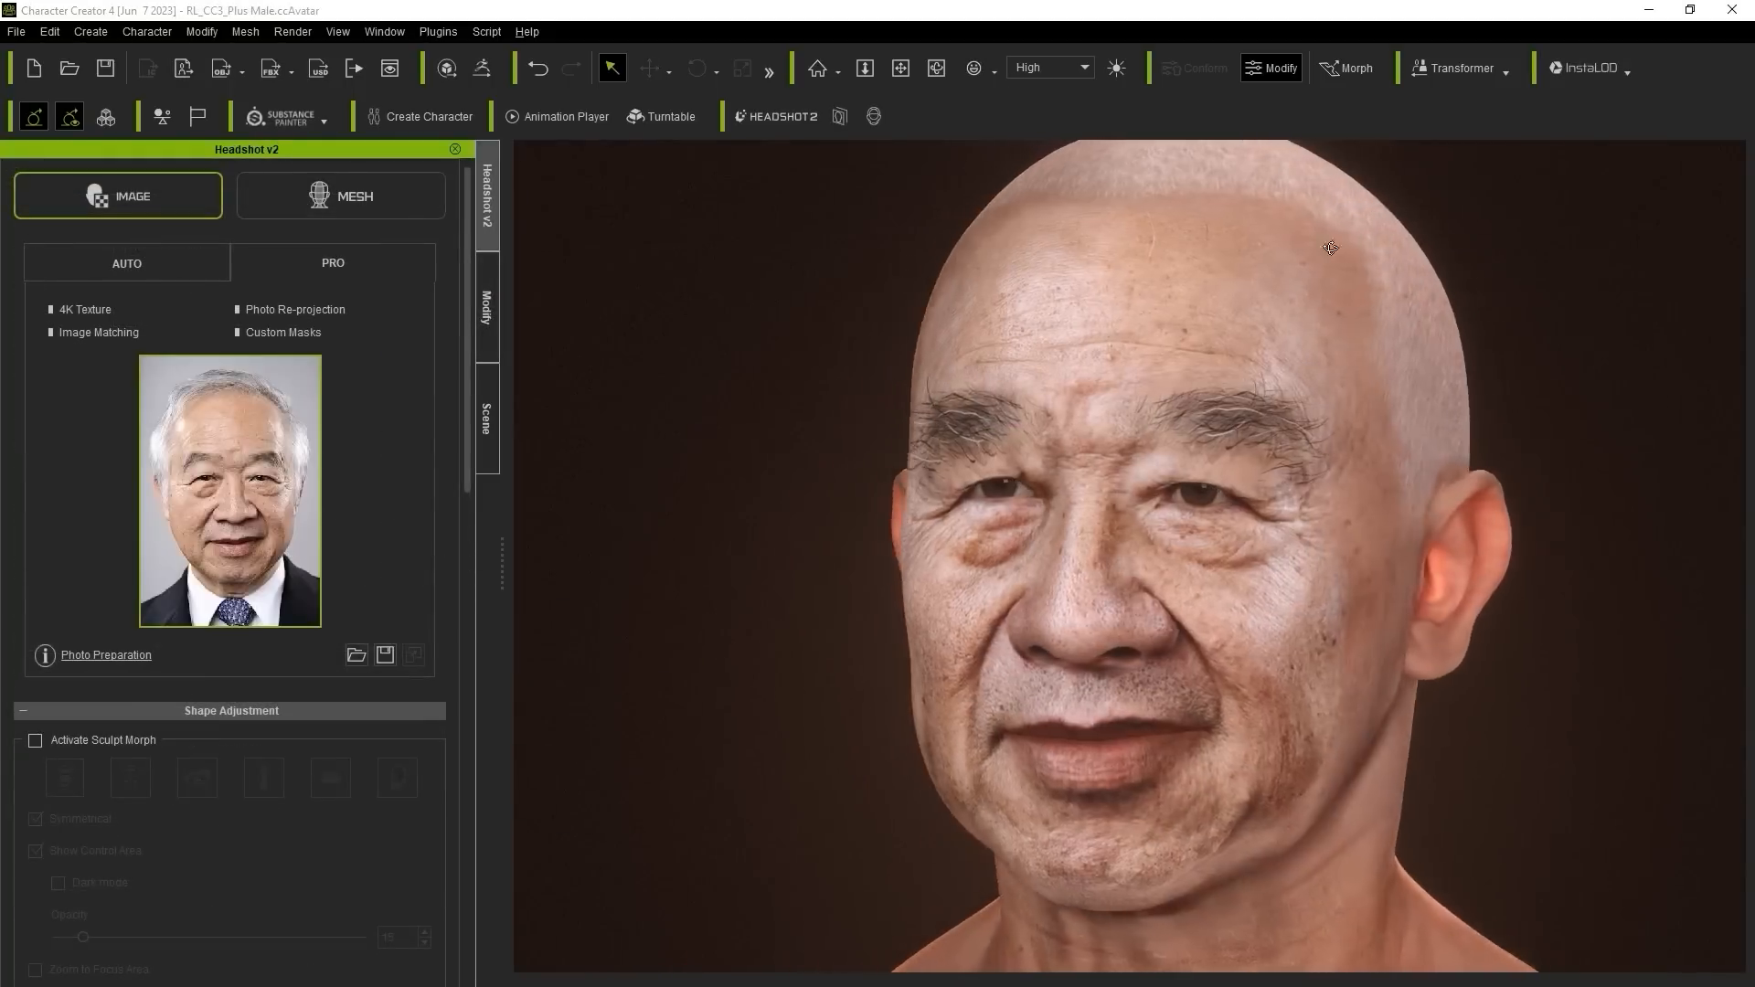
drag(1331, 247, 1750, 245)
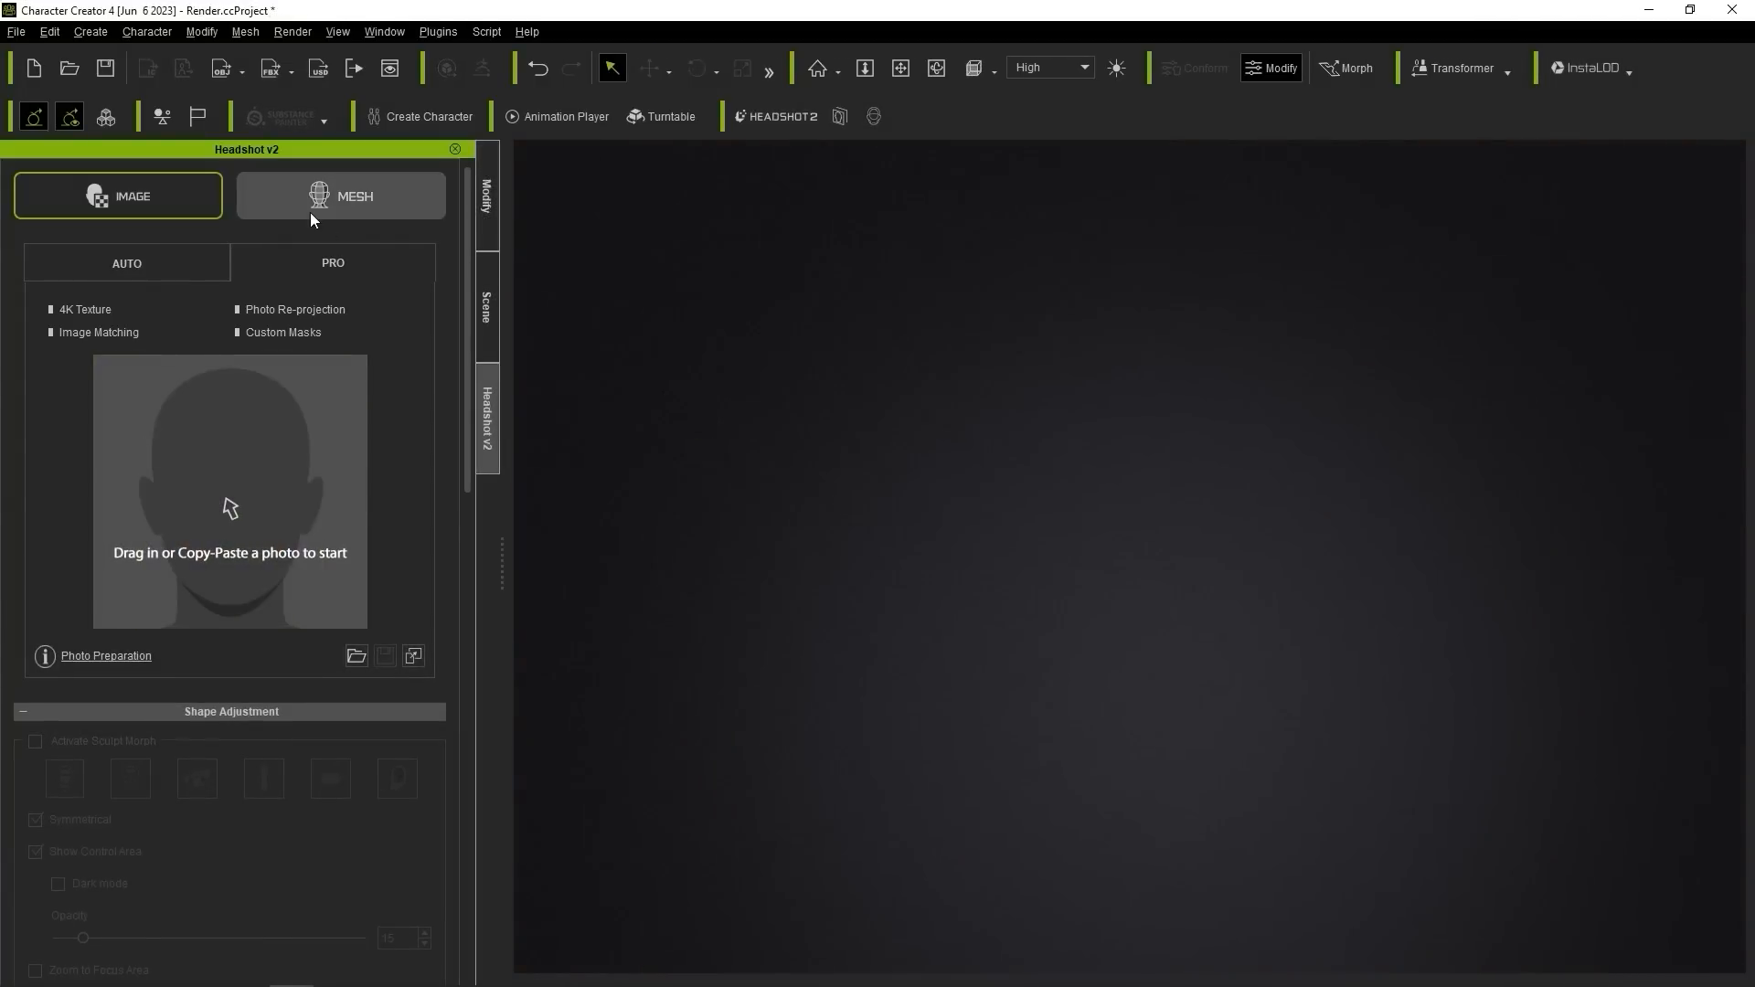
Step: Switch Headshot to mesh-based generation and import Head.obj from the Source folder into the scene as a prop
click(315, 216)
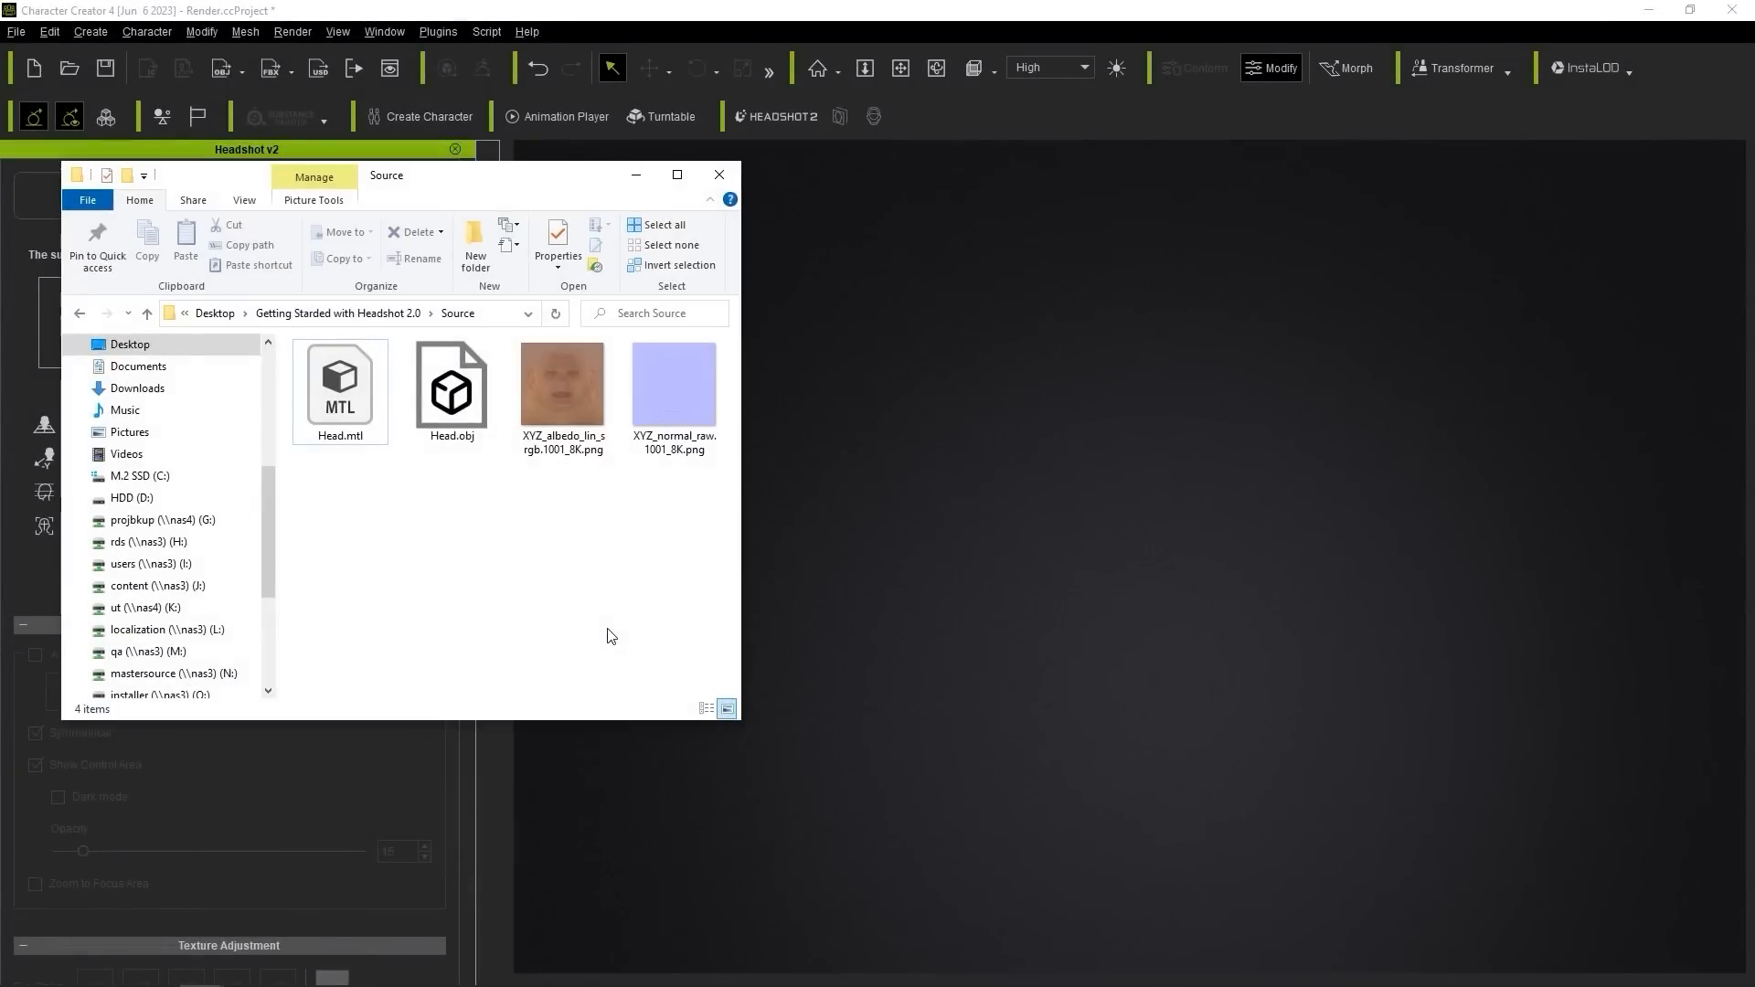
click(497, 419)
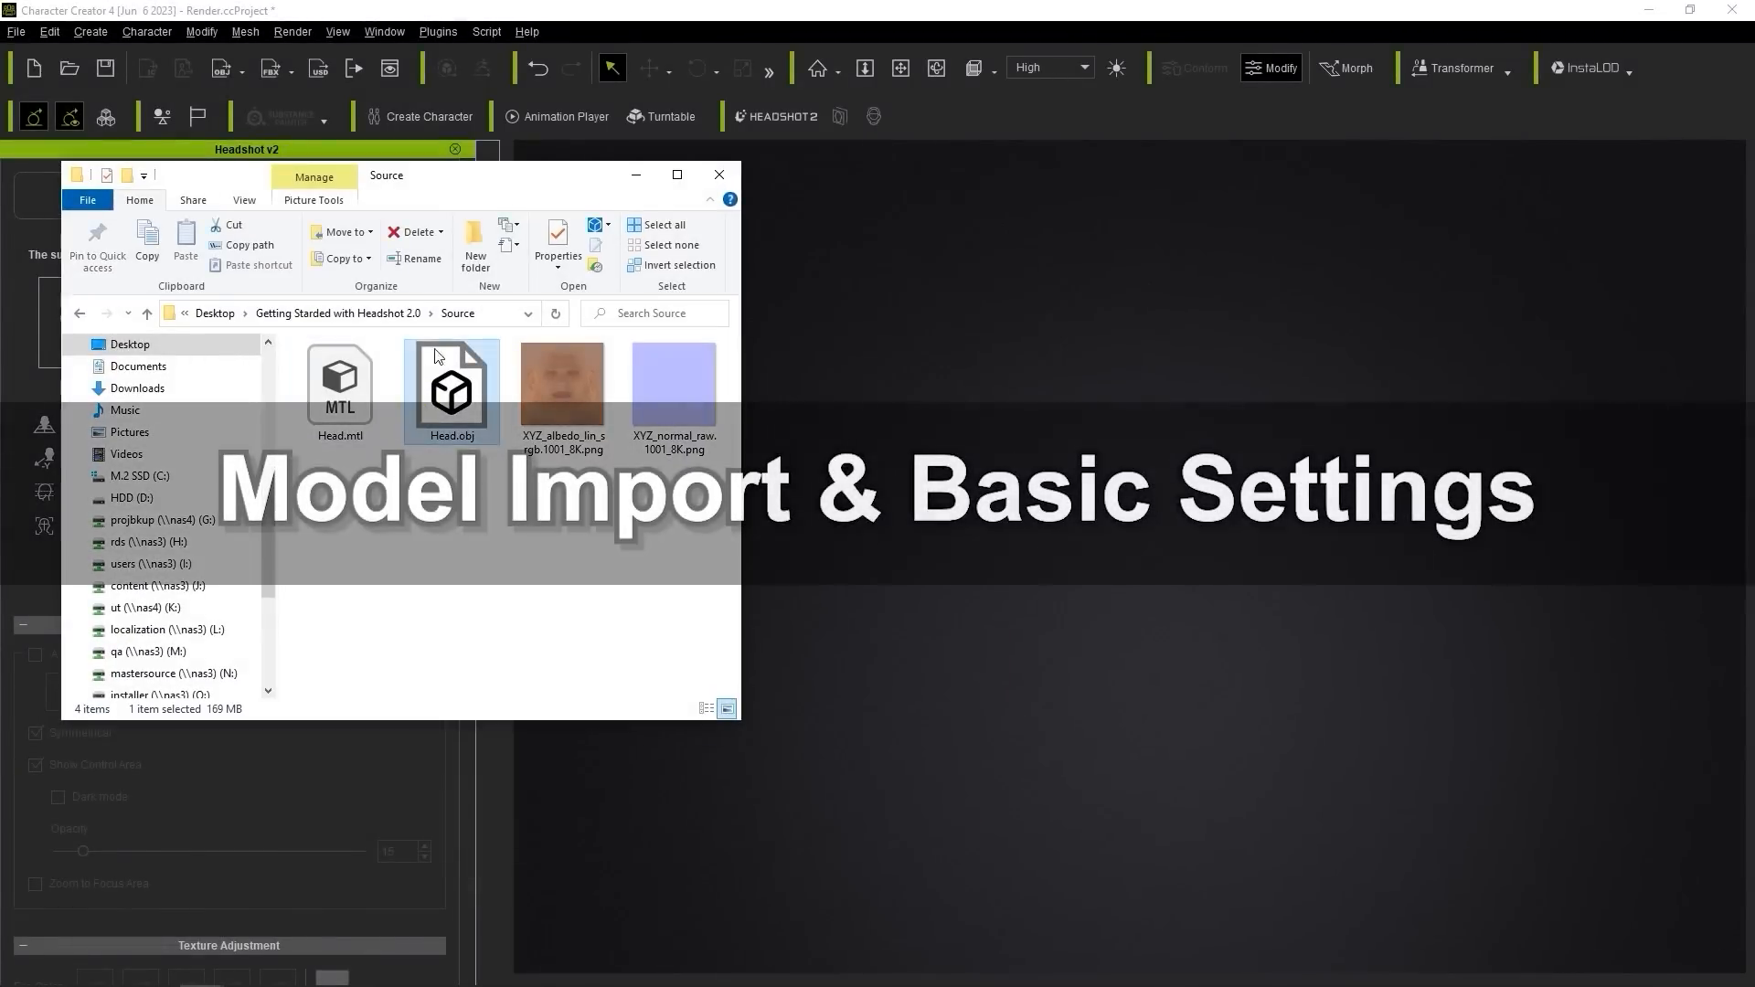
drag(469, 439, 1063, 745)
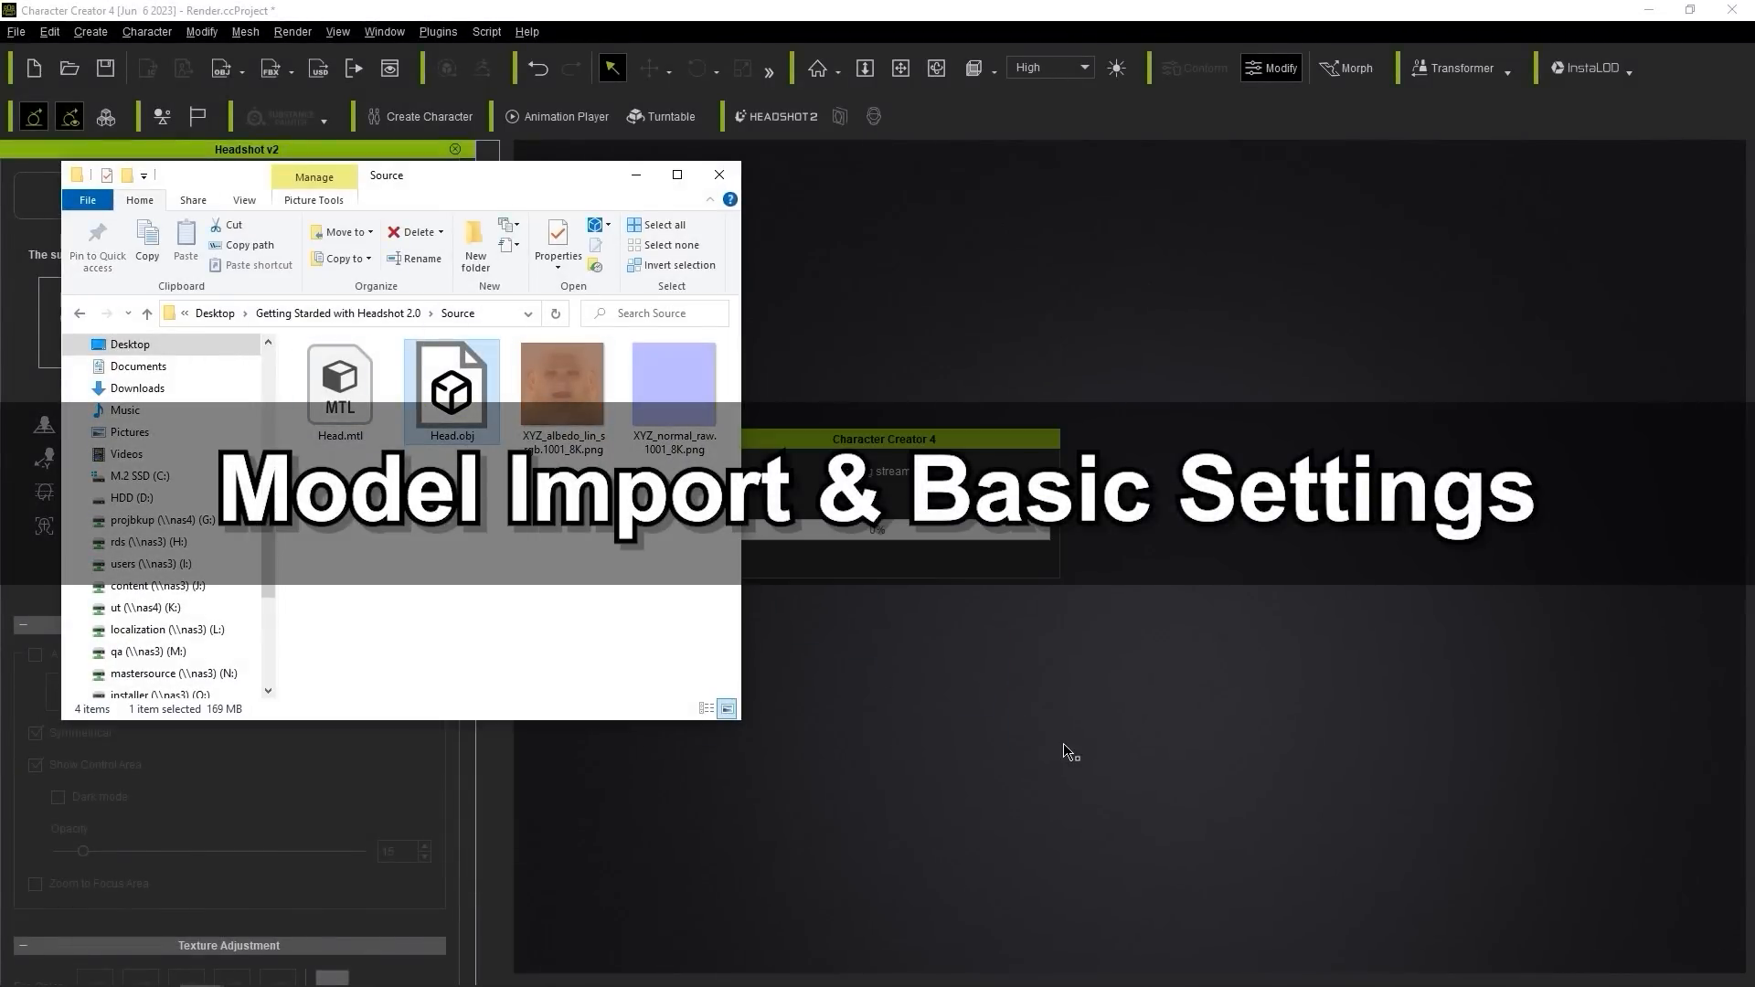
click(803, 499)
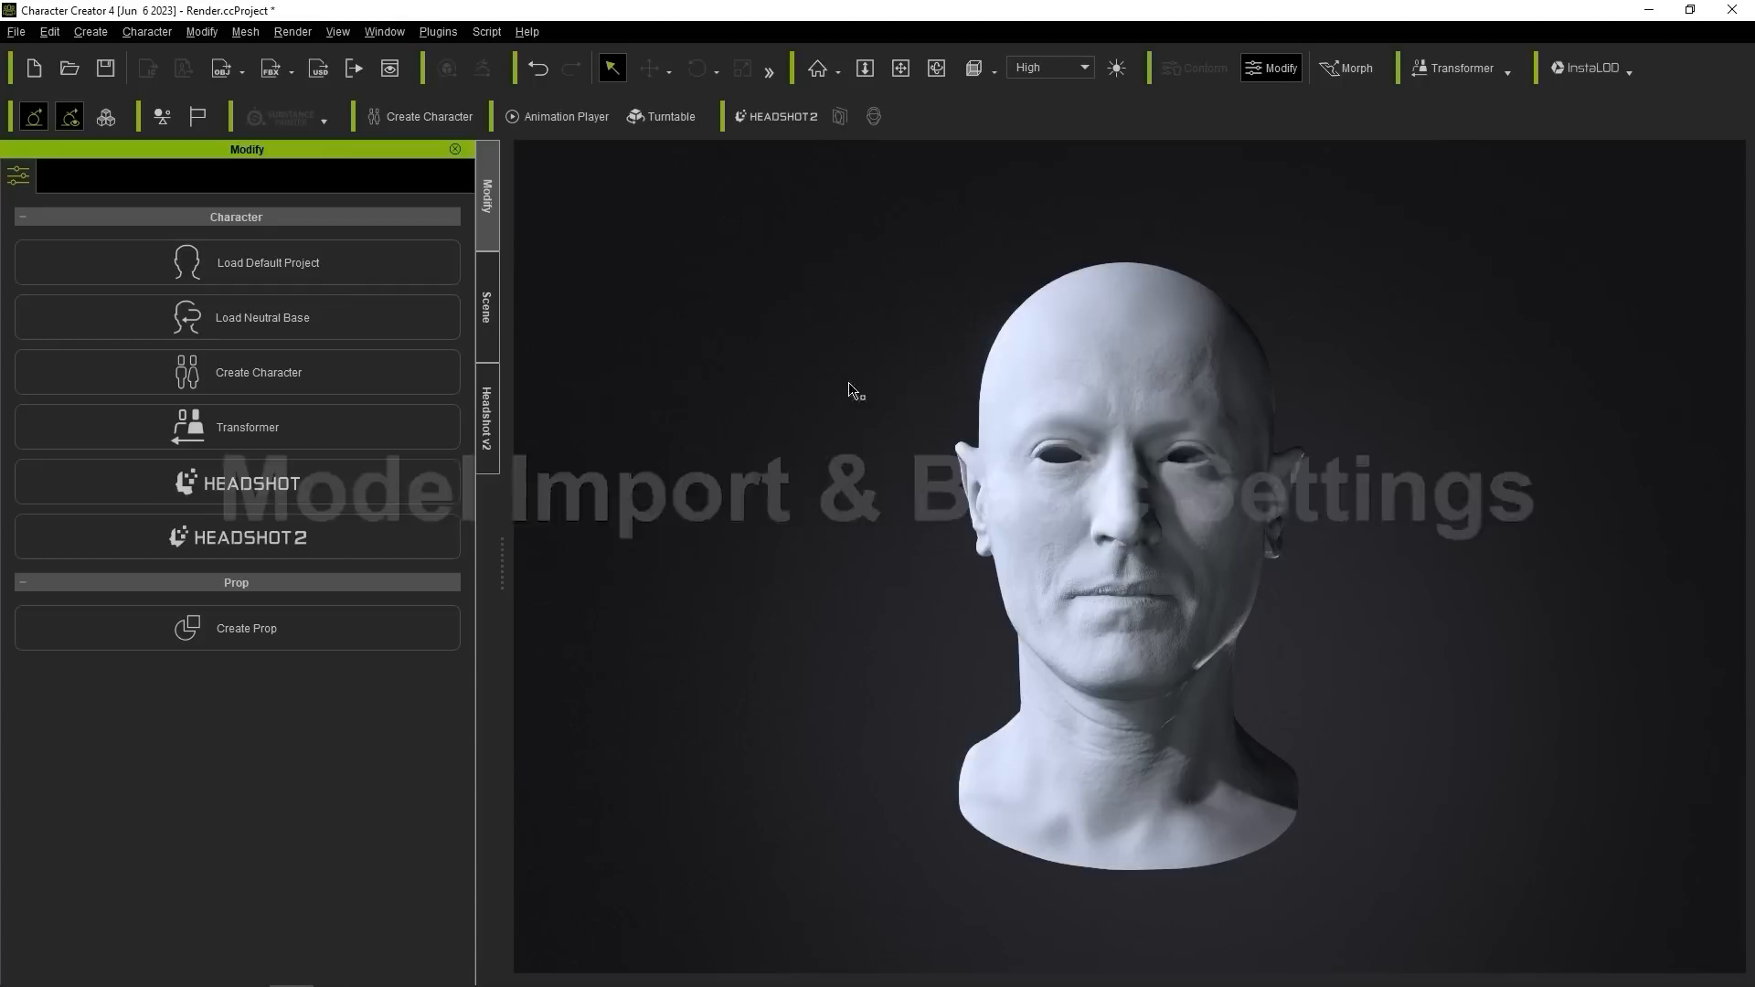
Step: Assign XYZ_albedo_lin_srgb.1001_8K.png as the Base Color texture of the imported head's material
click(1045, 338)
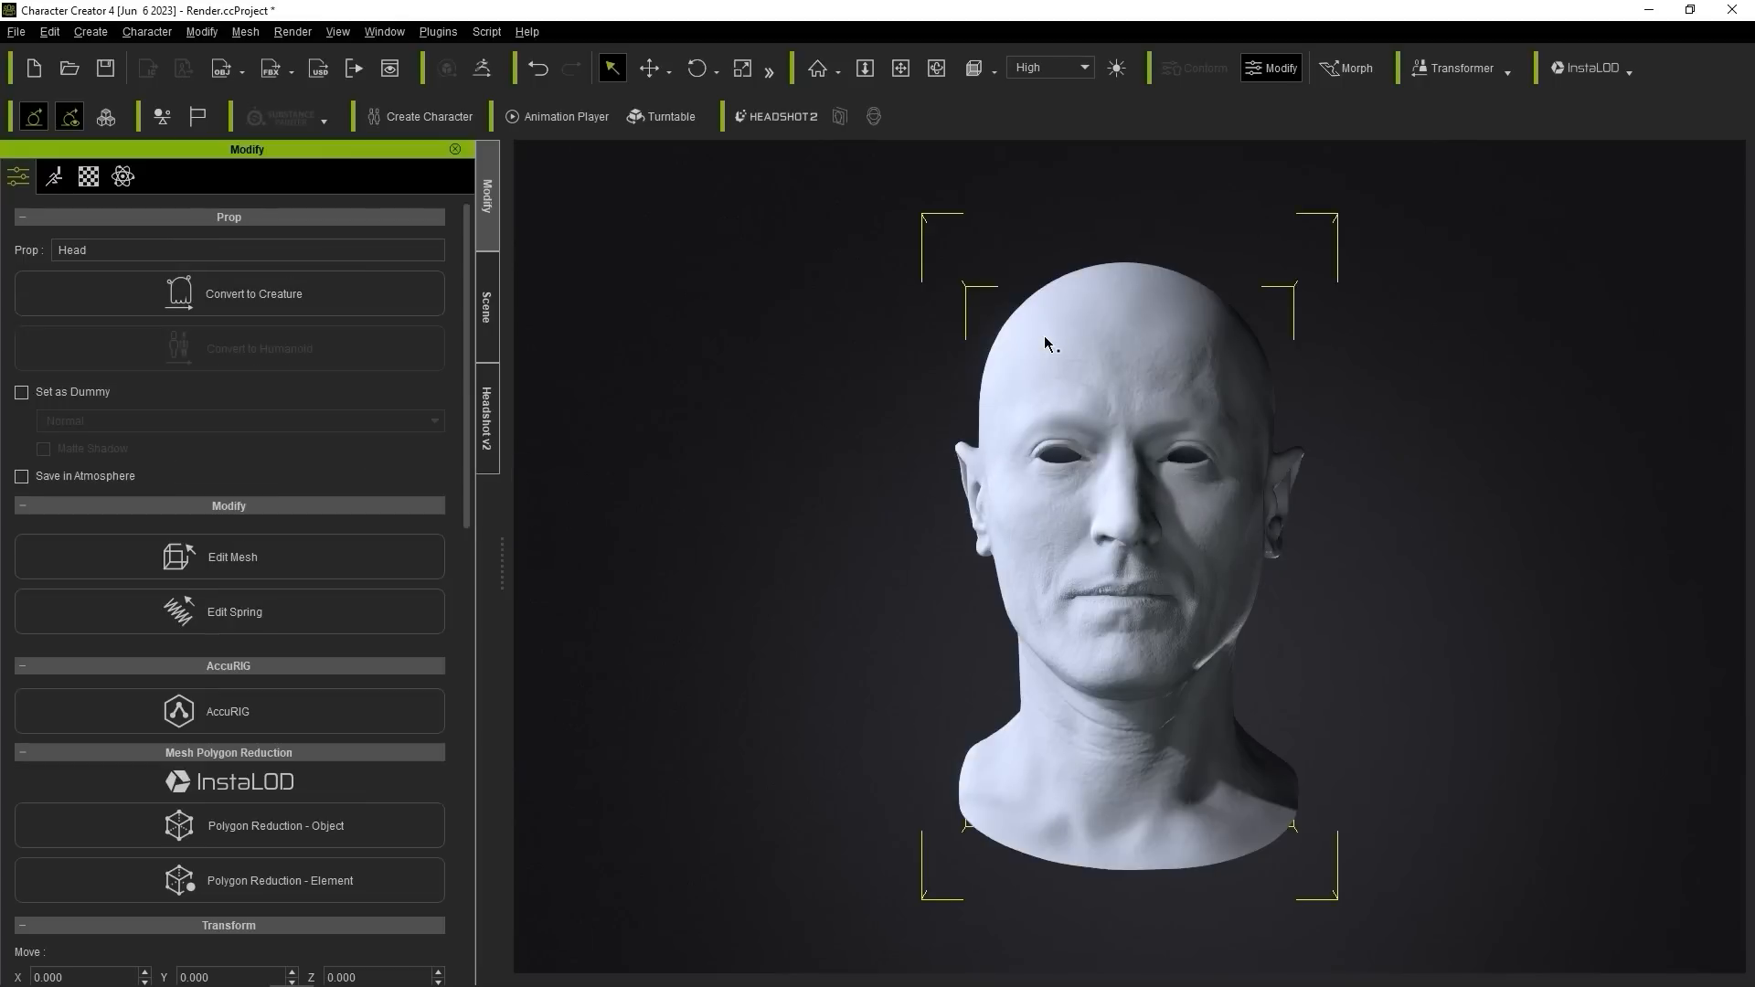
click(92, 189)
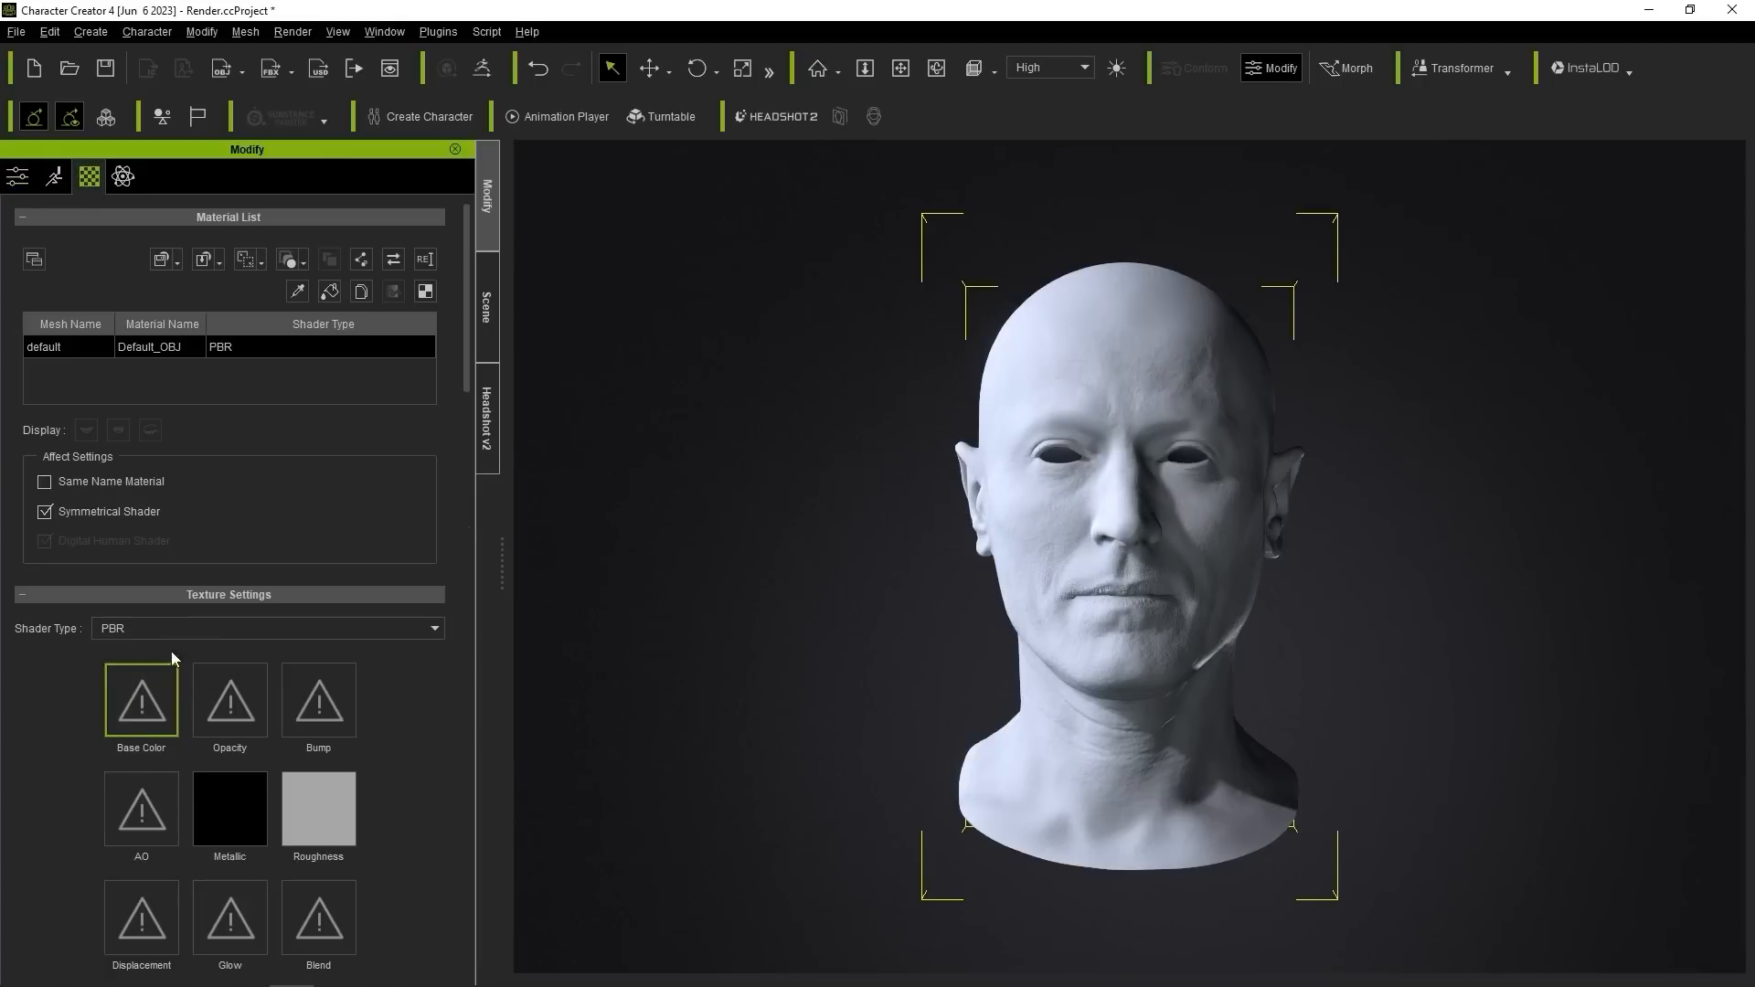
key(alt+Tab)
drag(441, 182, 419, 86)
drag(539, 293, 147, 709)
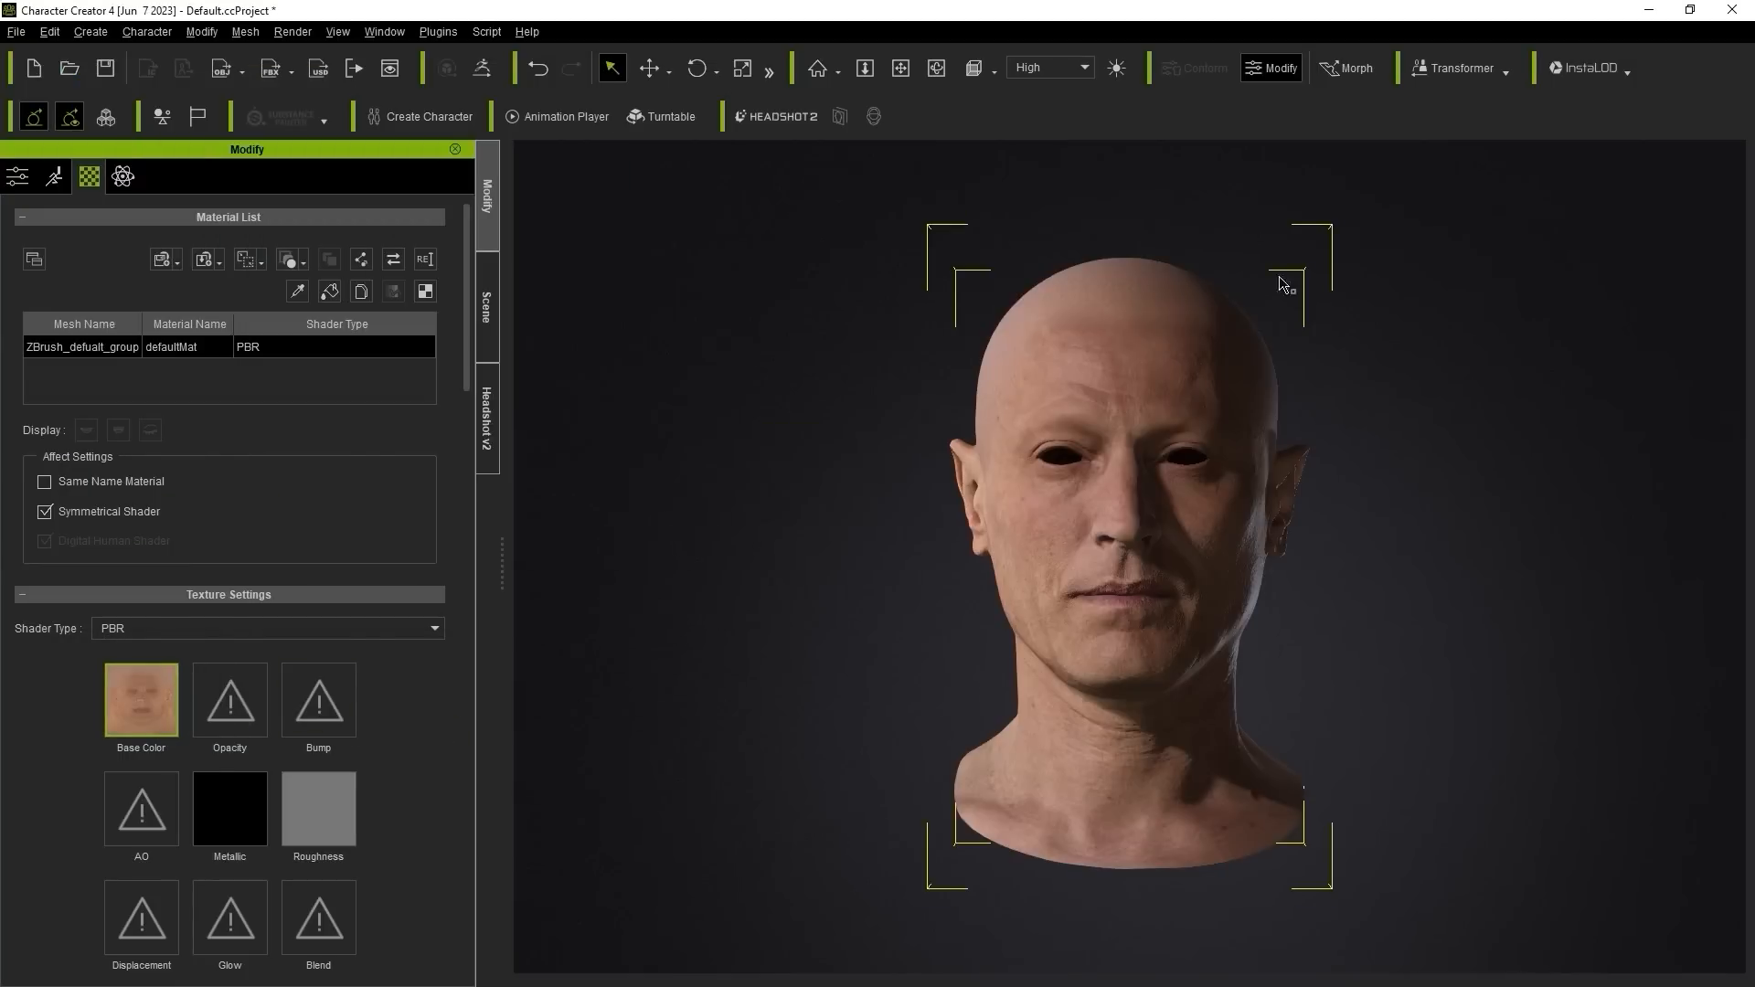
Step: Snap the viewport camera to the front view of the head
click(993, 71)
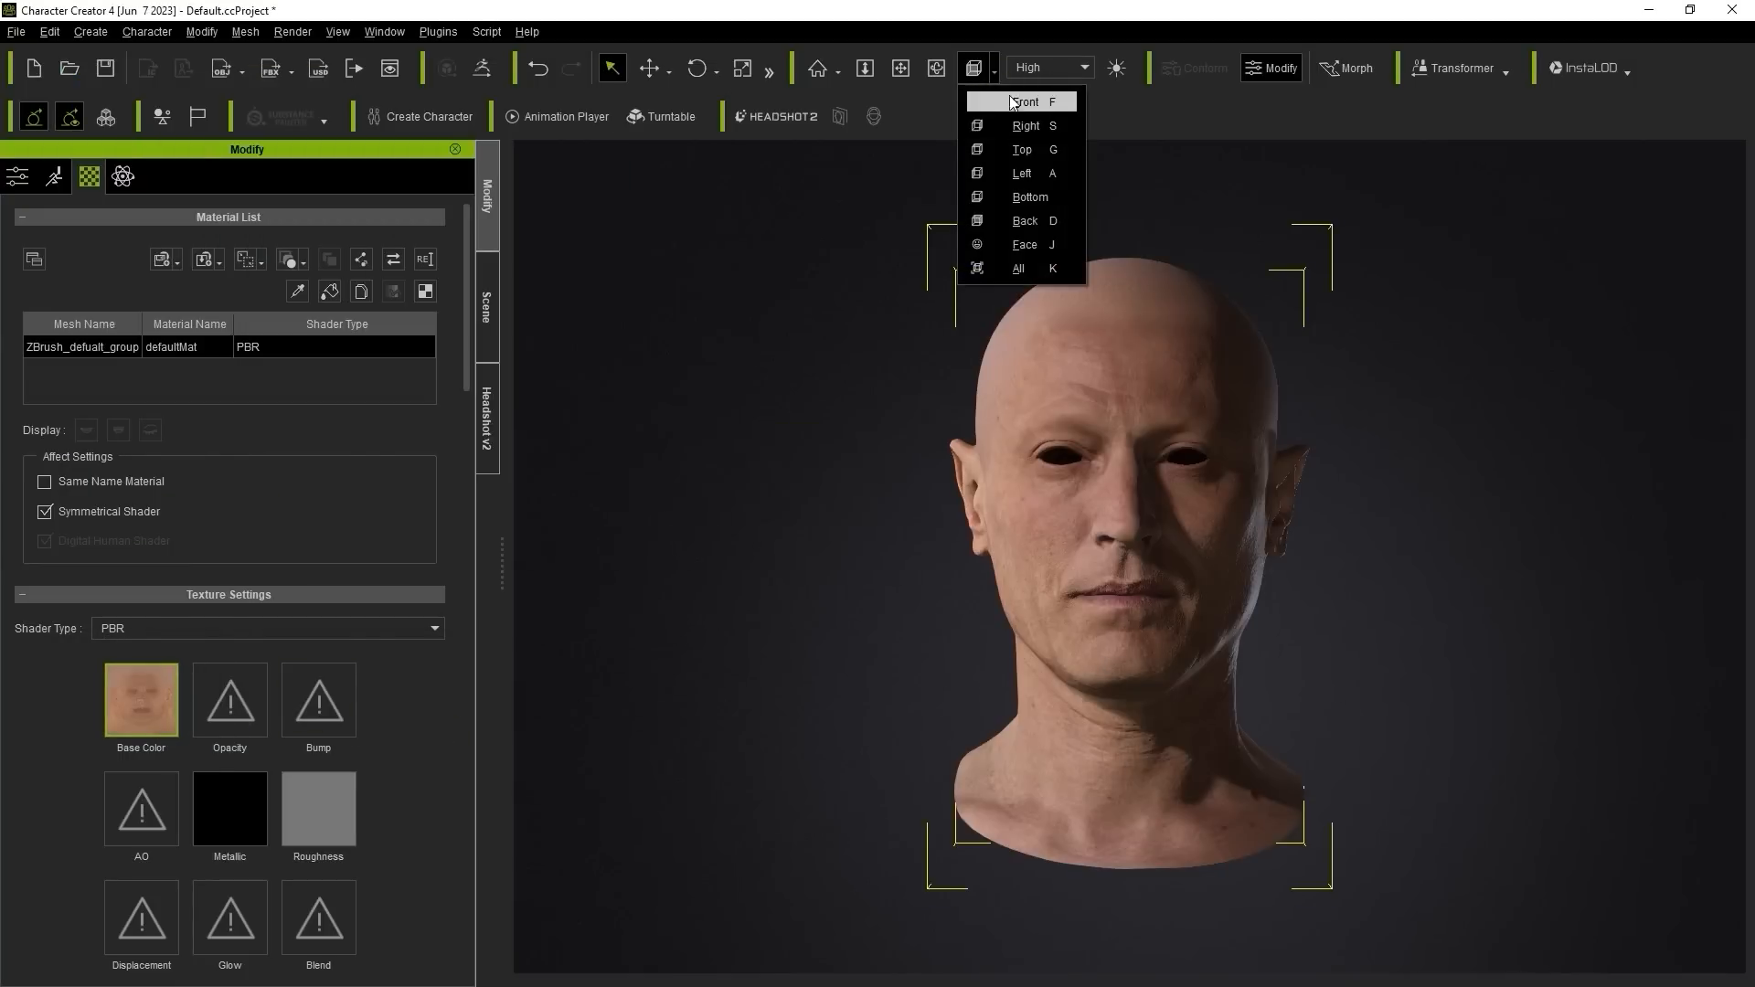
click(1049, 103)
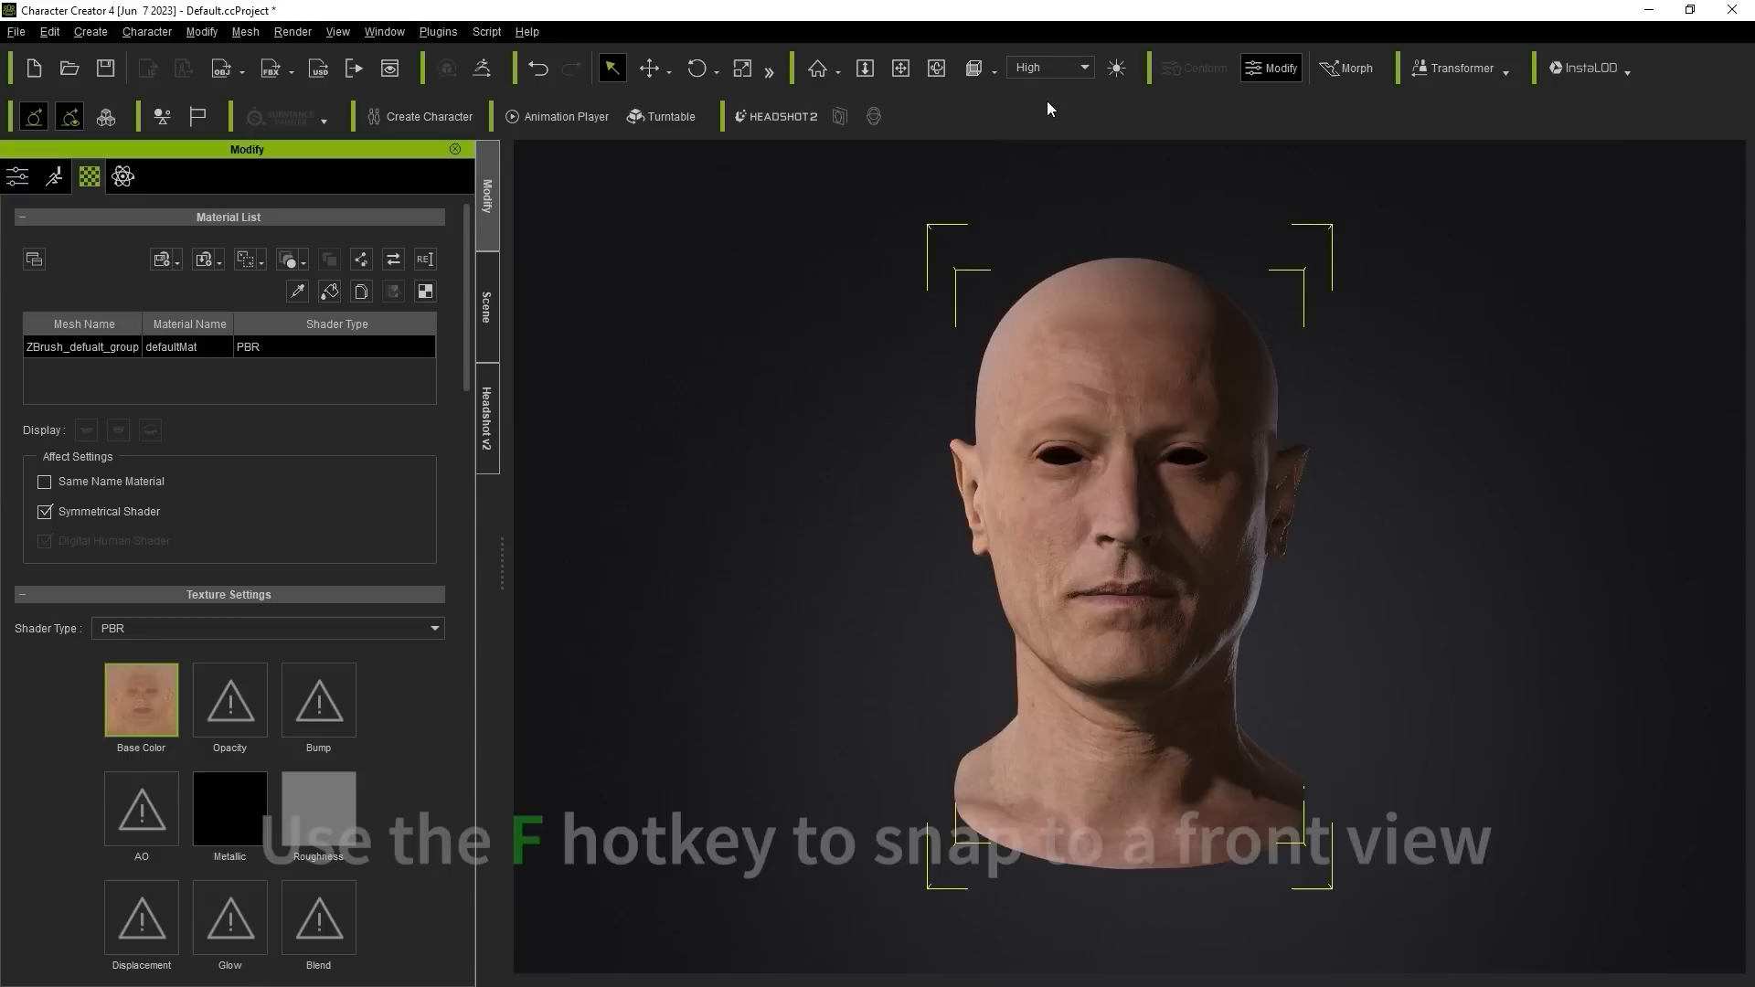
click(653, 81)
click(702, 78)
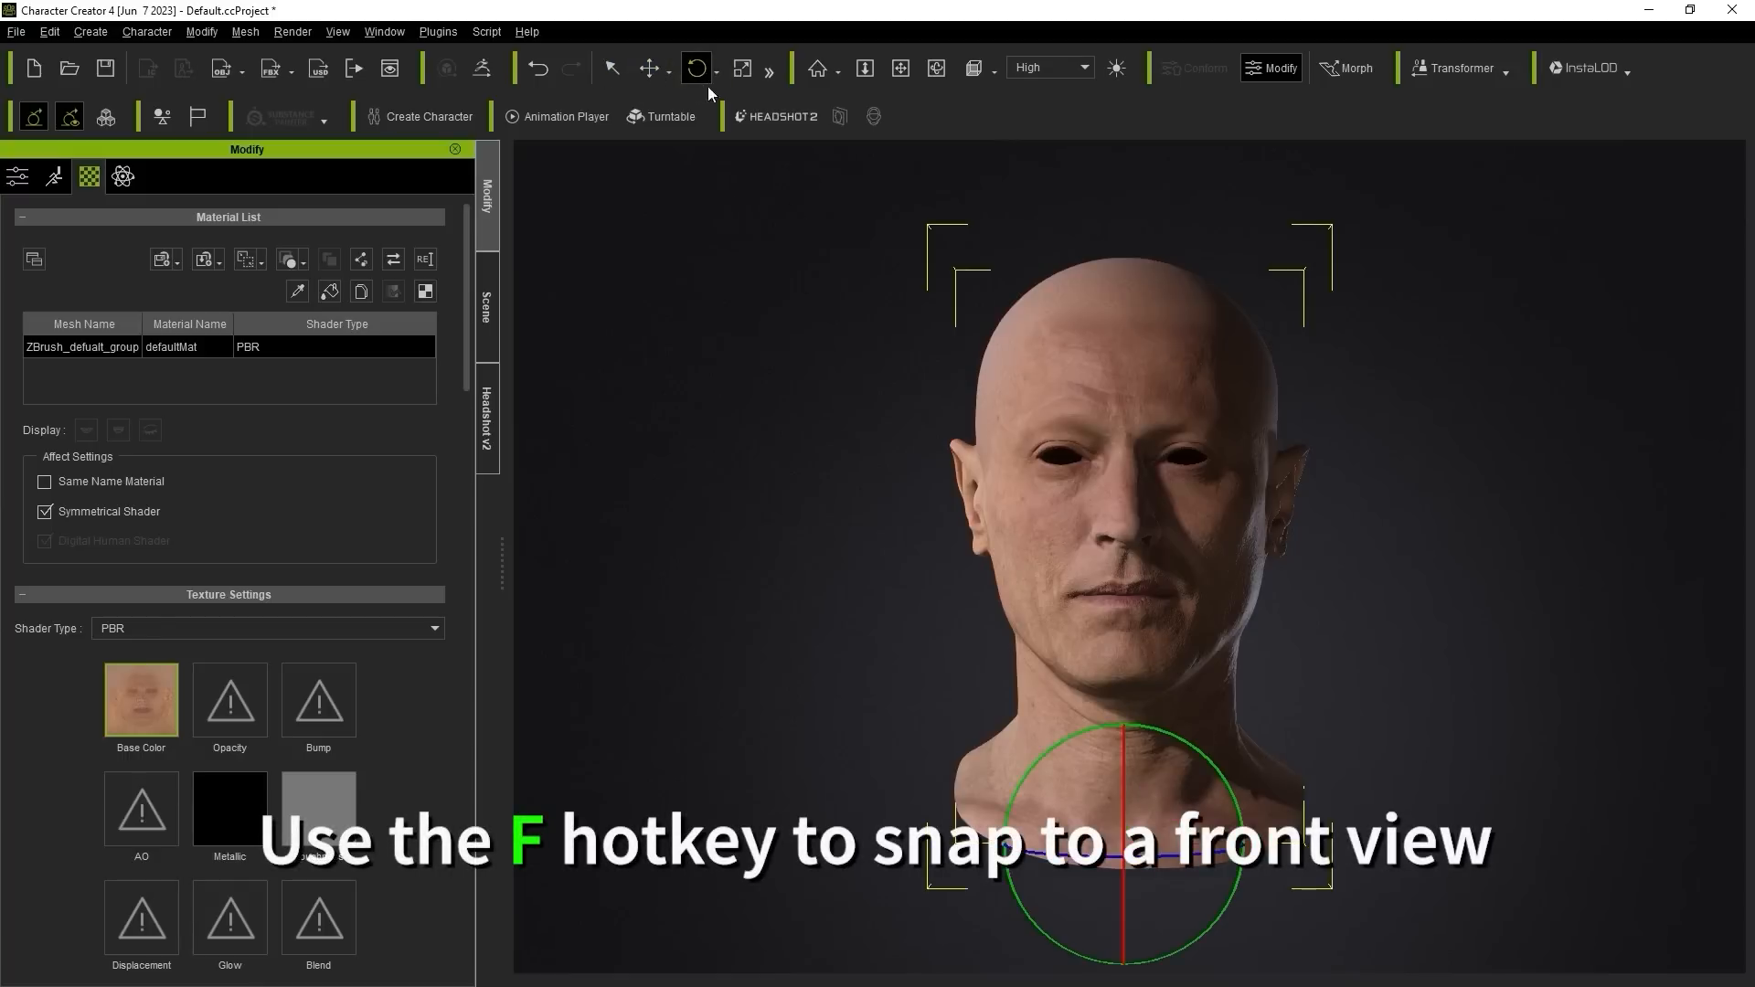
drag(1161, 859, 1160, 854)
key(ctrl+z)
click(611, 67)
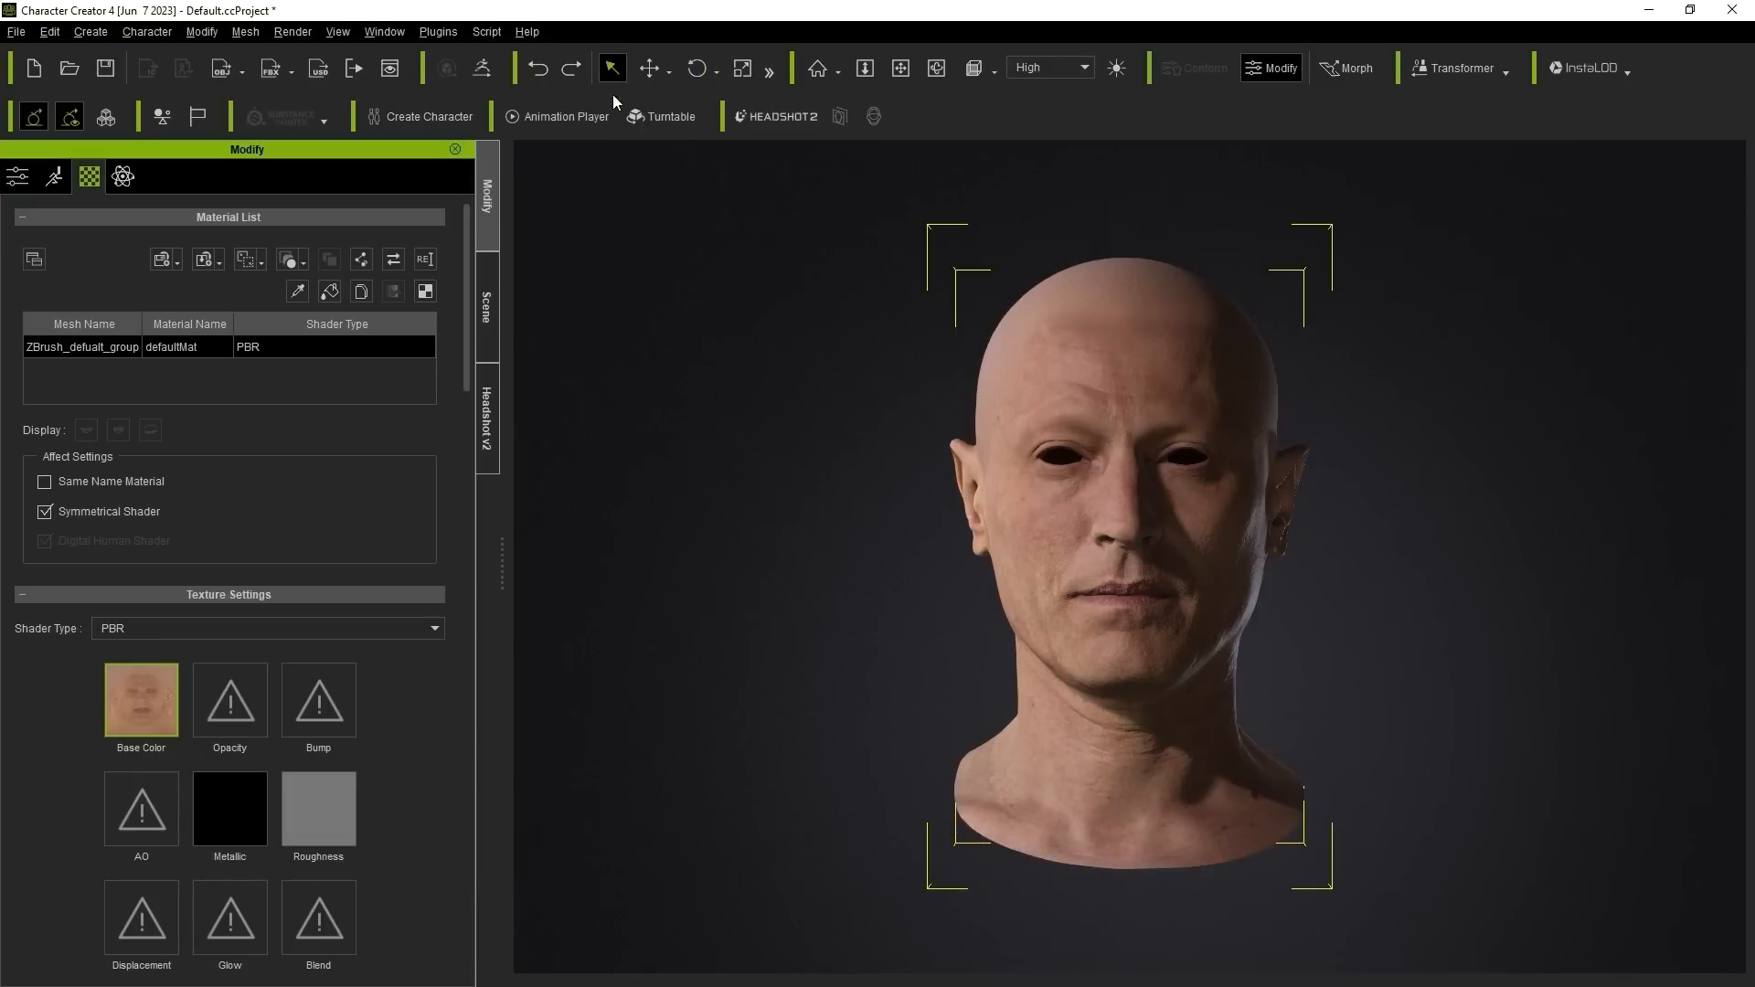
Step: Start head generation for the selected head mesh in Headshot v2
click(487, 444)
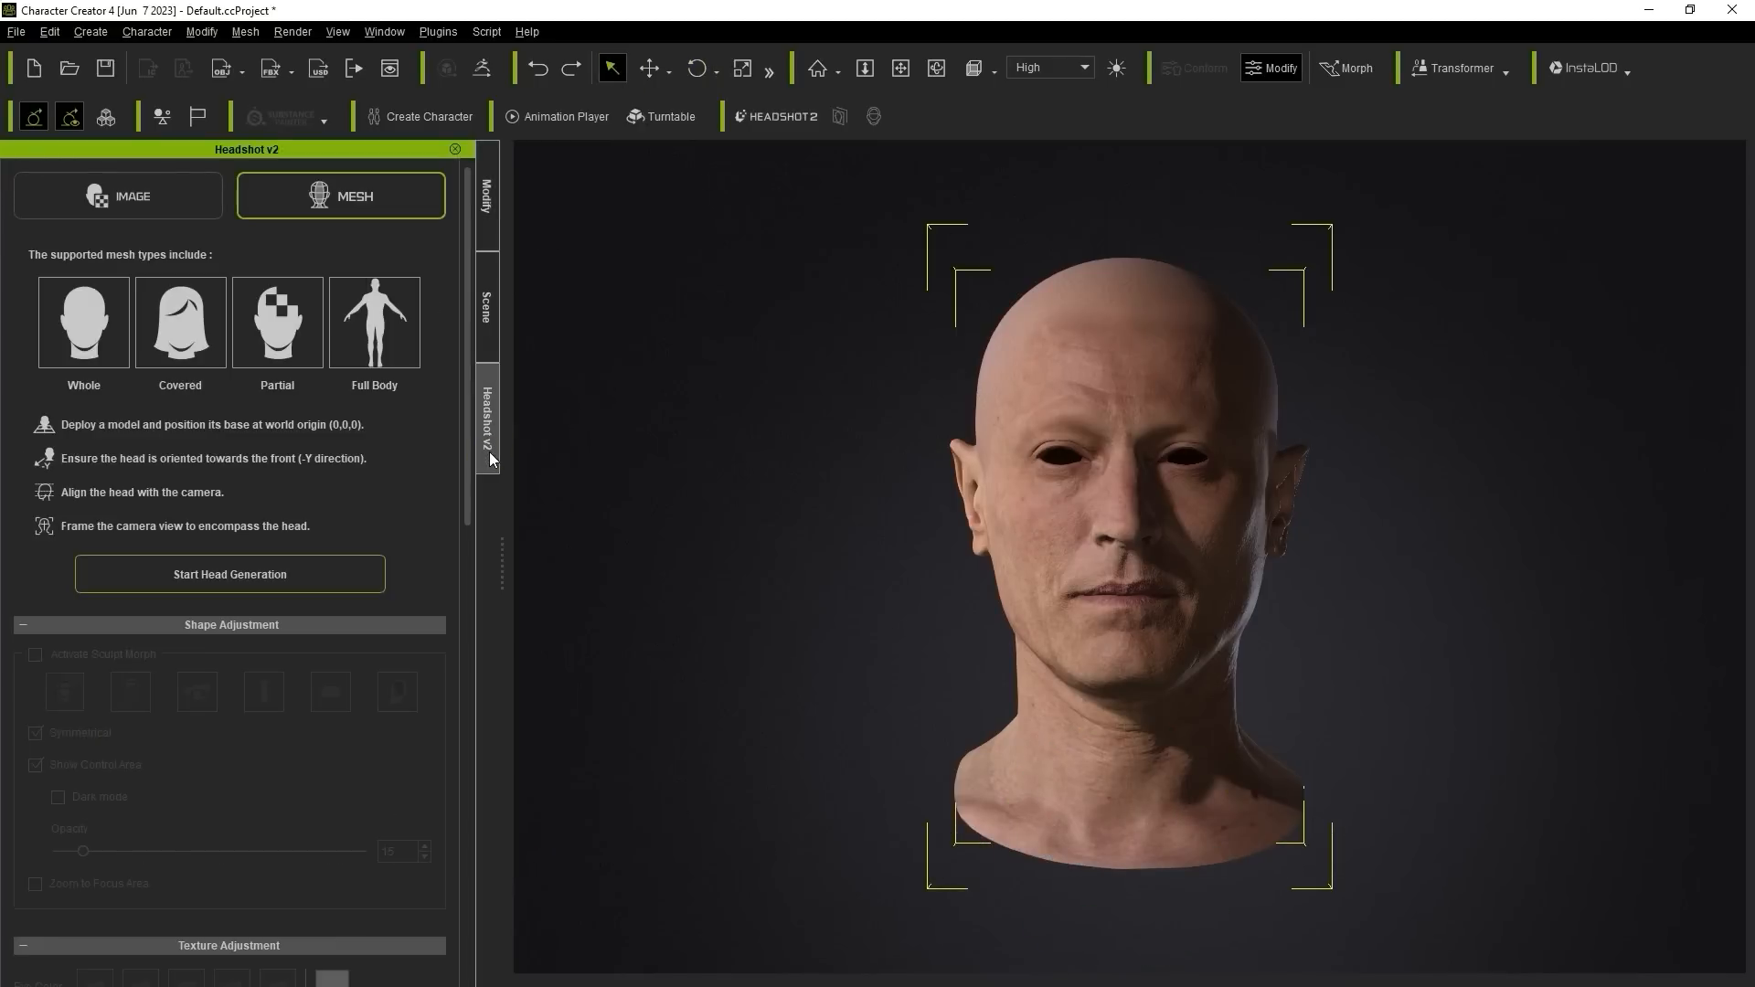
click(281, 574)
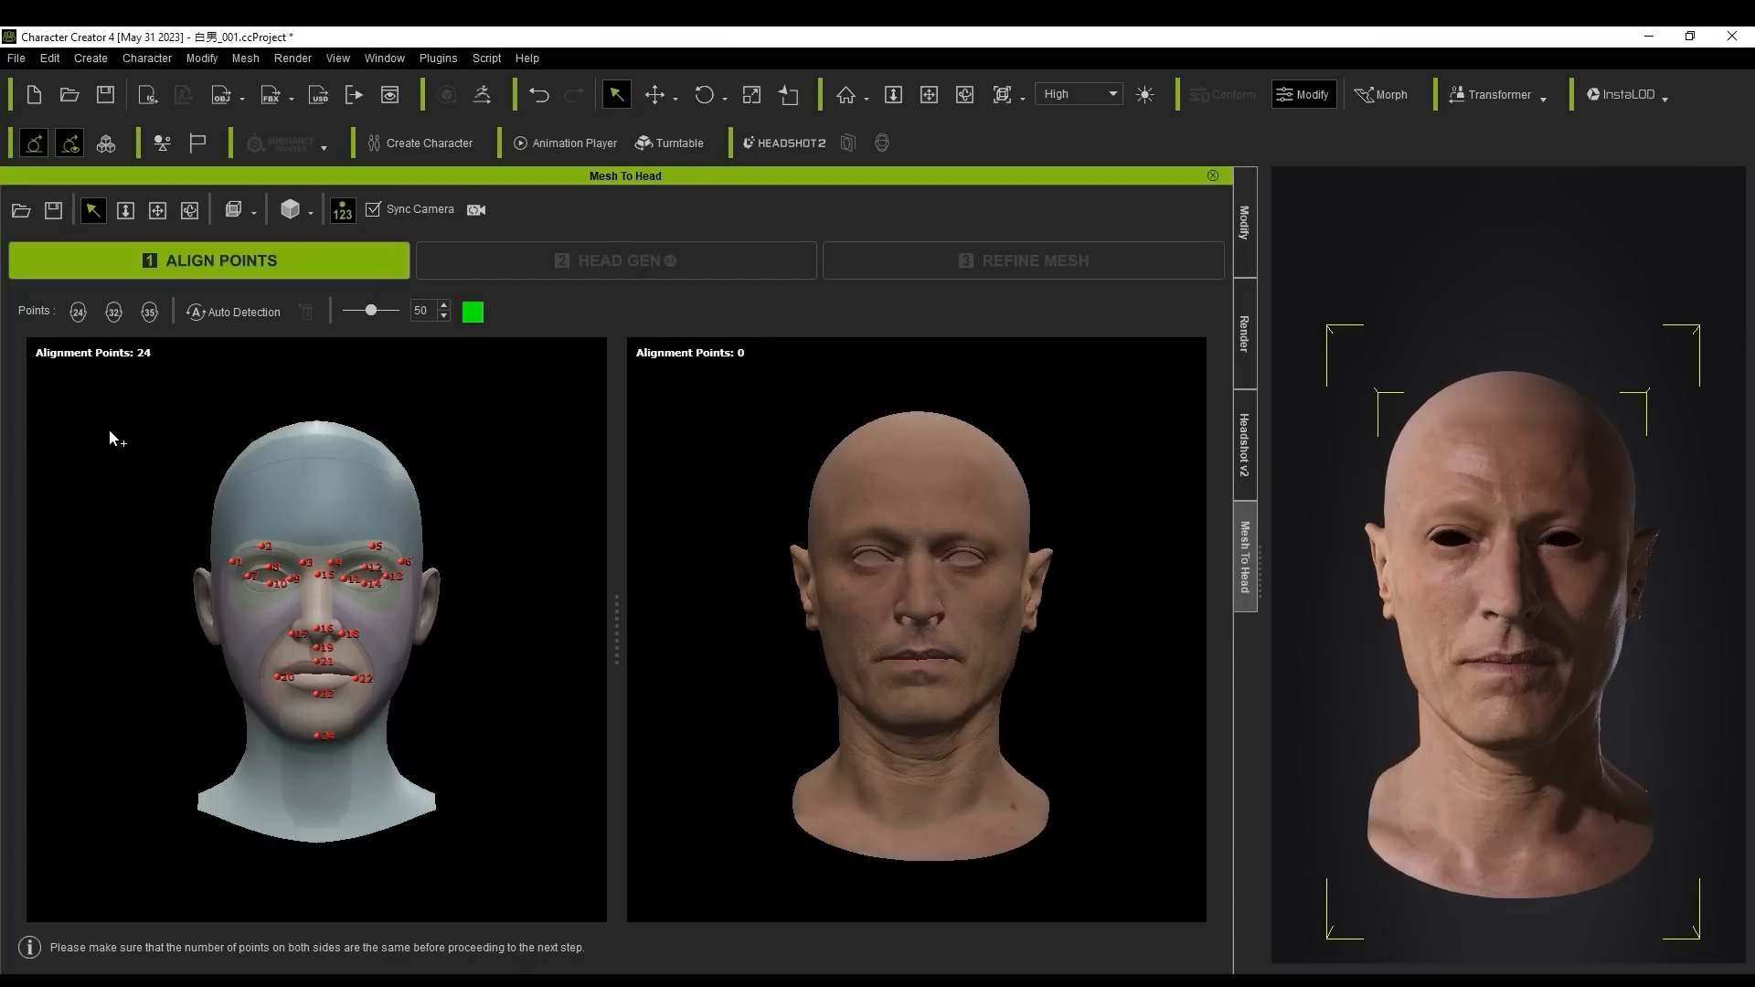
Step: Switch the template head to the 32-point alignment set and examine its points on the face, ears and back of the head
click(125, 211)
mouse_move(734, 693)
mouse_down()
mouse_move(717, 639)
mouse_move(717, 665)
mouse_up()
mouse_move(717, 665)
right_down()
mouse_move(740, 537)
mouse_move(638, 572)
mouse_move(729, 584)
mouse_move(727, 648)
right_up()
mouse_move(727, 647)
mouse_down()
mouse_move(717, 717)
mouse_move(741, 689)
mouse_move(726, 638)
mouse_up()
mouse_move(726, 637)
right_down()
mouse_move(725, 674)
mouse_move(737, 607)
right_up()
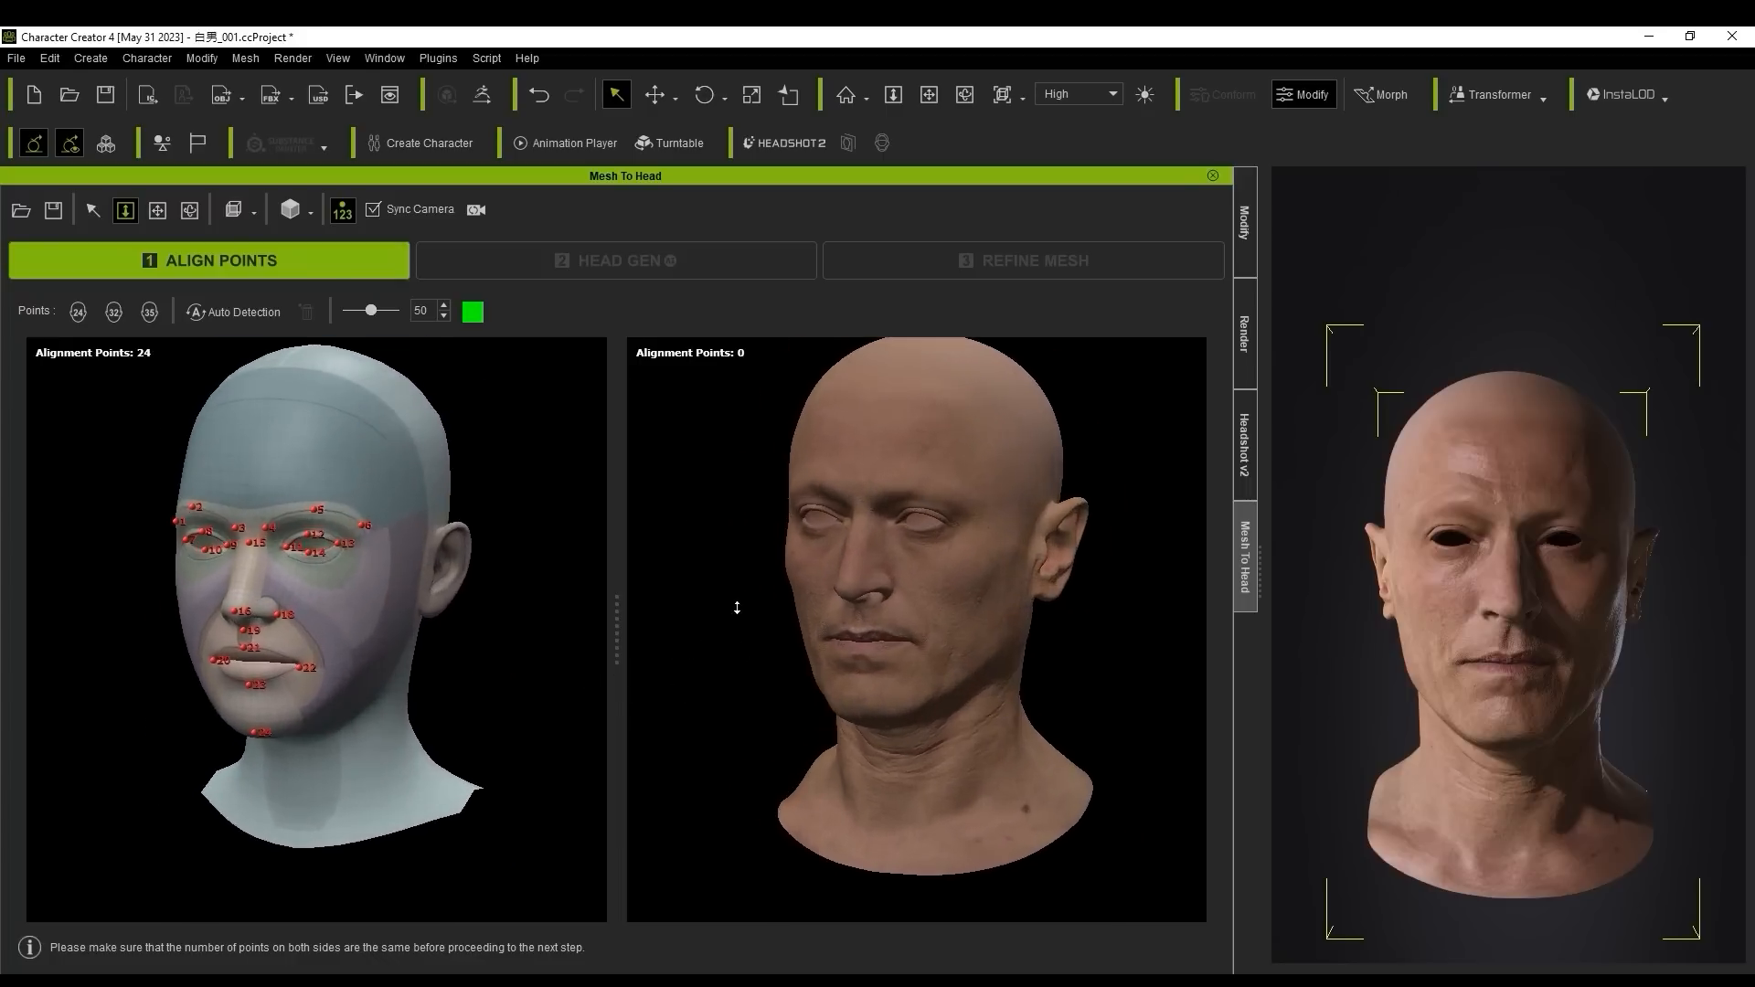
drag(736, 607, 732, 557)
middle_drag(732, 557, 727, 605)
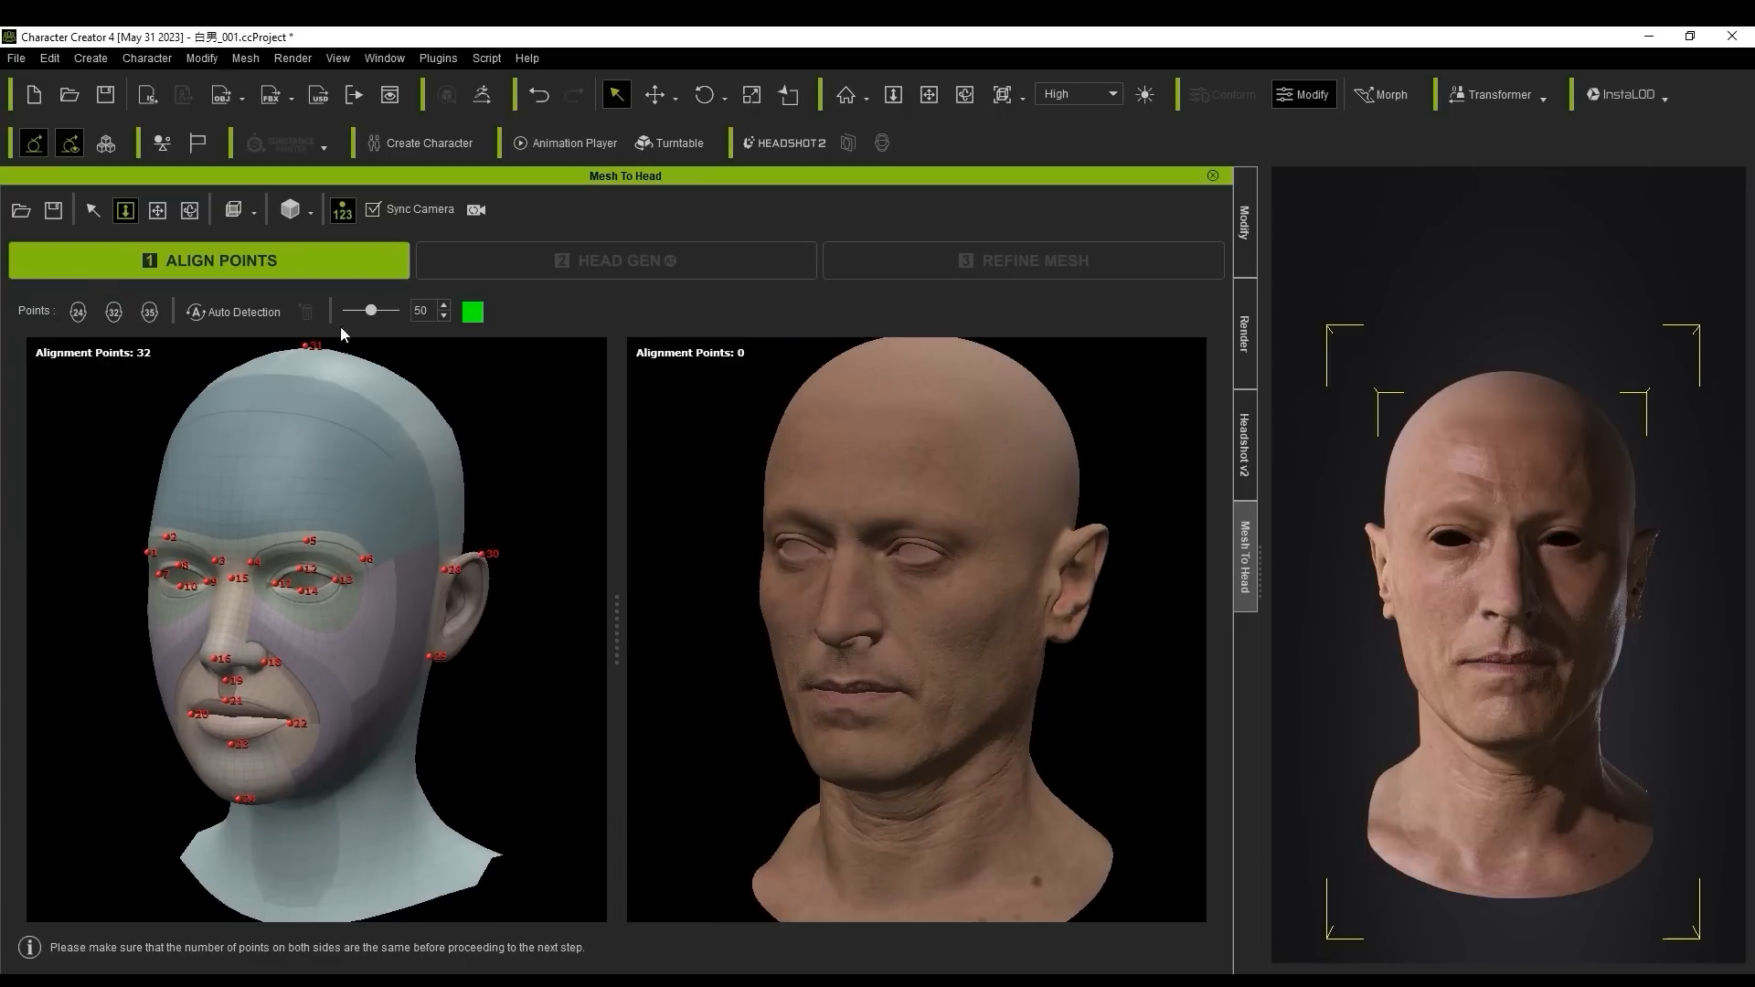
middle_drag(540, 452, 545, 474)
right_drag(545, 474, 52, 471)
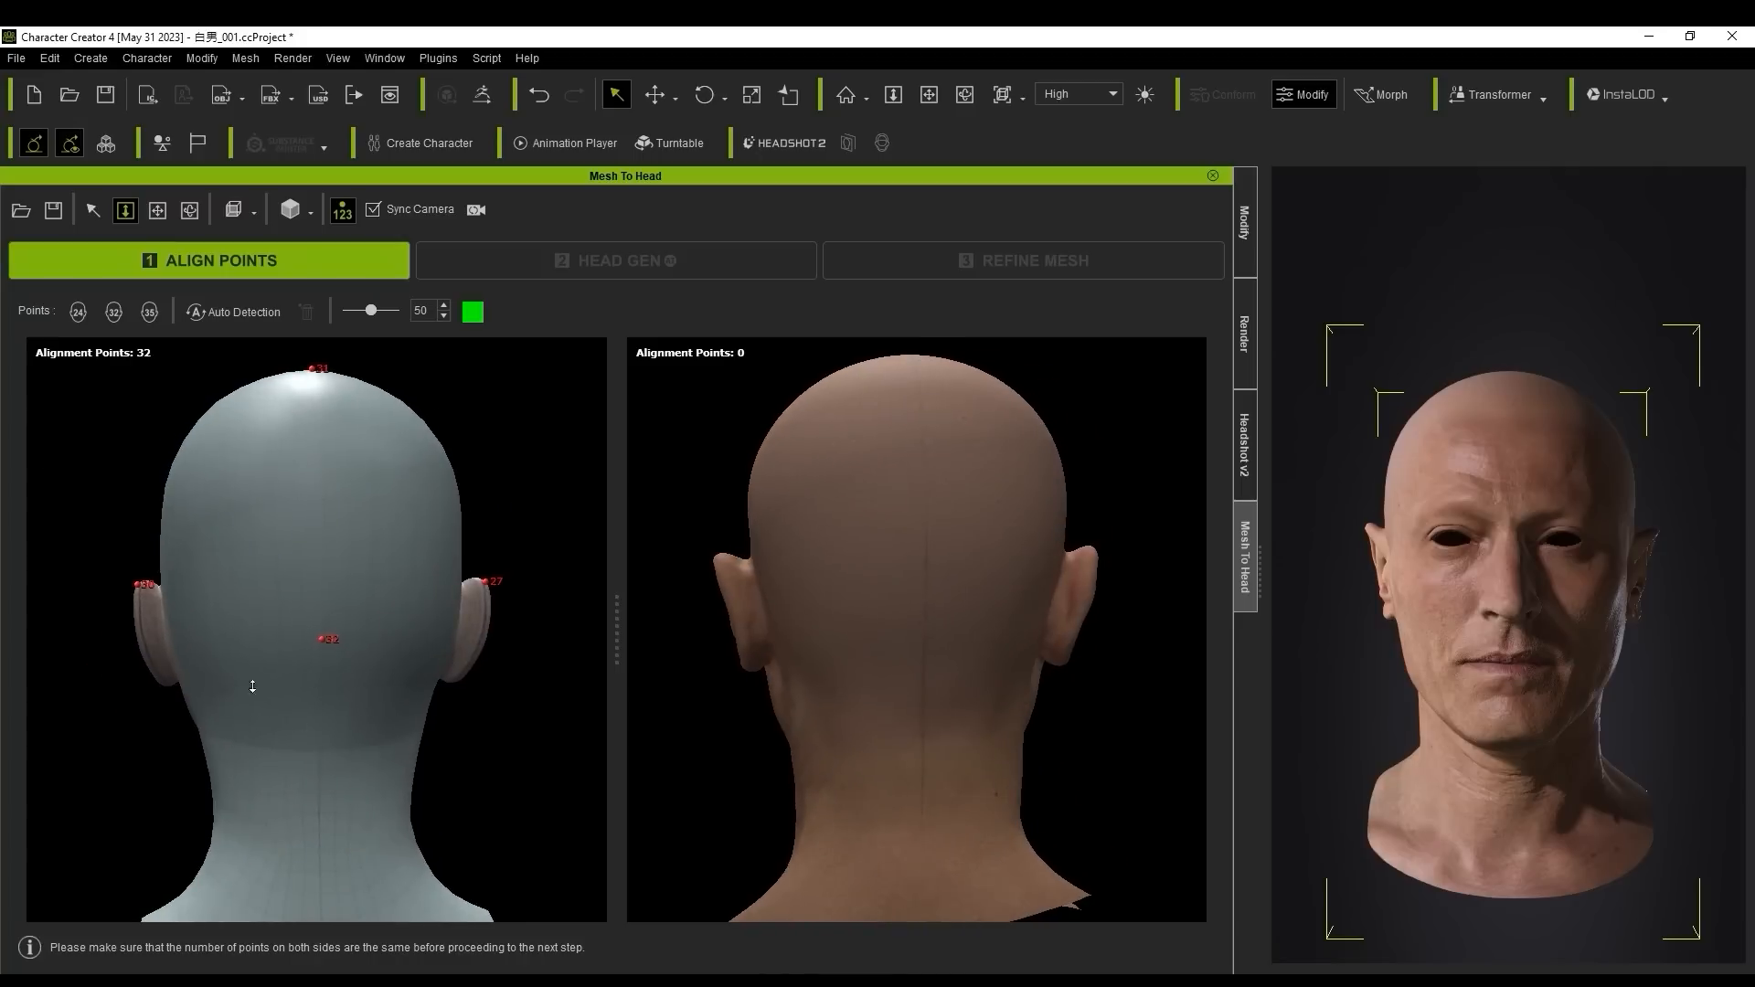
right_drag(118, 742, 731, 759)
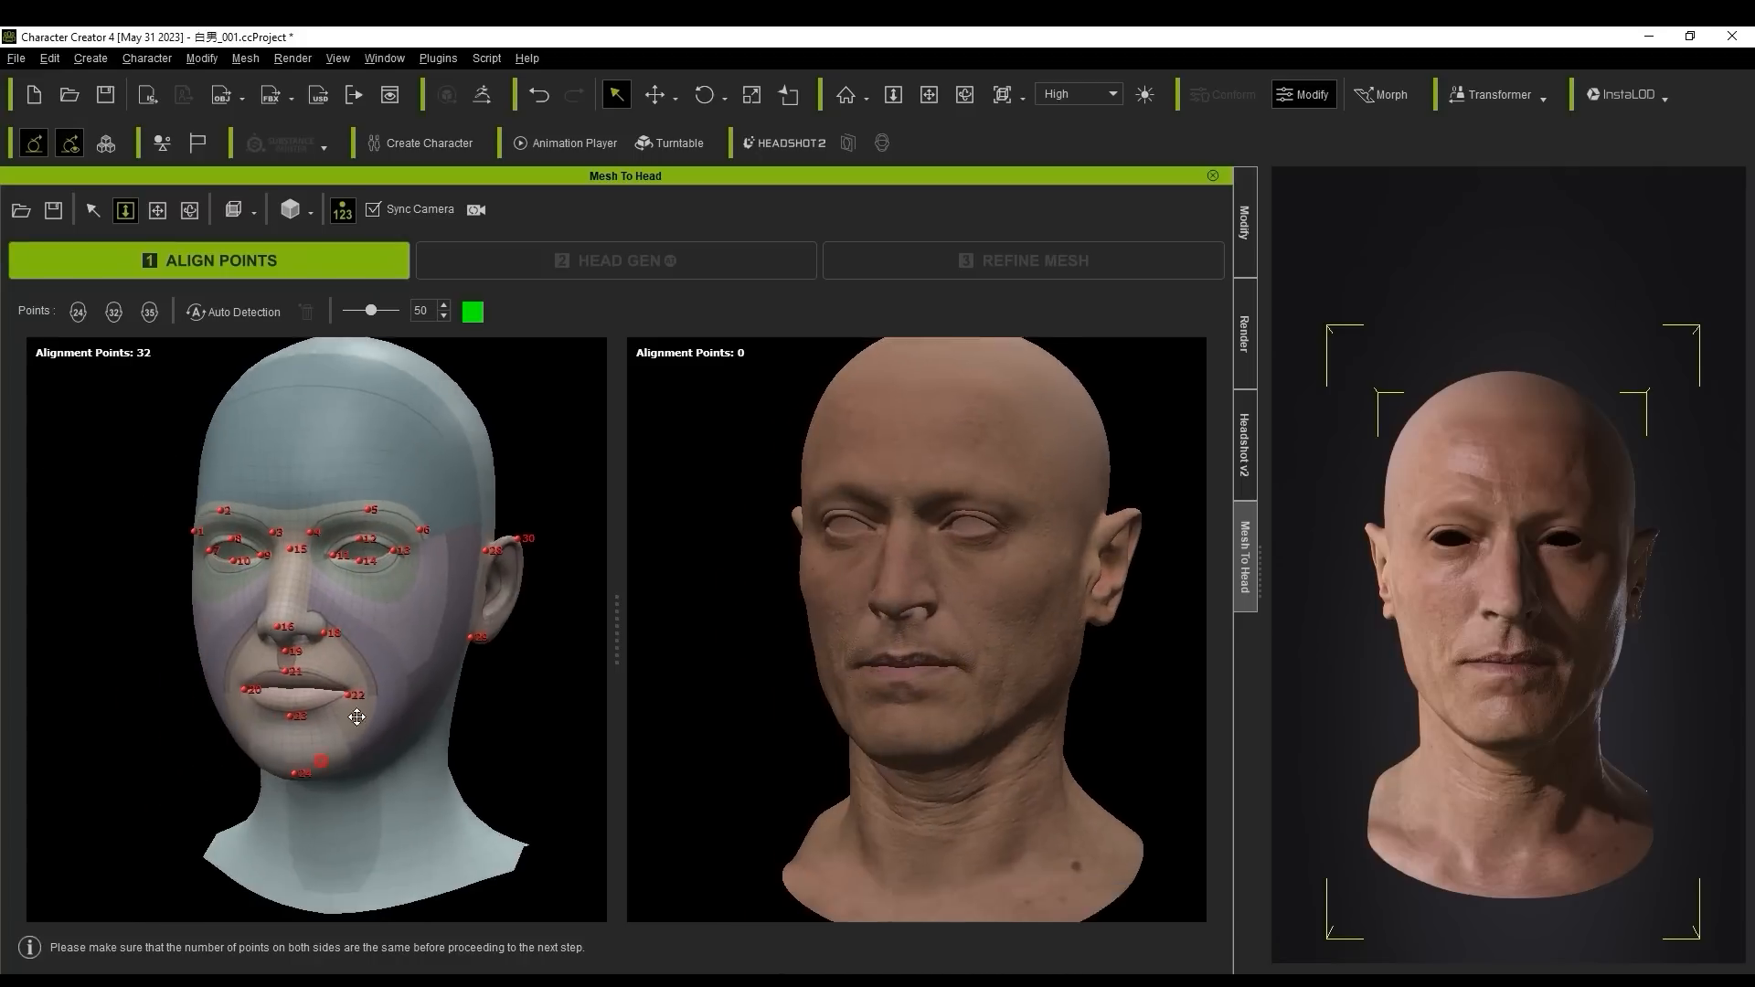
mouse_move(347, 745)
mouse_down()
mouse_move(349, 596)
mouse_move(350, 736)
mouse_up()
click(149, 311)
right_drag(350, 736, 426, 732)
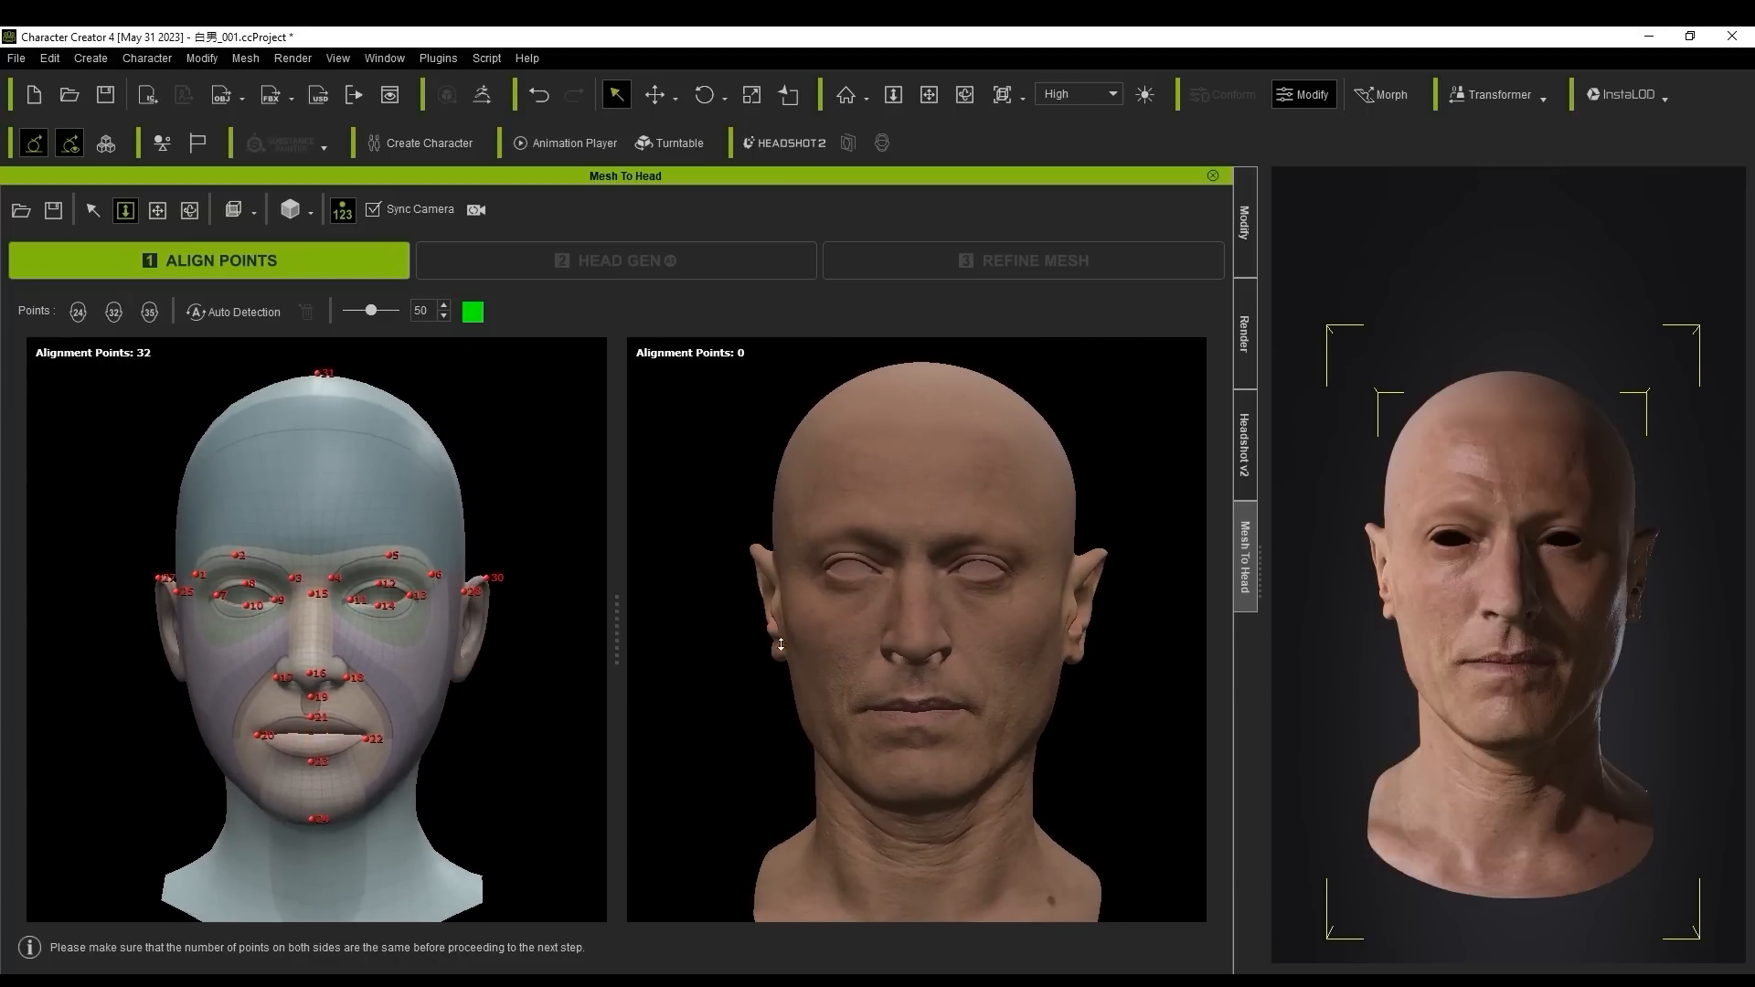
Step: Place alignment points 1, 2 and 3 by hand along the target head's first eyebrow to match the template
drag(780, 645, 1006, 672)
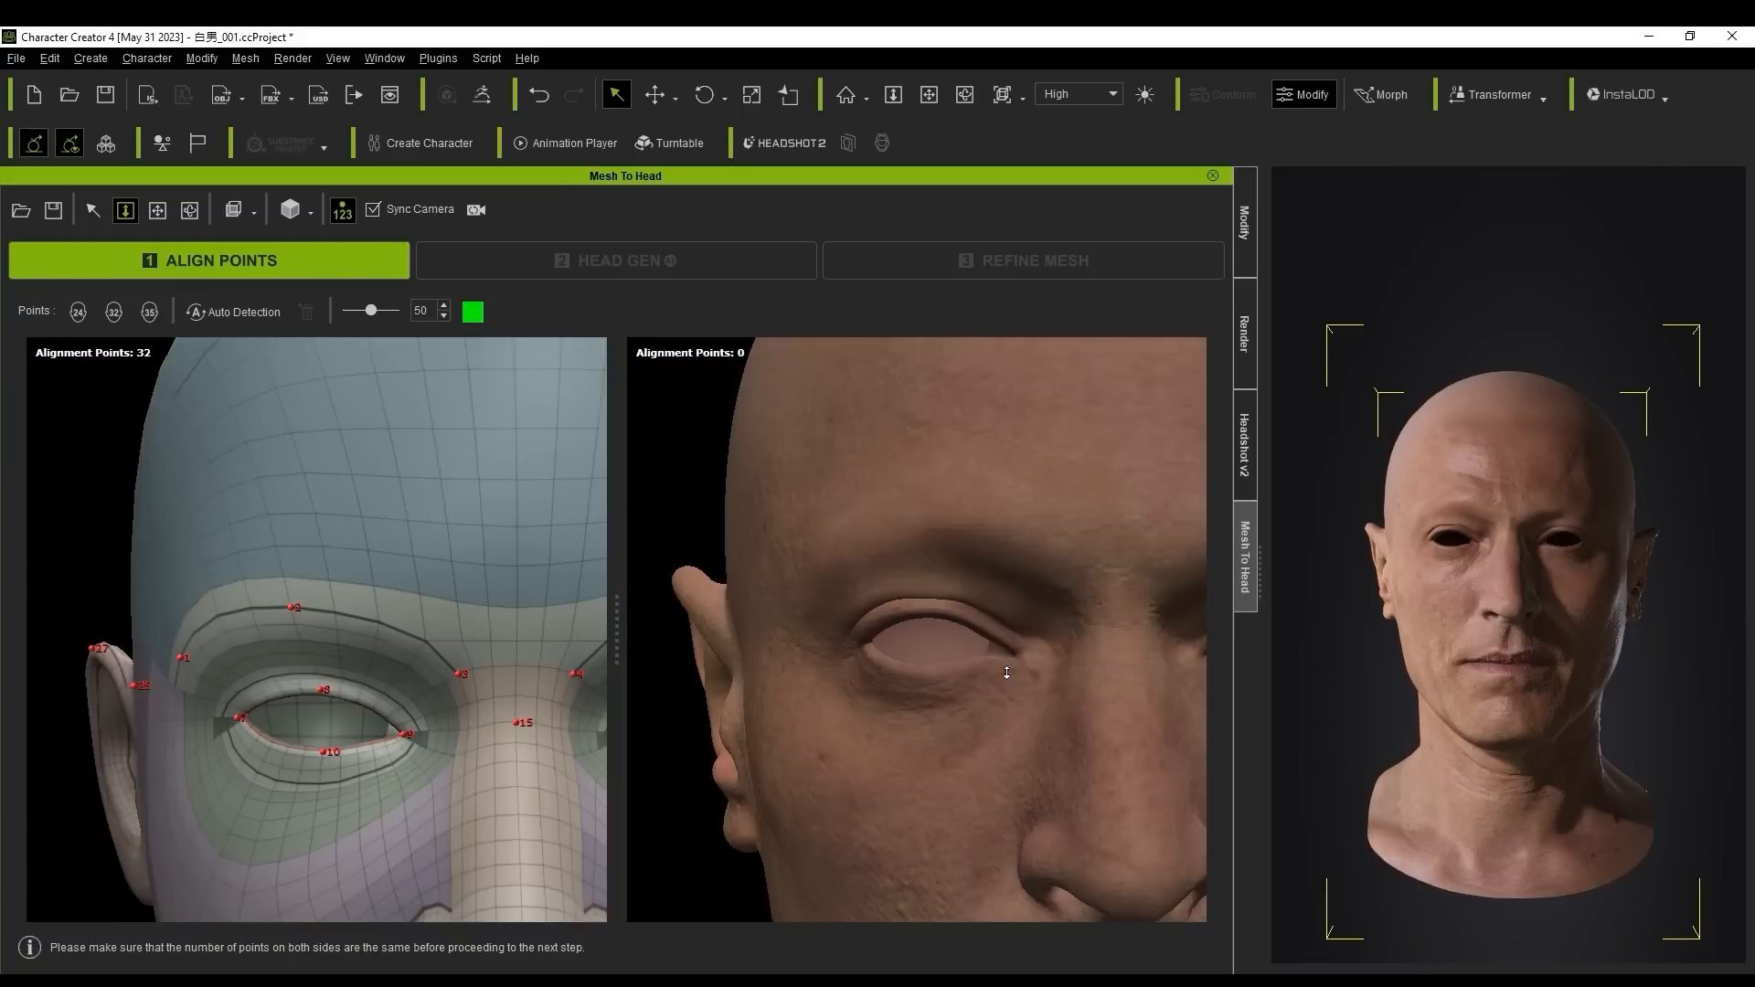
middle_drag(1007, 673, 977, 650)
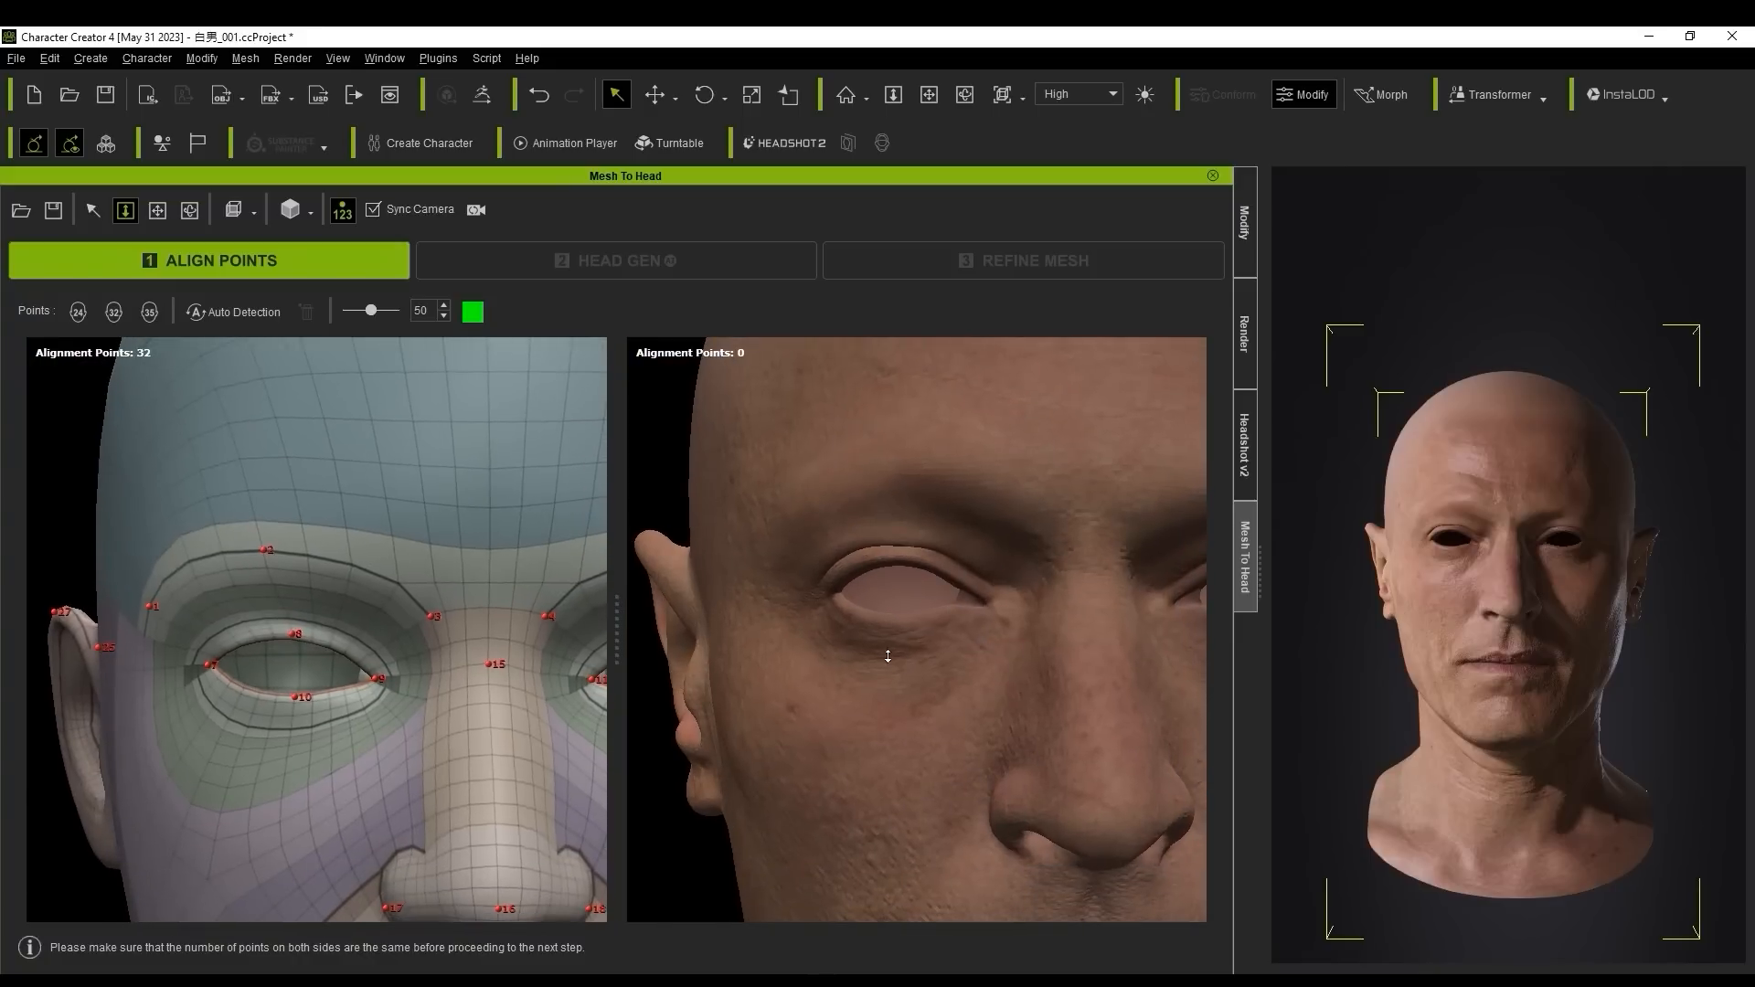
click(92, 211)
click(897, 477)
scroll(827, 523, up, 5)
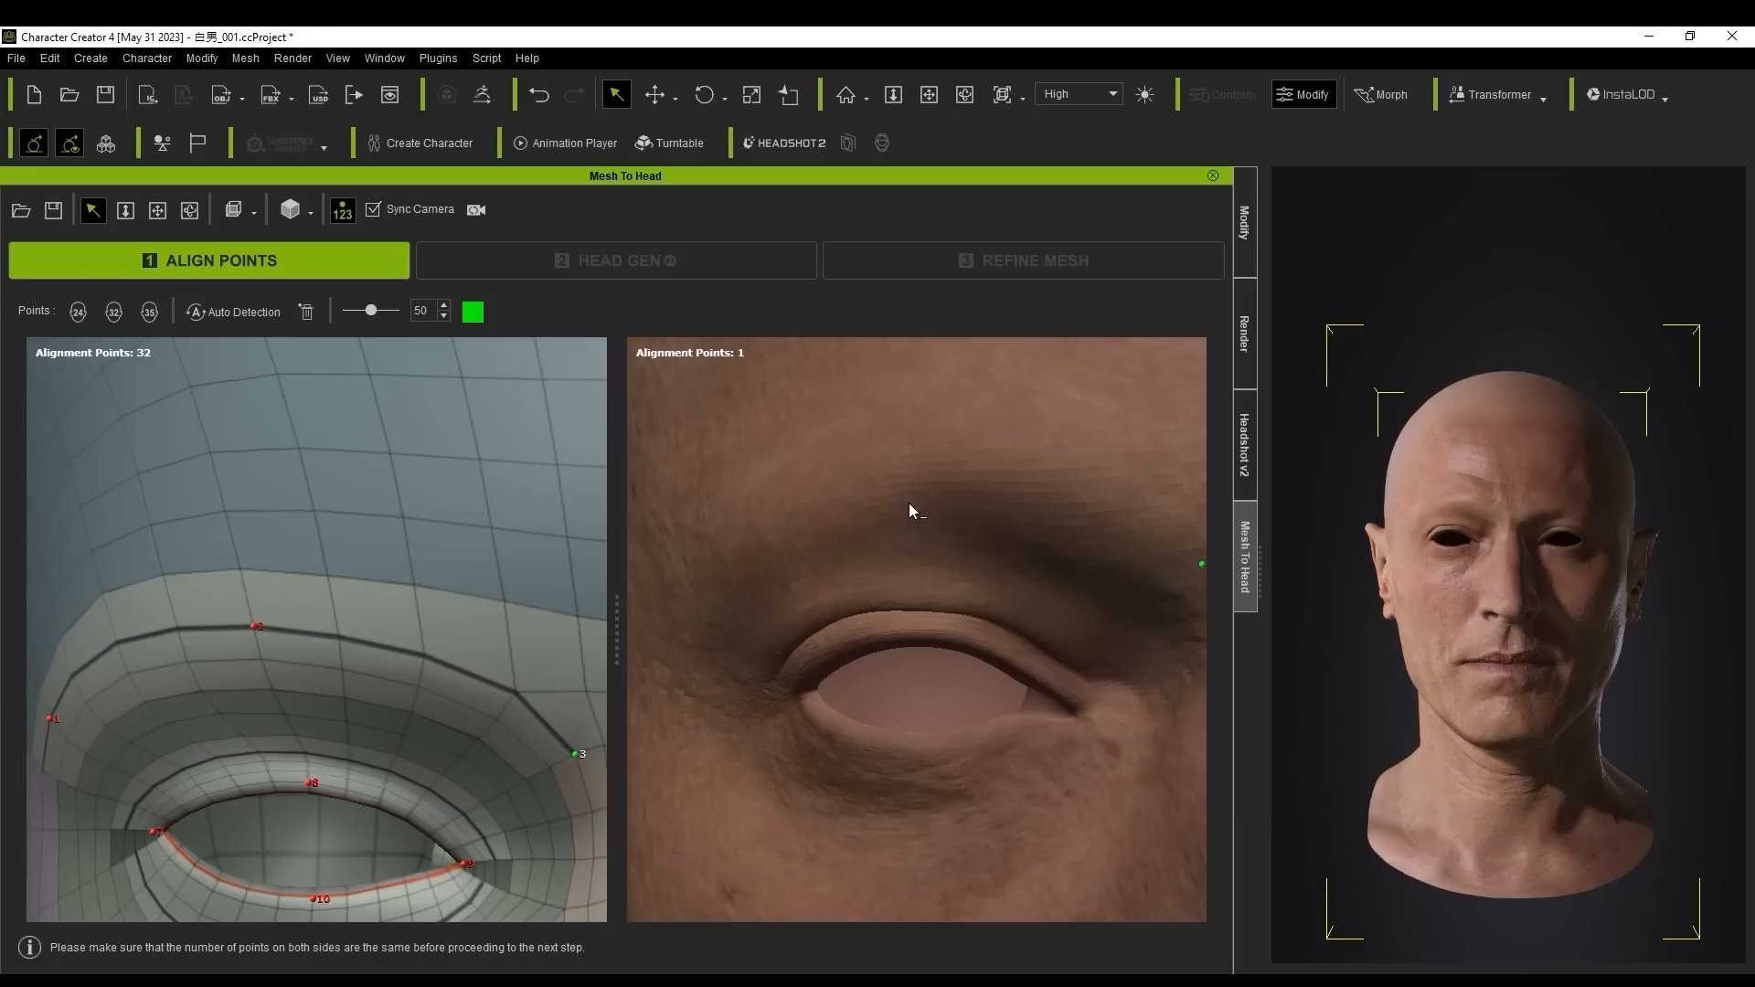
click(734, 586)
middle_drag(1019, 552, 956, 589)
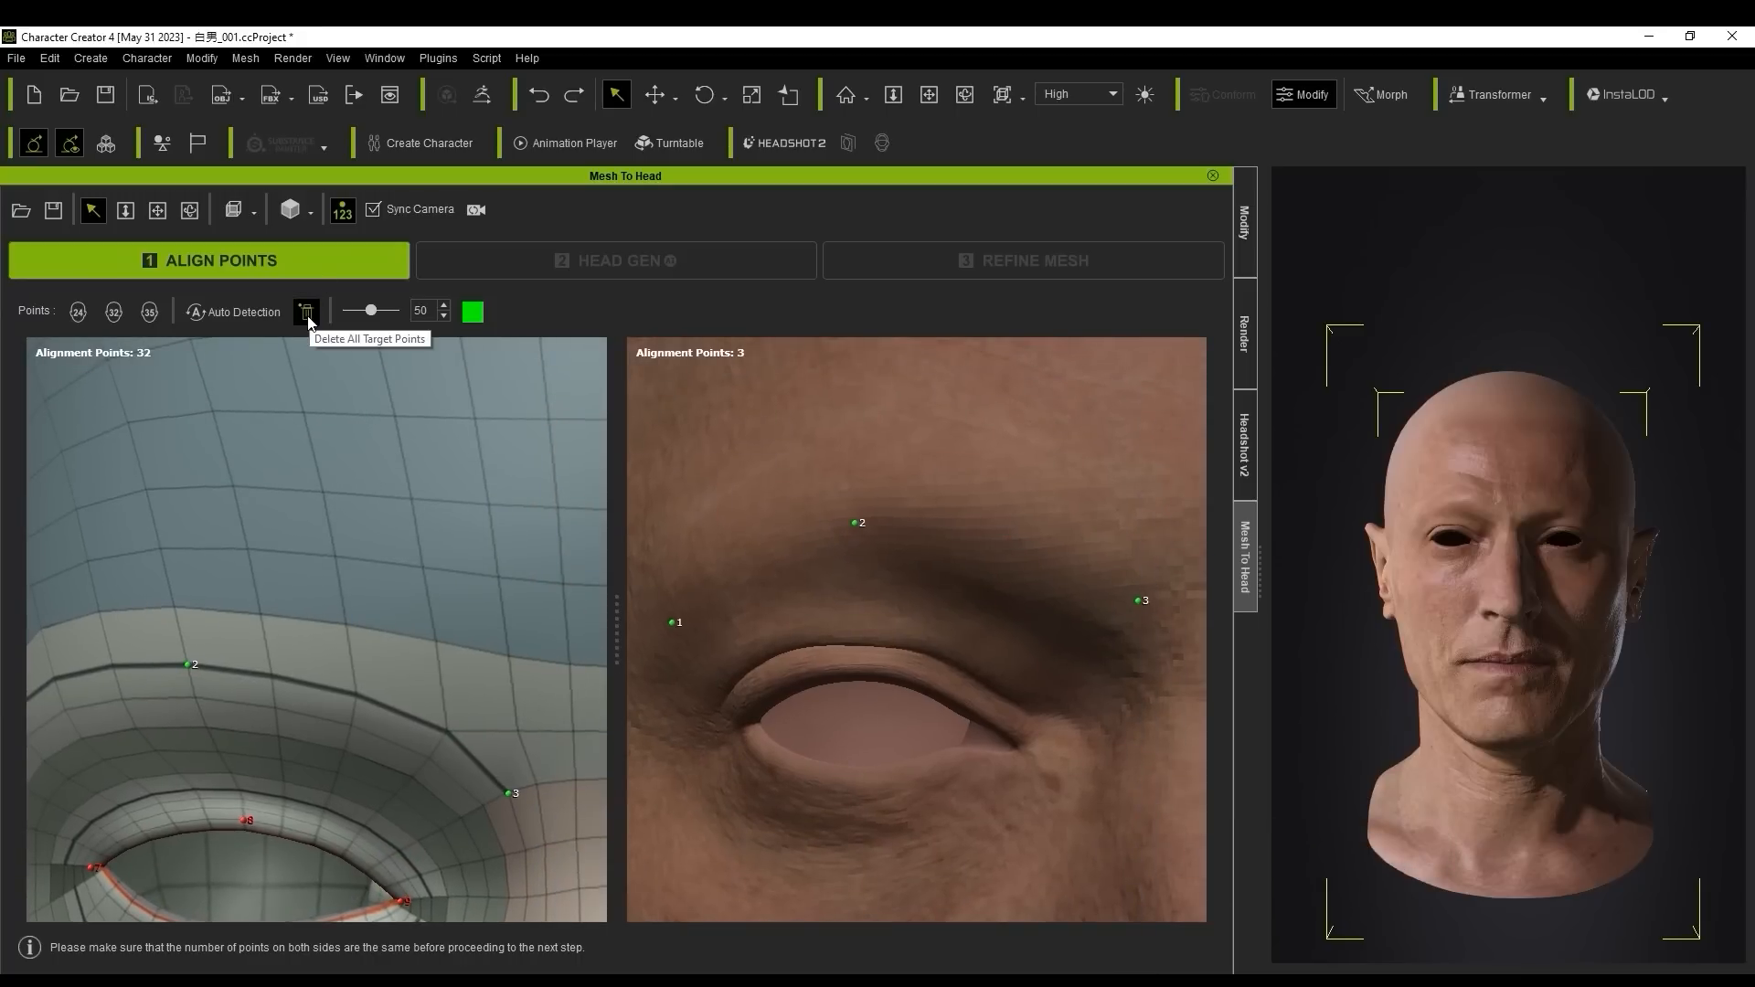
Step: Set the alignment point size to 63, try orange, red and blue as point colours, and settle on bright green
mouse_move(374, 312)
mouse_down()
mouse_move(391, 312)
mouse_move(362, 312)
mouse_move(376, 312)
mouse_up()
click(472, 313)
click(727, 371)
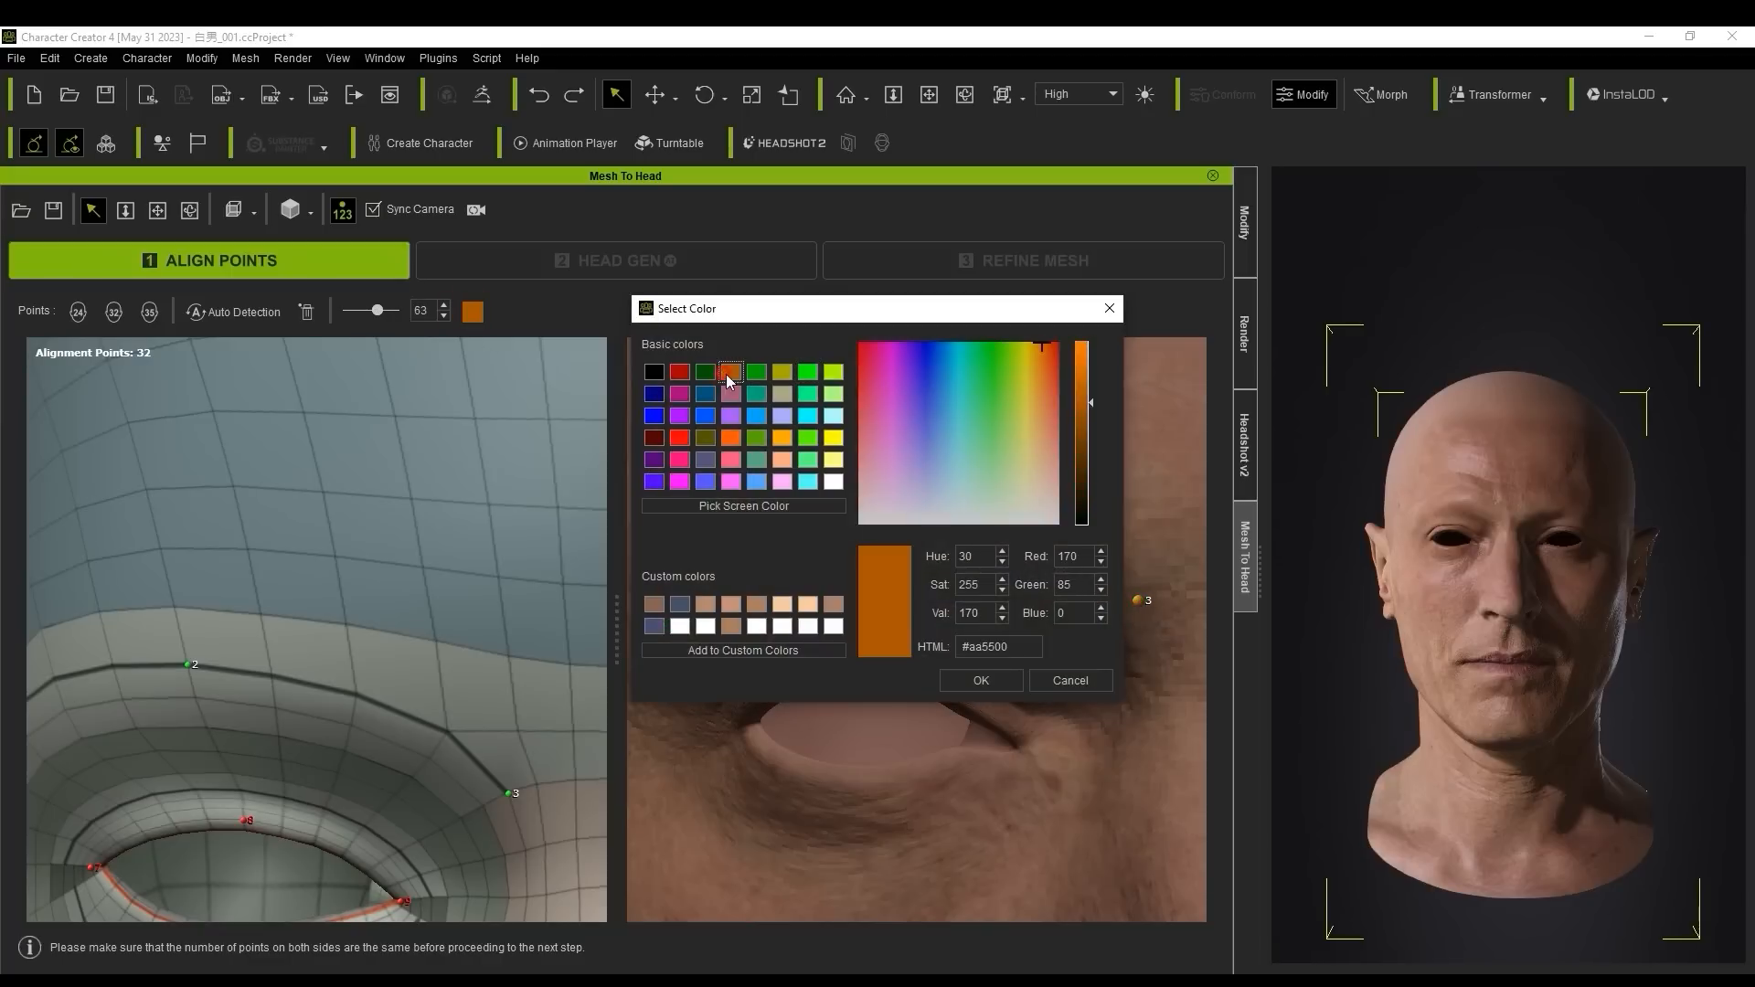
drag(917, 308, 397, 407)
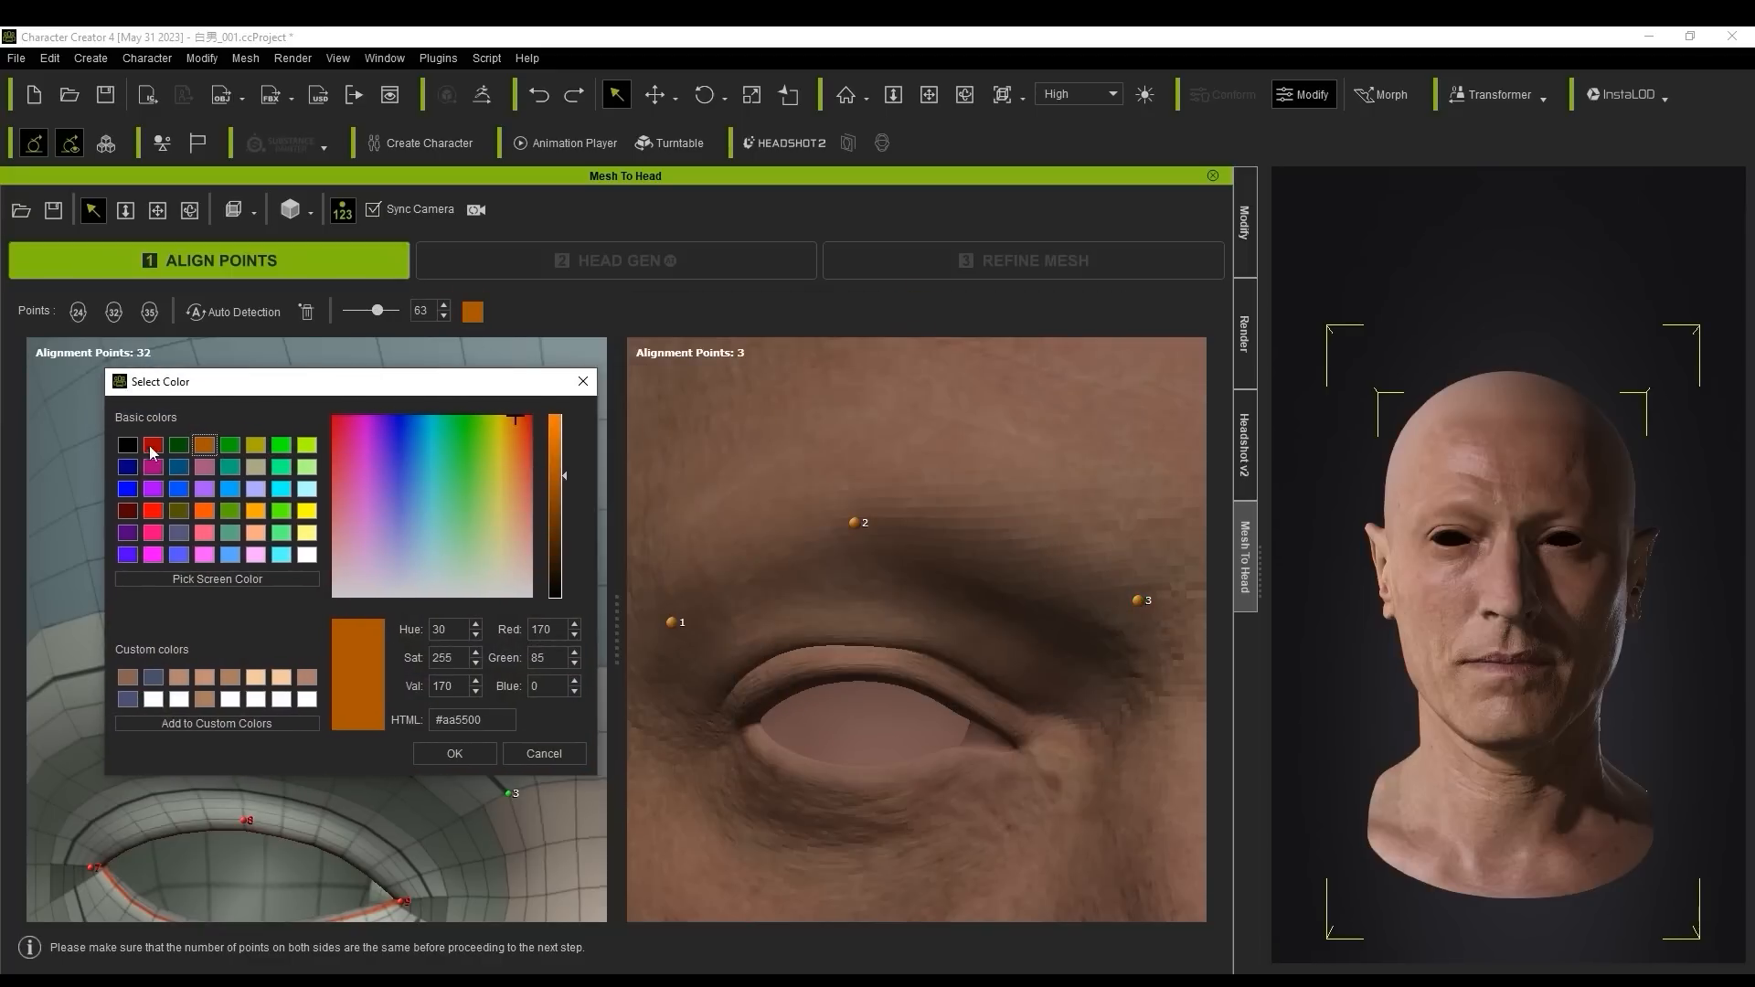
click(279, 446)
click(154, 447)
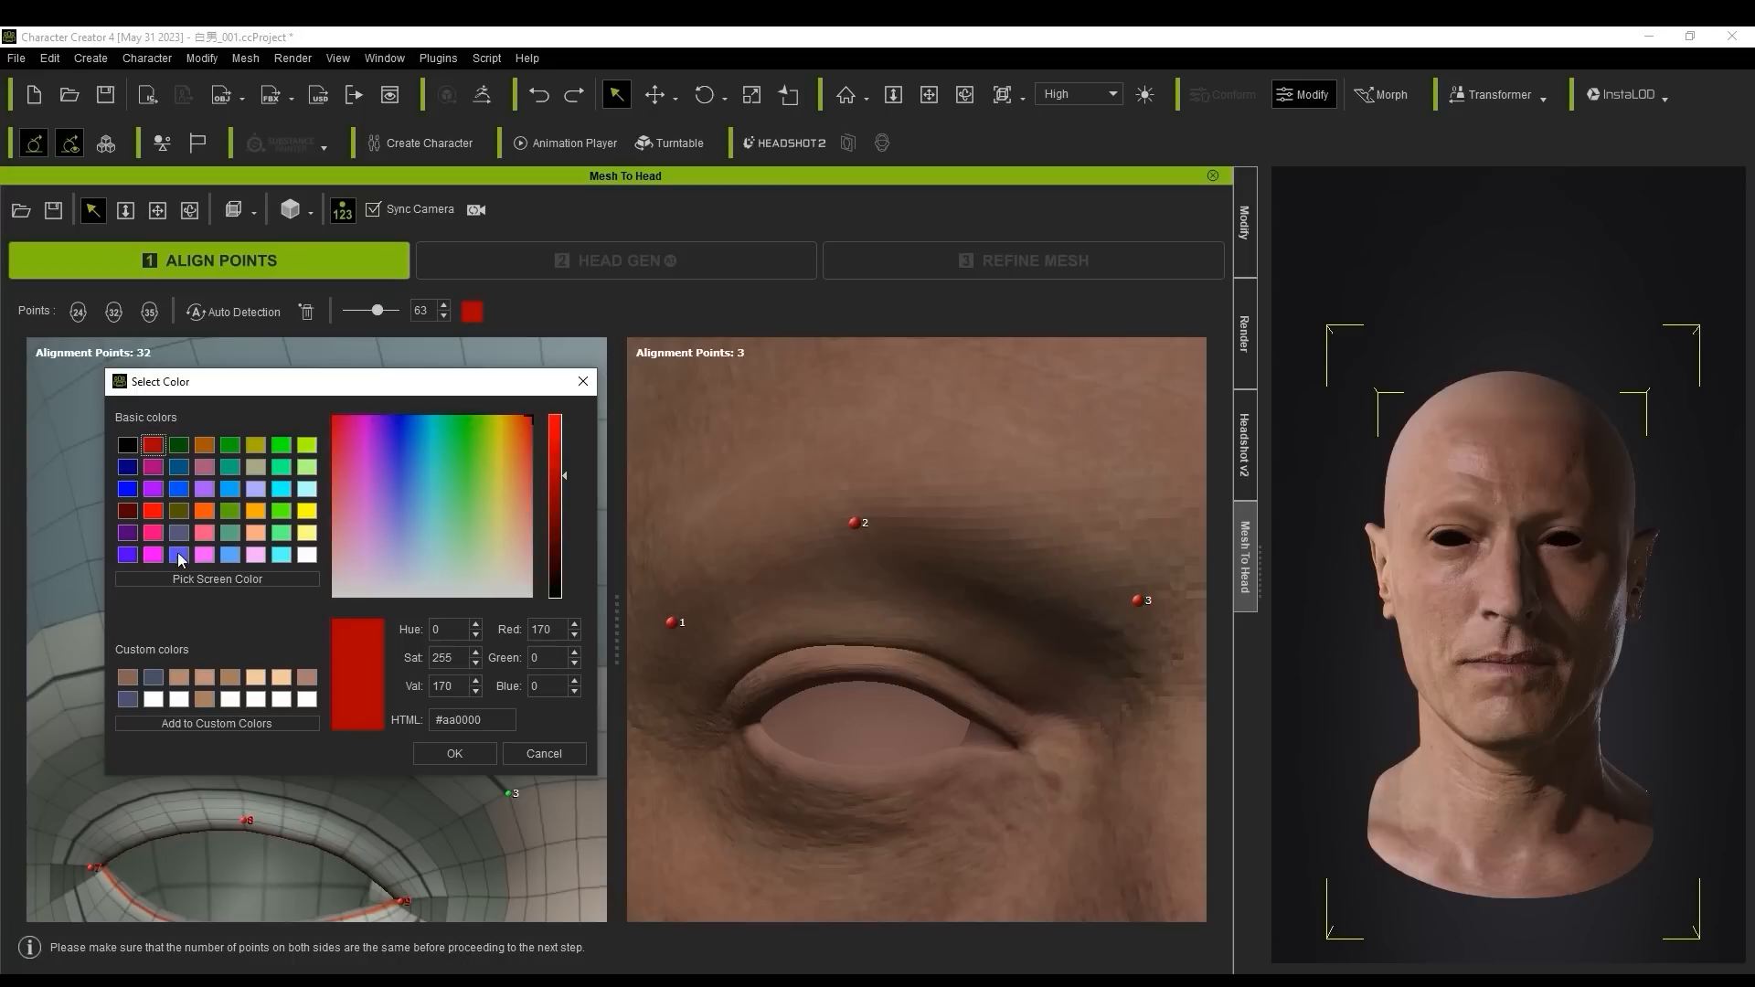
click(127, 491)
click(280, 446)
click(454, 753)
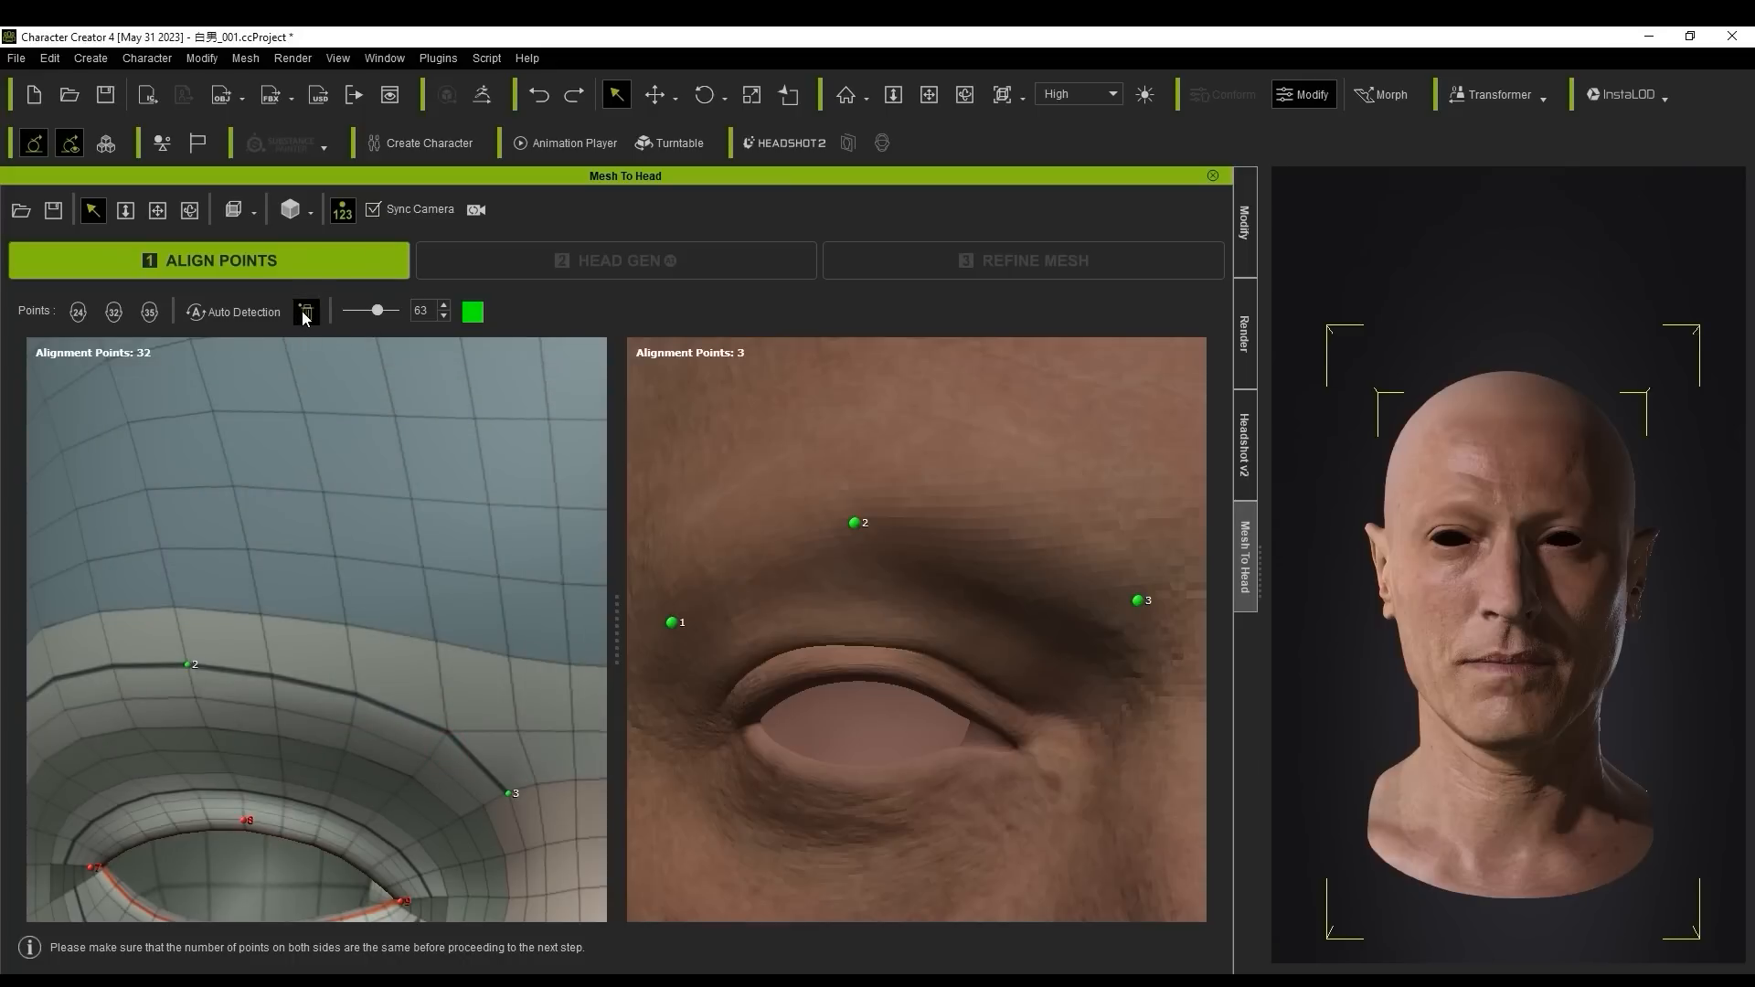
Step: Delete all target points and run Auto Detection to place the facial alignment points on the target head
click(304, 314)
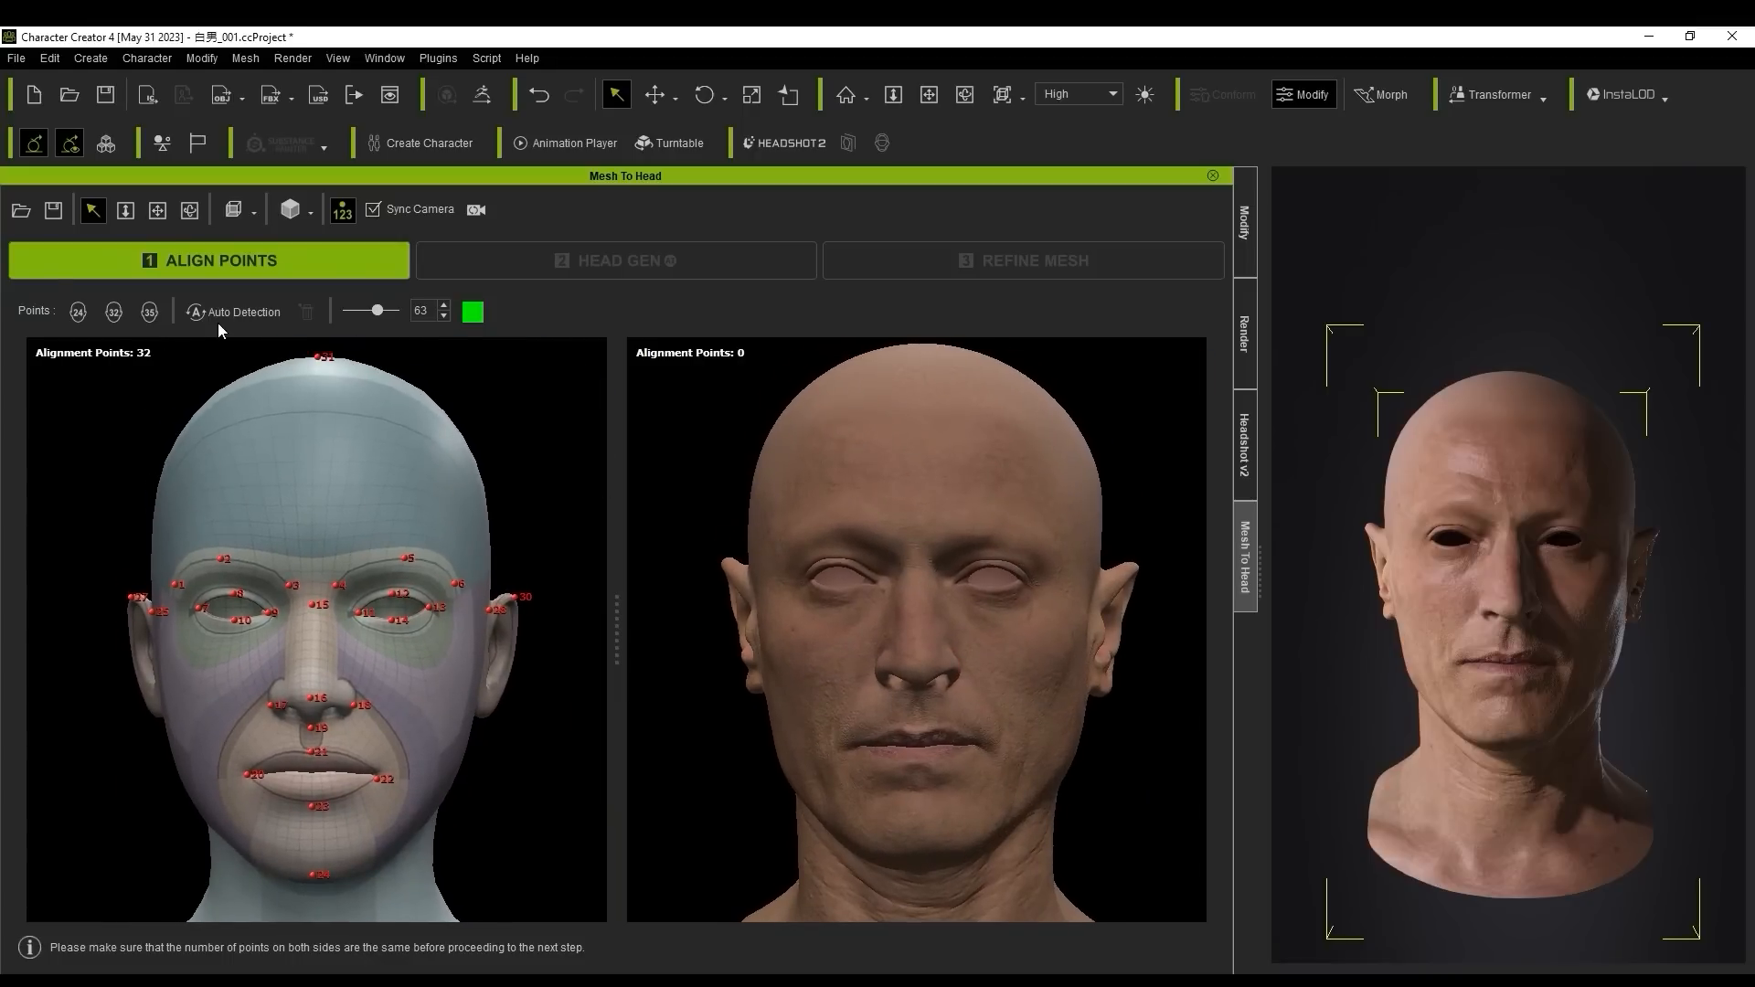
click(243, 314)
right_drag(791, 692, 736, 658)
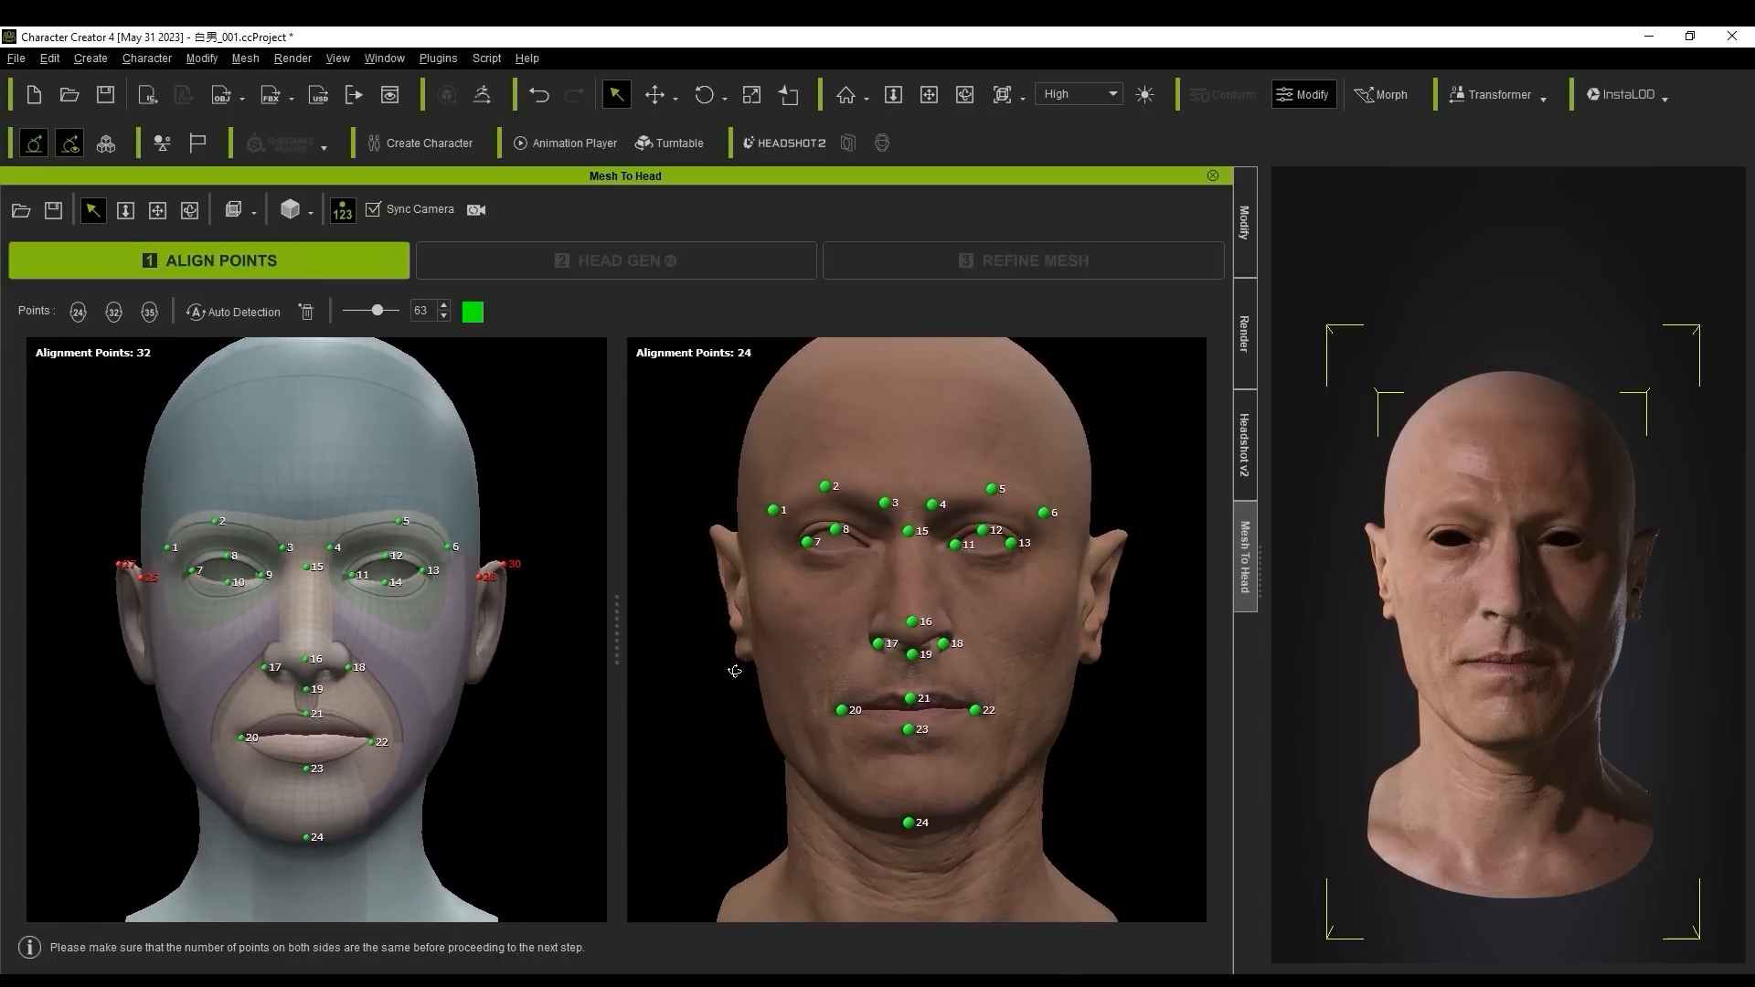
Step: Place the remaining alignment points on the target head's ears, crown and back of the head to complete the 32-point set
scroll(909, 728, up, 5)
middle_drag(948, 748, 969, 766)
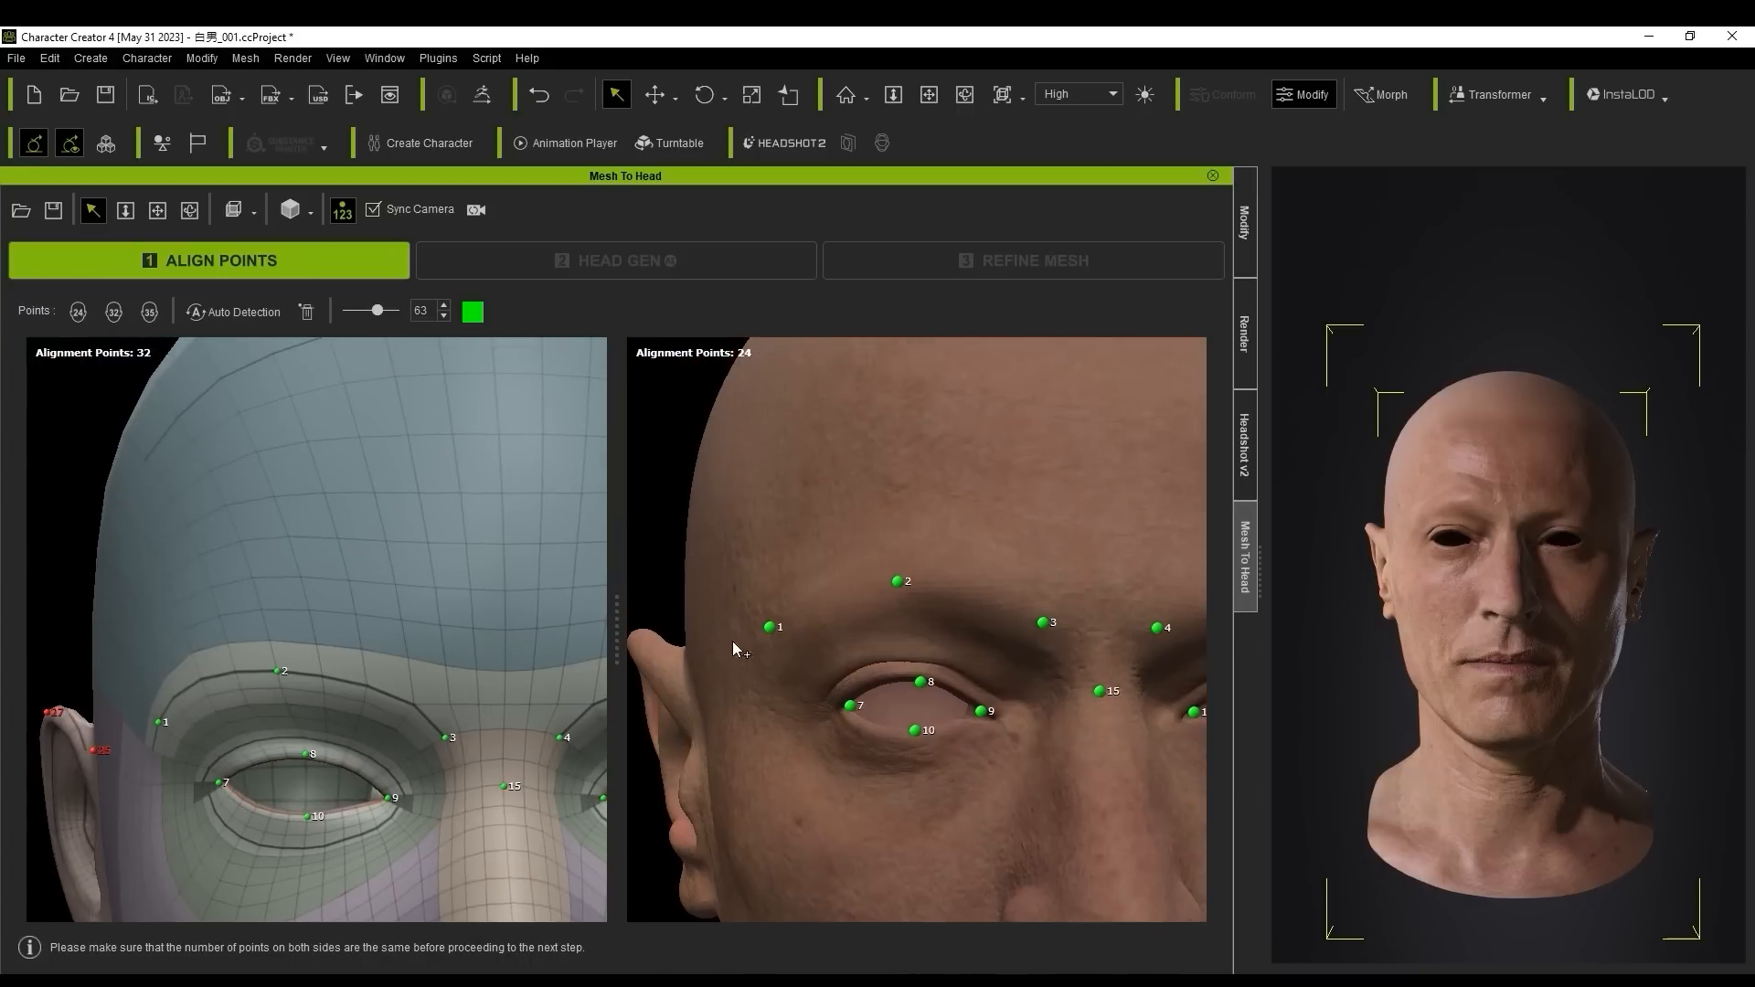
scroll(985, 619, up, 2)
right_drag(986, 618, 916, 736)
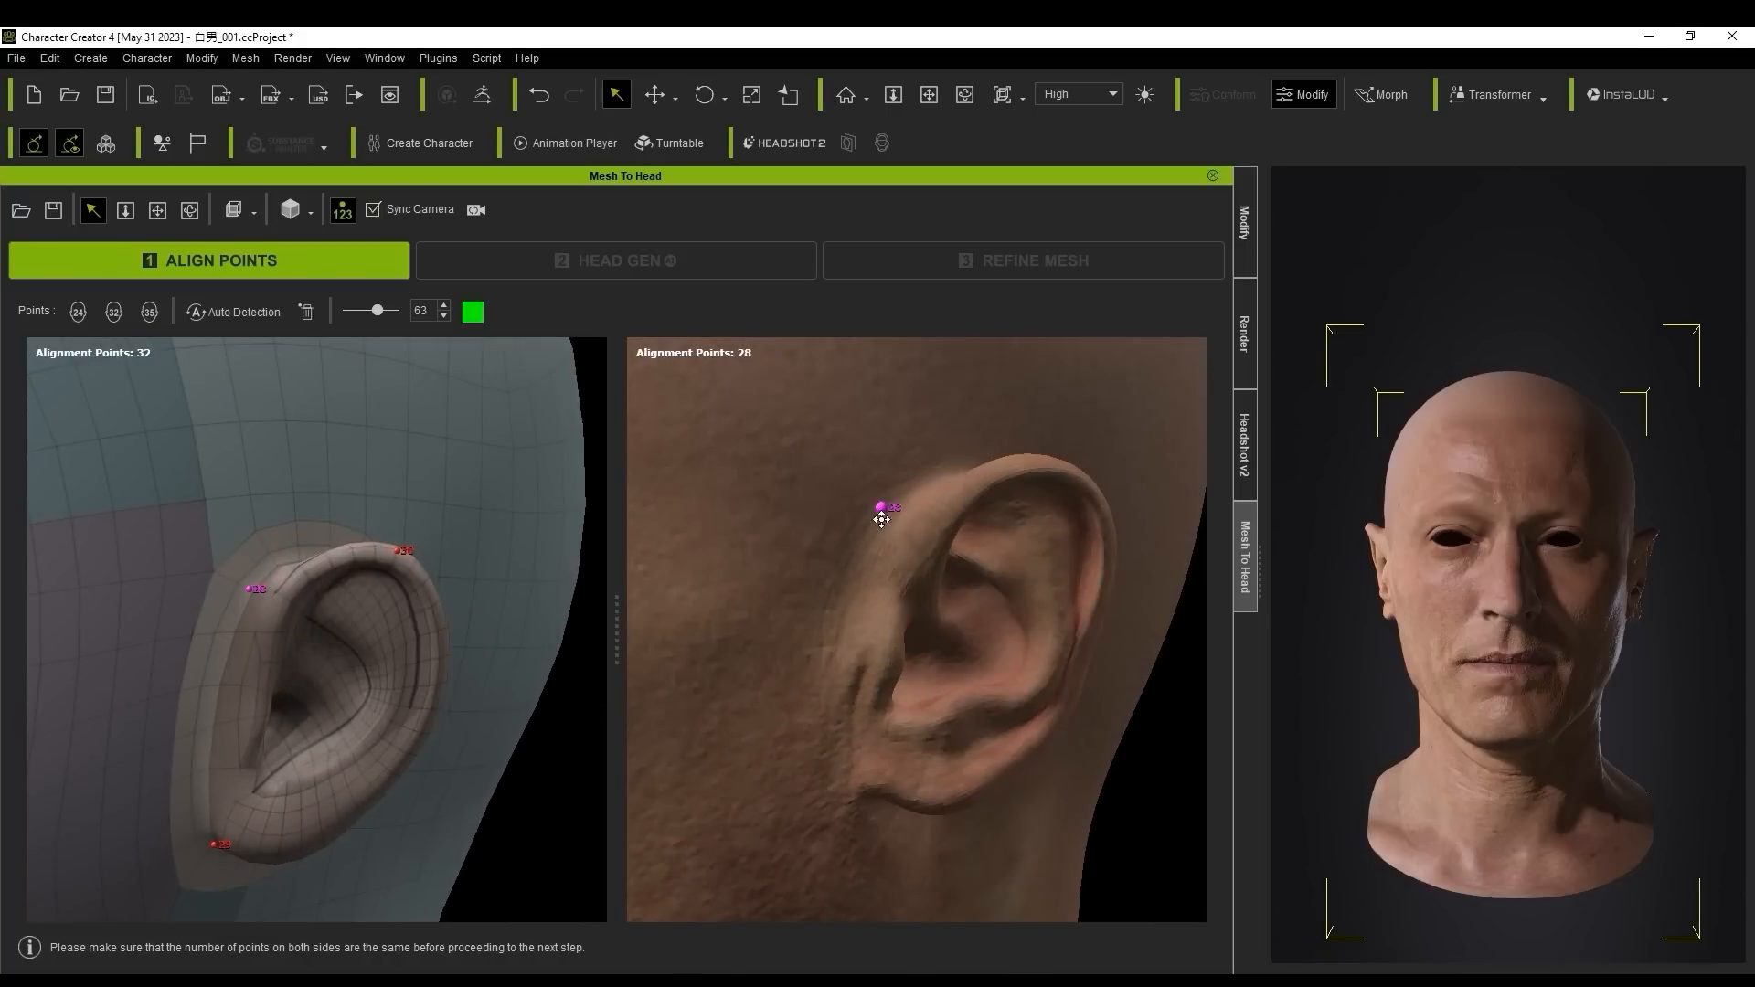
click(880, 508)
click(1068, 467)
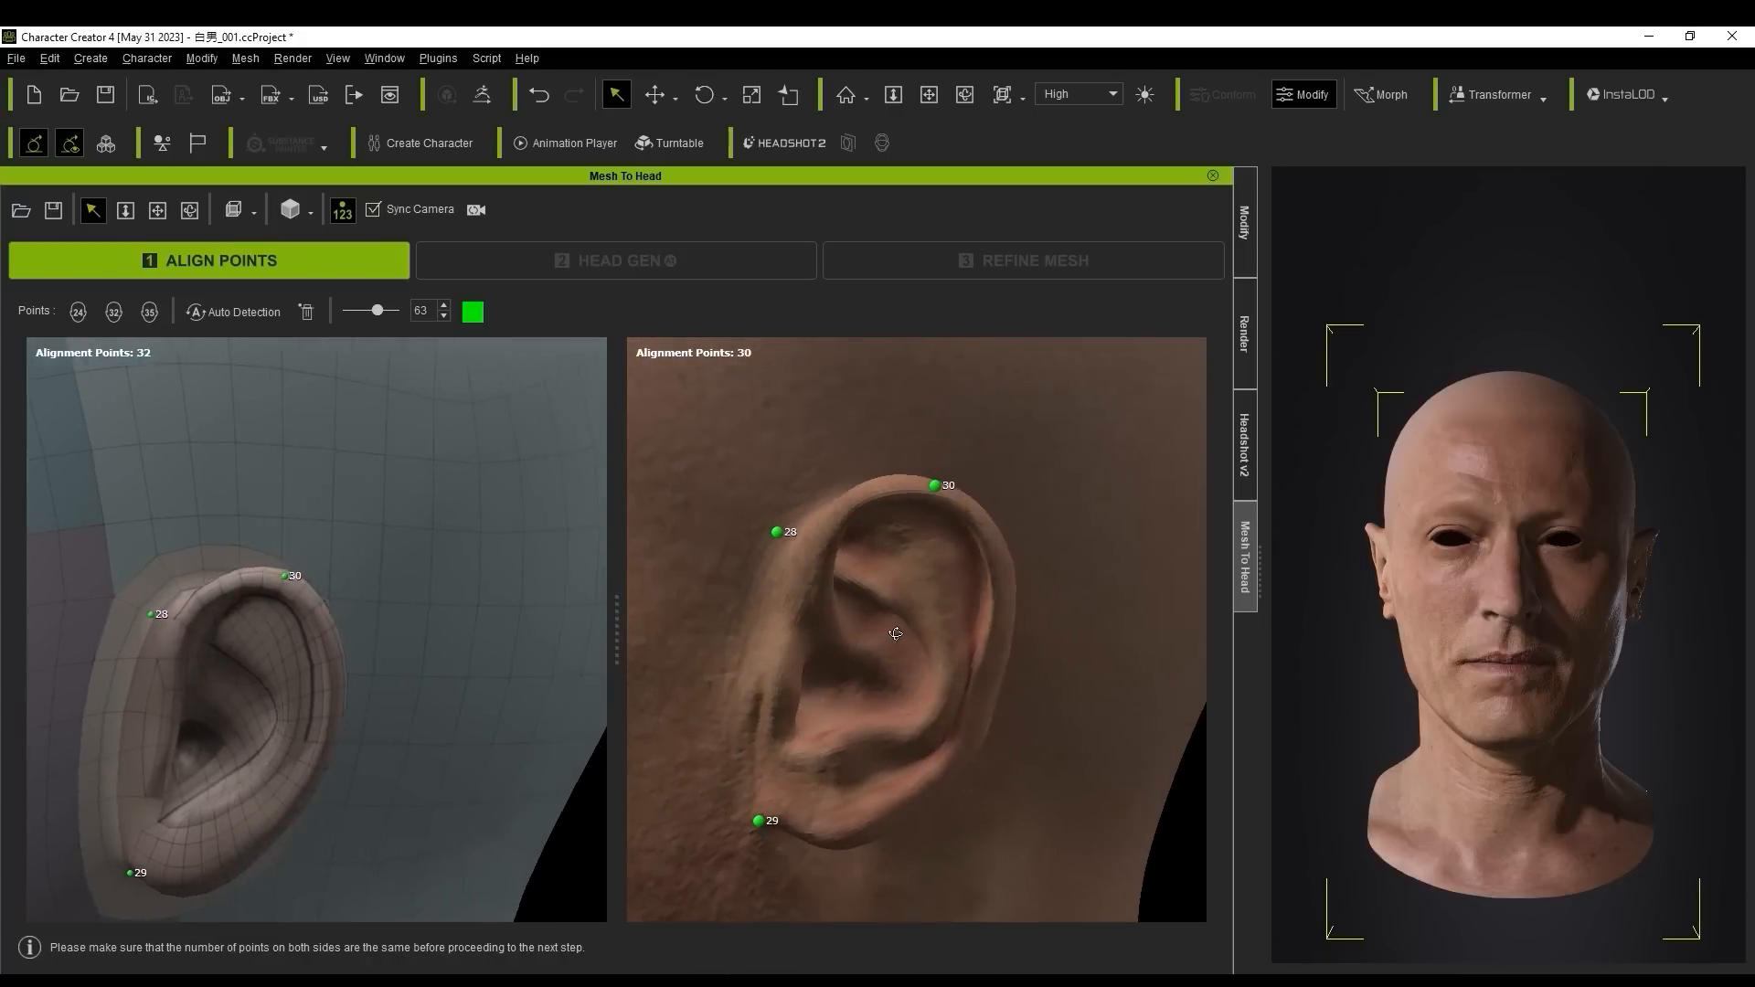
click(963, 485)
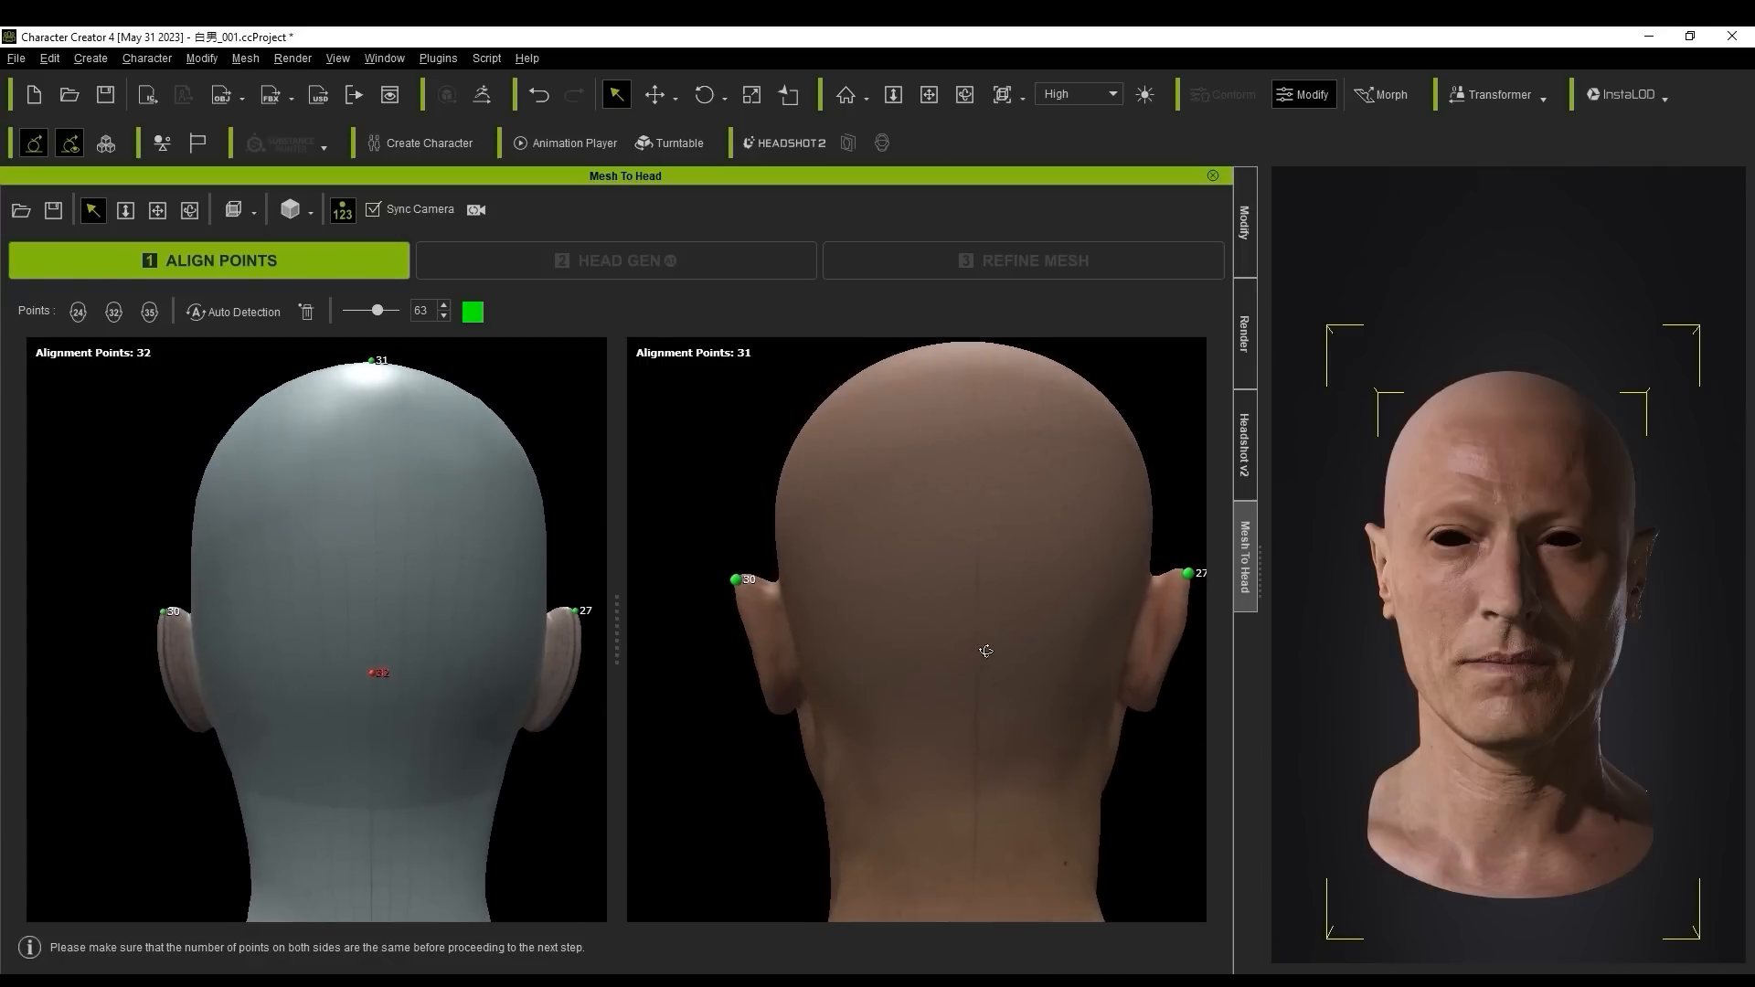
click(976, 643)
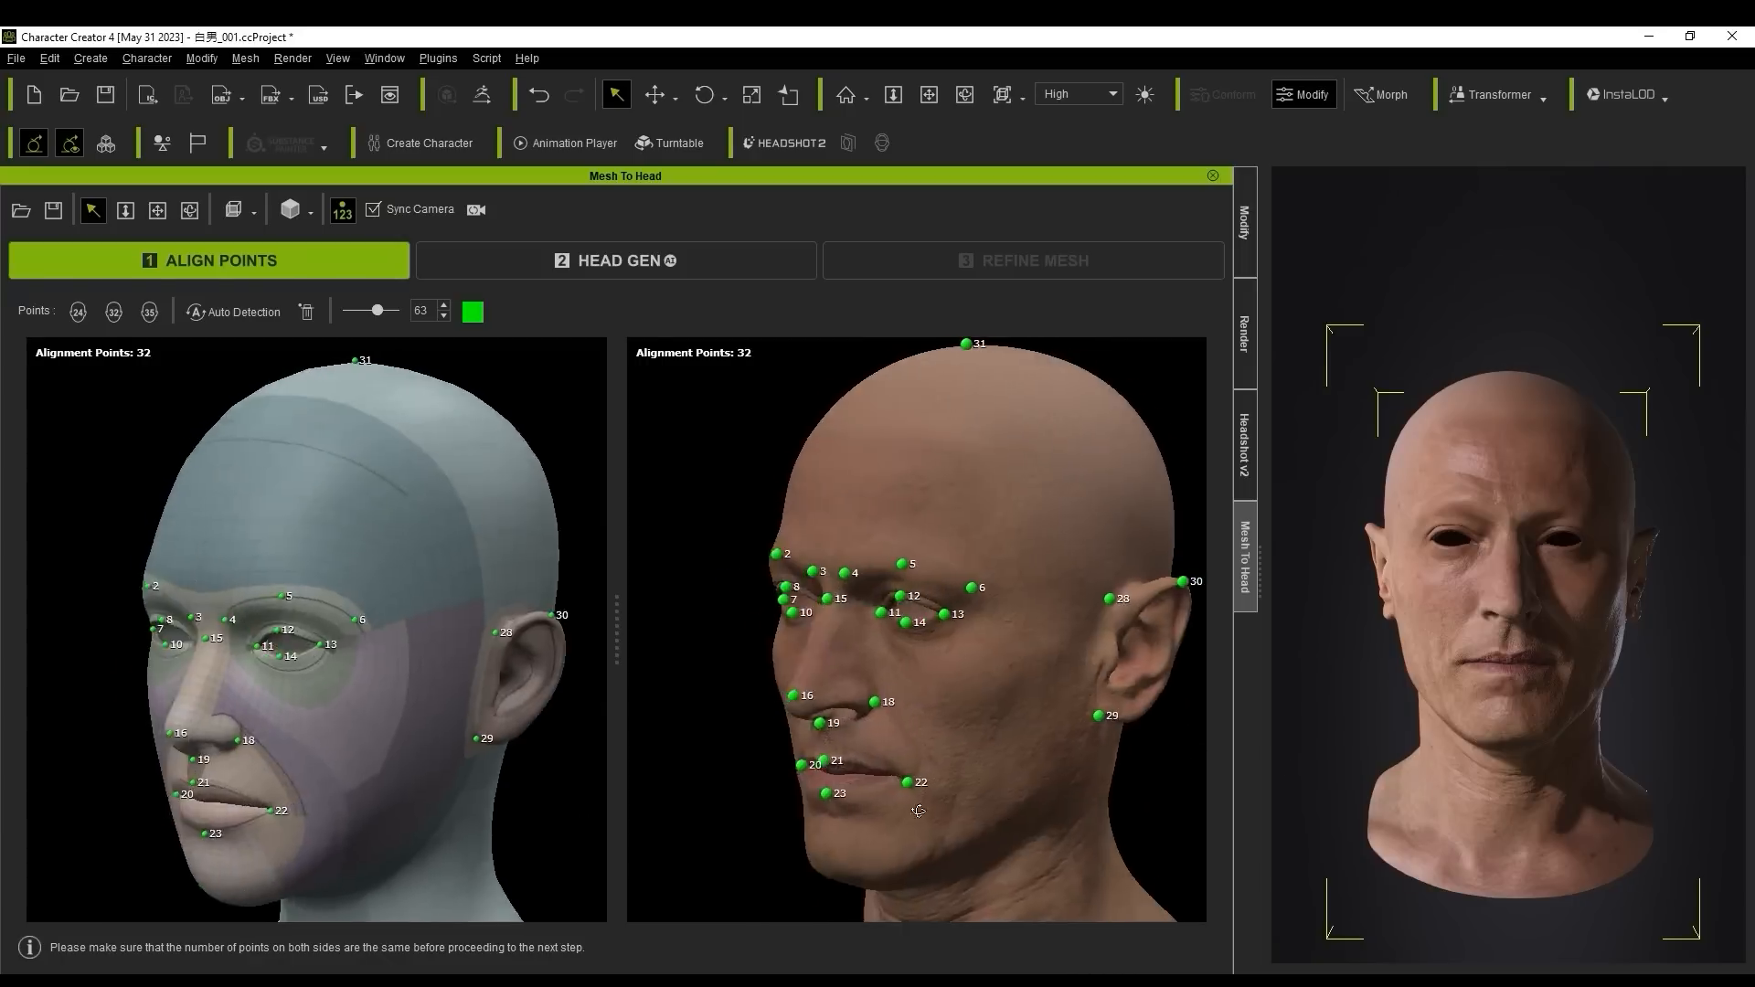
right_drag(919, 811, 687, 521)
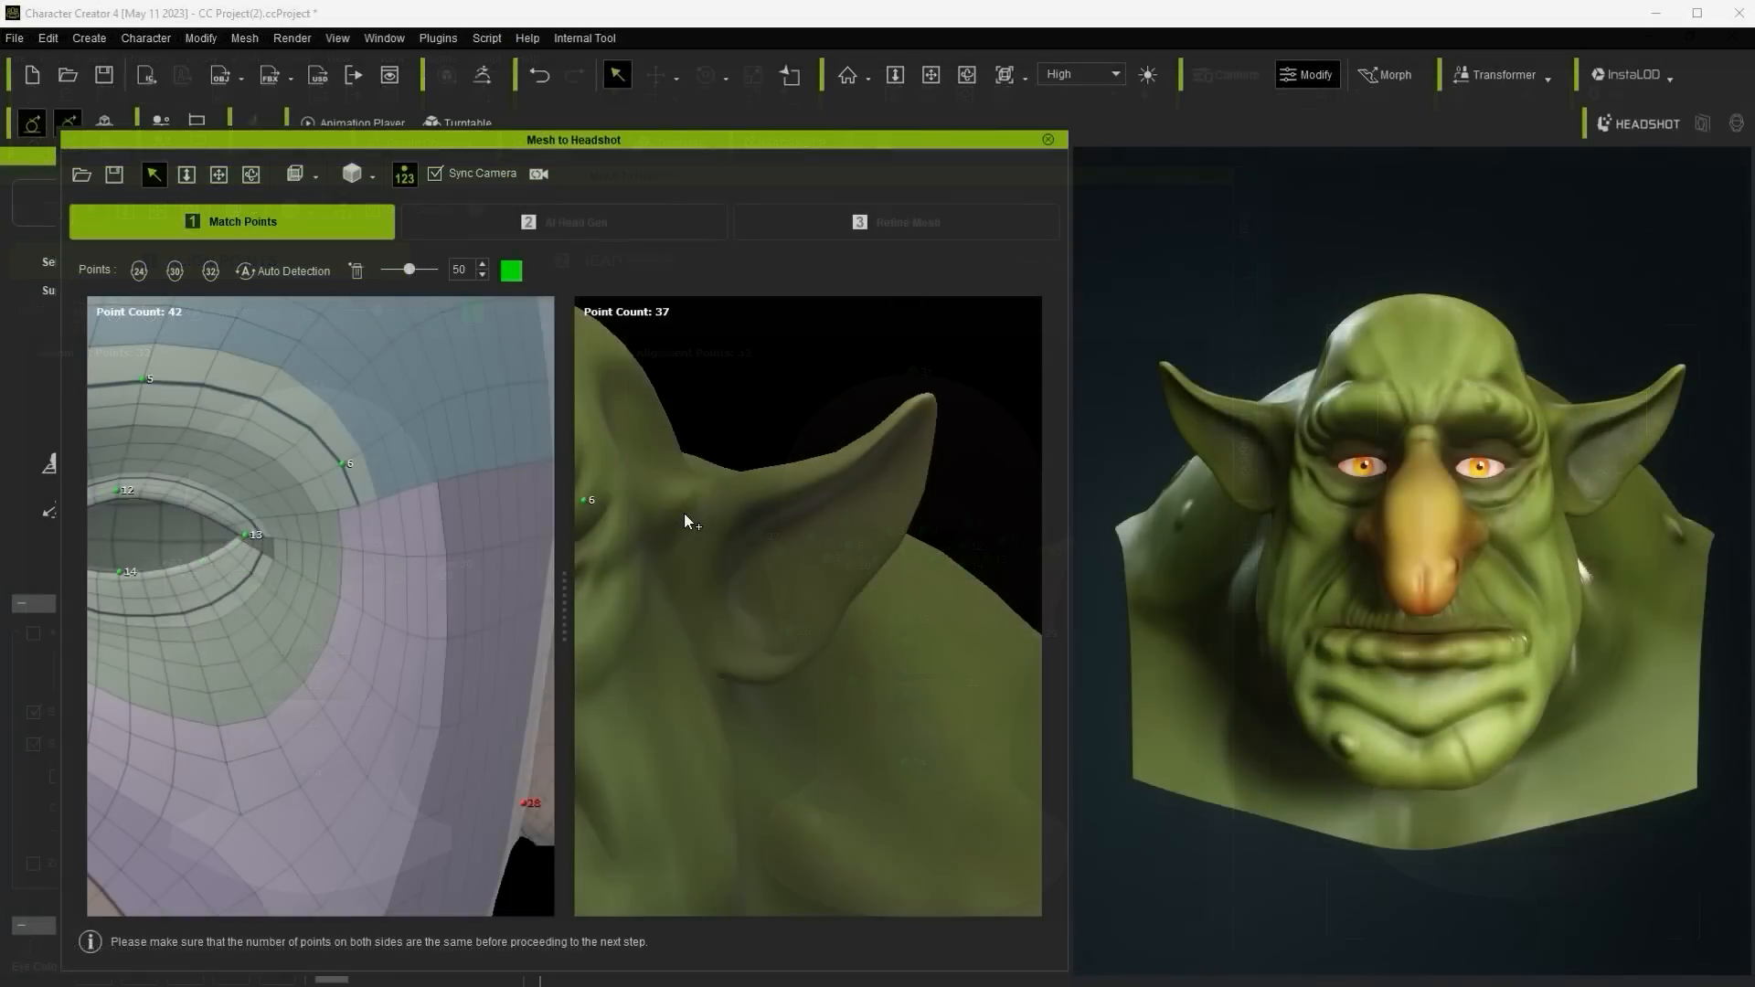
Step: Place alignment points on the goblin head's pointed ear tip and the back of its head to match the template
click(925, 400)
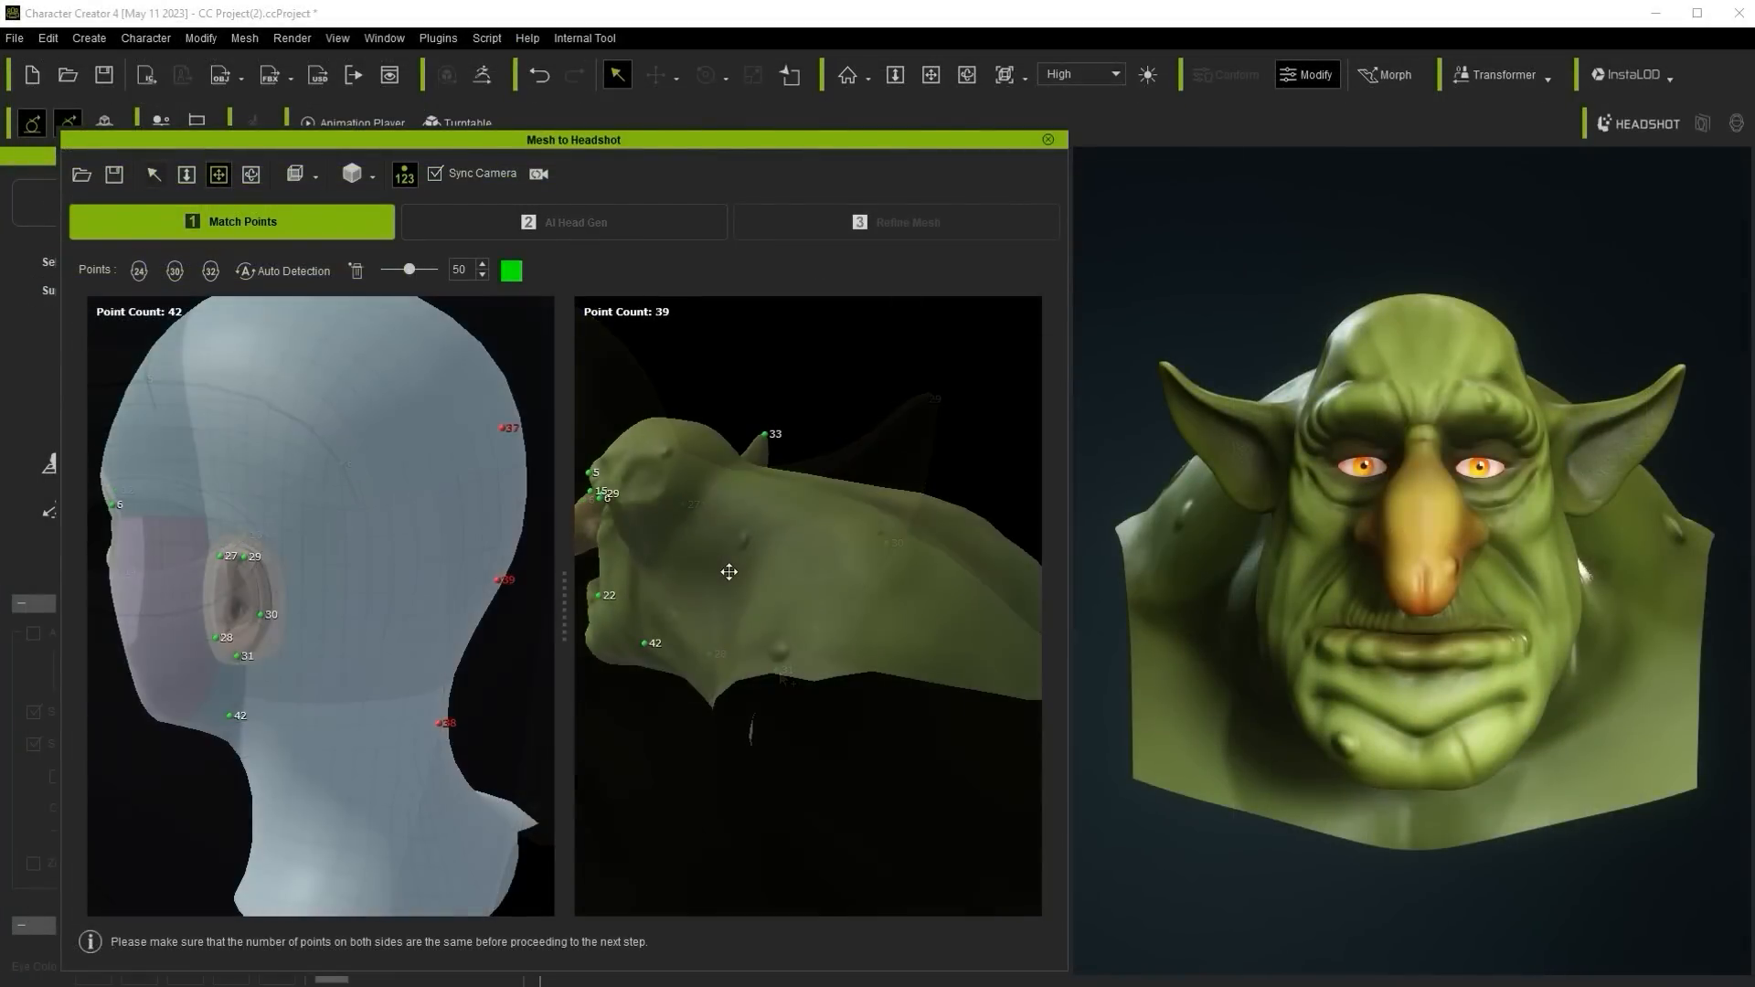
scroll(761, 534, up, 3)
click(759, 533)
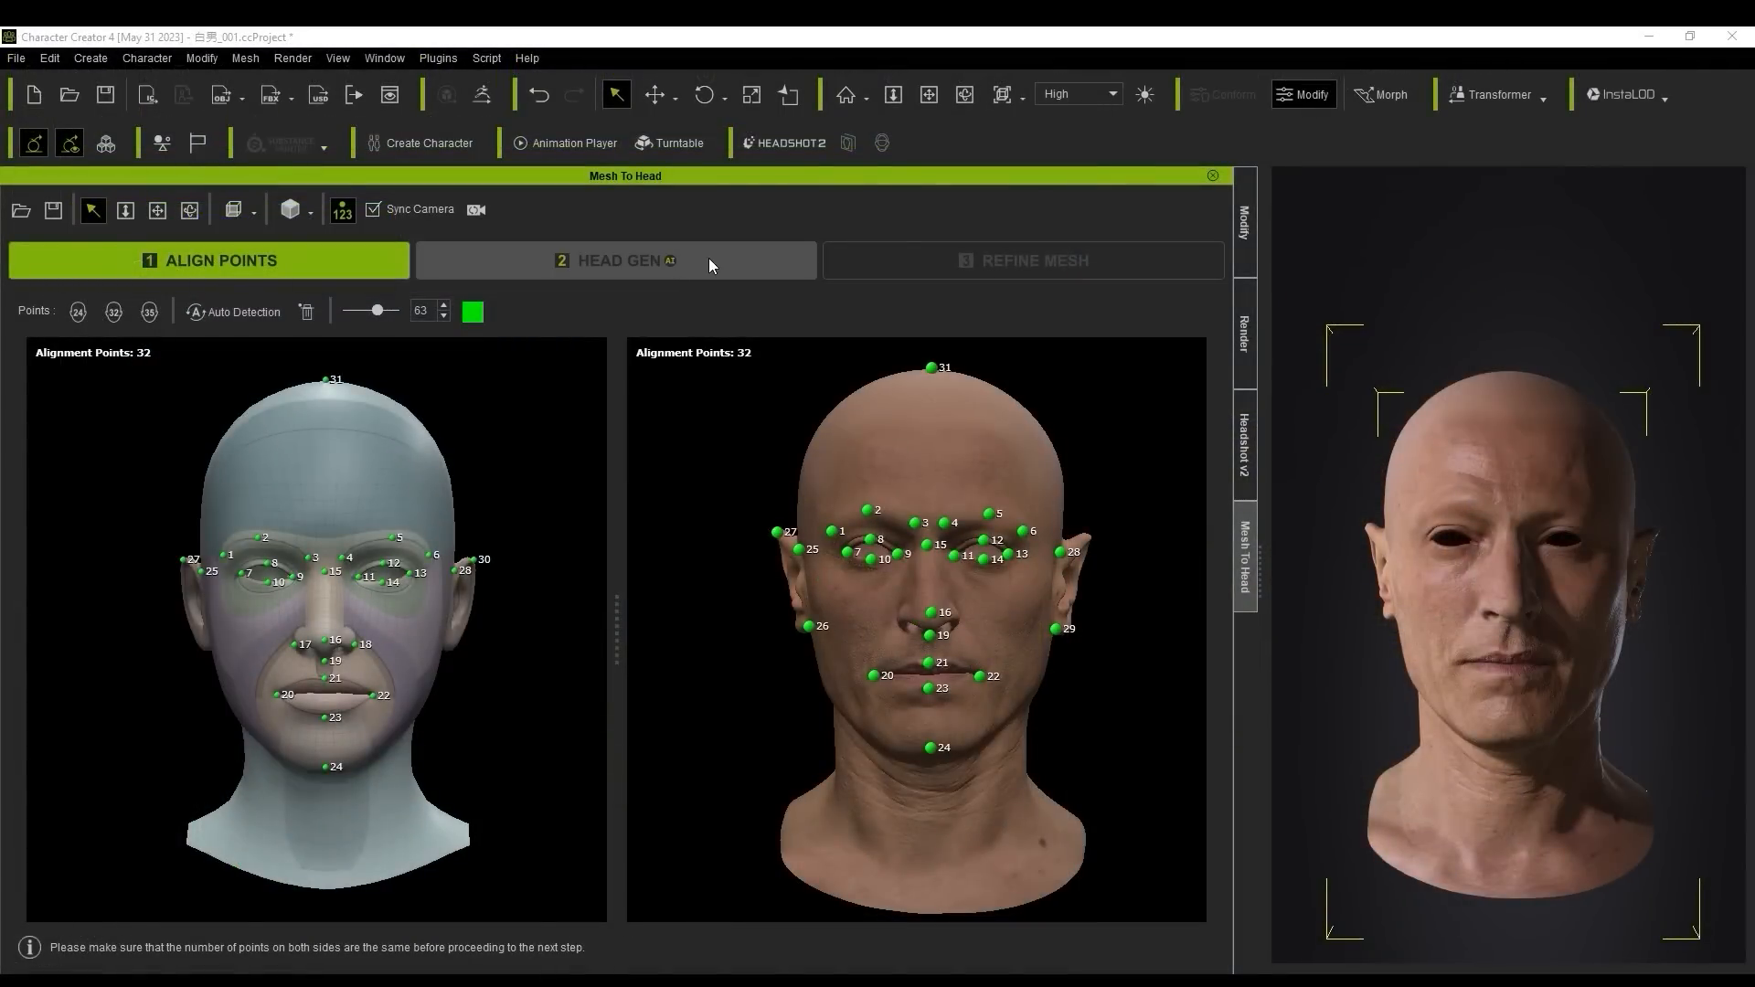
Step: Run Head Gen on the aligned male head, widen its viewing area and display the result as Wireframe On Shade (Black)
click(709, 257)
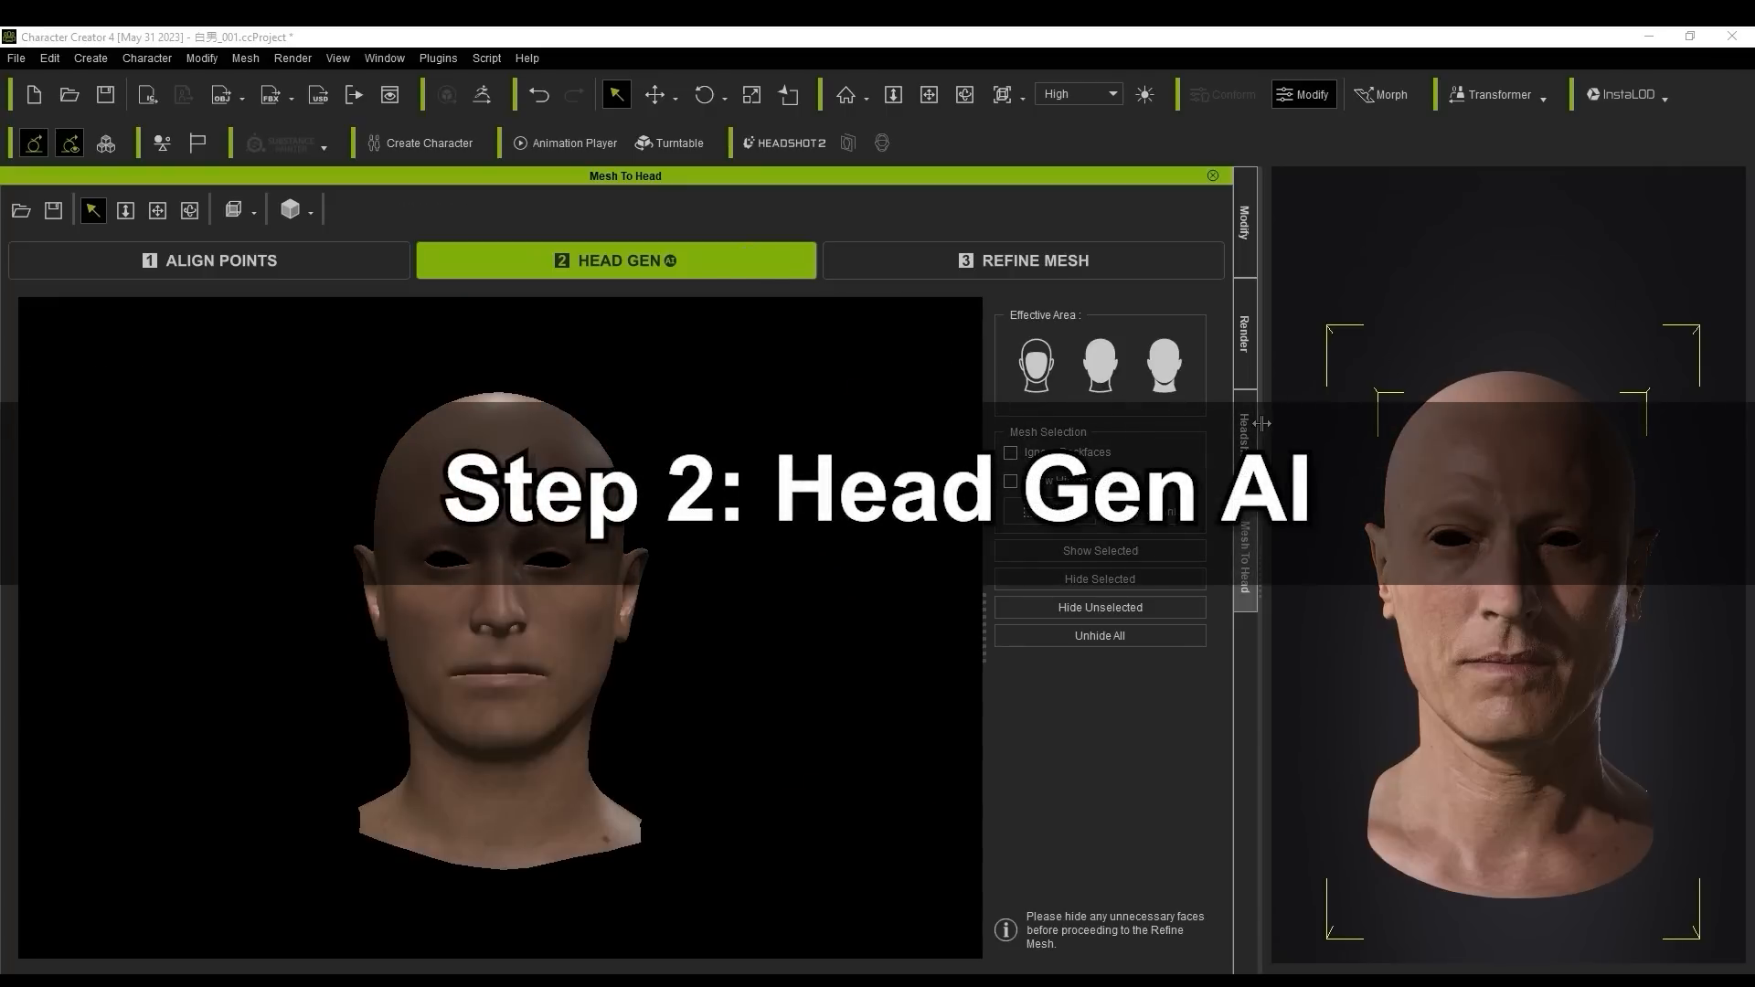
drag(1259, 425, 1665, 425)
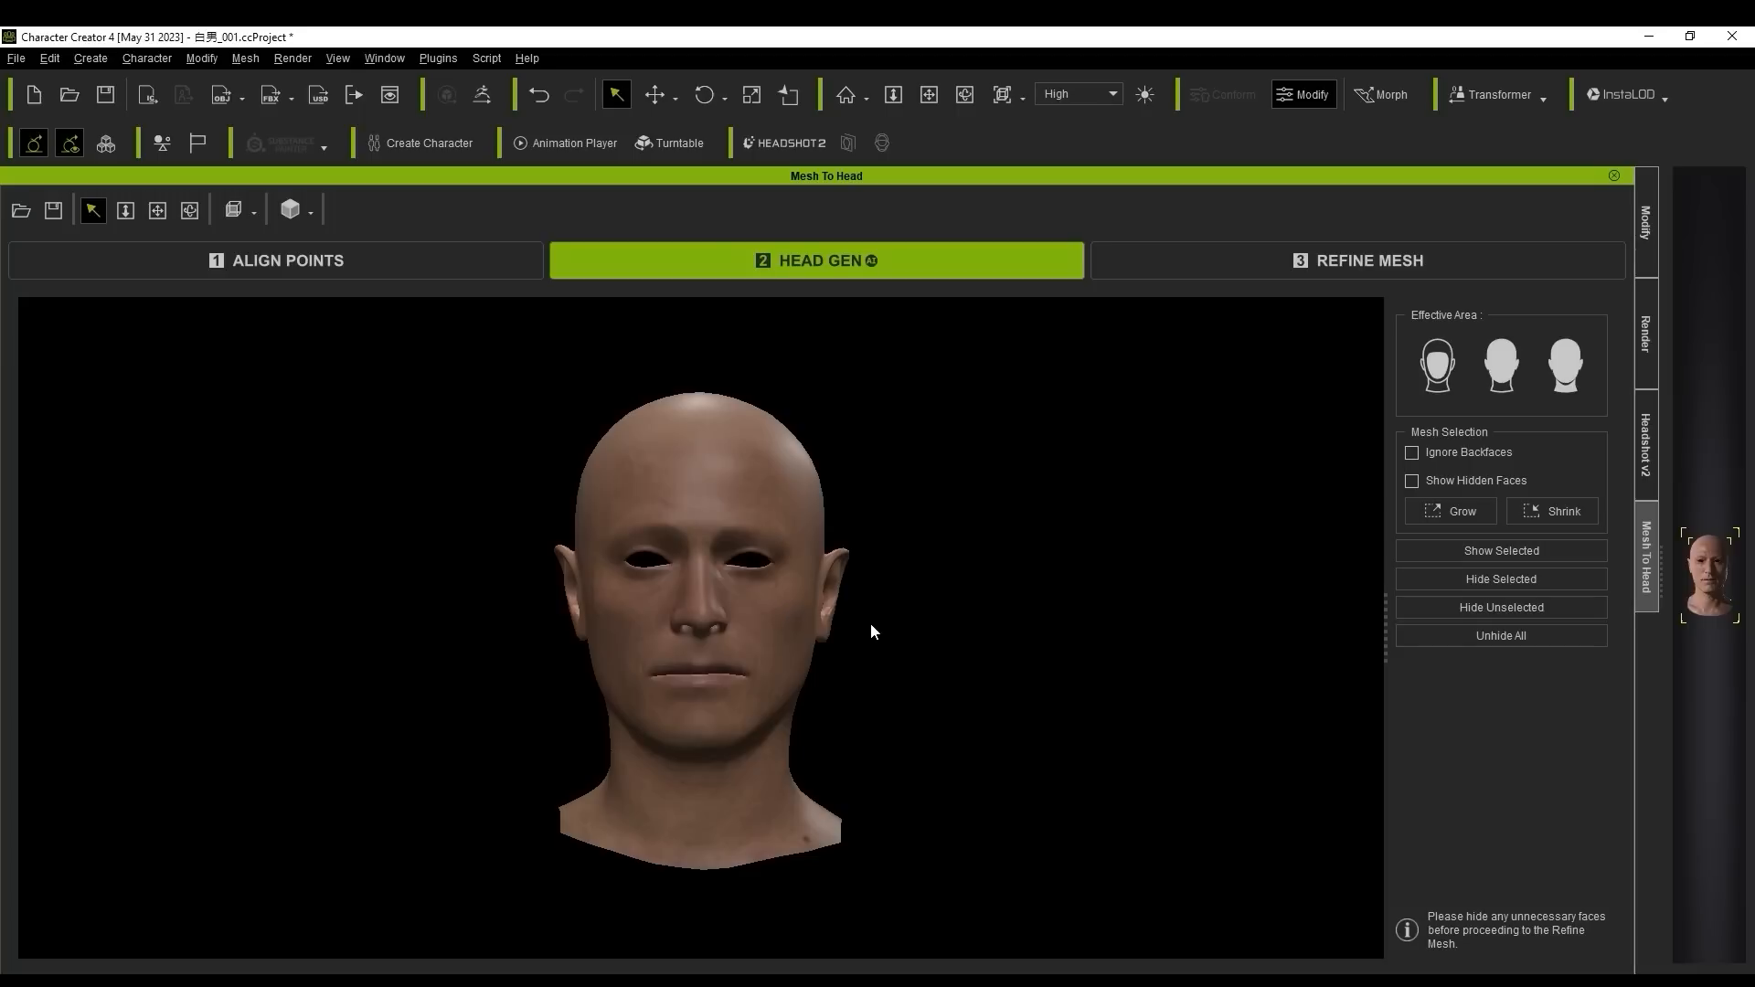
mouse_move(871, 624)
alt+right_down()
mouse_move(921, 604)
mouse_move(899, 617)
alt+right_up()
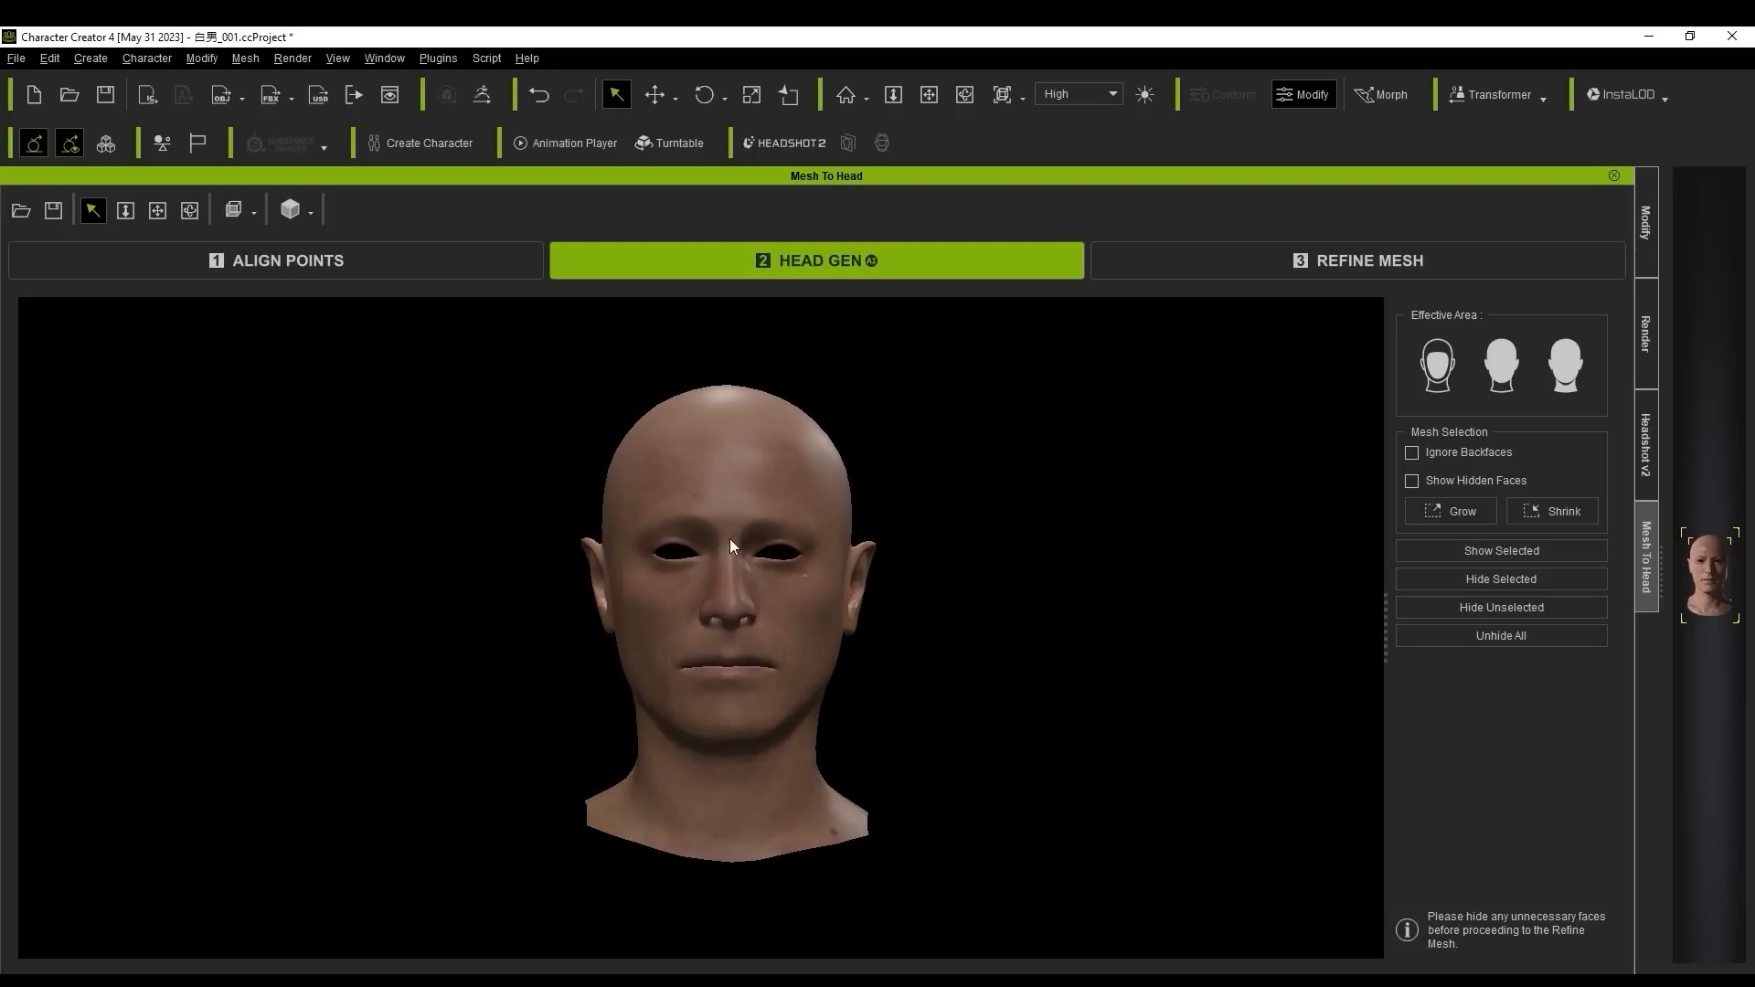
click(309, 211)
click(351, 338)
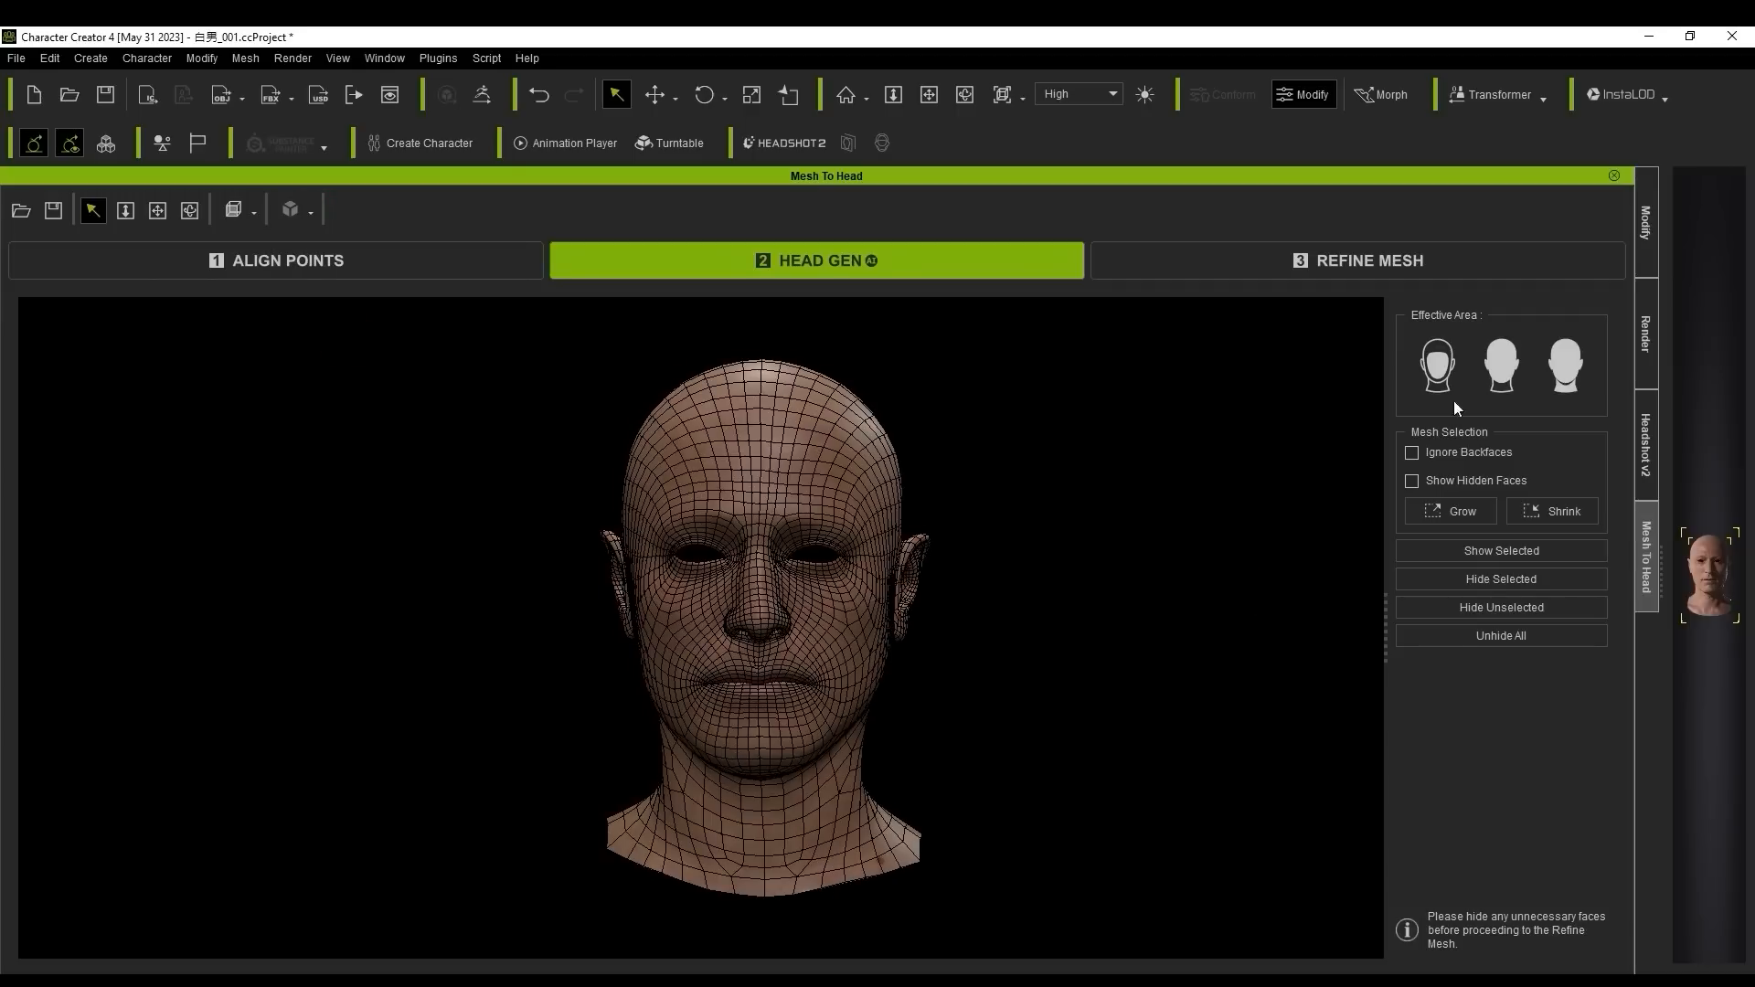
Step: Preview the three effective areas on the generated male head: face only, full head, and head with neck
click(1438, 364)
mouse_move(1139, 739)
right_down()
mouse_move(946, 761)
mouse_move(1195, 739)
mouse_move(835, 760)
mouse_move(987, 780)
mouse_move(1190, 709)
mouse_move(831, 724)
mouse_move(980, 674)
mouse_move(1234, 694)
mouse_move(1125, 694)
right_up()
click(1495, 382)
click(1566, 364)
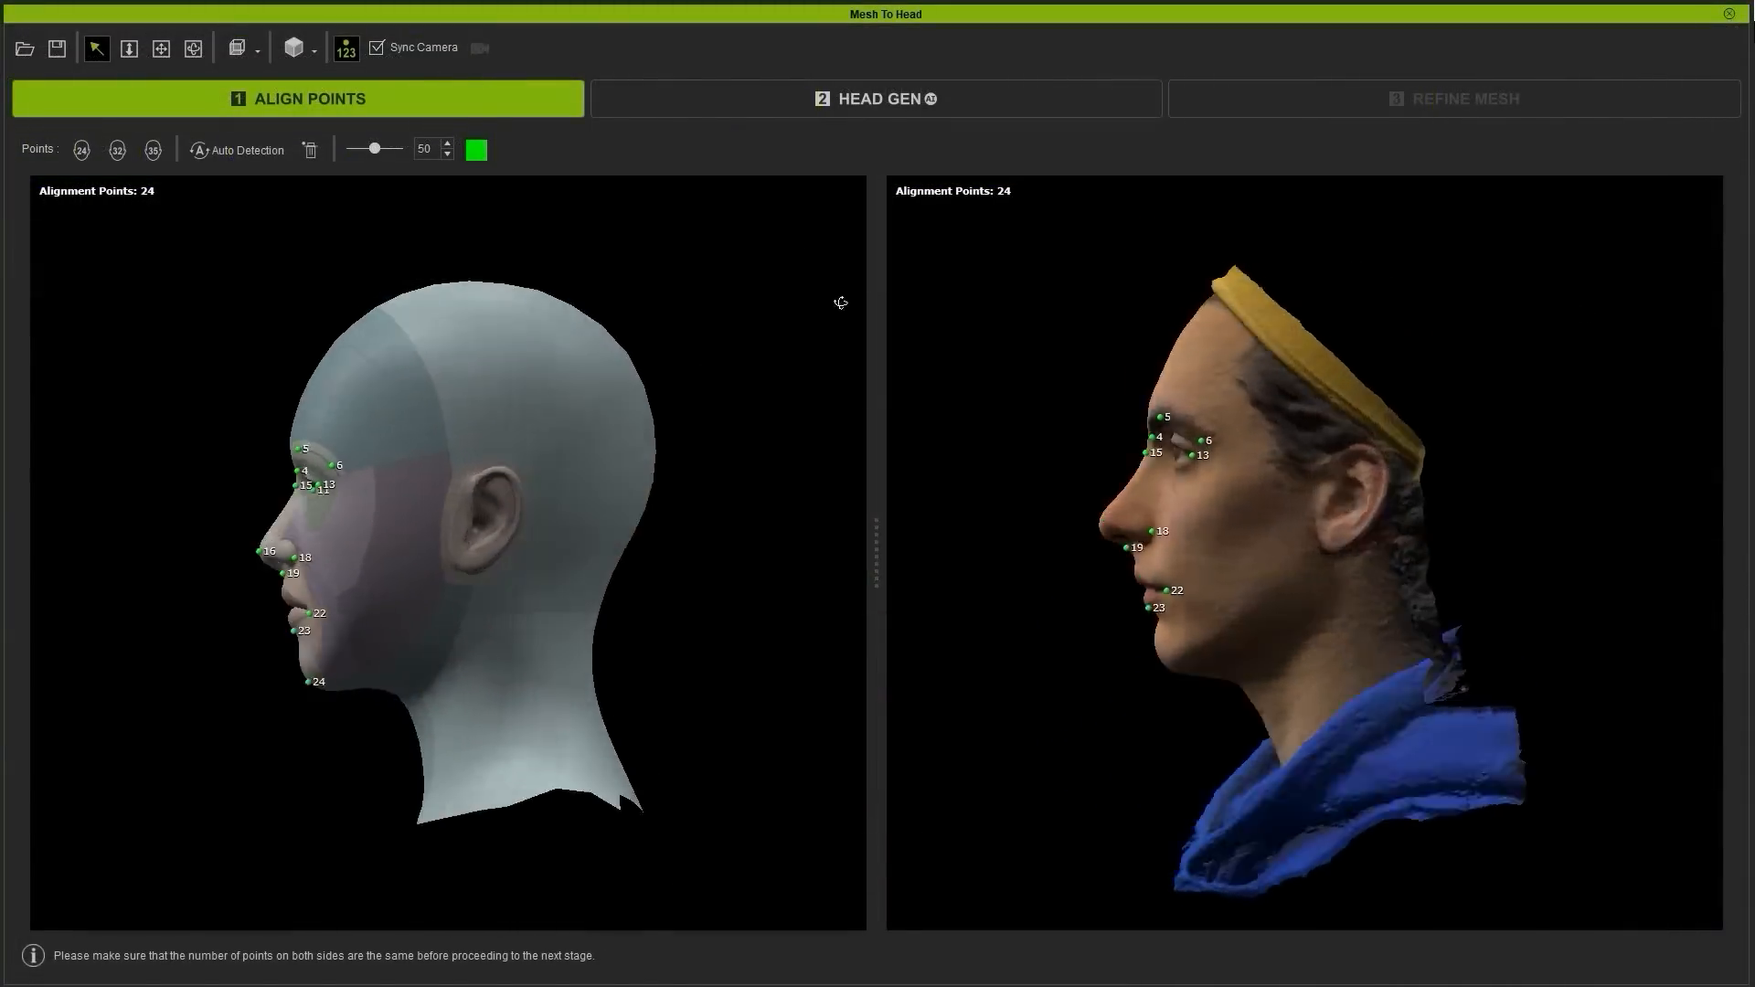
Step: Check the 24 alignment points on the scanned head with the yellow headband, run Head Gen and view the result from behind
right_drag(840, 302, 295, 366)
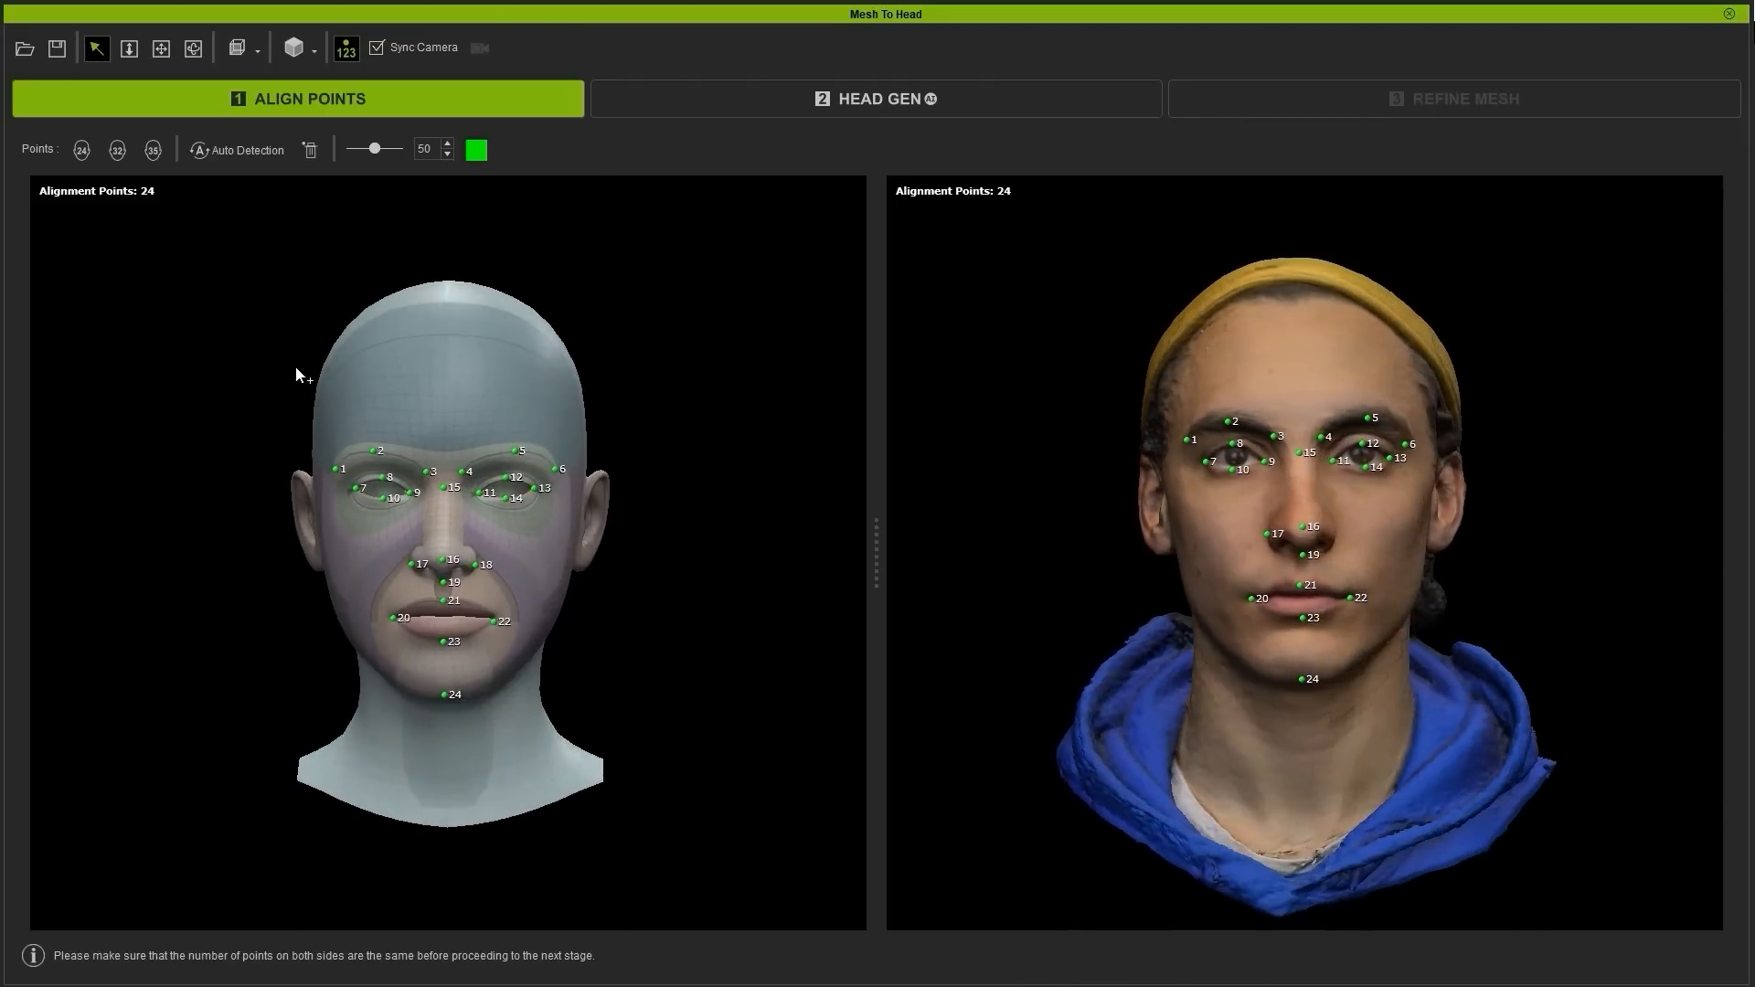
click(751, 95)
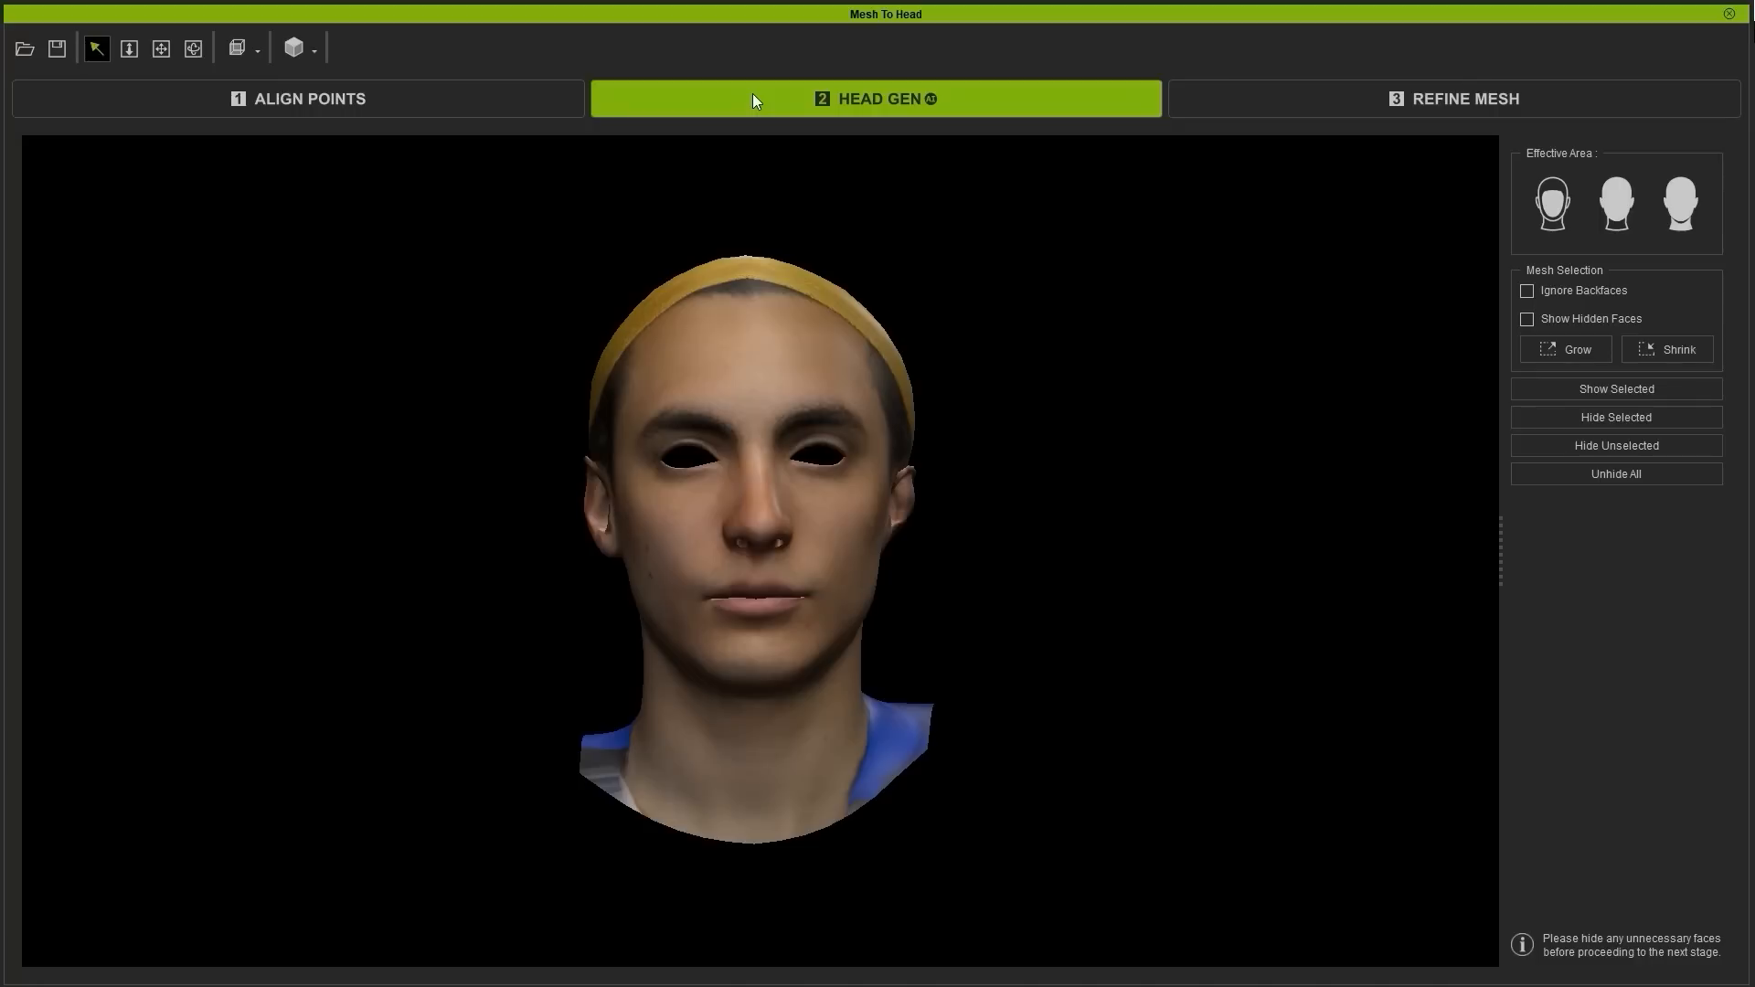
right_drag(1026, 370, 92, 429)
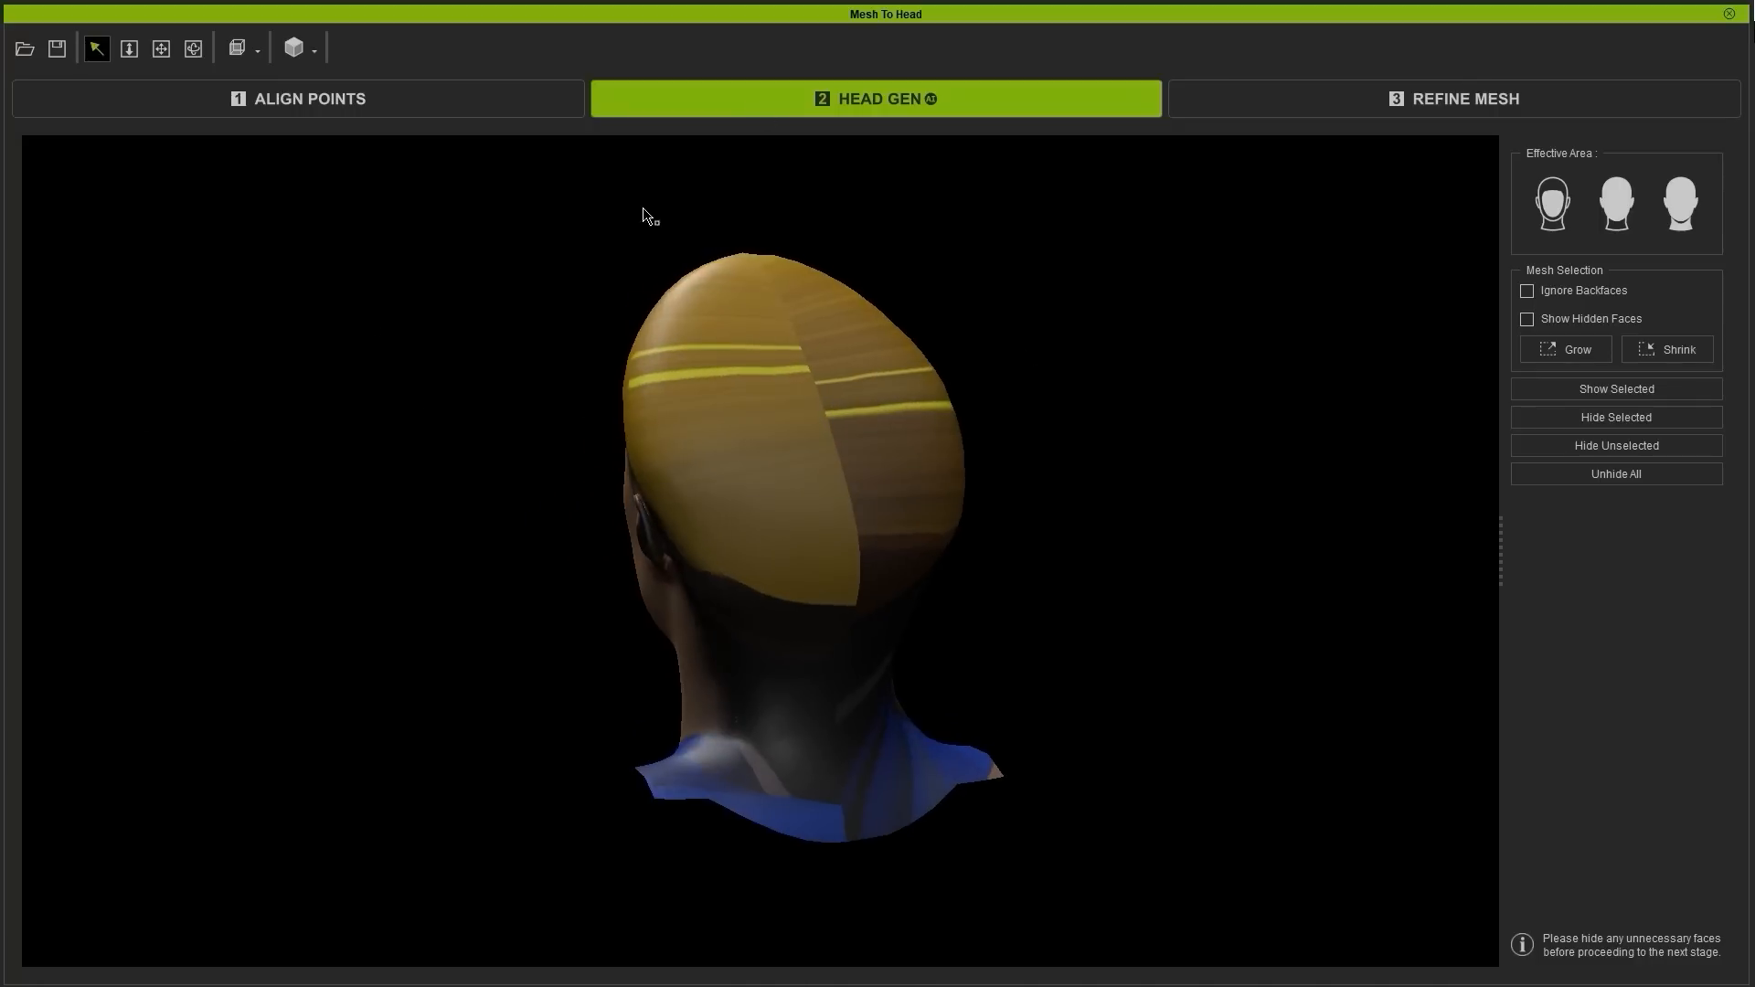
Step: Inspect the generated headband head's topology in Wireframe On Shade (White) and return the display to Normal
click(314, 50)
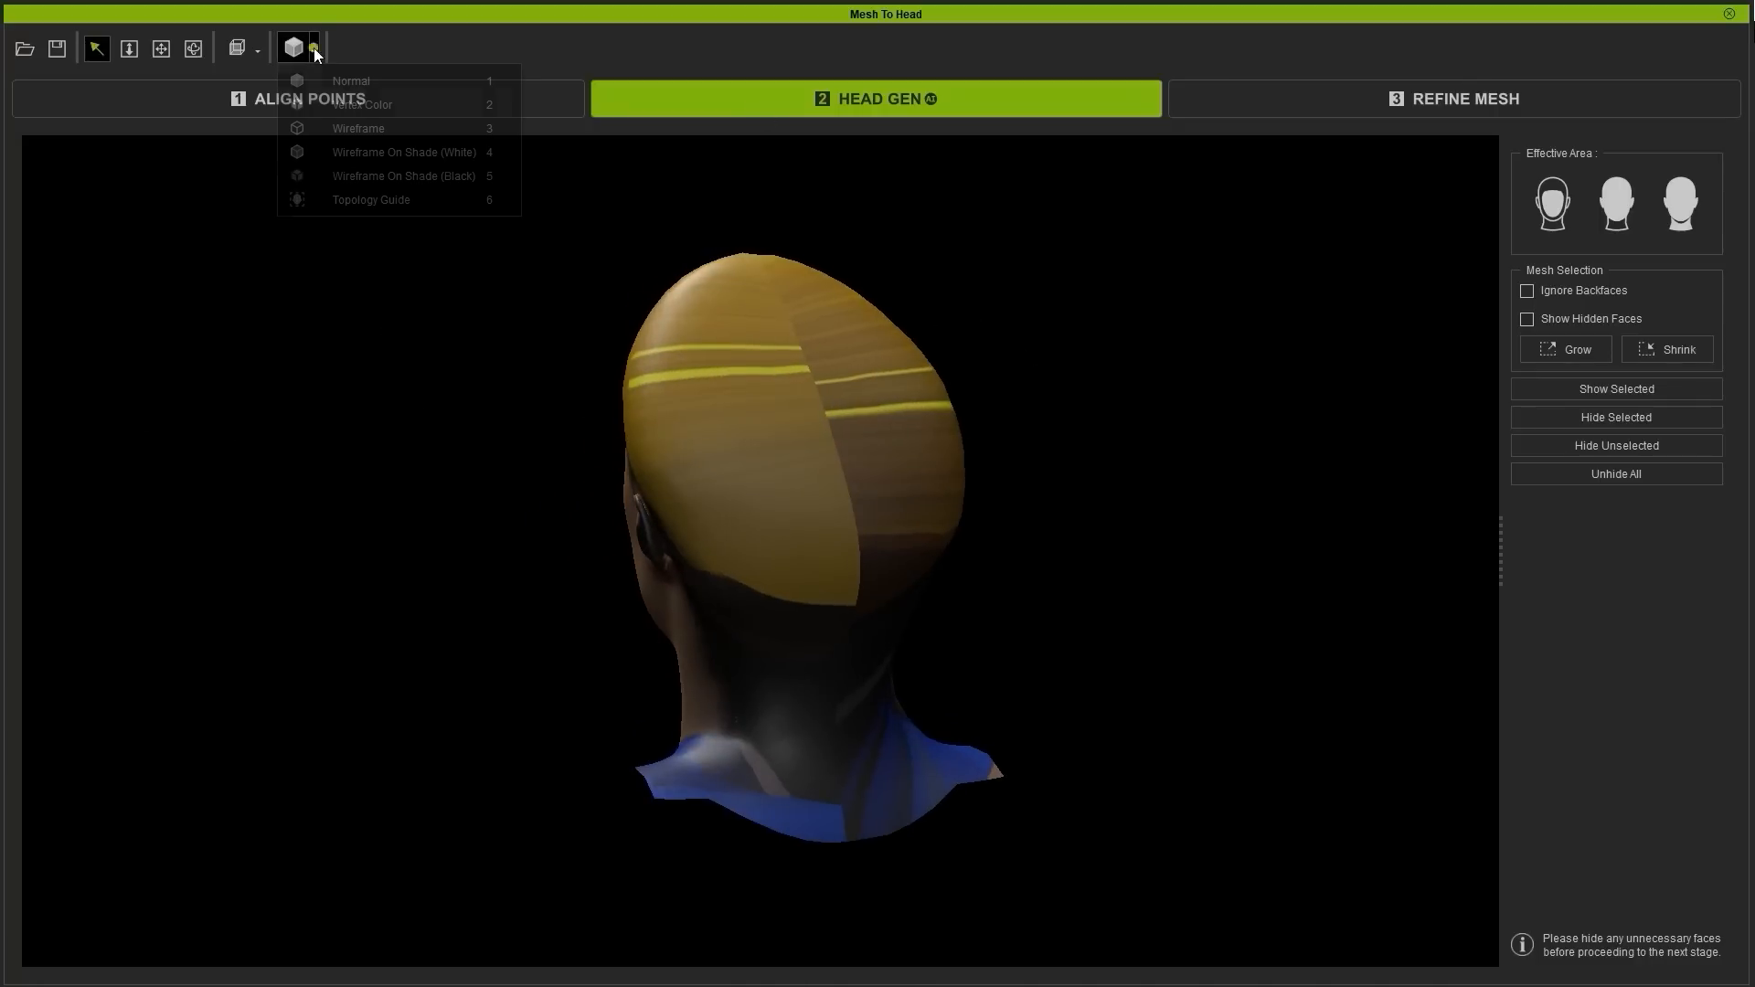
click(420, 152)
mouse_move(423, 156)
right_down()
mouse_move(469, 547)
mouse_move(378, 576)
mouse_move(137, 347)
mouse_move(274, 274)
mouse_move(360, 262)
mouse_move(877, 260)
right_up()
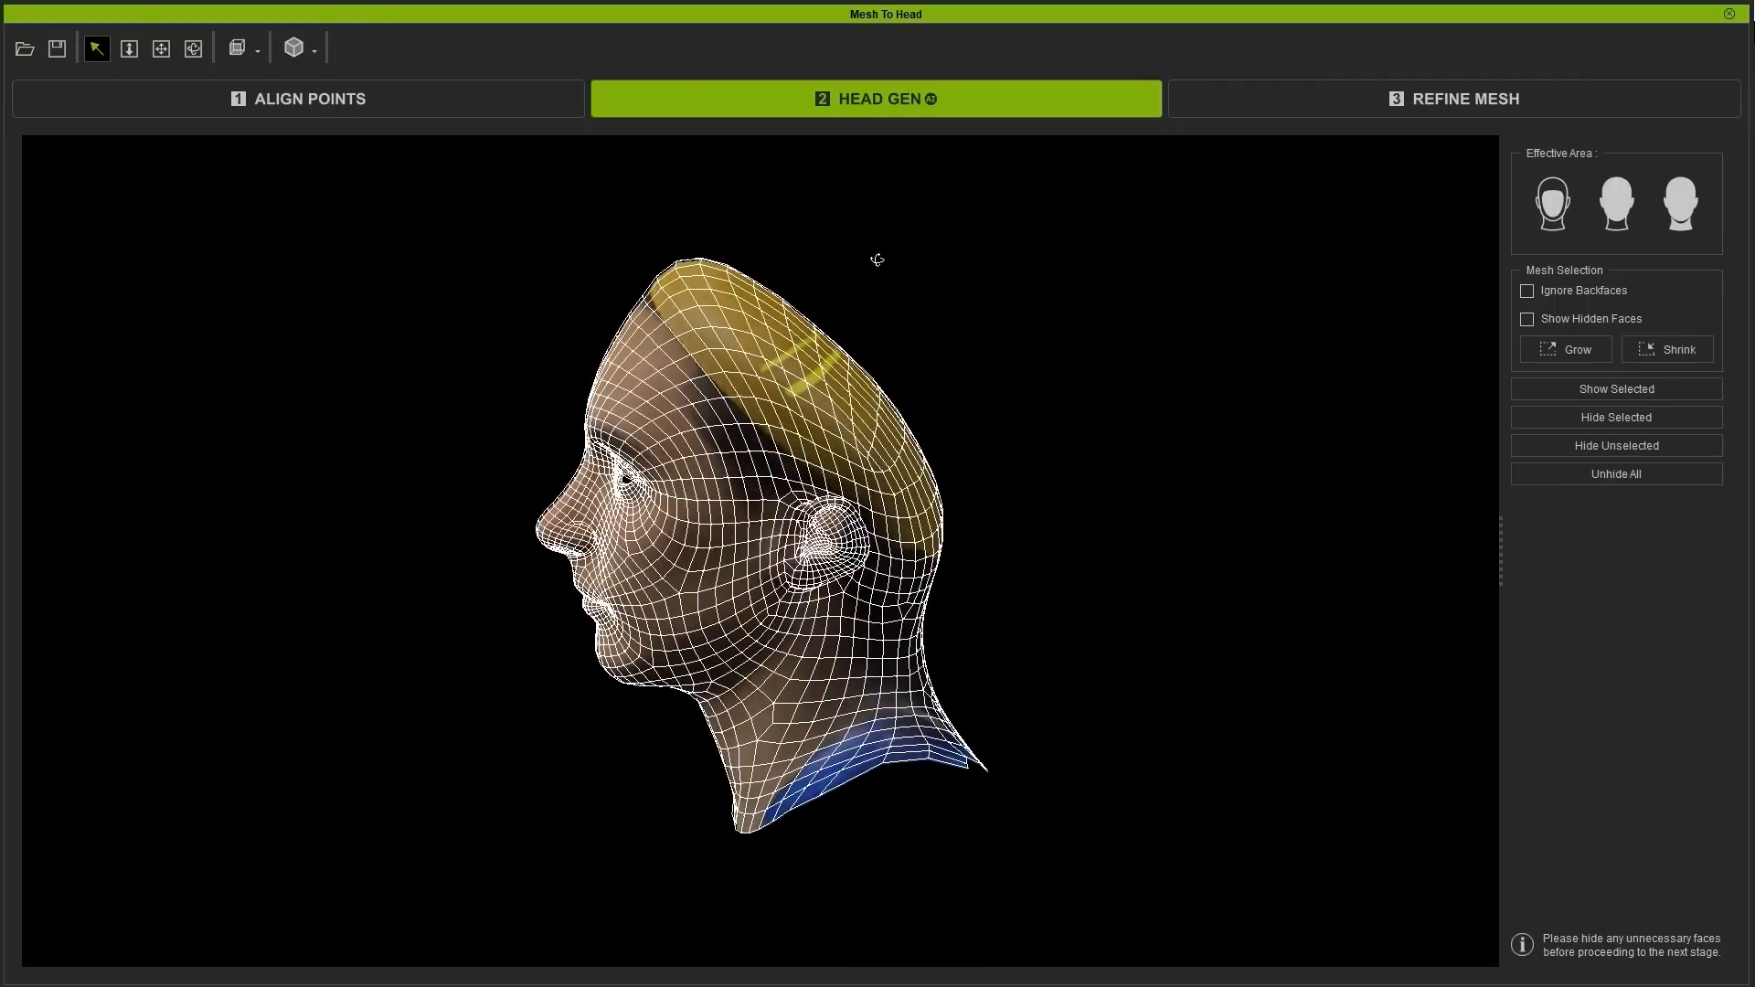
click(313, 53)
click(347, 74)
right_drag(403, 400, 863, 370)
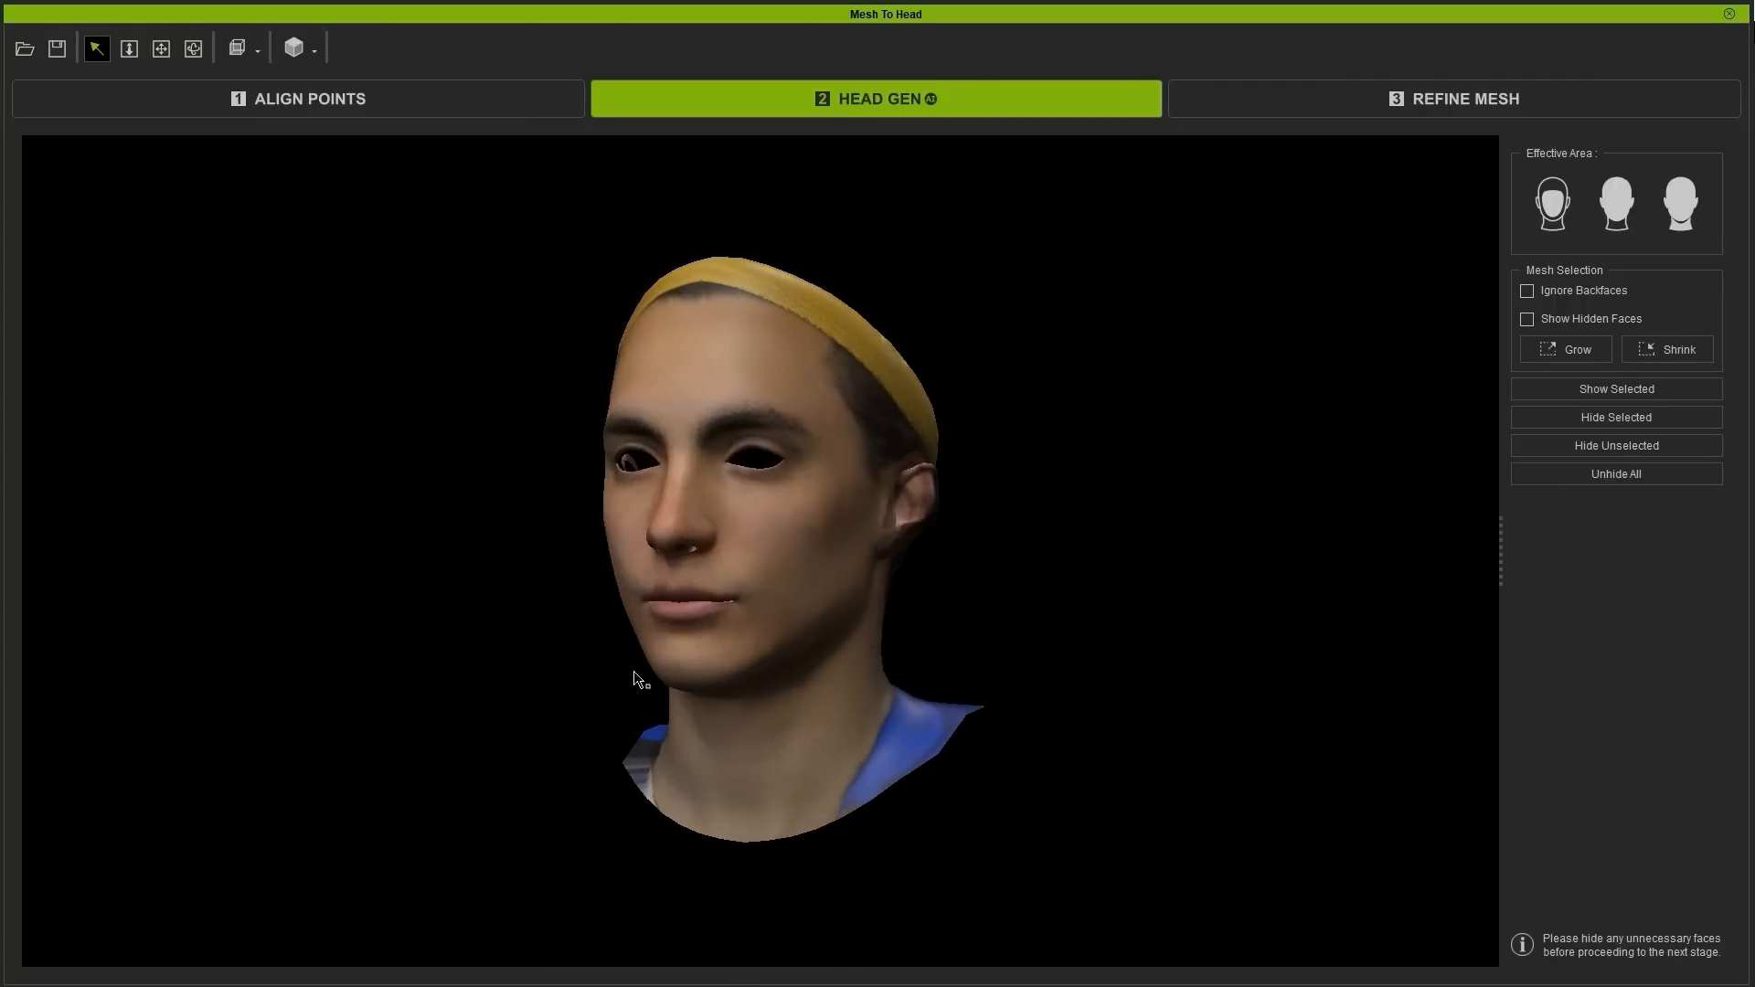
Step: Compare the face, full-head and head-with-neck effective areas on the headband head, ending with the face-only area
click(1566, 223)
click(1617, 221)
click(1680, 221)
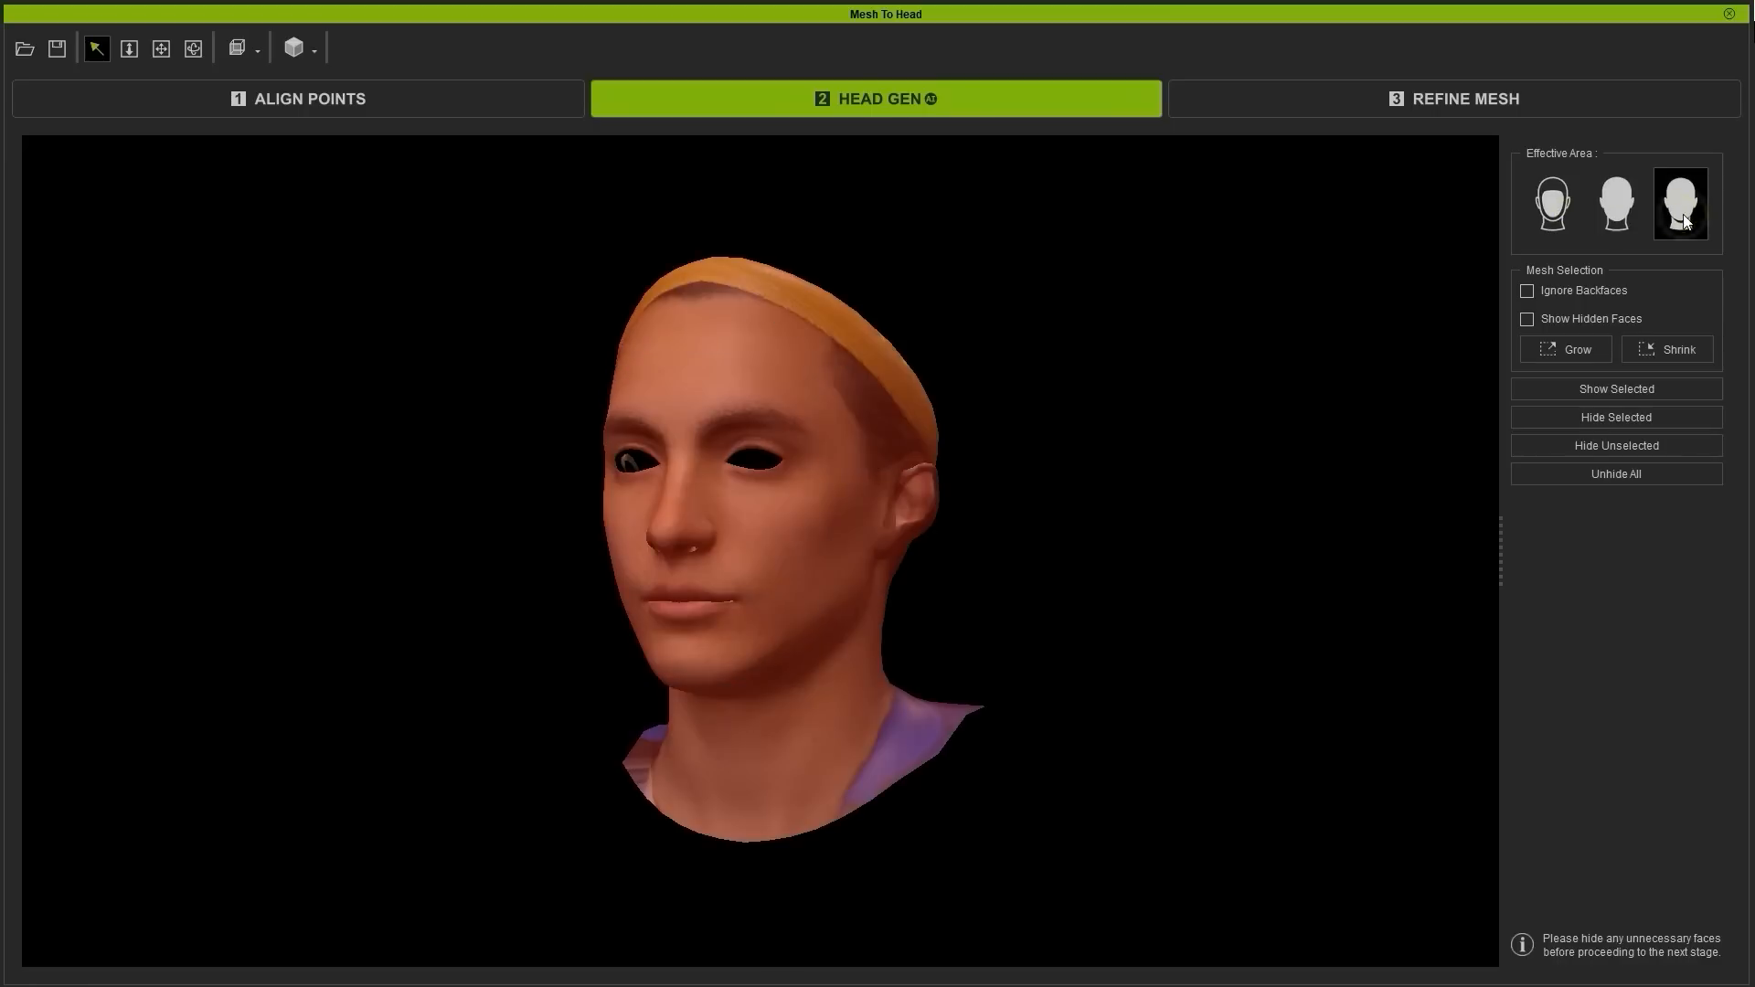
click(1560, 221)
right_drag(725, 714, 873, 687)
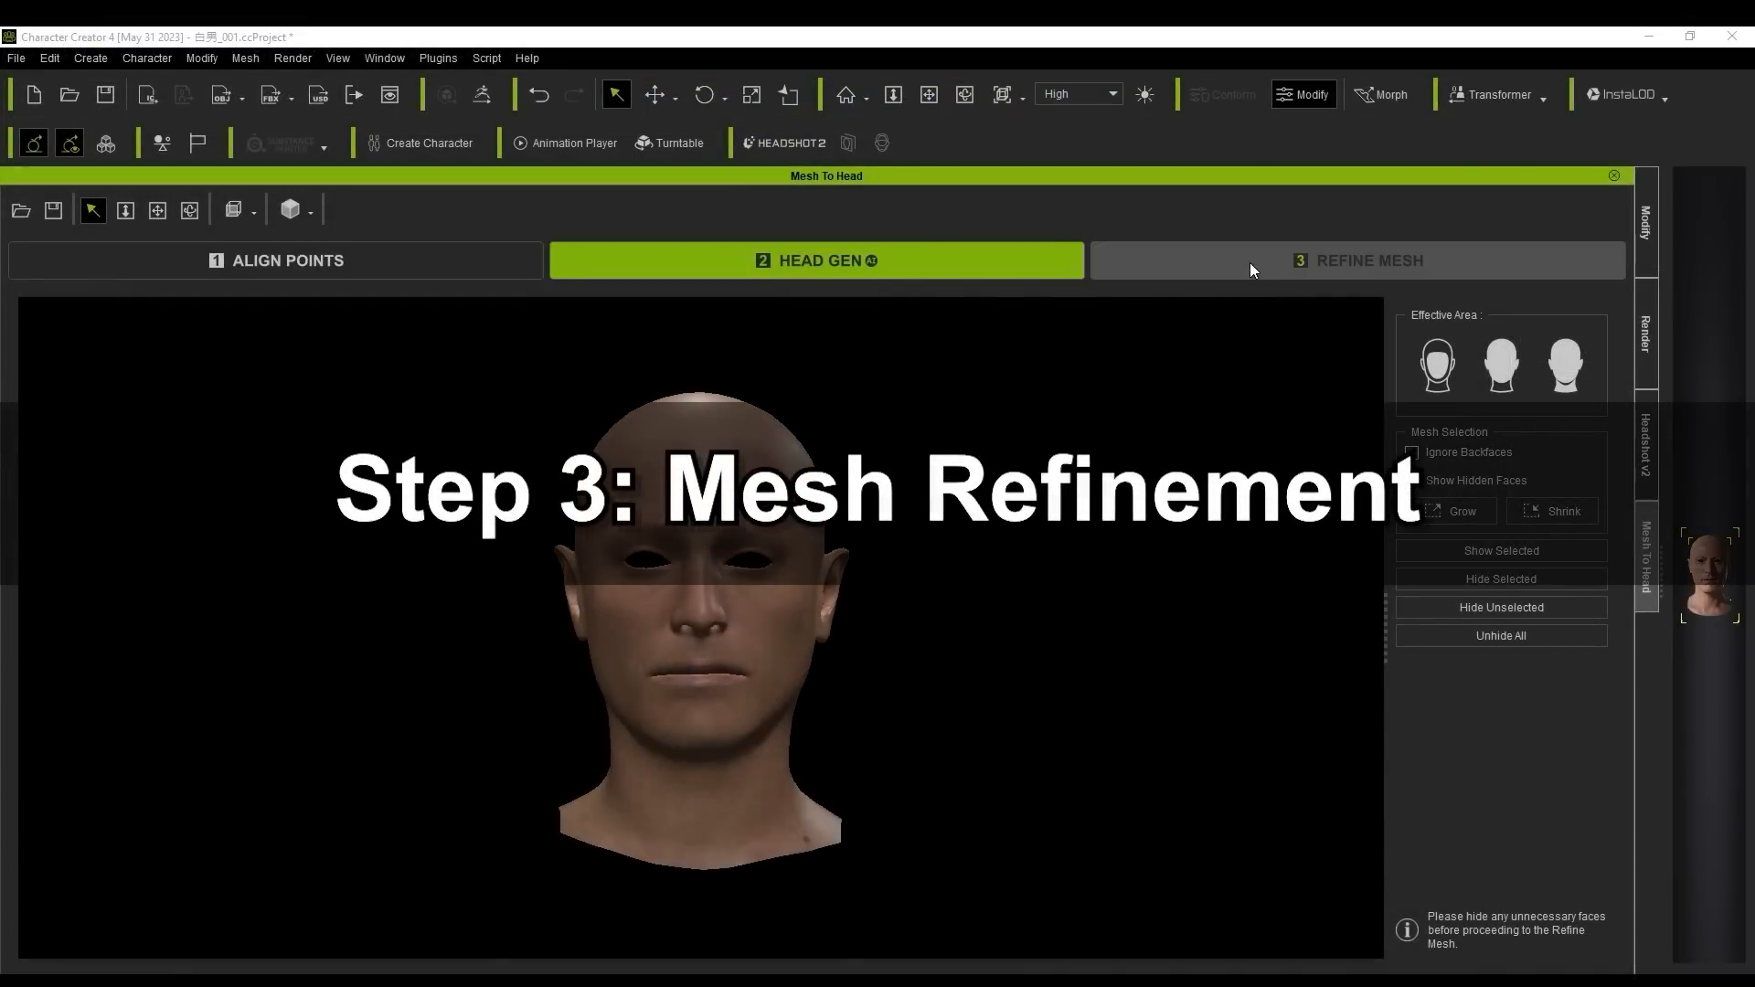
Step: Advance the male head to Refine Mesh and compare the source mesh and CC mesh by toggling each one's visibility
click(1250, 264)
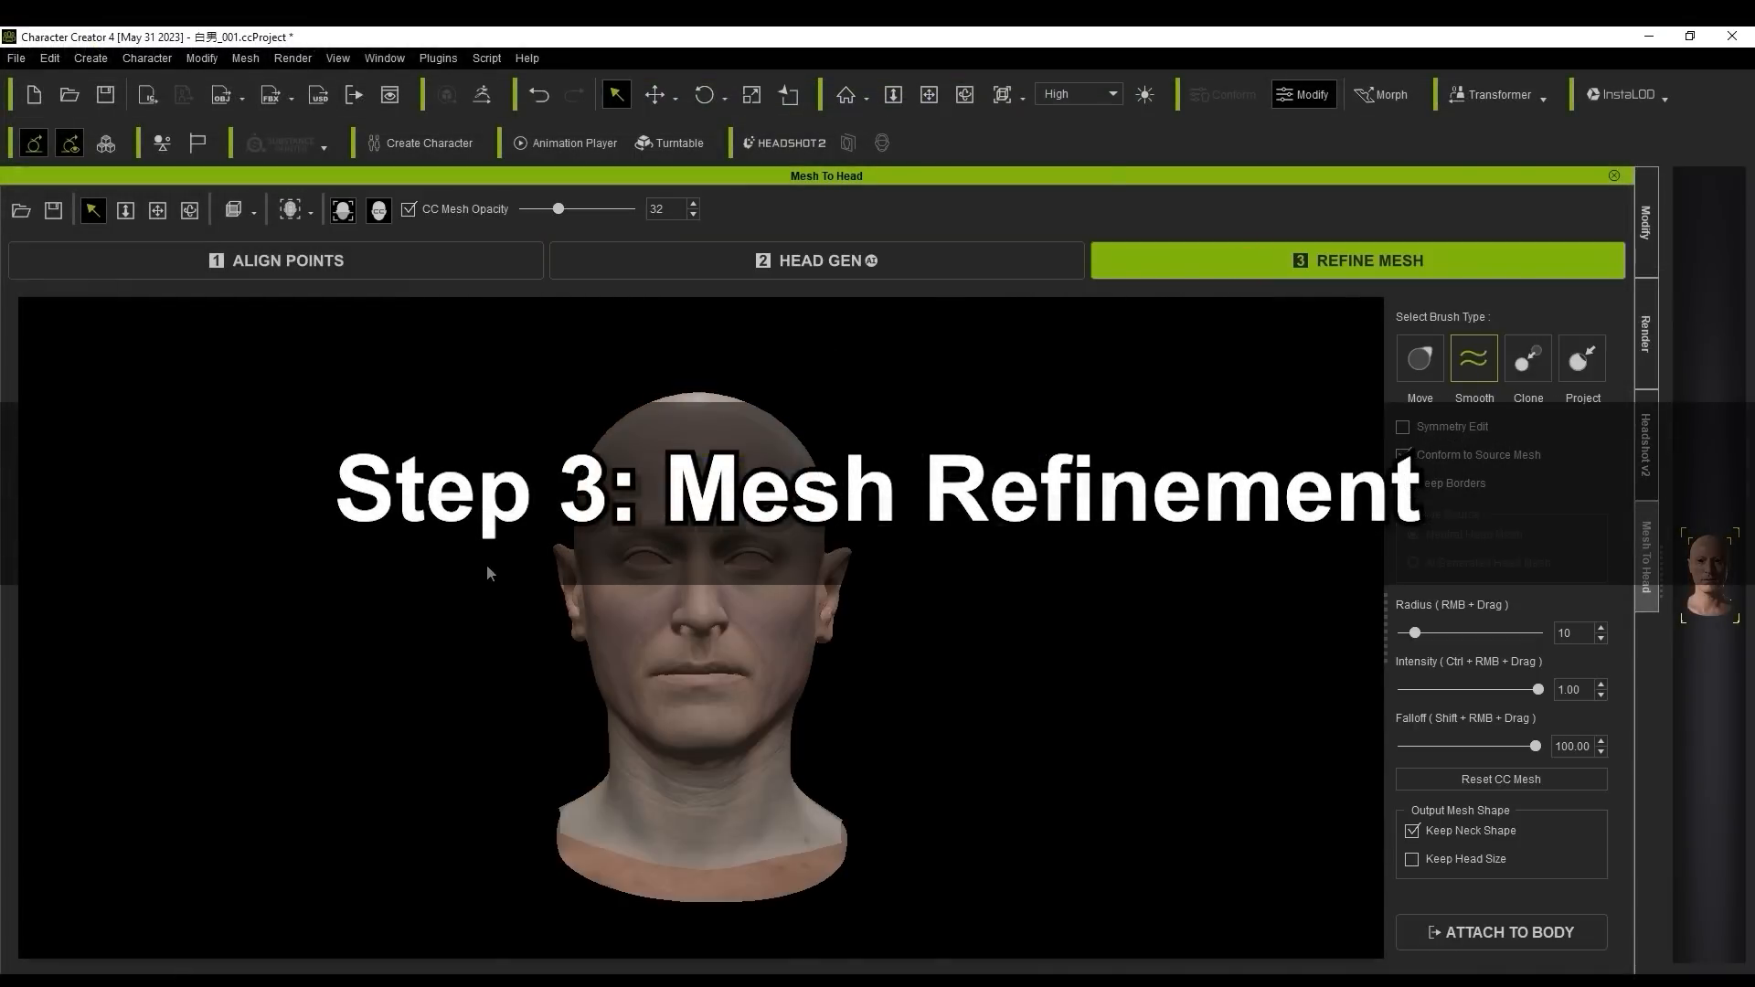
click(345, 217)
click(345, 217)
click(345, 217)
click(345, 218)
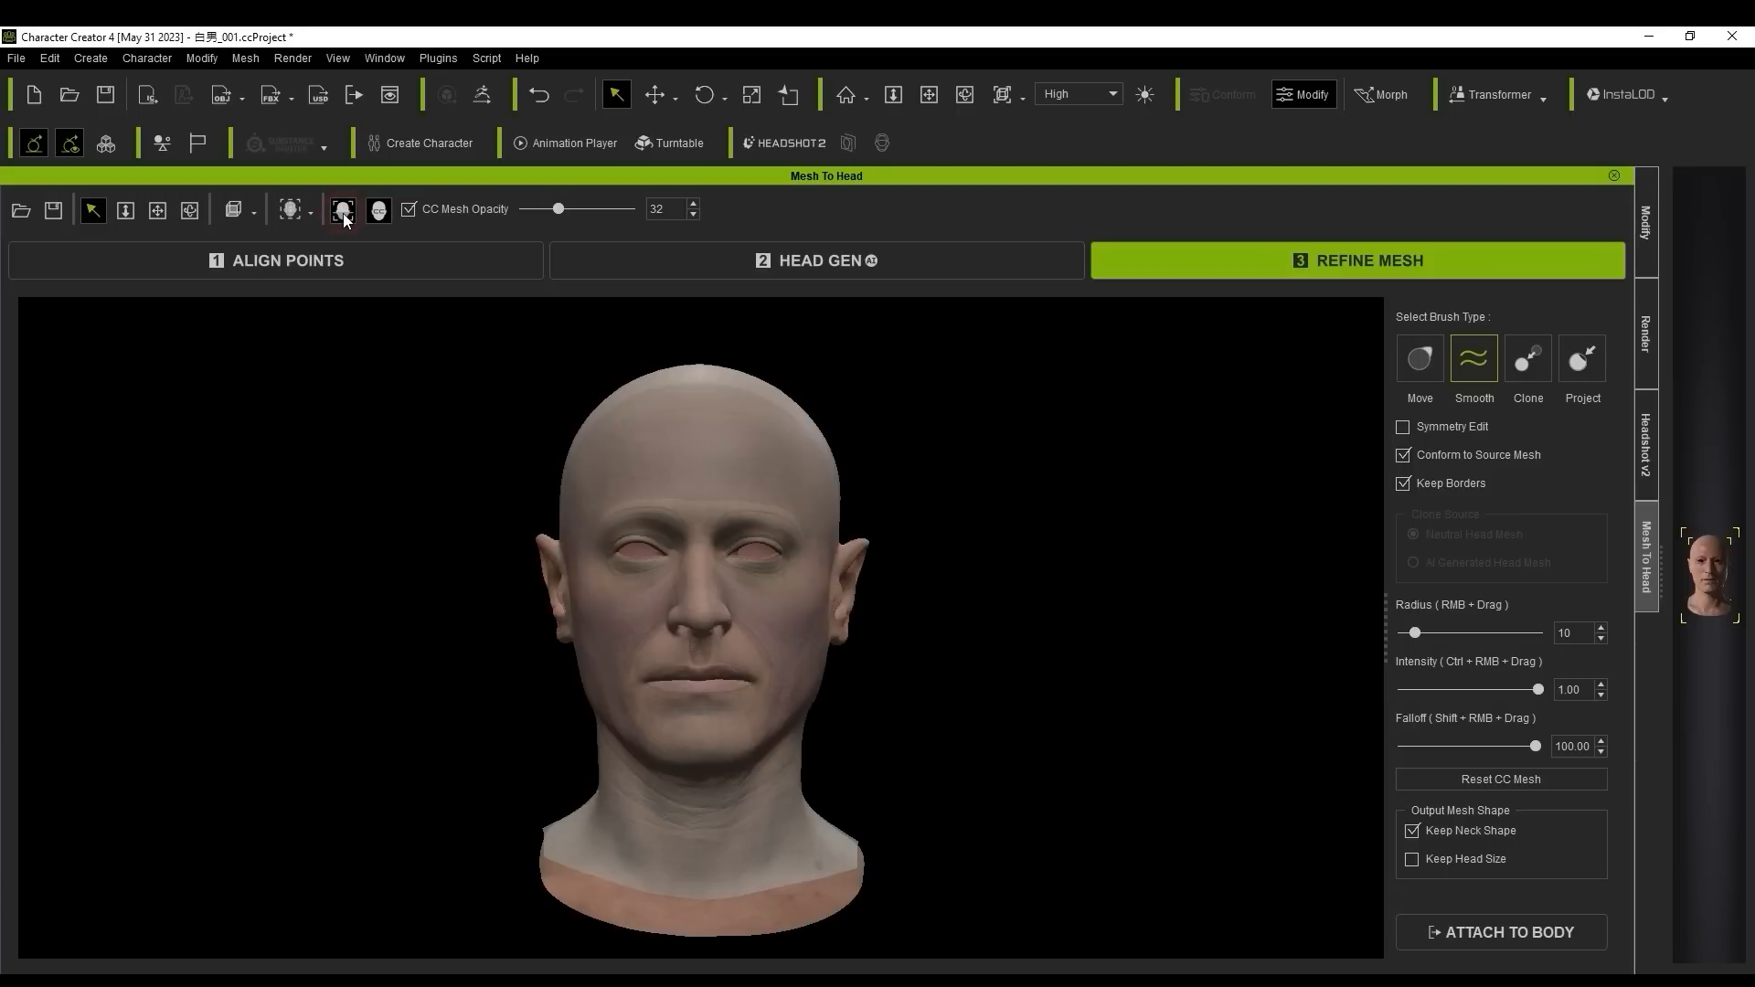
click(376, 212)
click(376, 212)
click(377, 212)
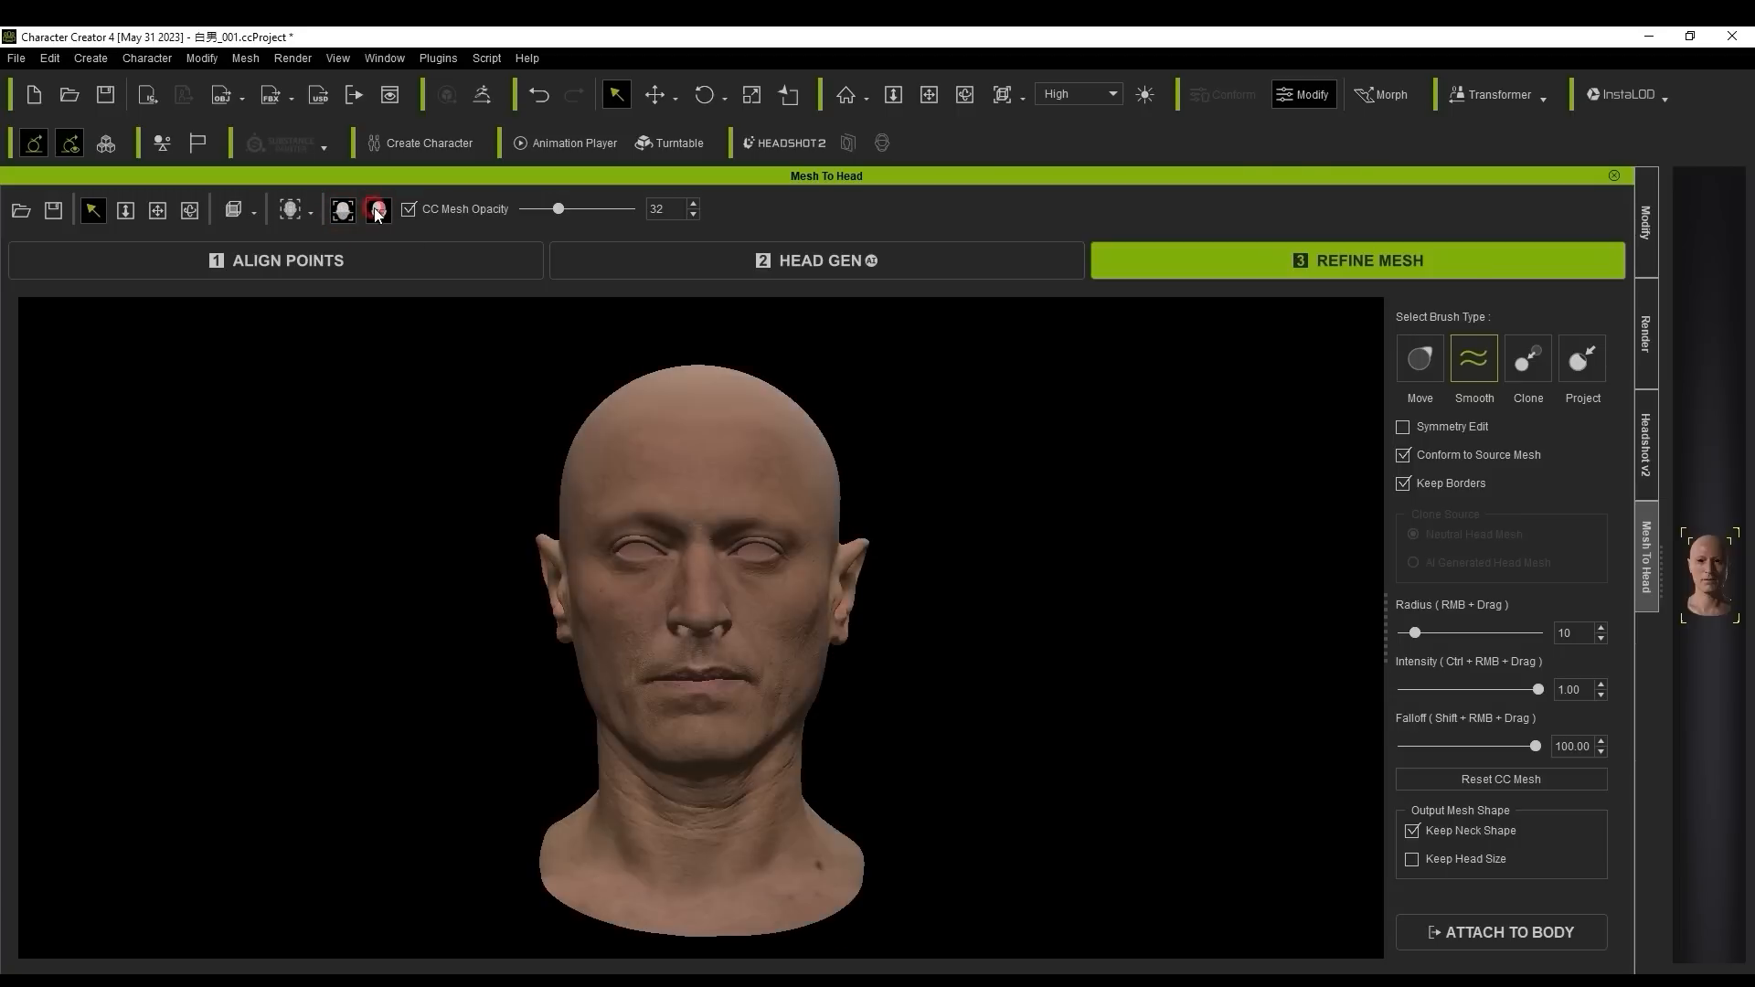
click(377, 211)
Step: Toggle the CC mesh's transparency off and on and set CC Mesh Opacity to 51
click(409, 210)
click(408, 210)
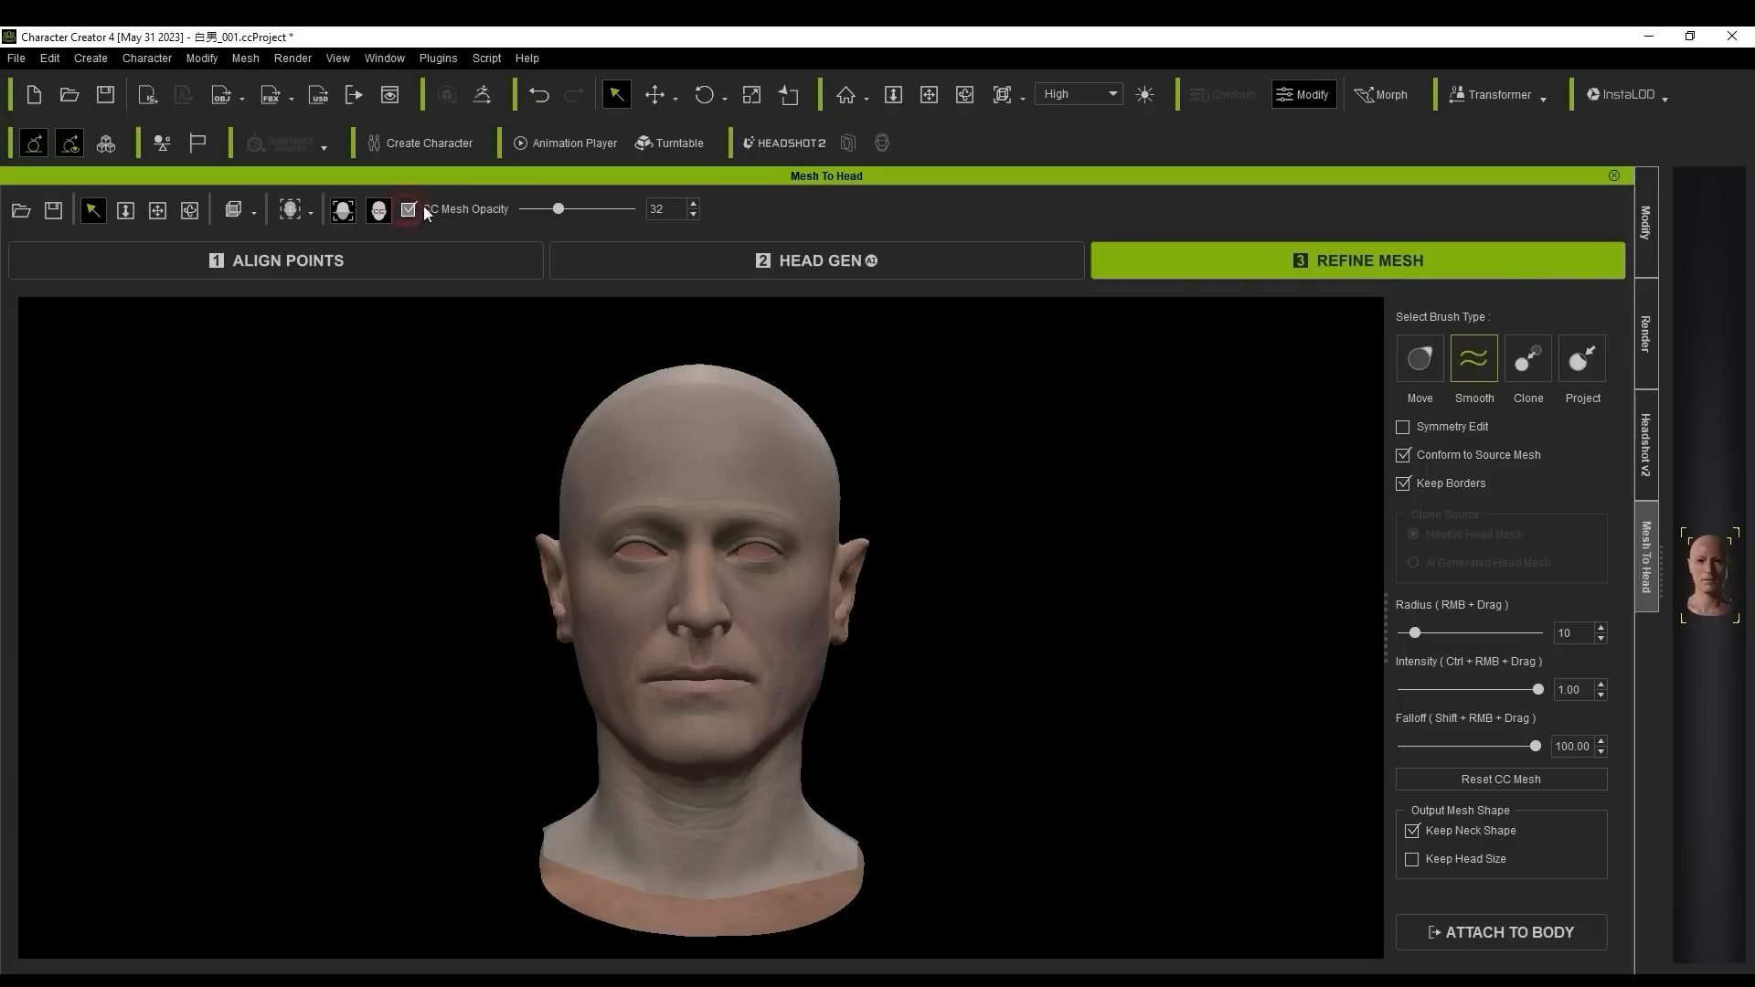
mouse_move(559, 212)
mouse_down()
mouse_move(530, 211)
mouse_move(667, 214)
mouse_move(521, 214)
mouse_move(580, 214)
mouse_up()
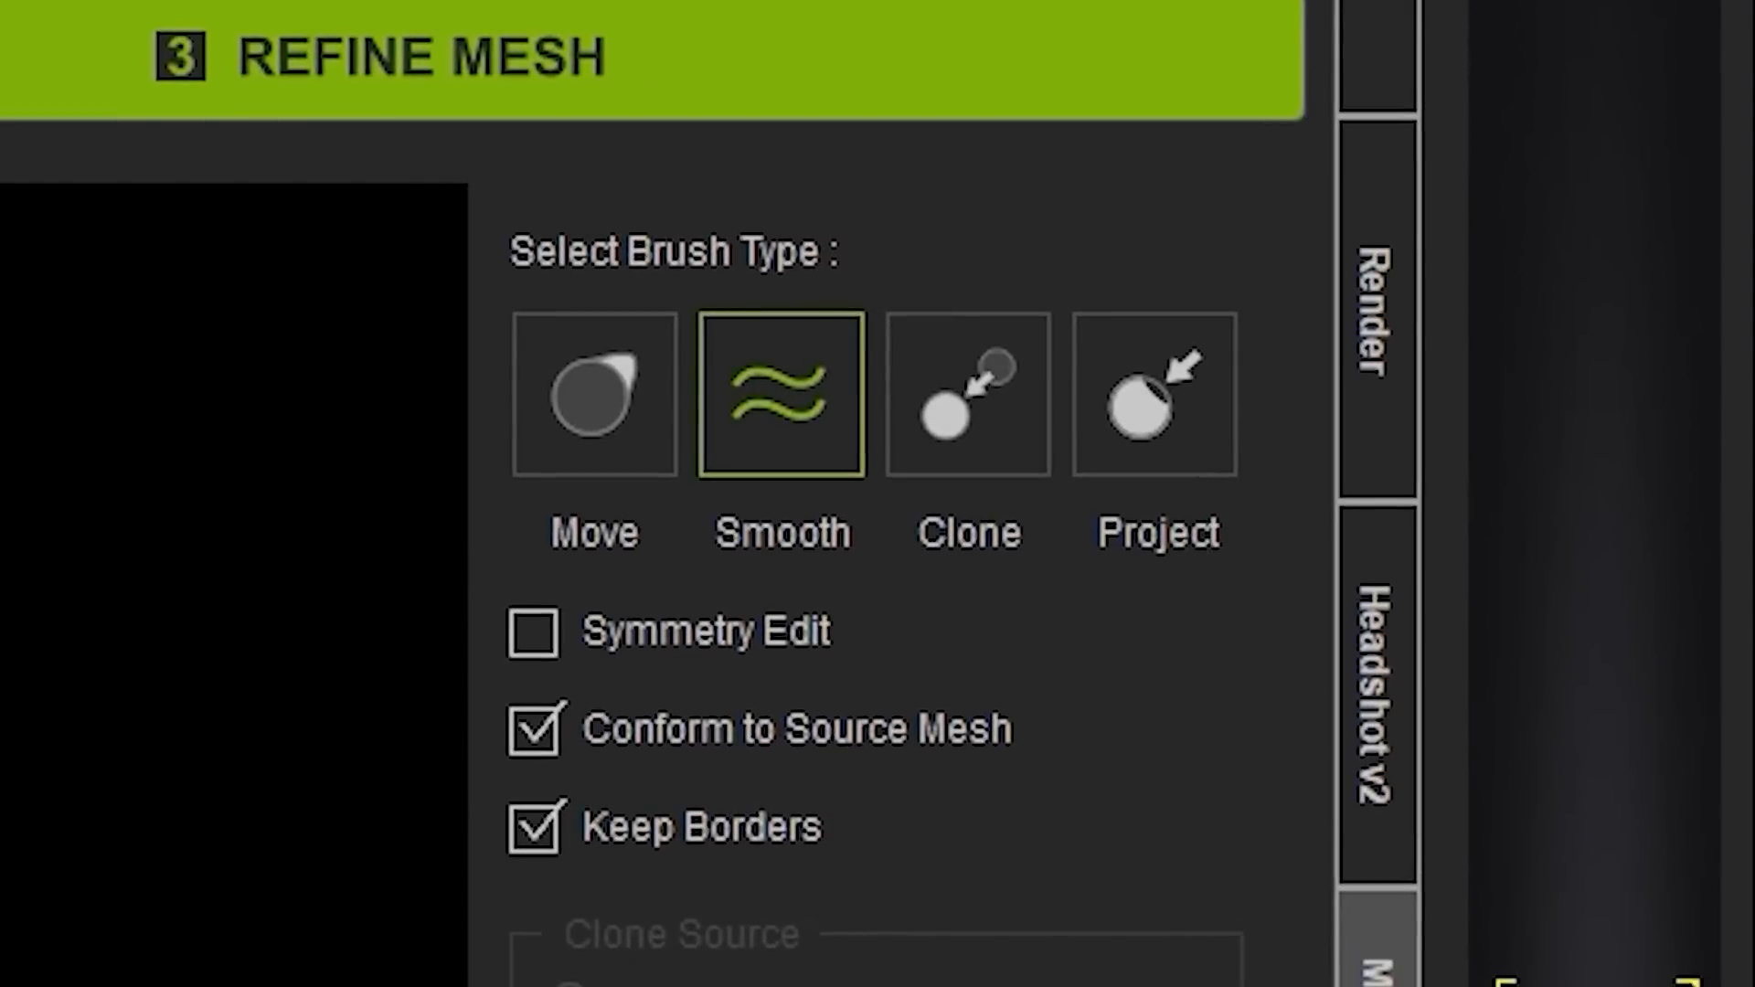
Step: Displace vertices on top of the head mesh with the Move brush and even out the topology with the Smooth brush
key(shift+1)
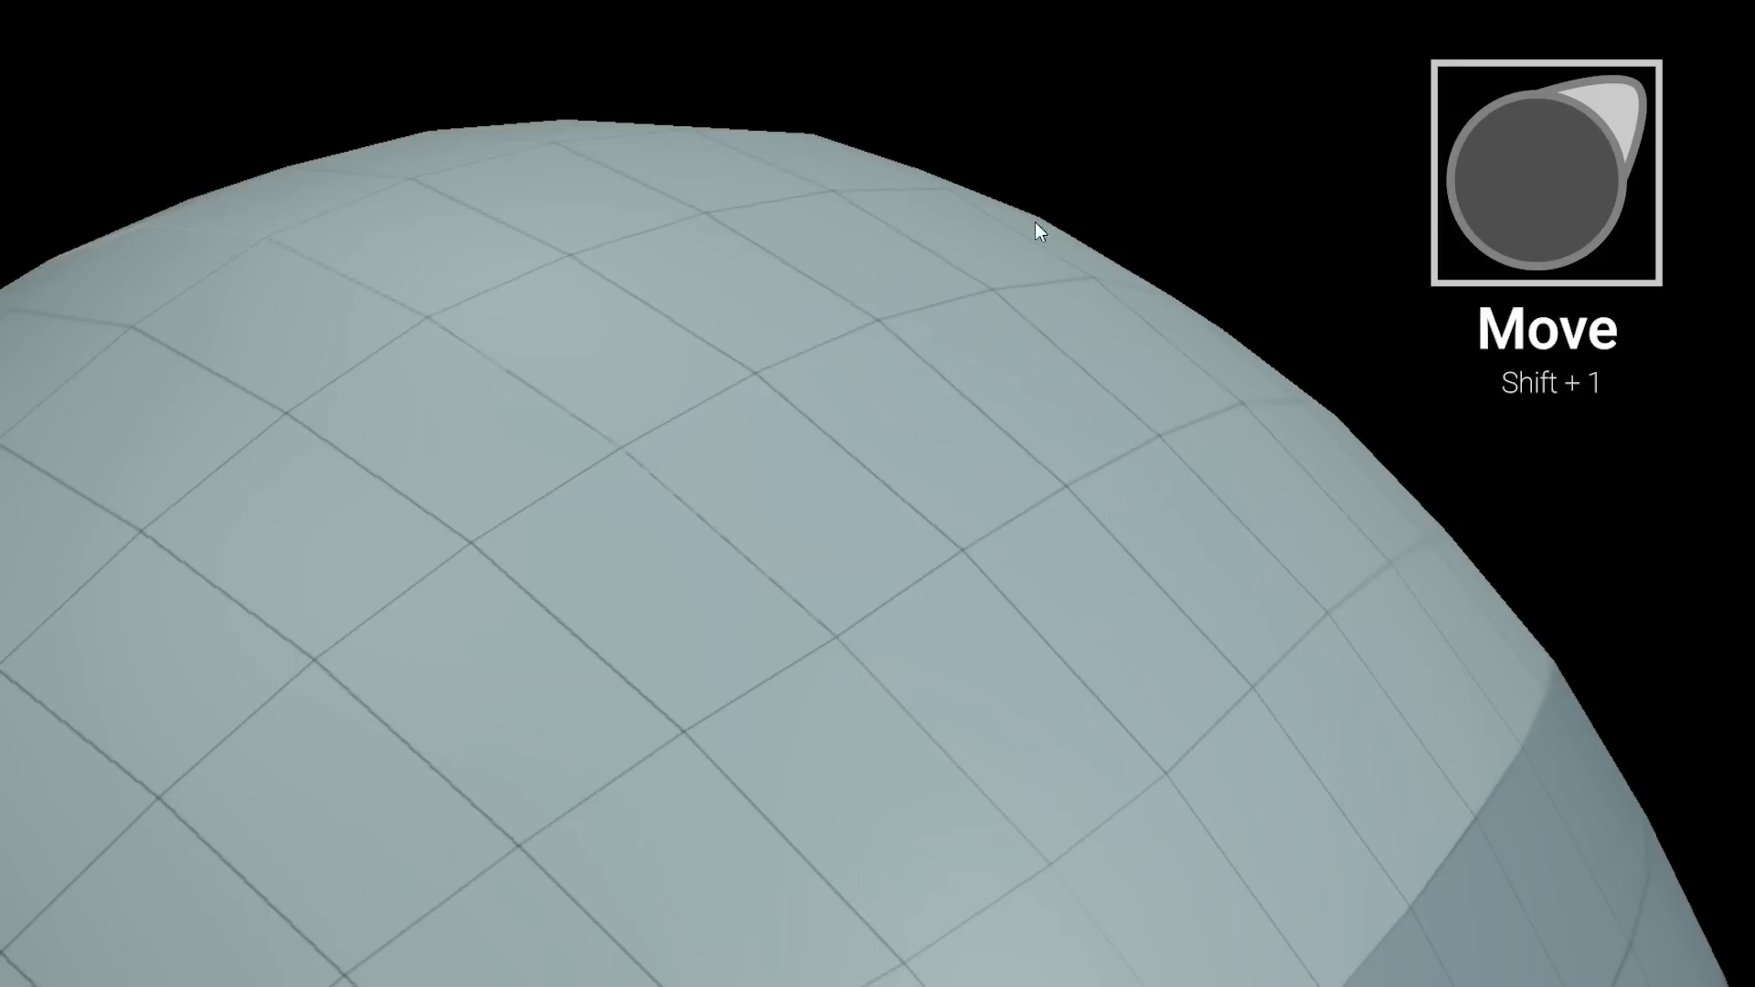
mouse_move(744, 376)
mouse_down()
mouse_move(917, 321)
mouse_move(713, 388)
mouse_move(545, 471)
mouse_move(959, 283)
mouse_move(658, 439)
mouse_move(655, 223)
mouse_move(694, 447)
mouse_move(666, 161)
mouse_move(694, 378)
mouse_up()
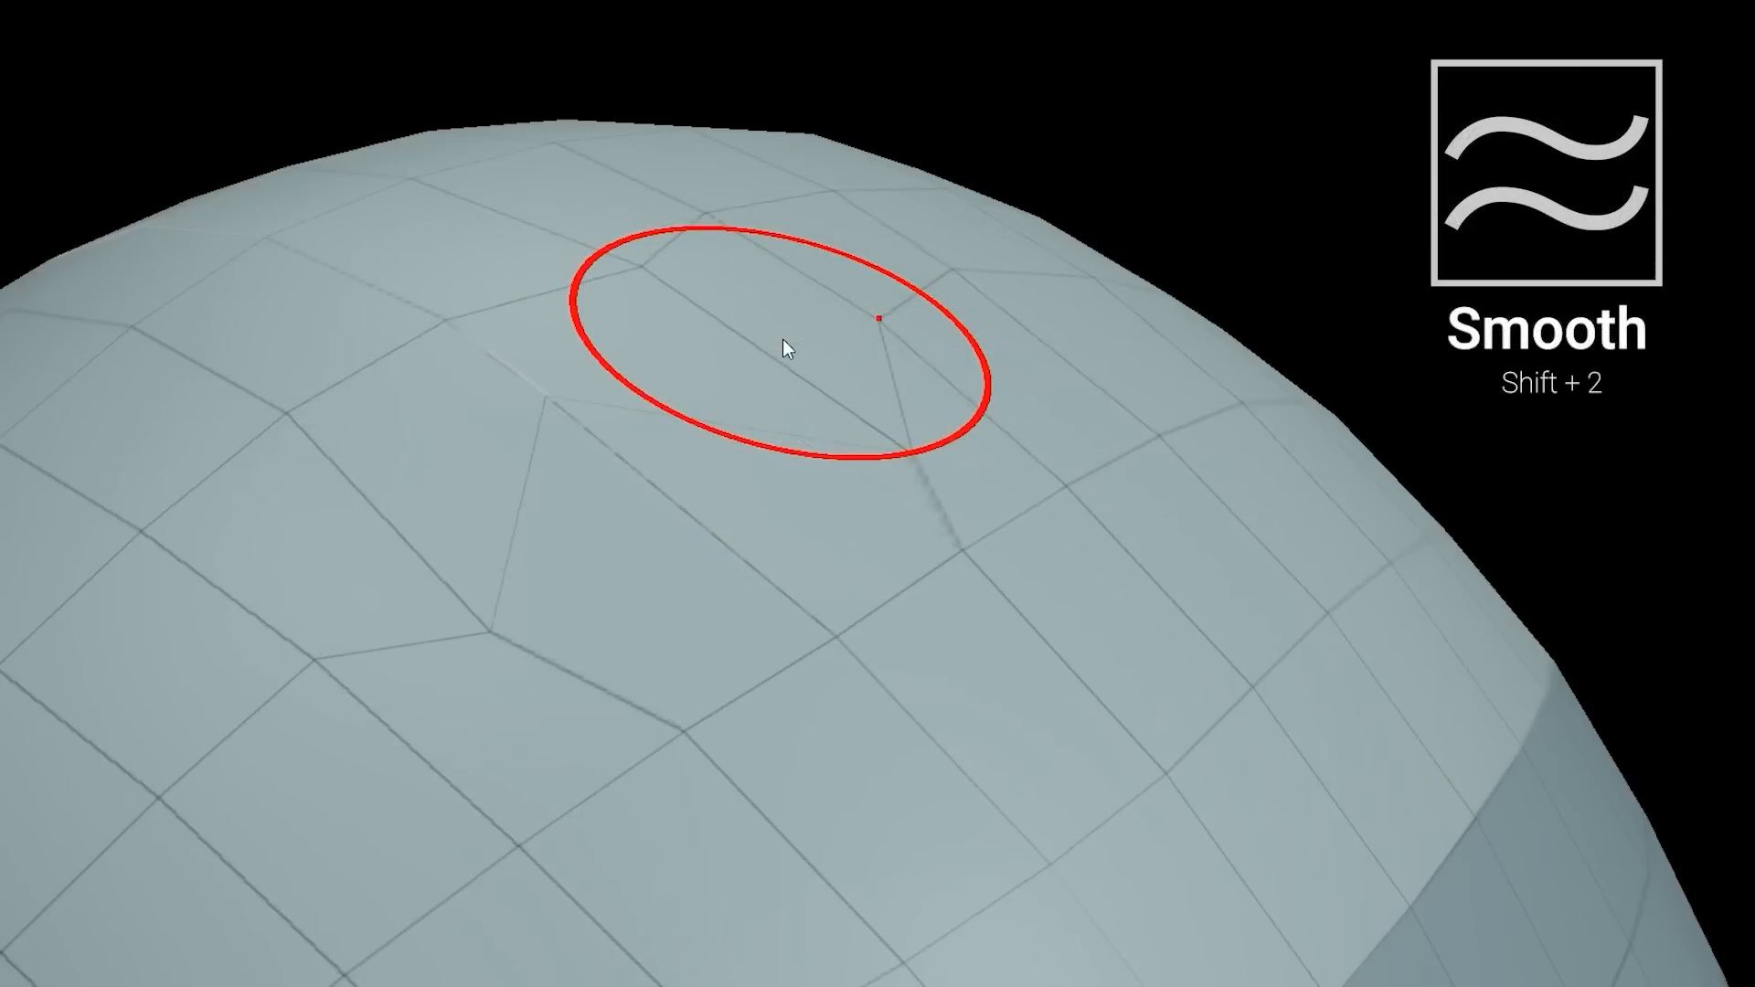
mouse_move(783, 341)
mouse_down()
mouse_move(881, 321)
mouse_move(376, 626)
mouse_move(524, 356)
mouse_move(713, 223)
mouse_move(255, 502)
mouse_move(893, 314)
mouse_move(548, 517)
mouse_move(936, 576)
mouse_move(504, 702)
mouse_move(971, 325)
mouse_move(1046, 305)
mouse_up()
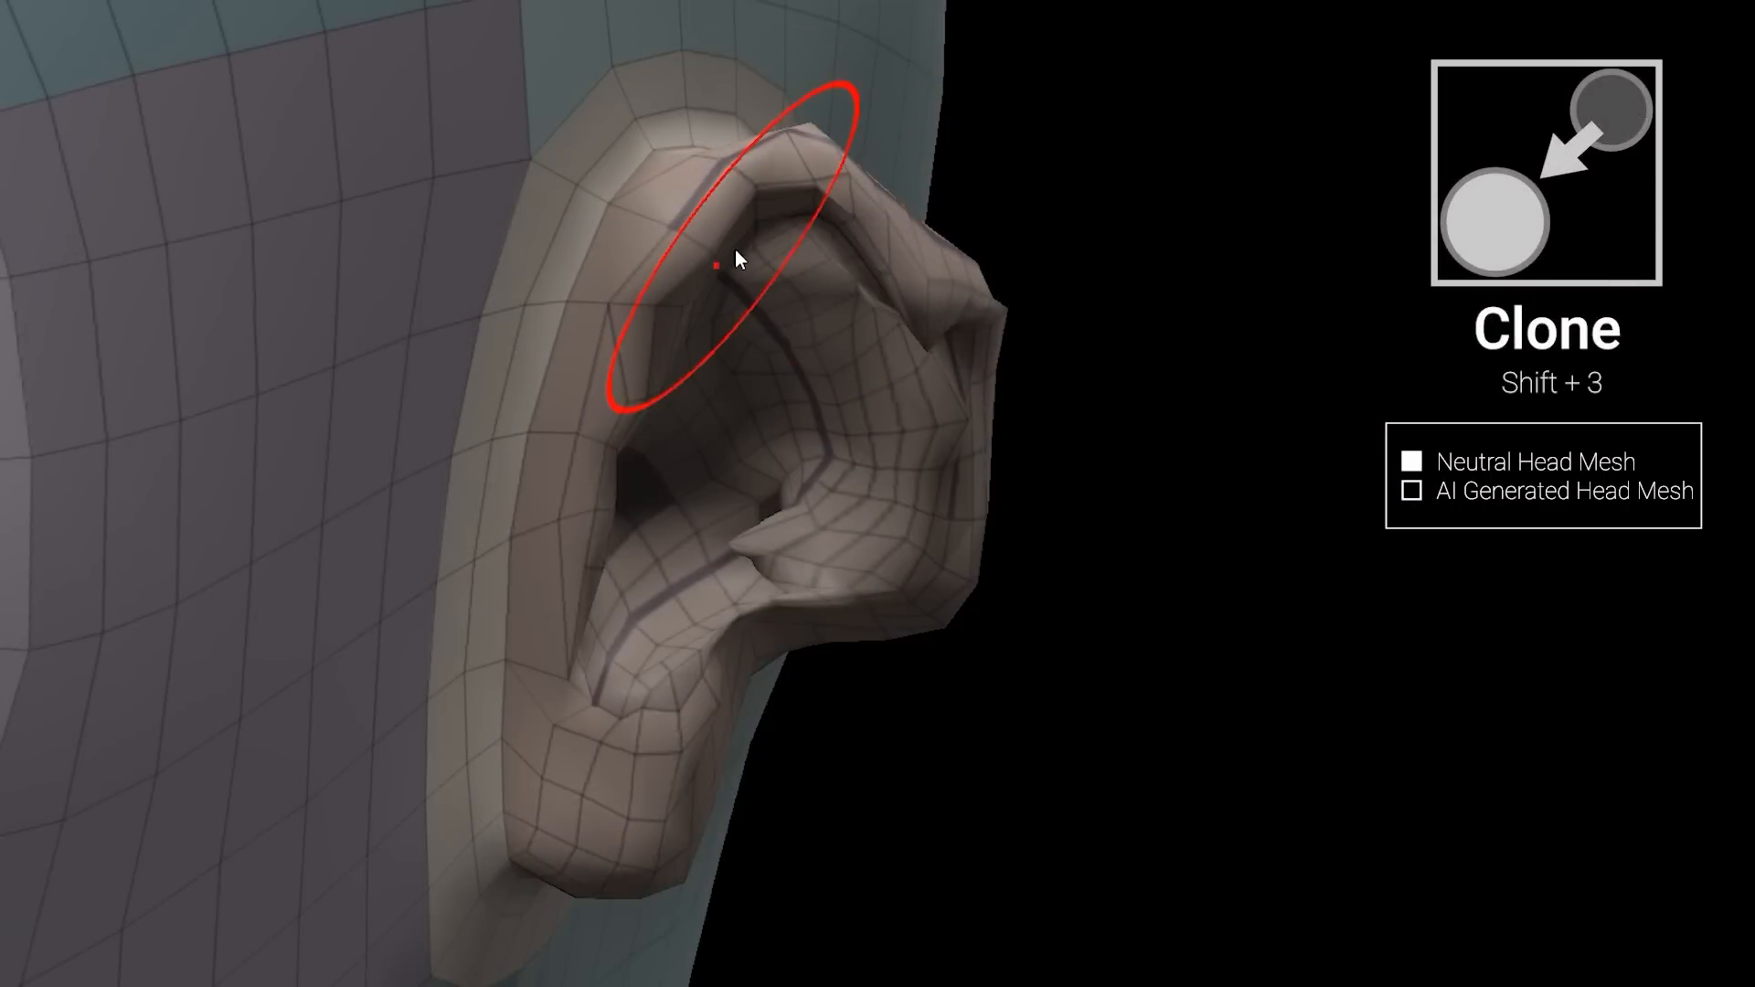
Step: Restore the distorted ear with the Clone brush using Neutral Head Mesh, and fit the nose bridge to the source with Project
click(734, 249)
mouse_move(734, 250)
mouse_down()
mouse_move(799, 207)
mouse_move(905, 263)
mouse_move(924, 376)
mouse_move(741, 716)
mouse_move(650, 771)
mouse_move(621, 596)
mouse_move(854, 509)
mouse_move(937, 352)
mouse_move(939, 264)
mouse_up()
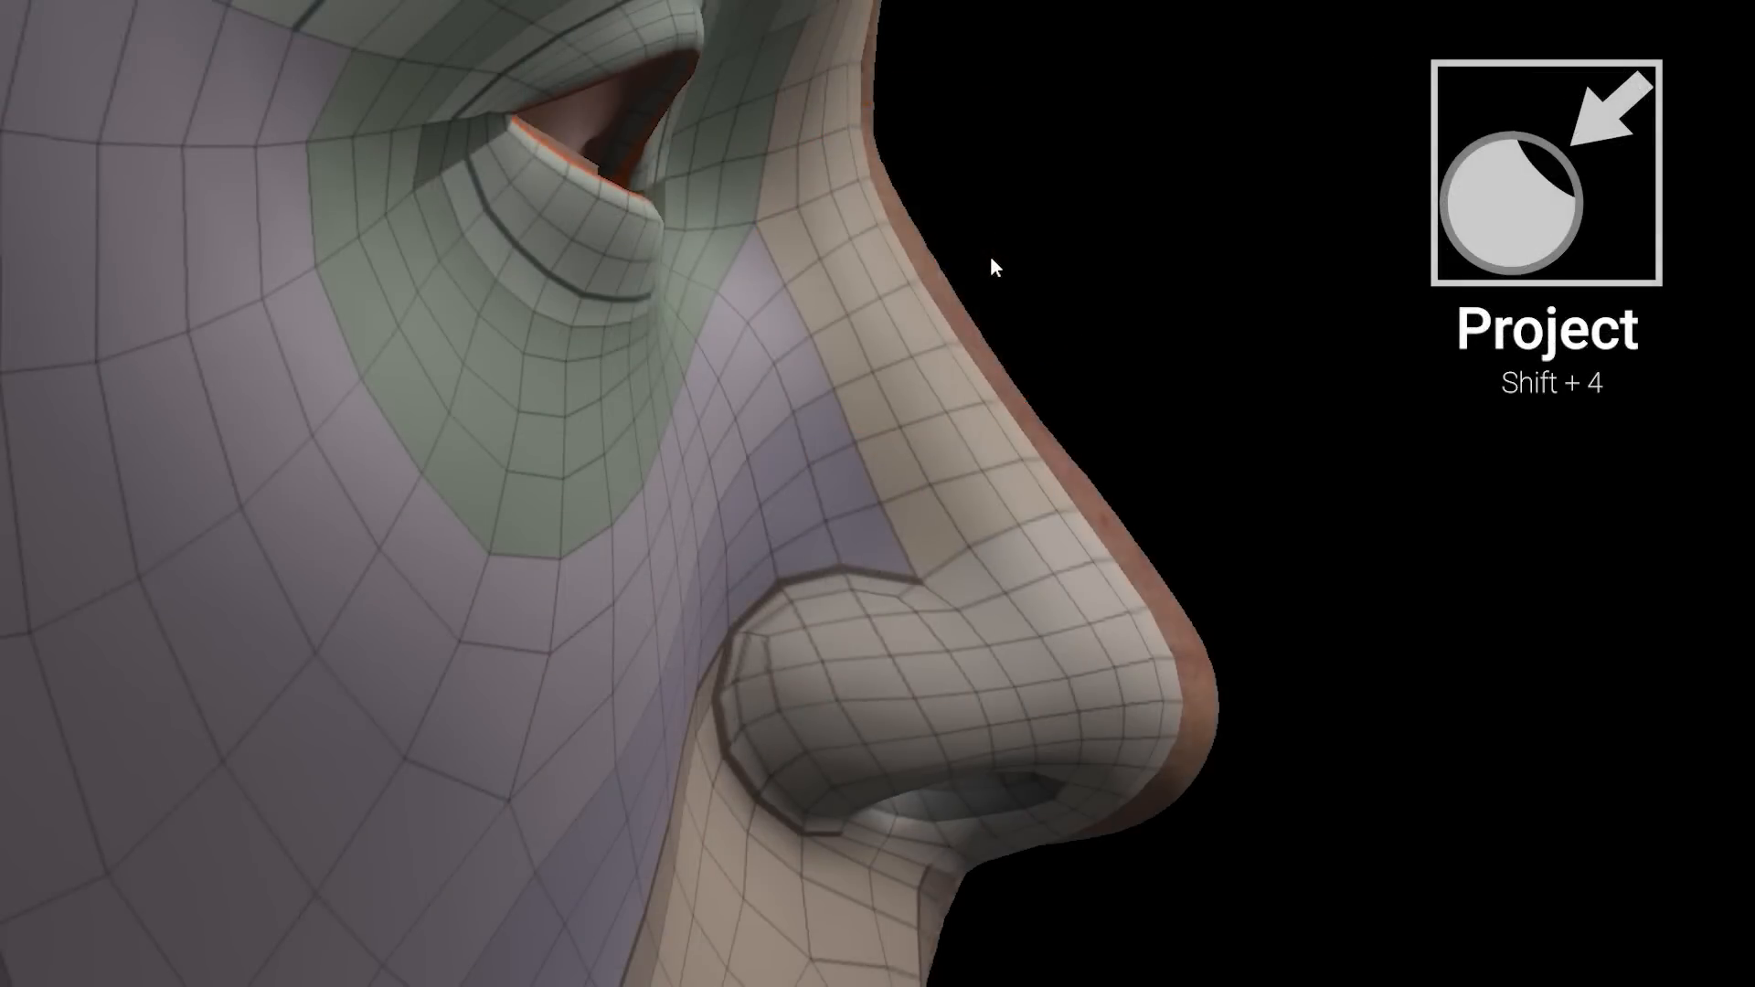
mouse_move(853, 37)
mouse_down()
mouse_move(855, 134)
mouse_move(846, 119)
mouse_move(924, 285)
mouse_move(1153, 623)
mouse_move(1165, 726)
mouse_move(989, 786)
mouse_move(854, 798)
mouse_move(775, 757)
mouse_move(737, 671)
mouse_move(731, 406)
mouse_move(751, 362)
mouse_up()
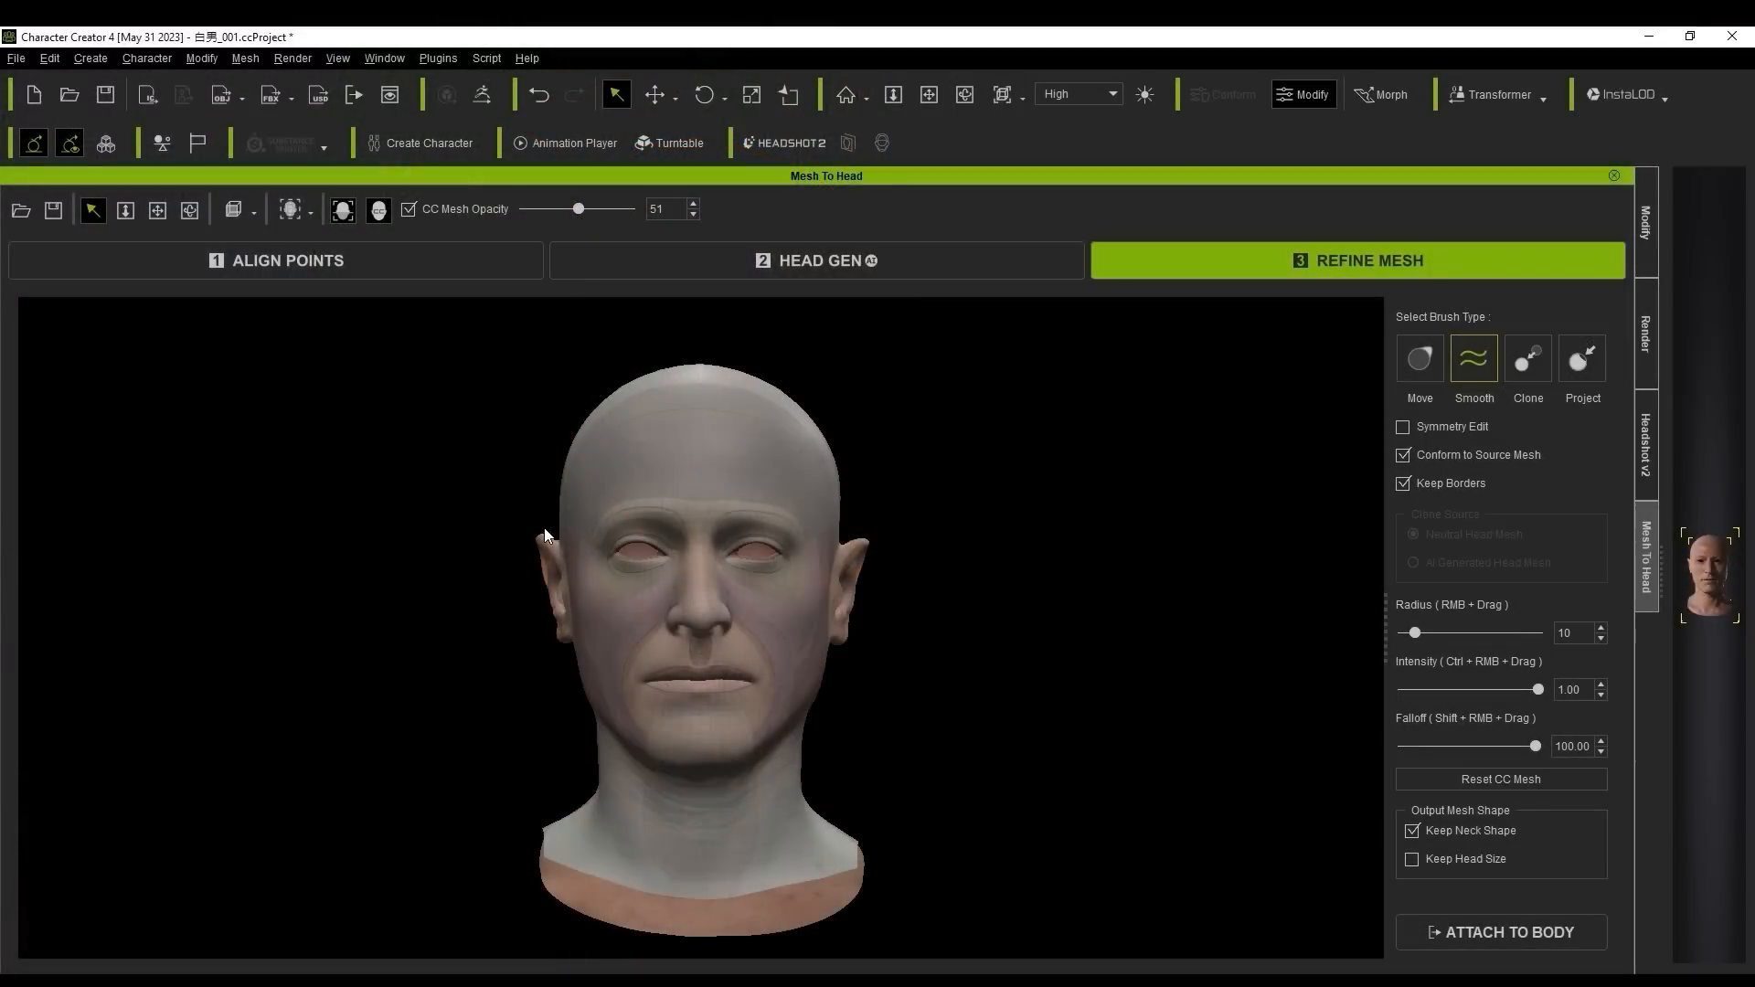
Step: Try reshaping the lower eyelid with the Move brush at radius 17, with Keep Borders on and off, and undo the strokes
scroll(540, 523, up, 6)
middle_drag(494, 439, 866, 677)
scroll(866, 678, up, 3)
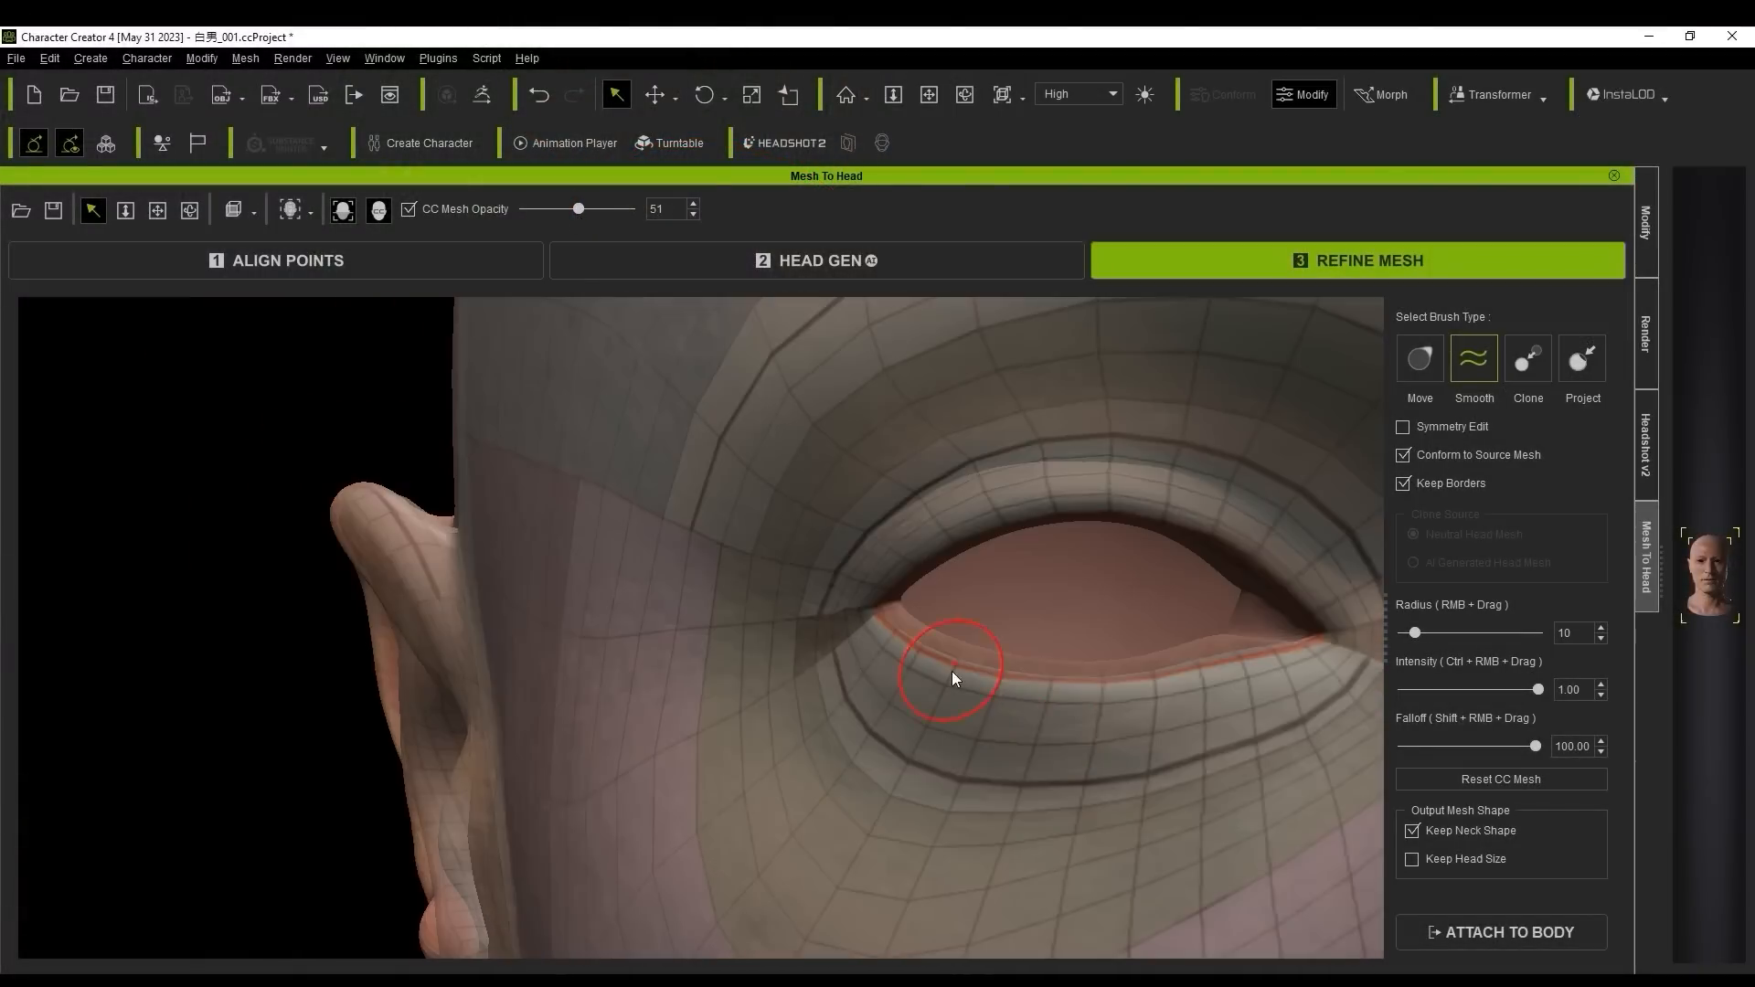
key(ctrl+z)
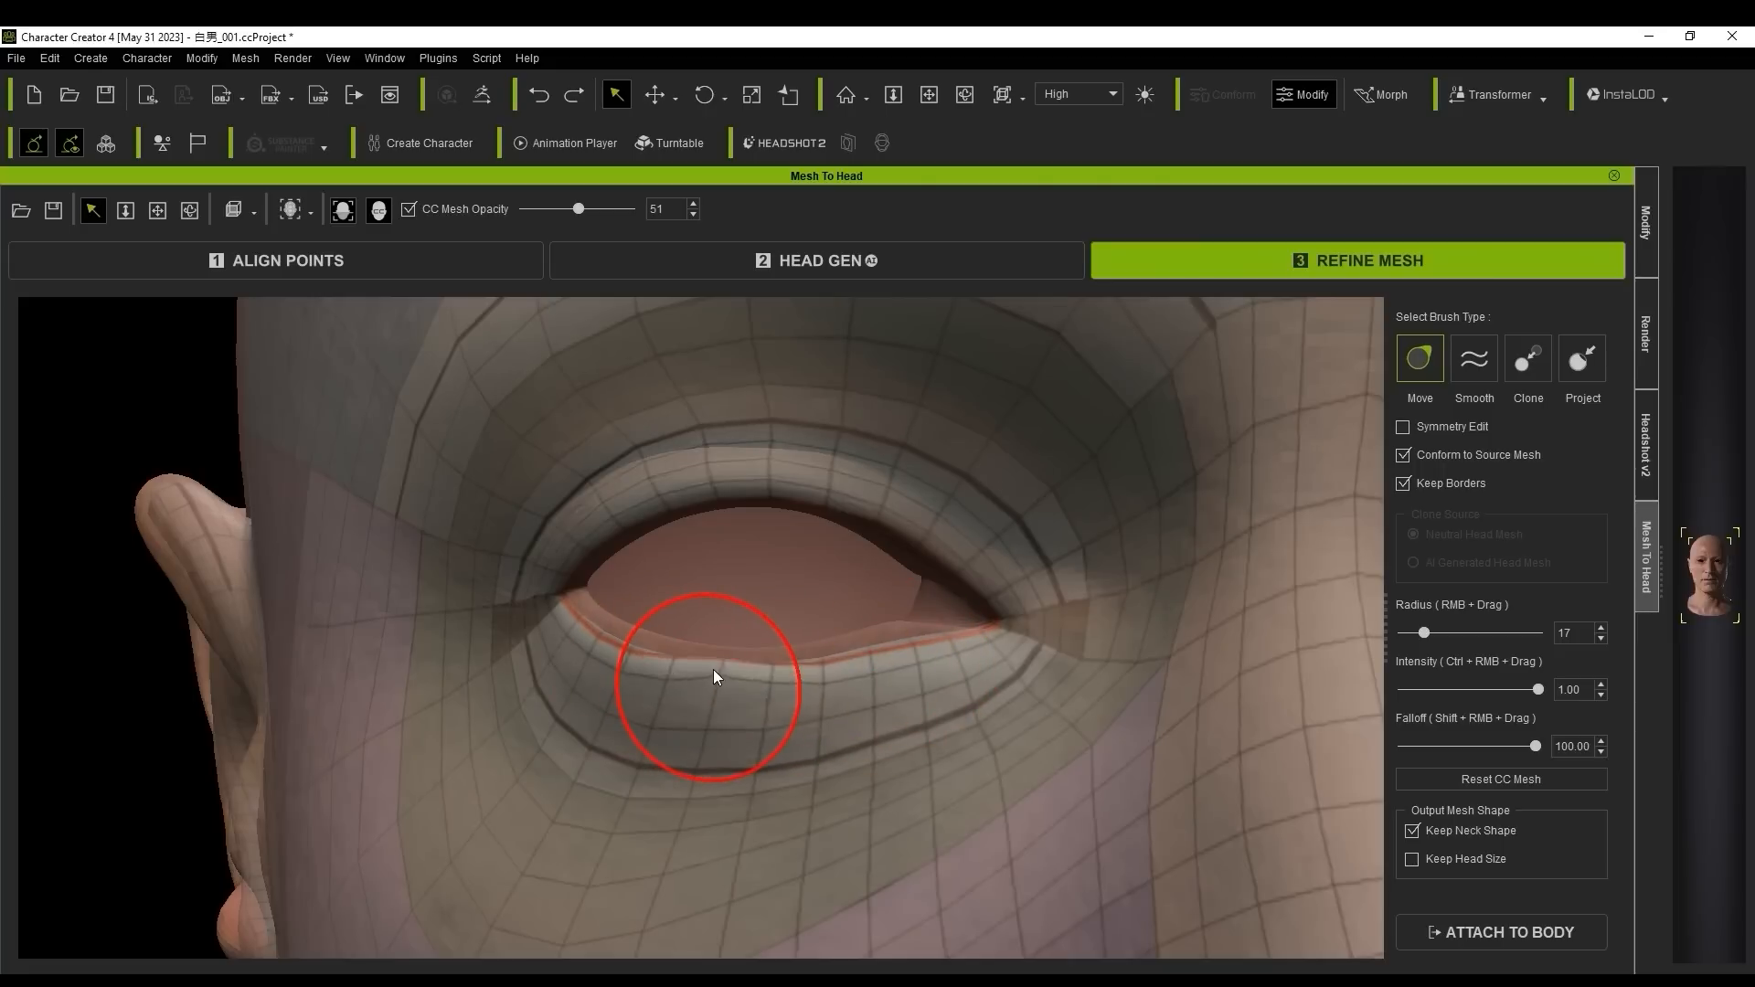
key(ctrl+z)
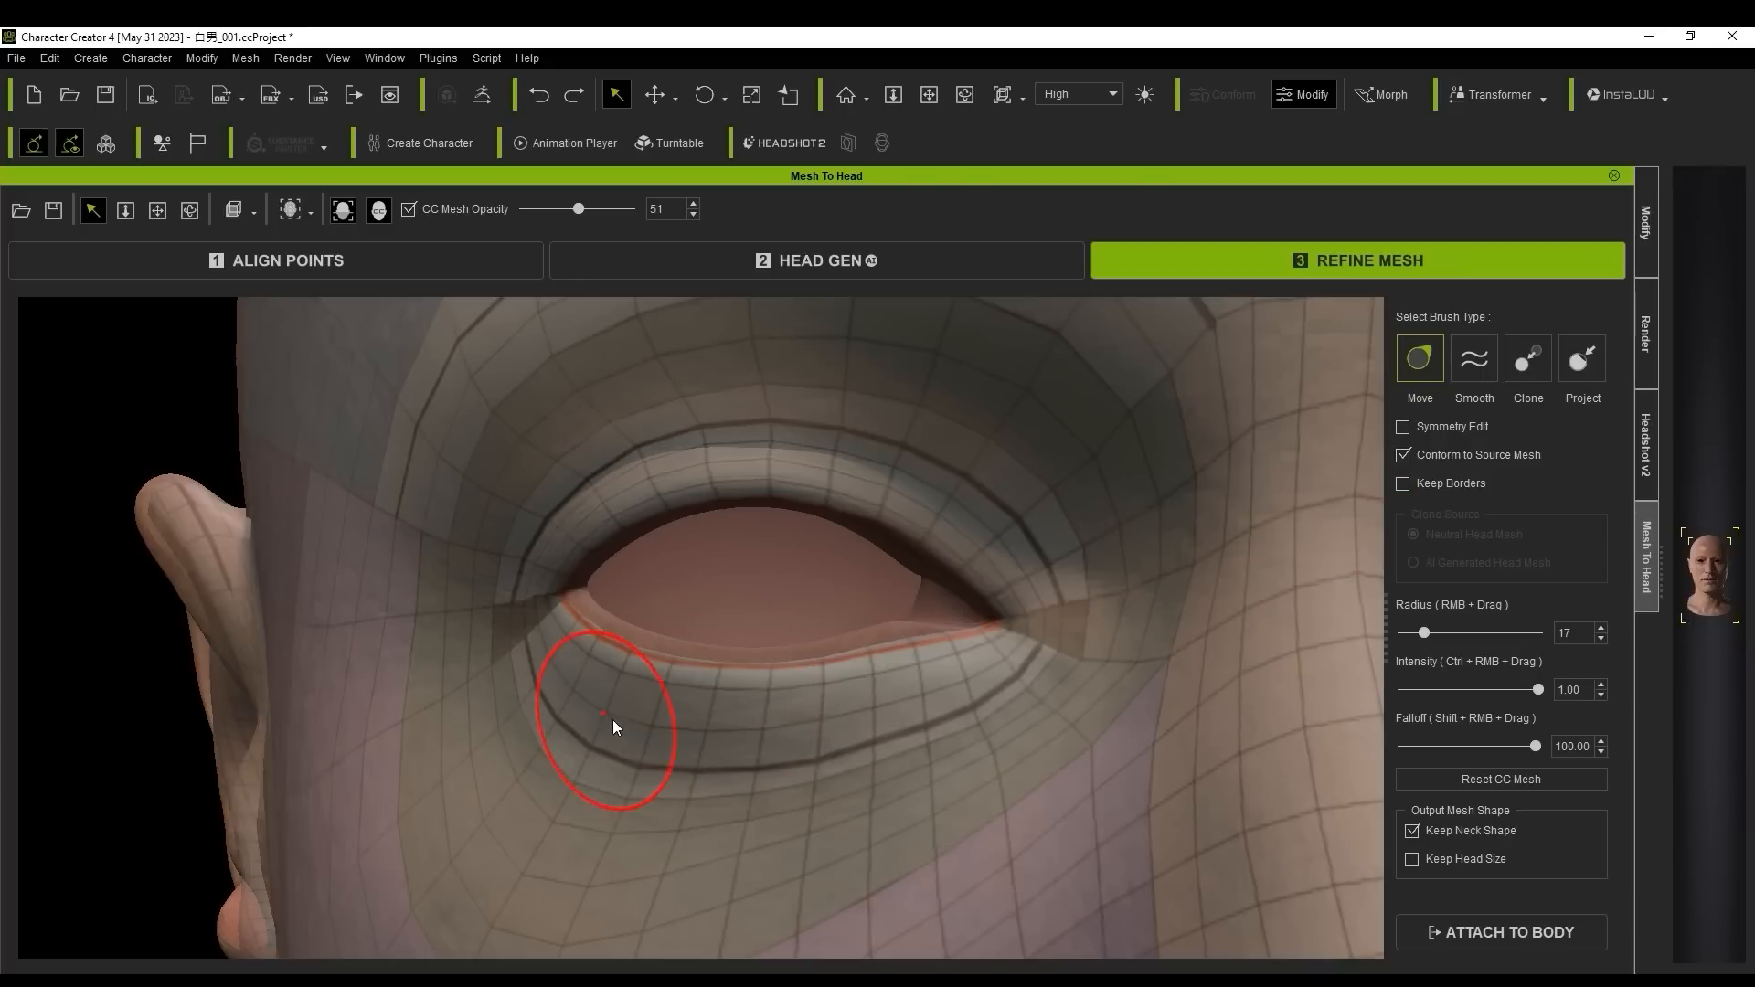
drag(705, 629, 702, 709)
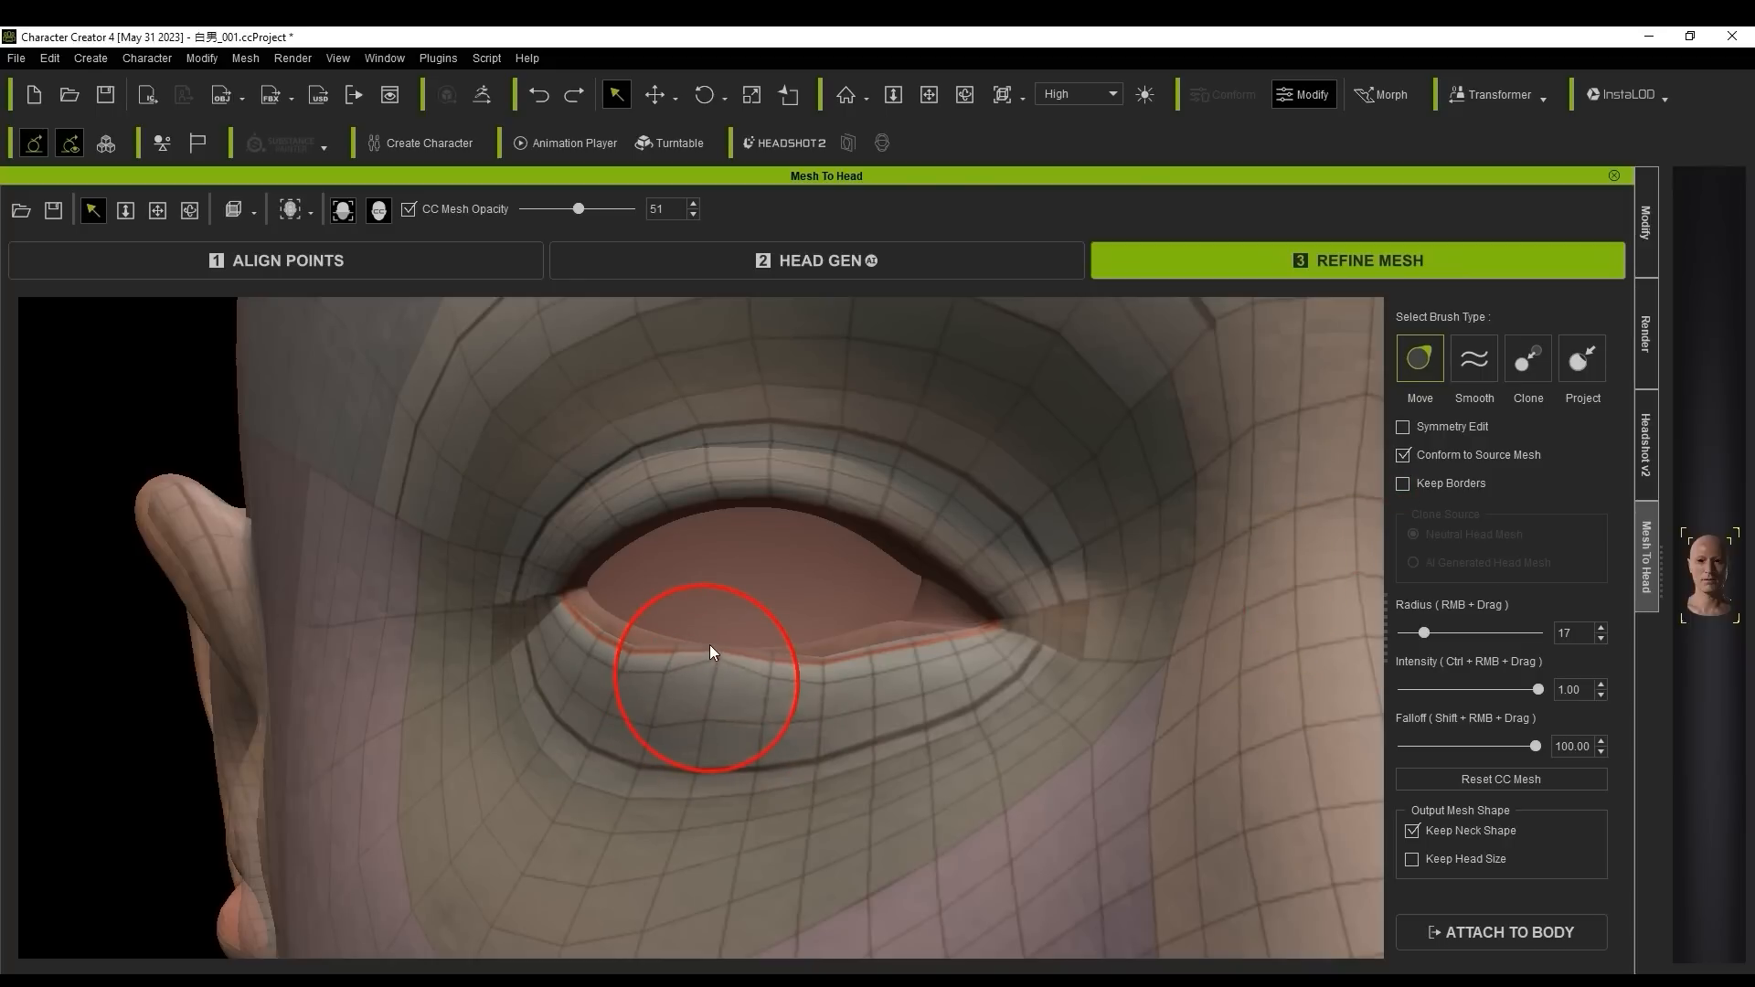
key(ctrl+z)
Step: Try pulling the lower eyelid edge with Keep Borders enabled, undo it, and retry the stroke with Keep Borders disabled
middle_drag(729, 692, 549, 752)
click(1403, 484)
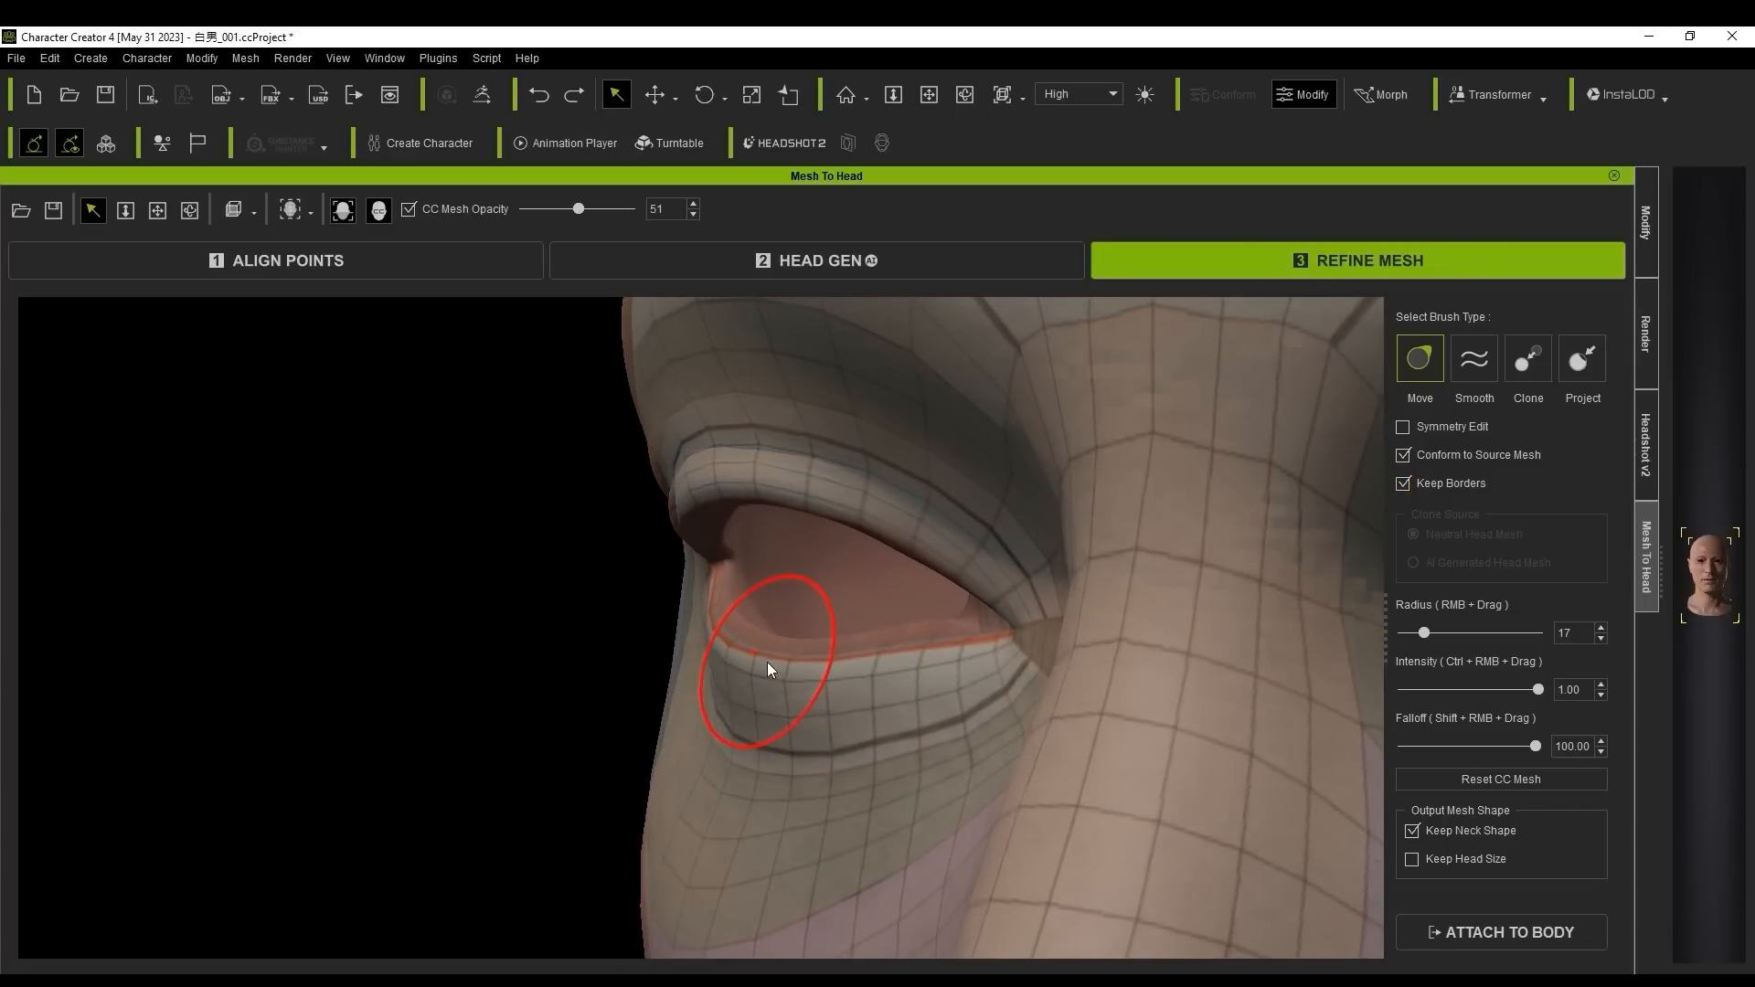
mouse_move(766, 662)
middle_down()
mouse_move(745, 651)
mouse_move(788, 678)
middle_up()
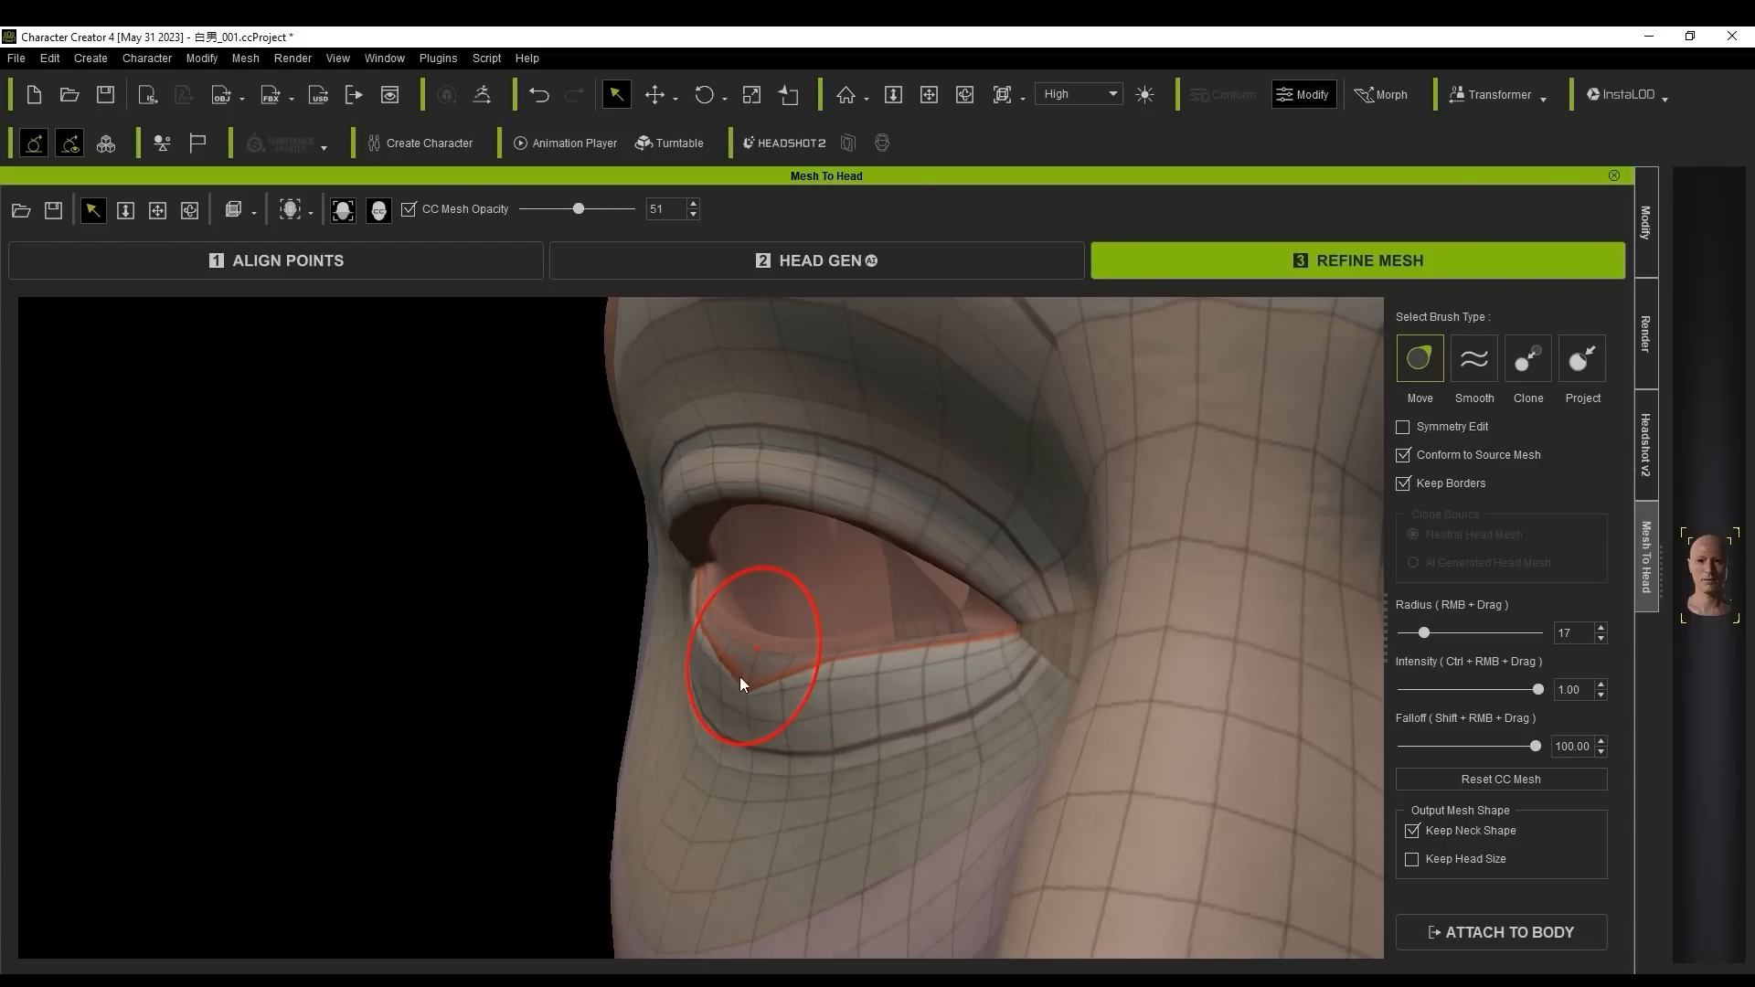
key(ctrl+z)
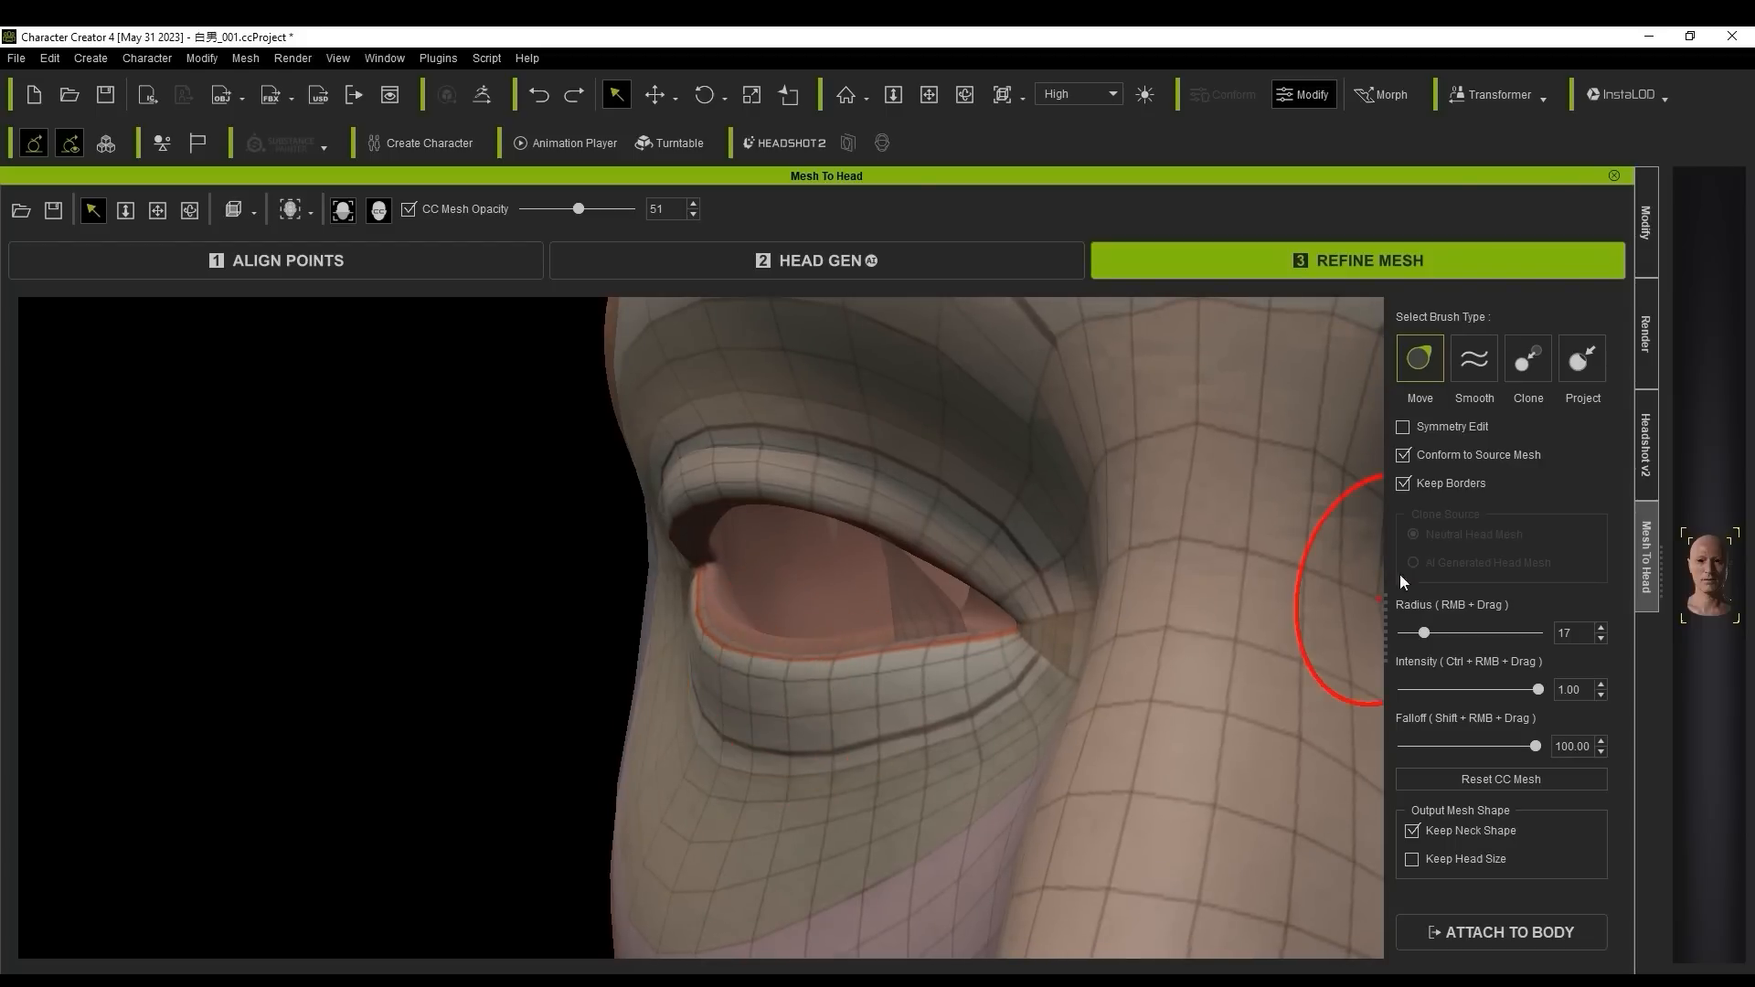
mouse_move(776, 662)
mouse_down()
mouse_move(758, 706)
mouse_move(802, 638)
mouse_up()
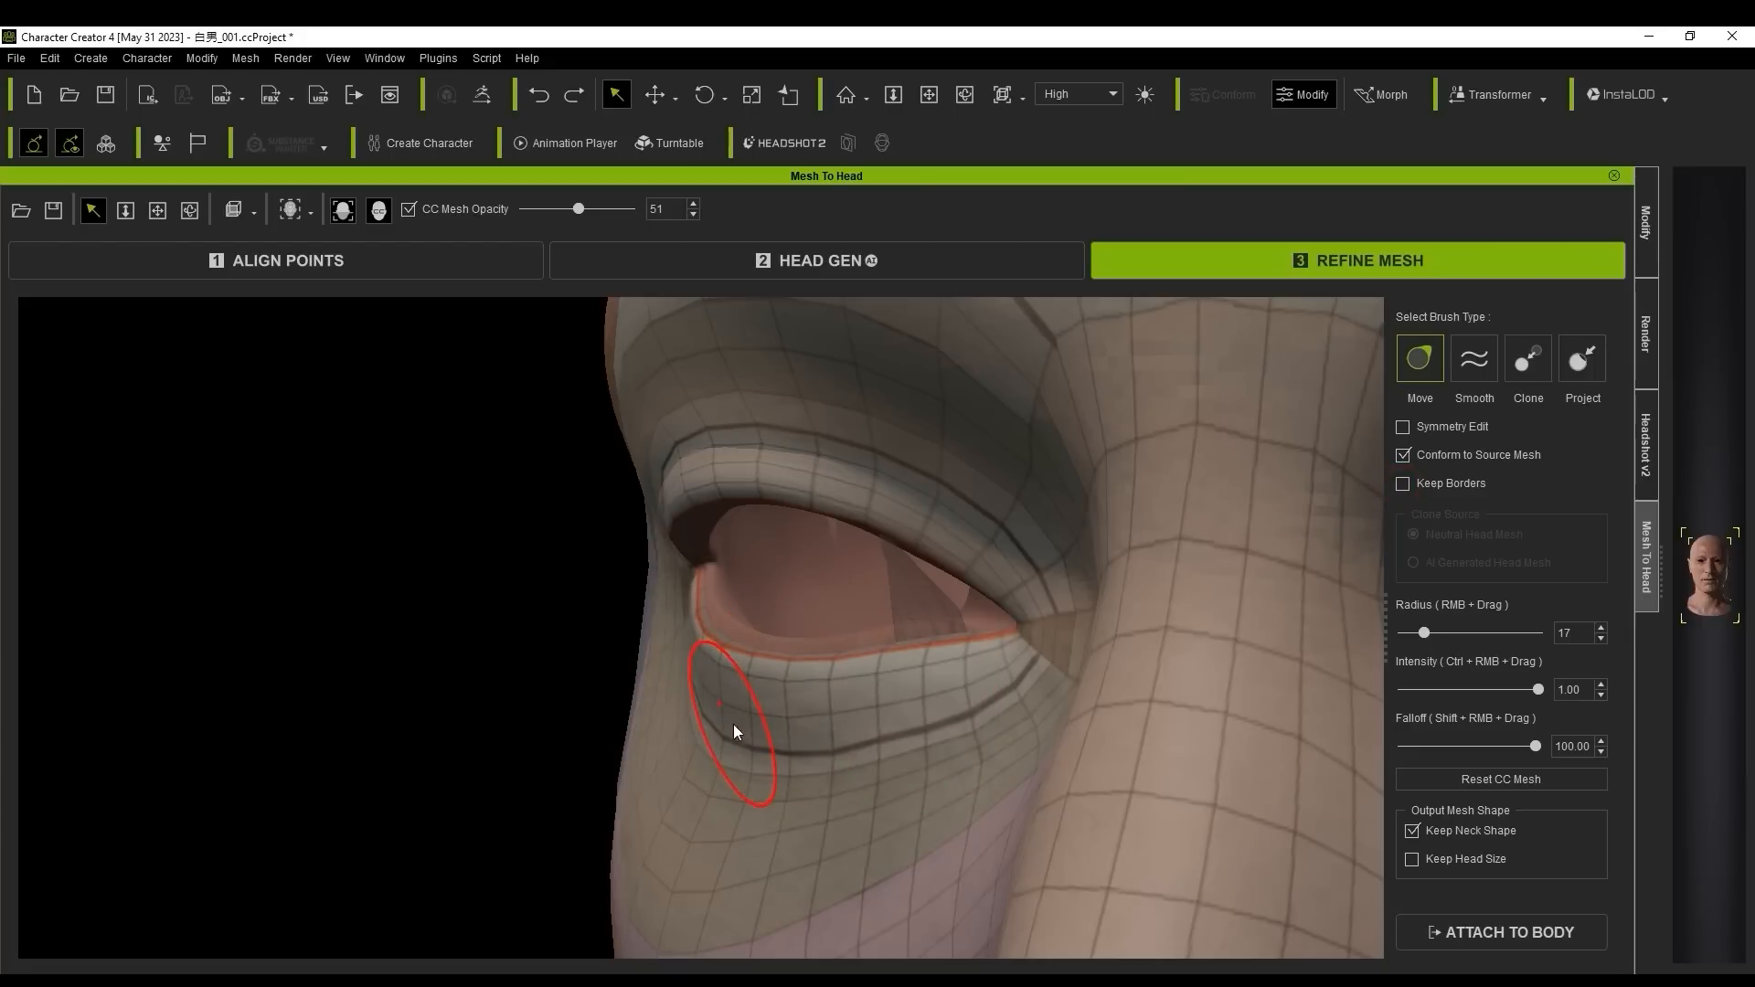
Step: Raise the lower eyelid's border vertices at several spots along the lid with the Move brush, keeping Keep Borders disabled
mouse_move(733, 724)
alt+mouse_down()
mouse_move(581, 717)
mouse_move(768, 752)
mouse_move(710, 724)
alt+mouse_up()
scroll(749, 732, up, 5)
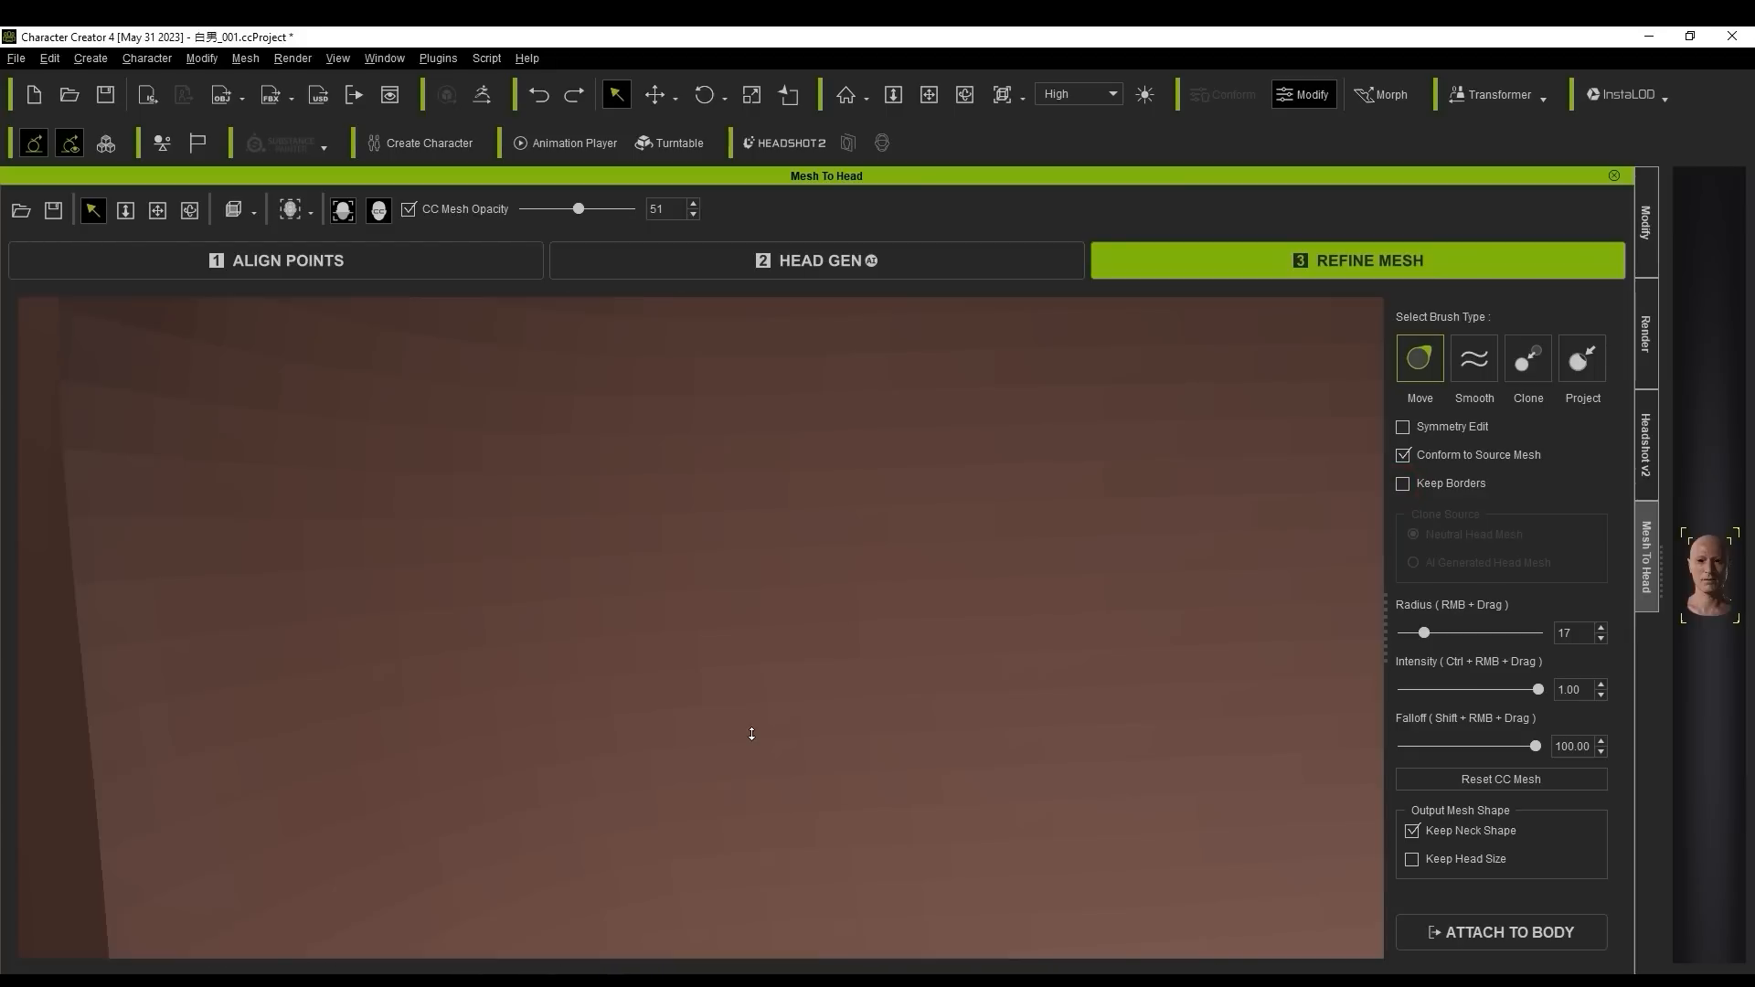
scroll(756, 732, down, 5)
scroll(756, 784, up, 5)
middle_drag(654, 688, 653, 728)
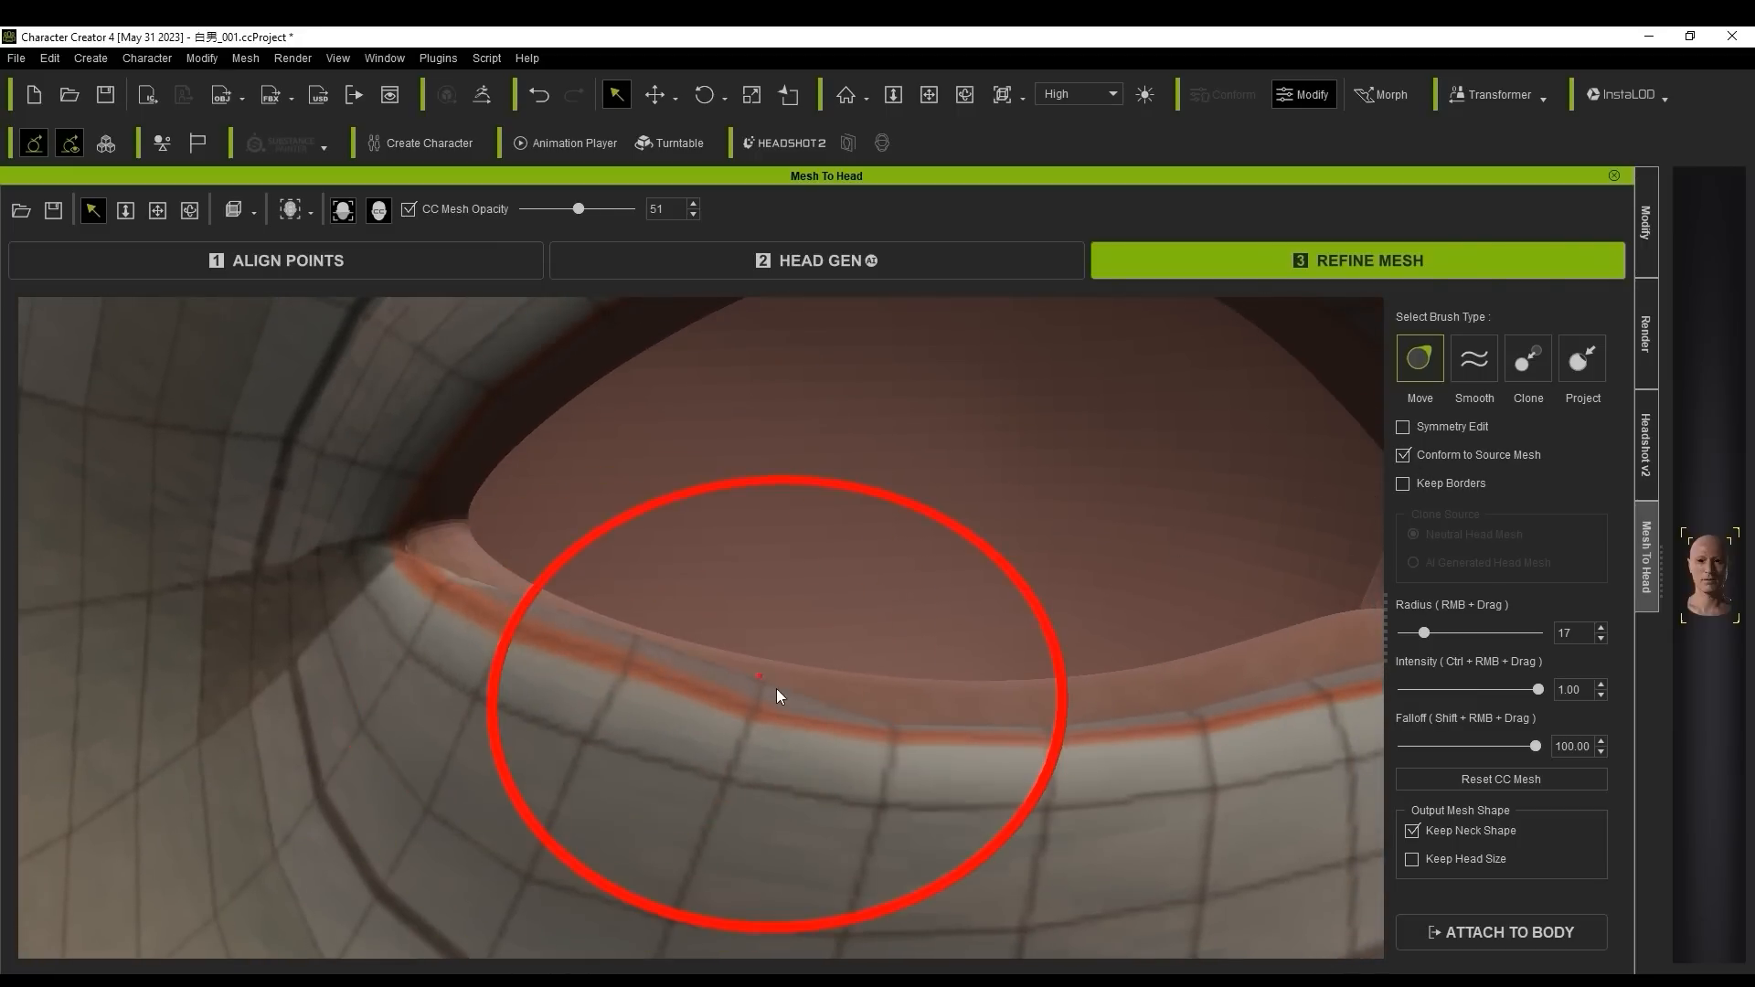
drag(776, 688, 775, 660)
drag(892, 706, 893, 678)
drag(1050, 684, 1051, 663)
drag(1294, 643, 1293, 629)
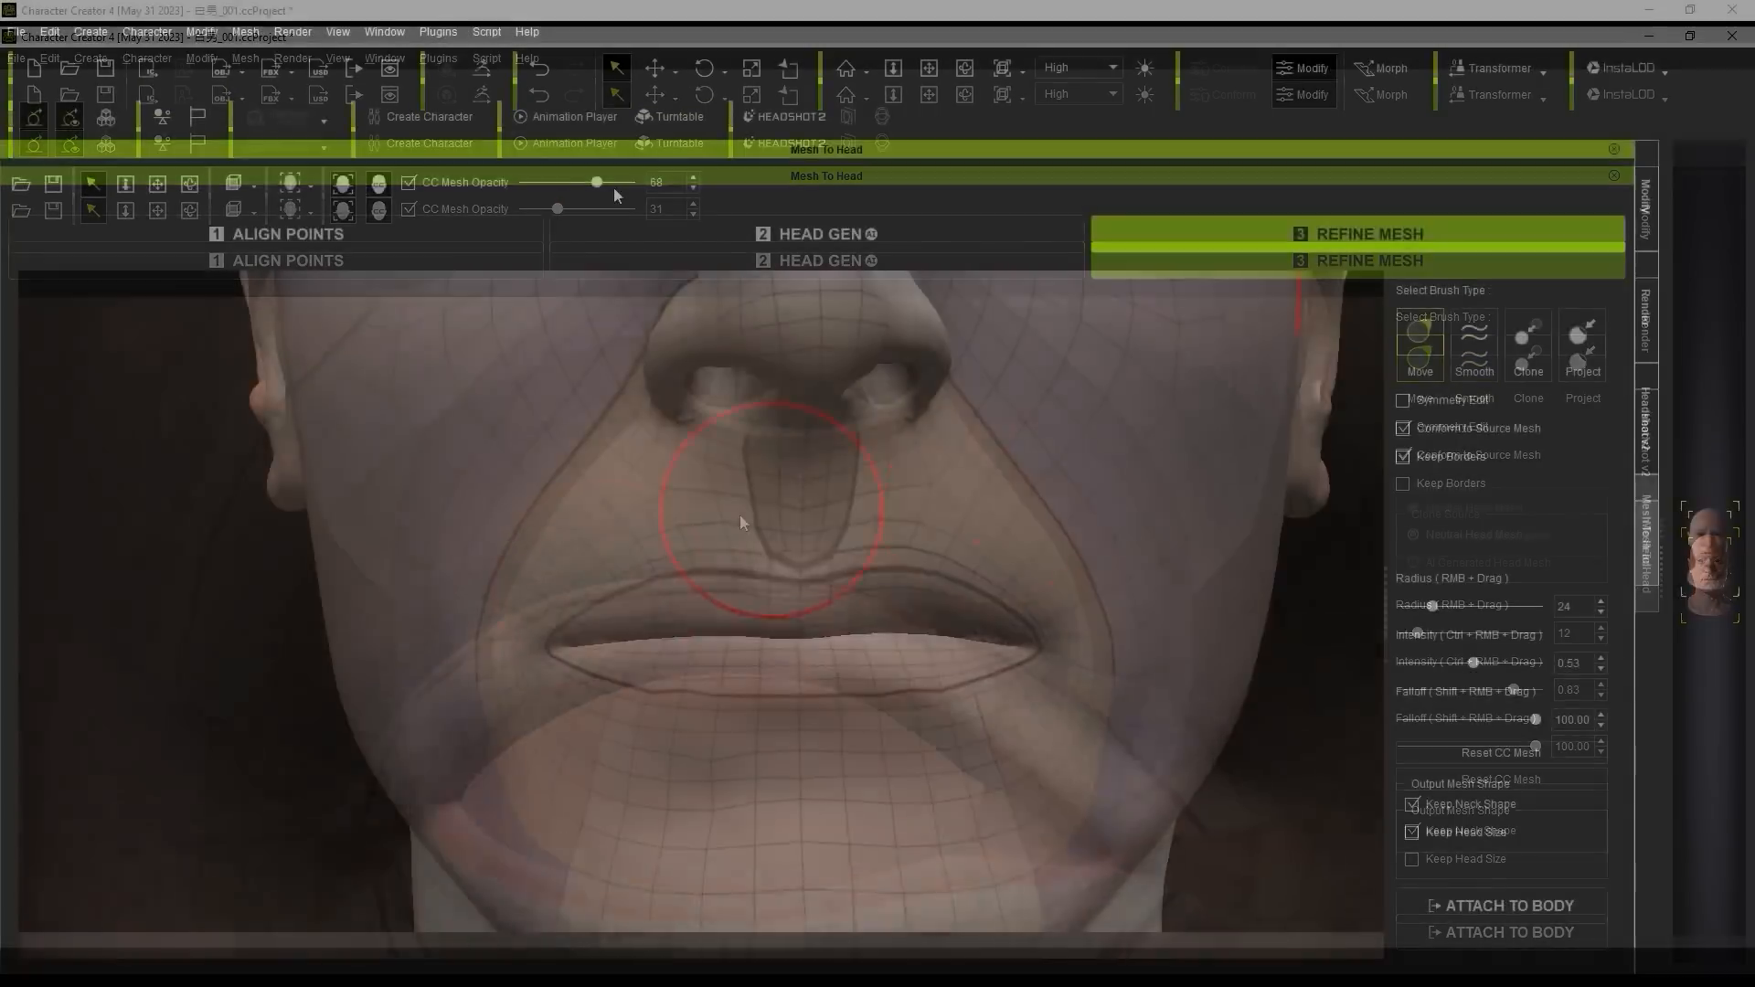
Step: Set CC Mesh Opacity to 90 and adjust the Move brush radius over the upper lip's contour
mouse_move(613, 188)
mouse_down()
mouse_move(556, 178)
mouse_move(621, 183)
mouse_up()
scroll(664, 625, up, 3)
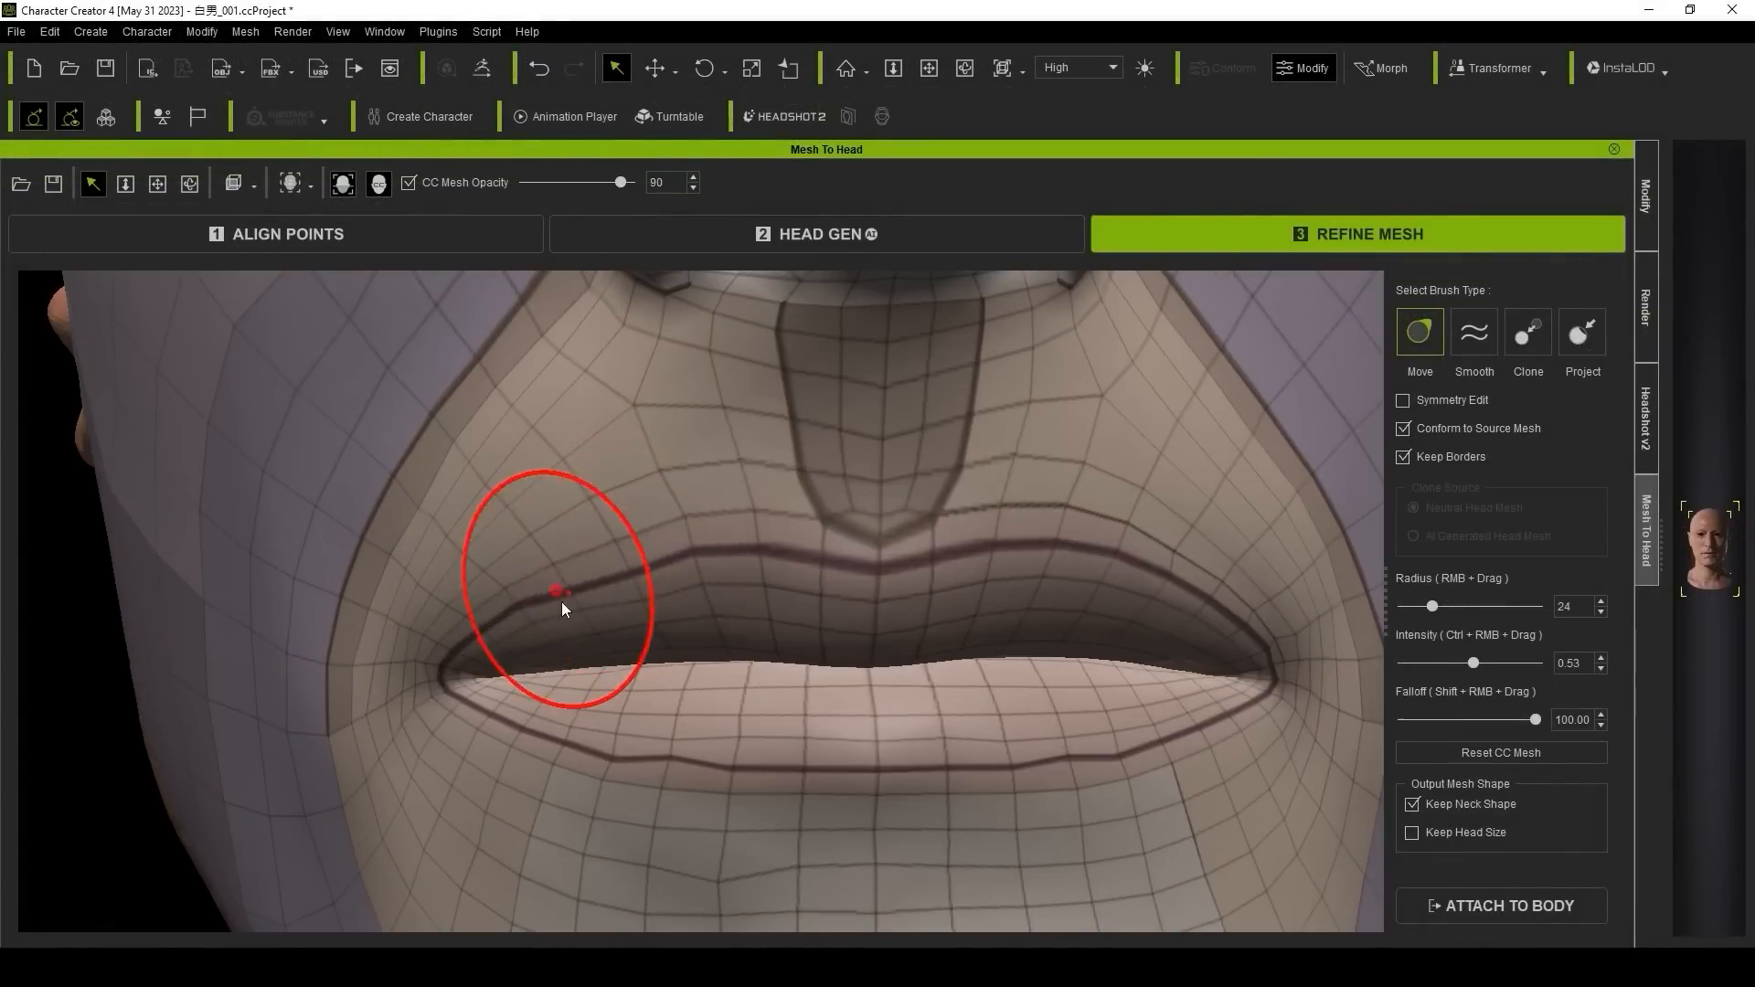
right_drag(558, 574, 500, 635)
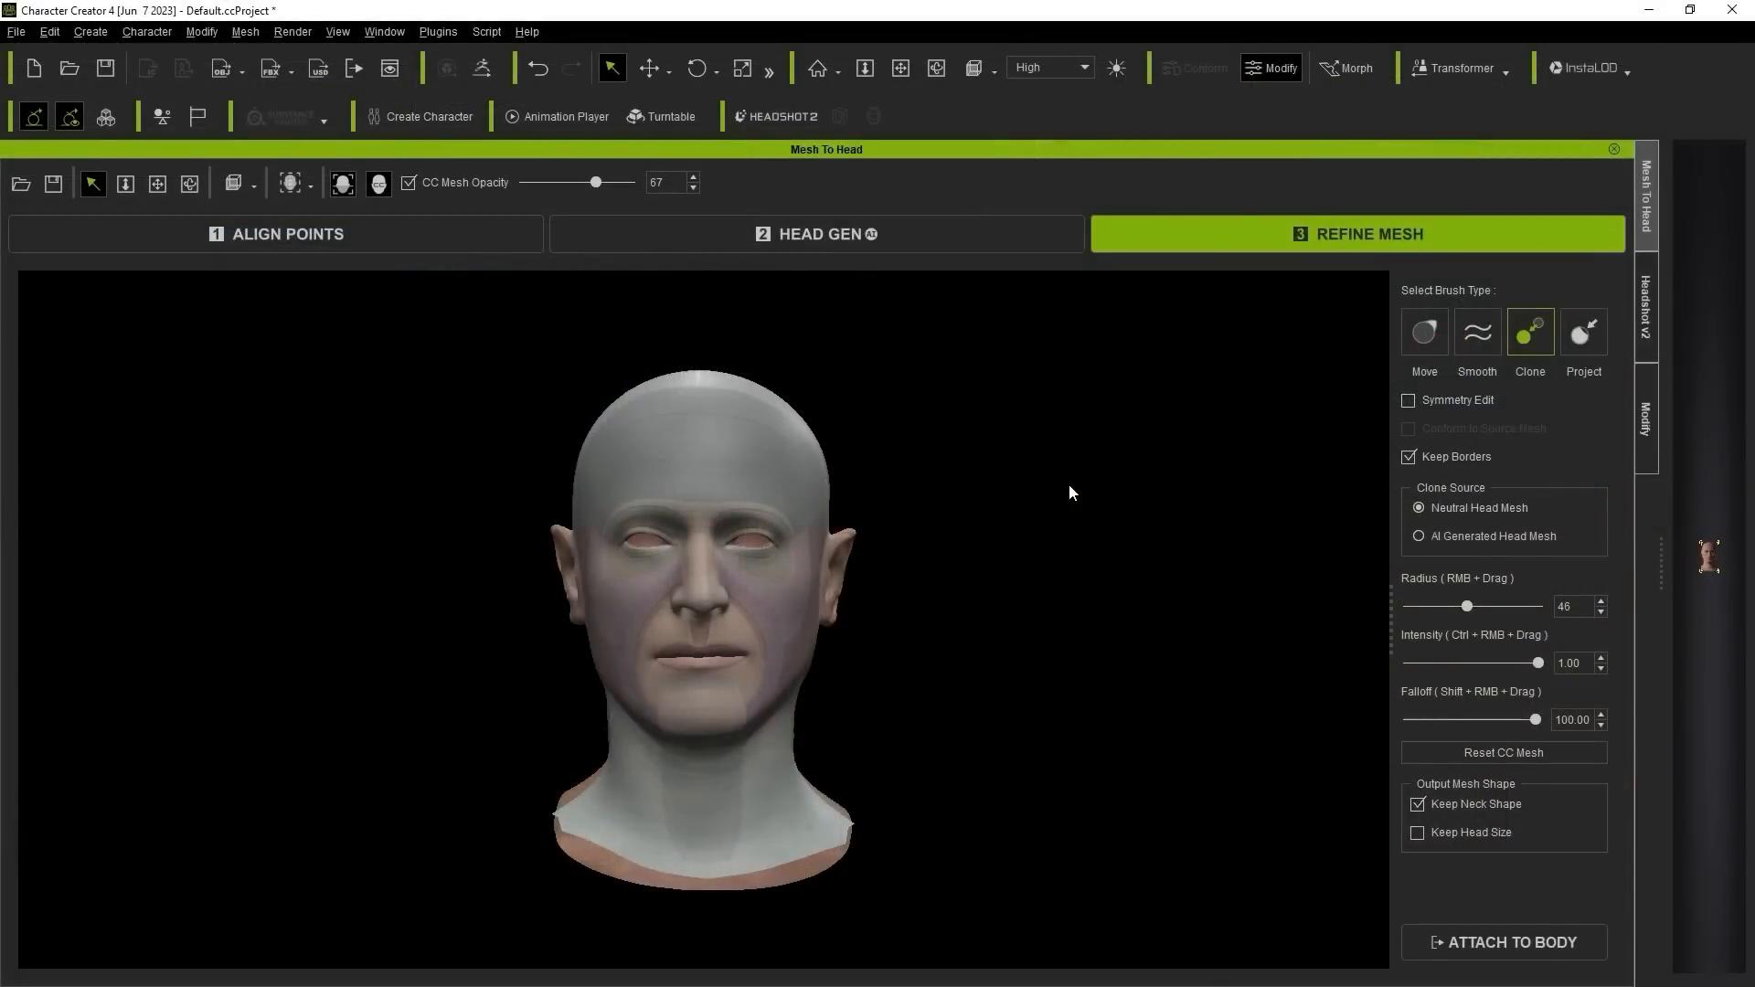
Step: Attach the head to a Male body with No Mask, bake diffuse and normal from the source mesh, choose a texture size, and generate the character
alt+right_drag(1069, 486, 1222, 618)
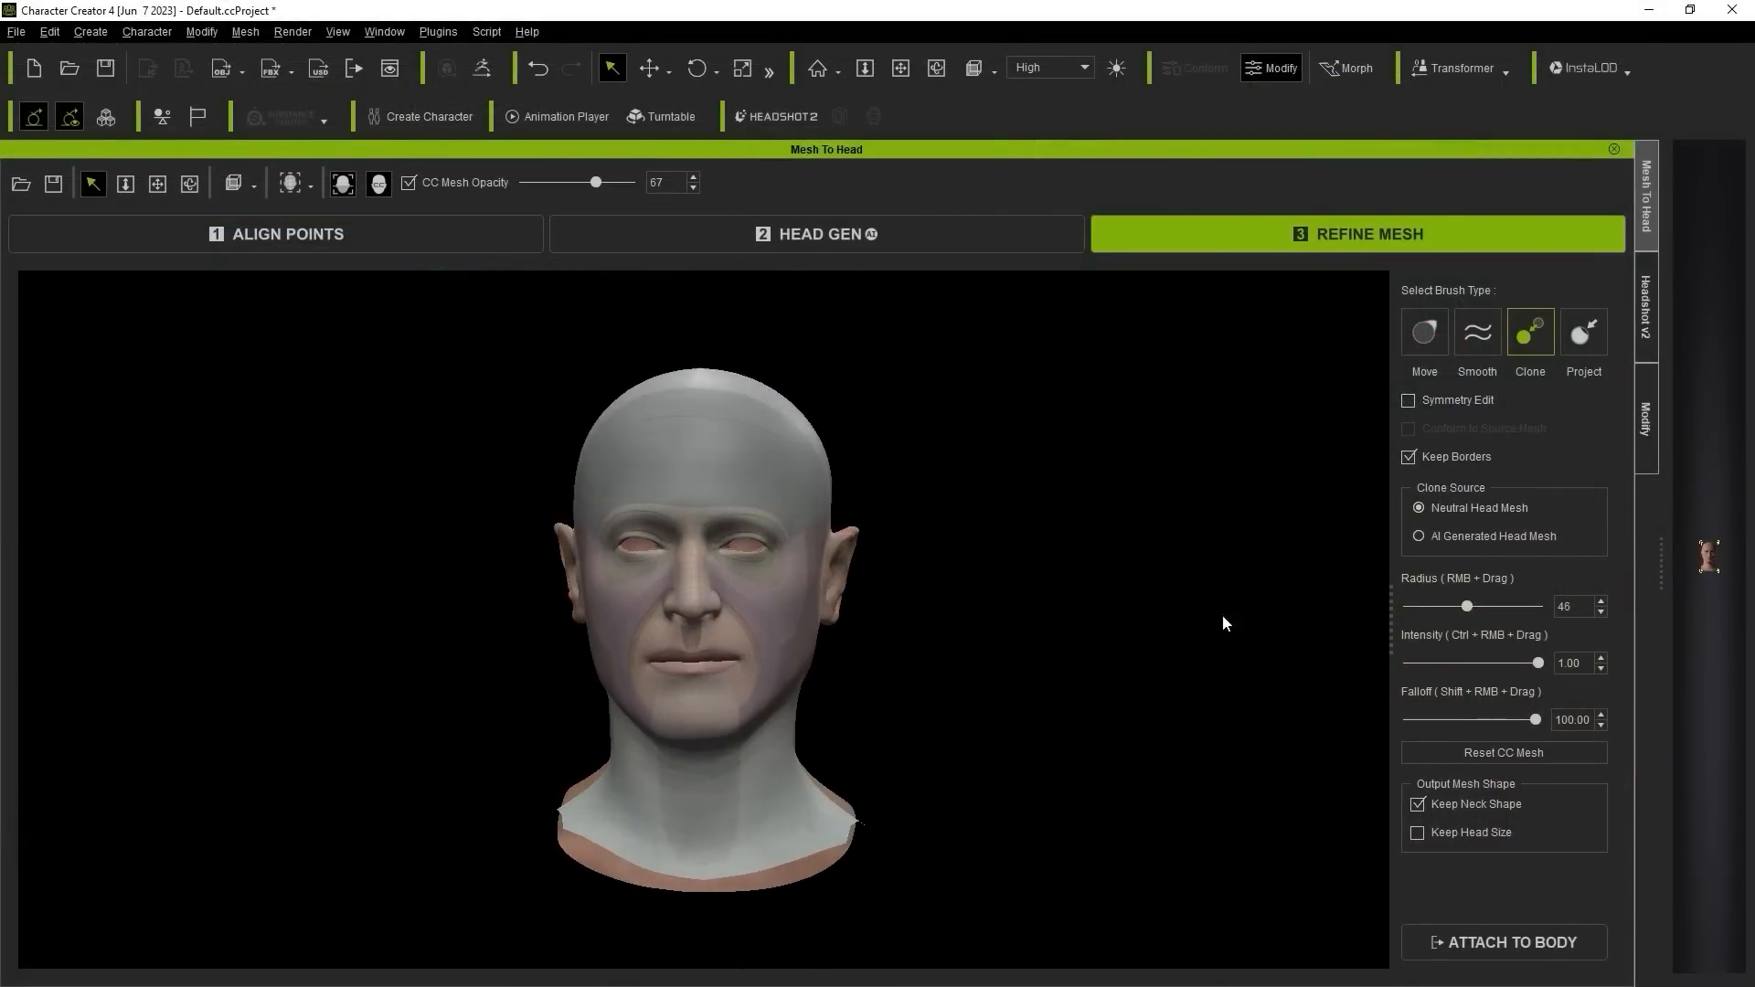
click(1457, 947)
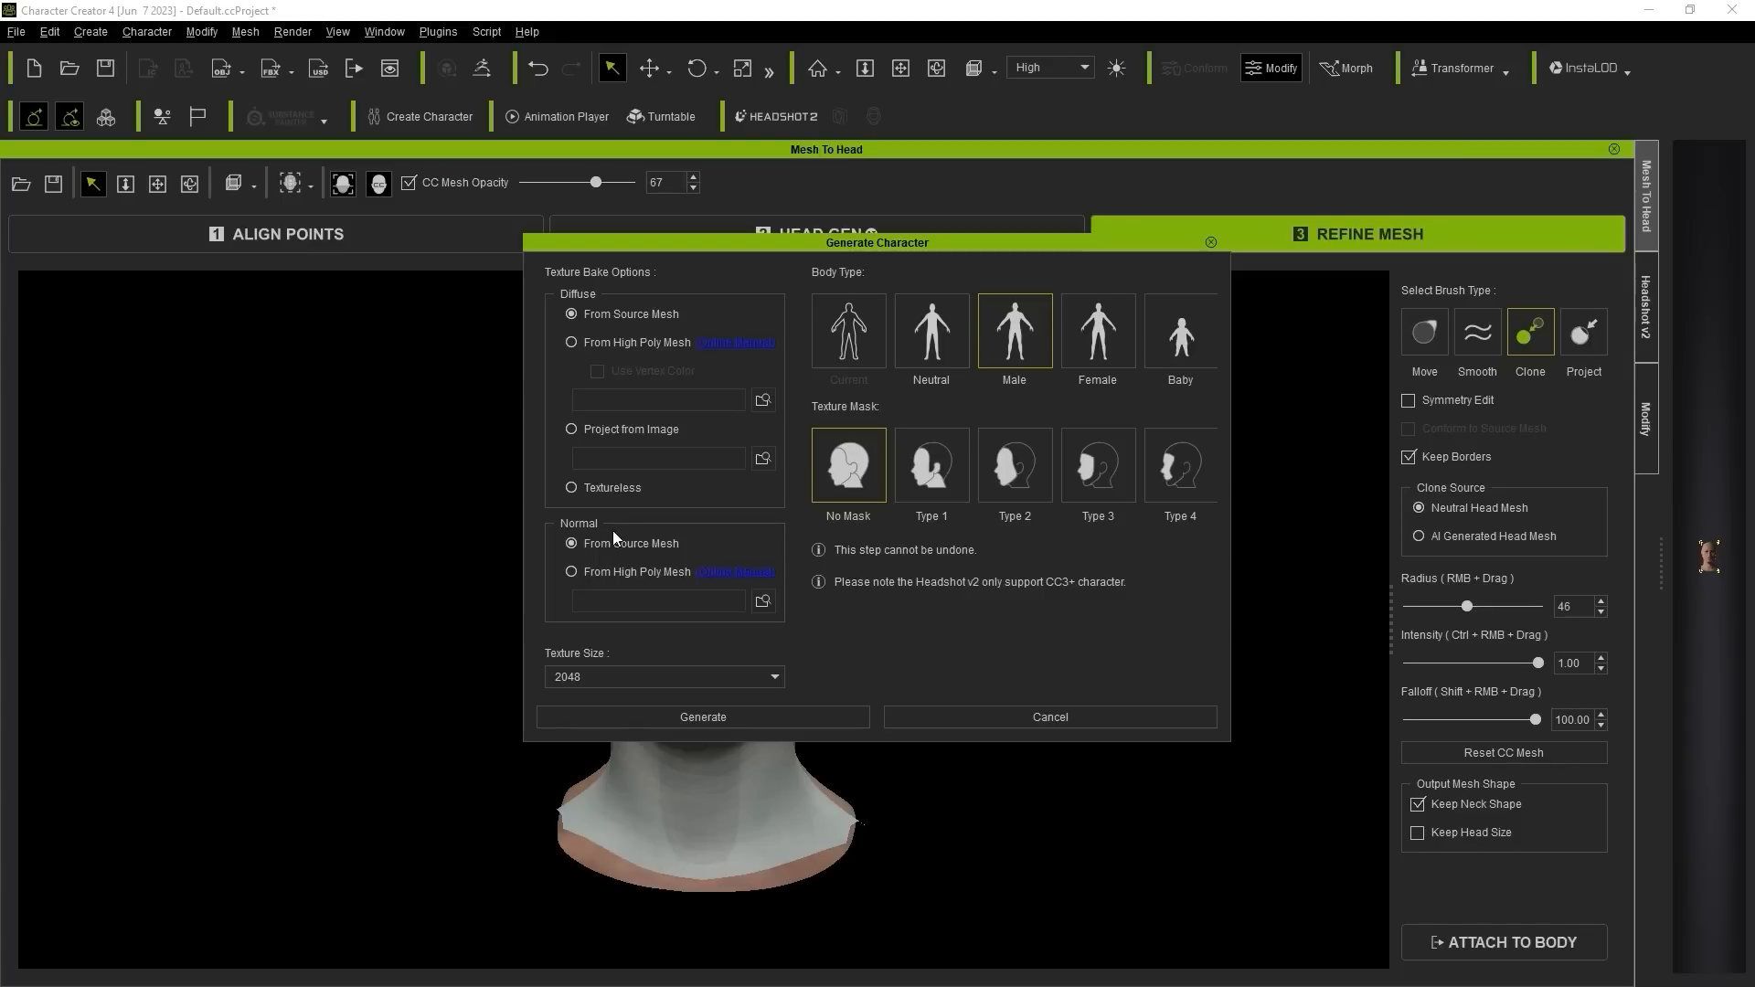
click(569, 570)
click(569, 544)
click(687, 676)
click(669, 735)
click(756, 716)
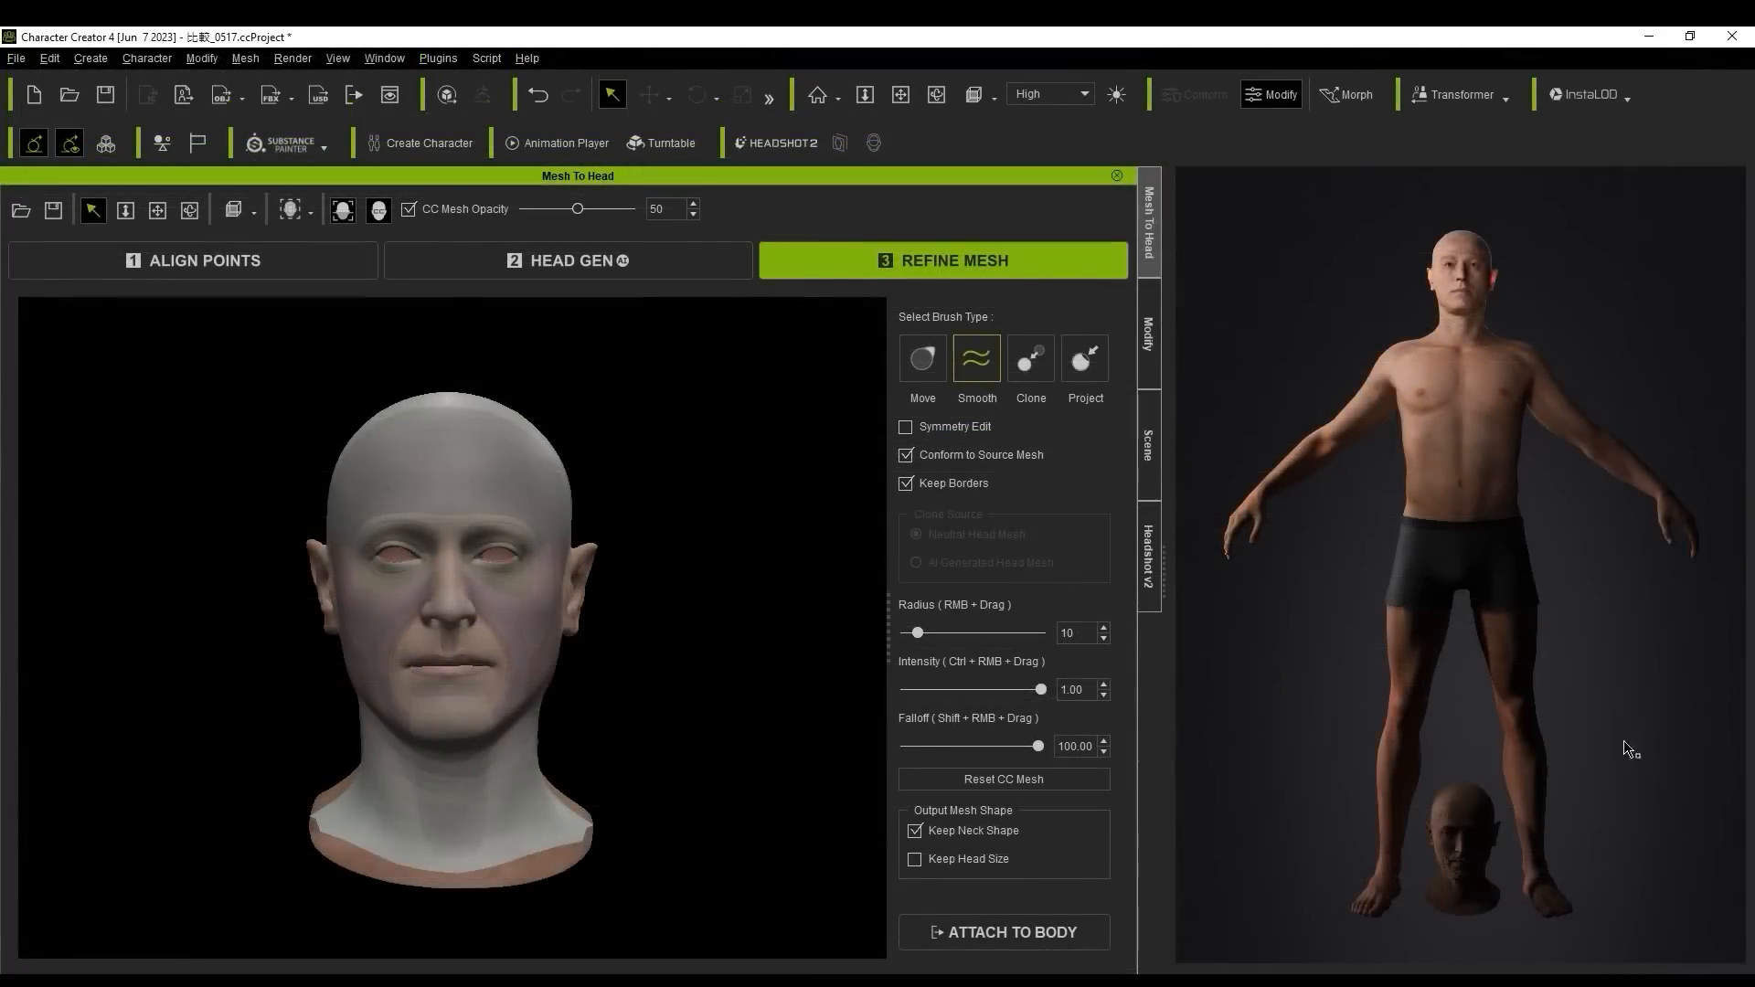
Step: Enlarge the 3D viewport and move the source head prop from the character's feet up beside its head
drag(1161, 502, 621, 505)
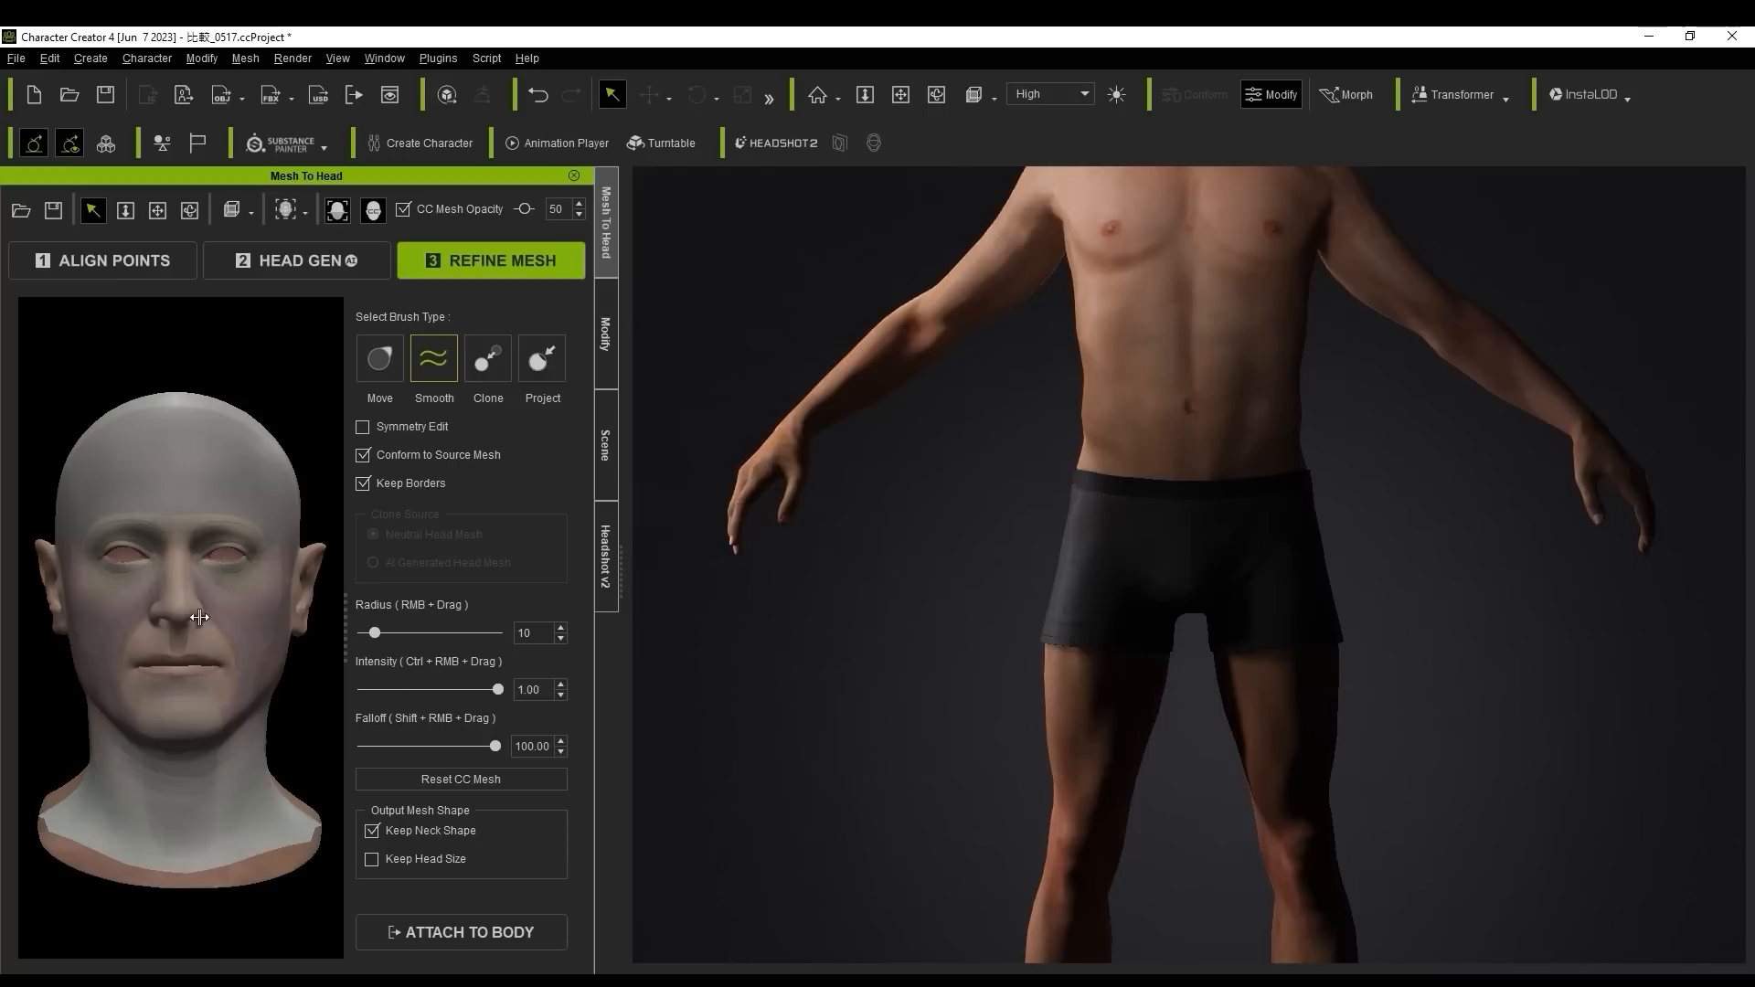
click(1188, 846)
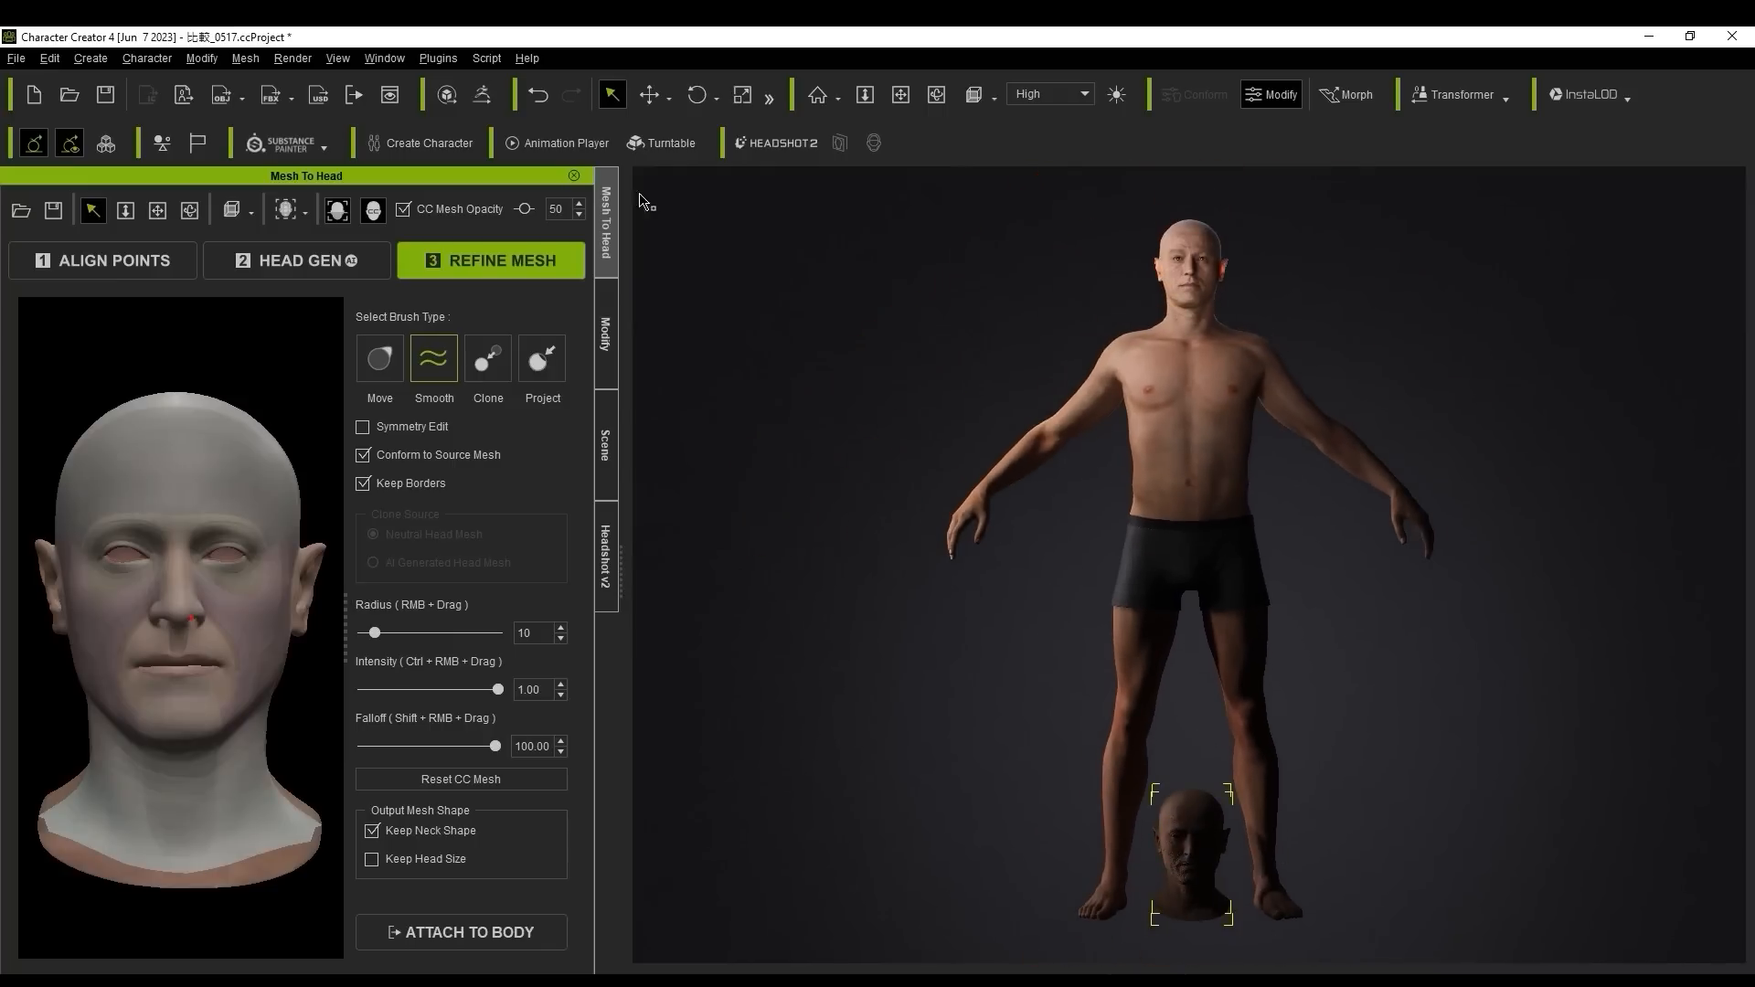
click(649, 94)
drag(1228, 909, 1111, 349)
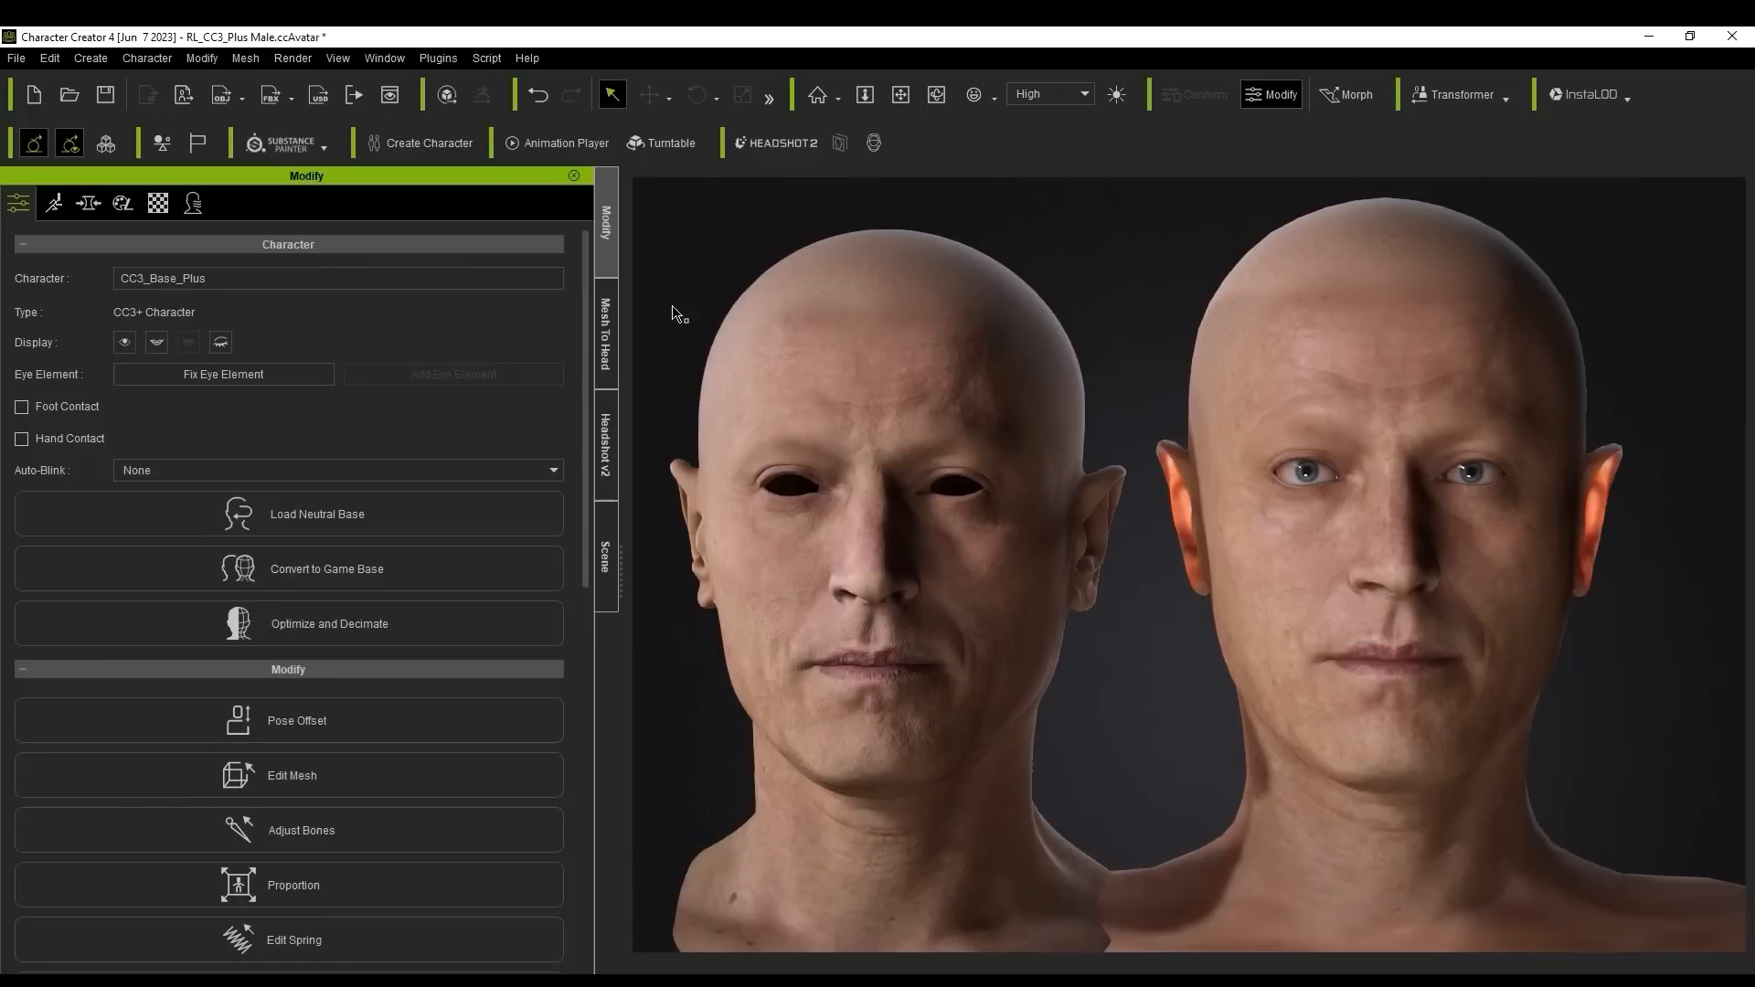
Step: Compare the topology of XYZ Head and CC3_Base_Plus in Wireframe on Shaded, and return both to Normal display
click(602, 525)
click(173, 459)
click(292, 335)
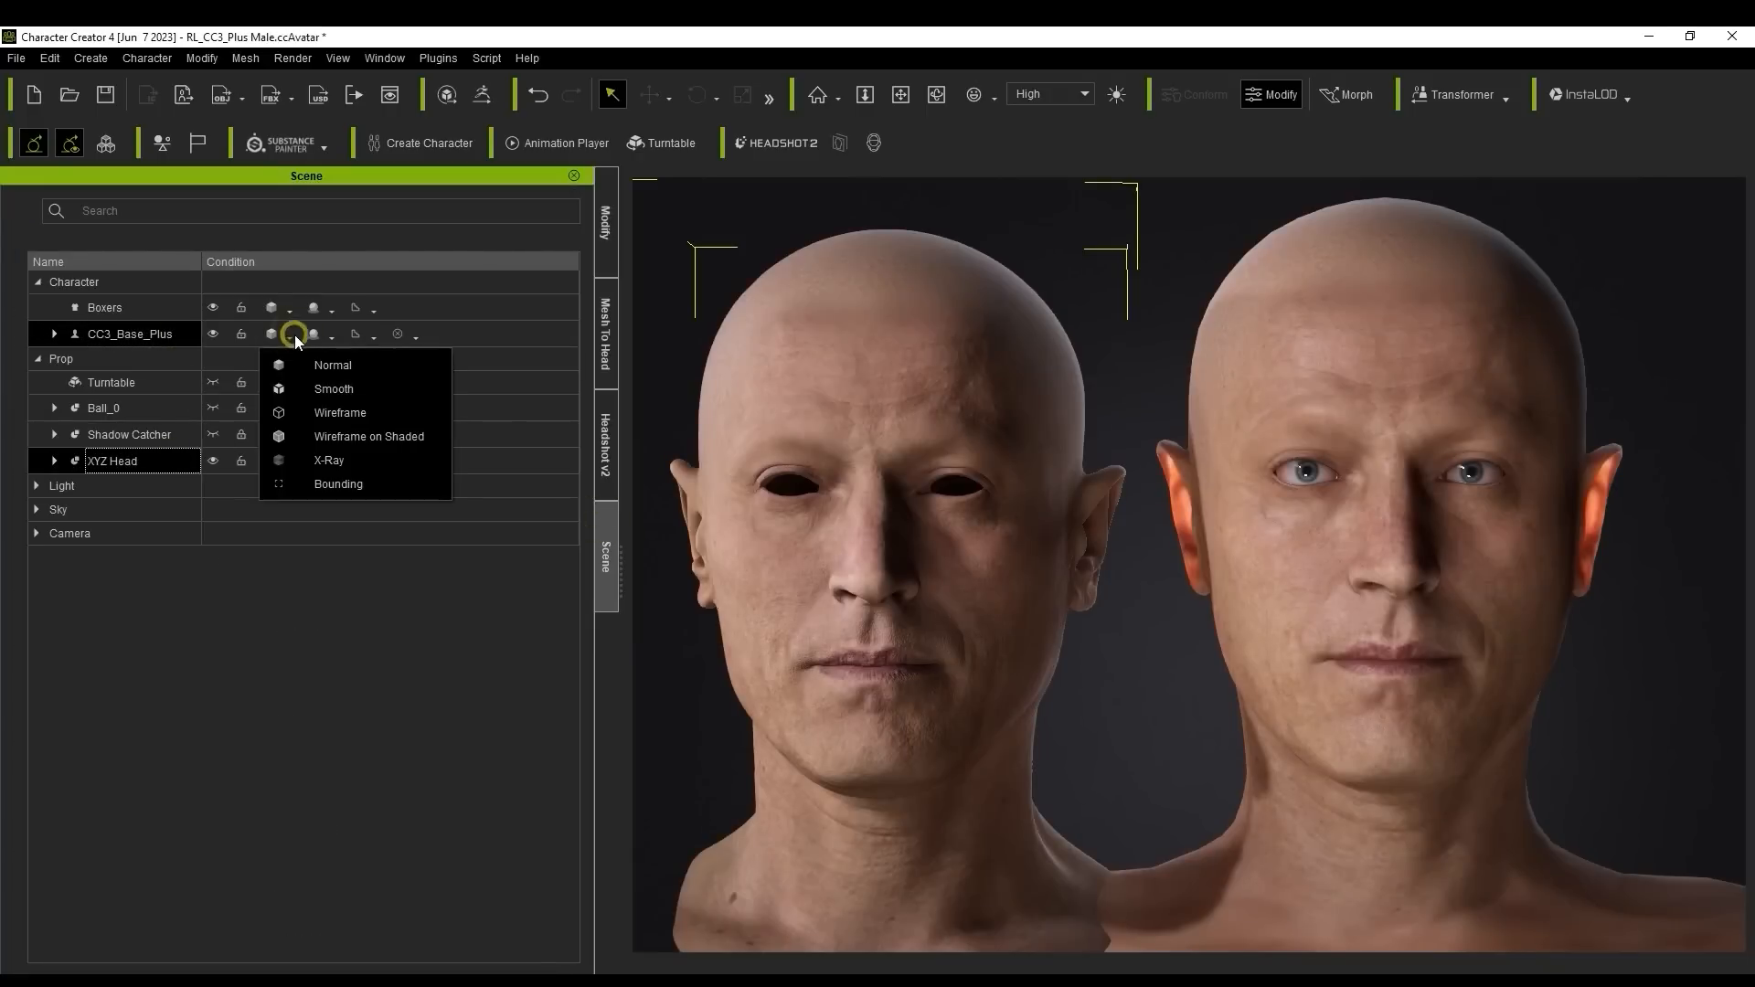
click(384, 436)
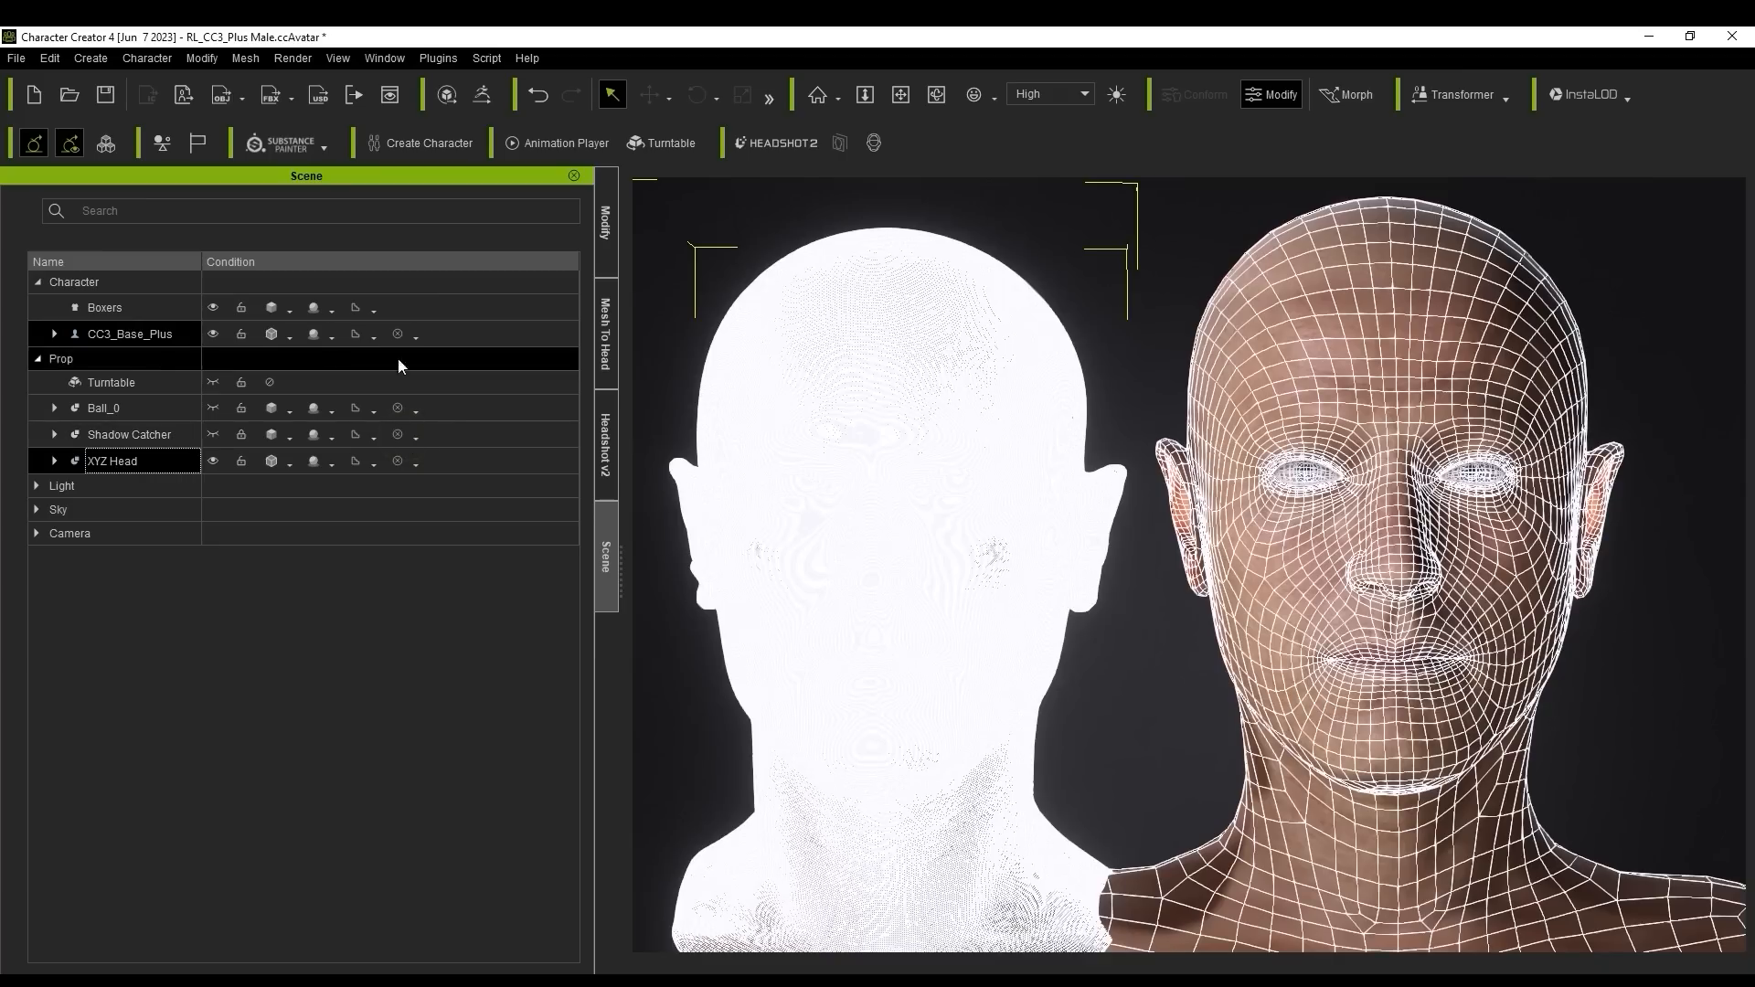
click(291, 335)
click(377, 365)
Step: Examine the Base Color and Bump textures of the generated character's Std_Skin_Head material
click(608, 257)
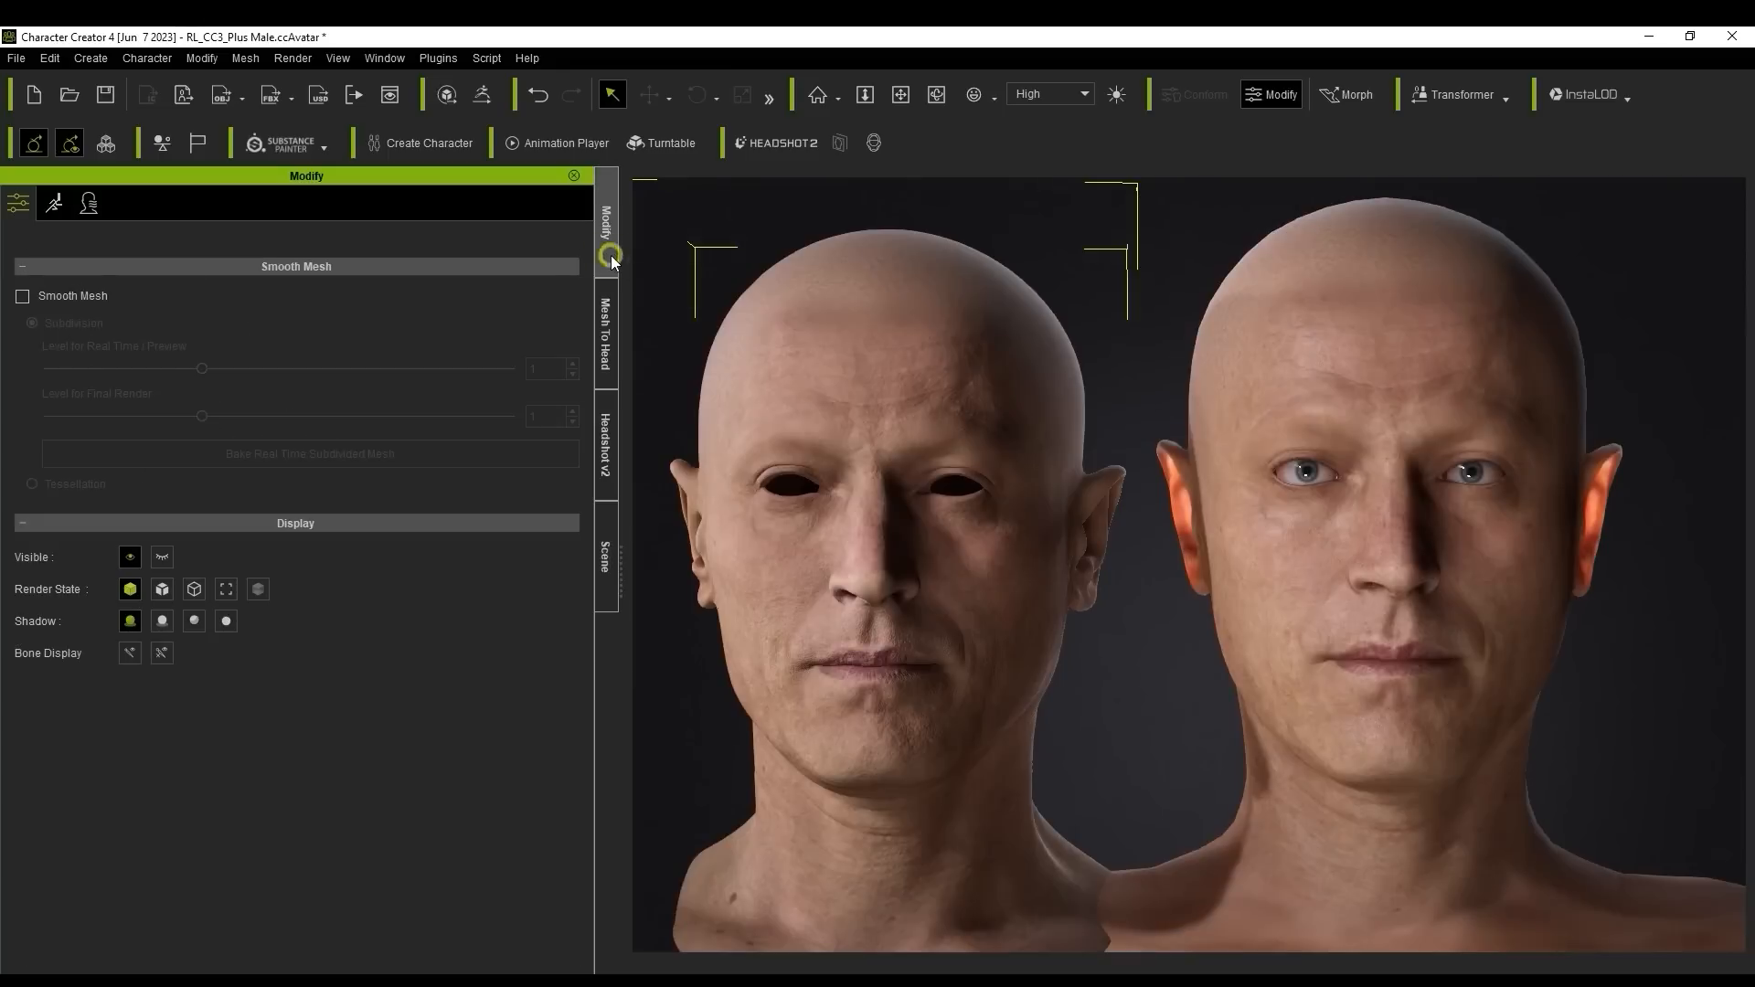
click(1359, 311)
click(159, 203)
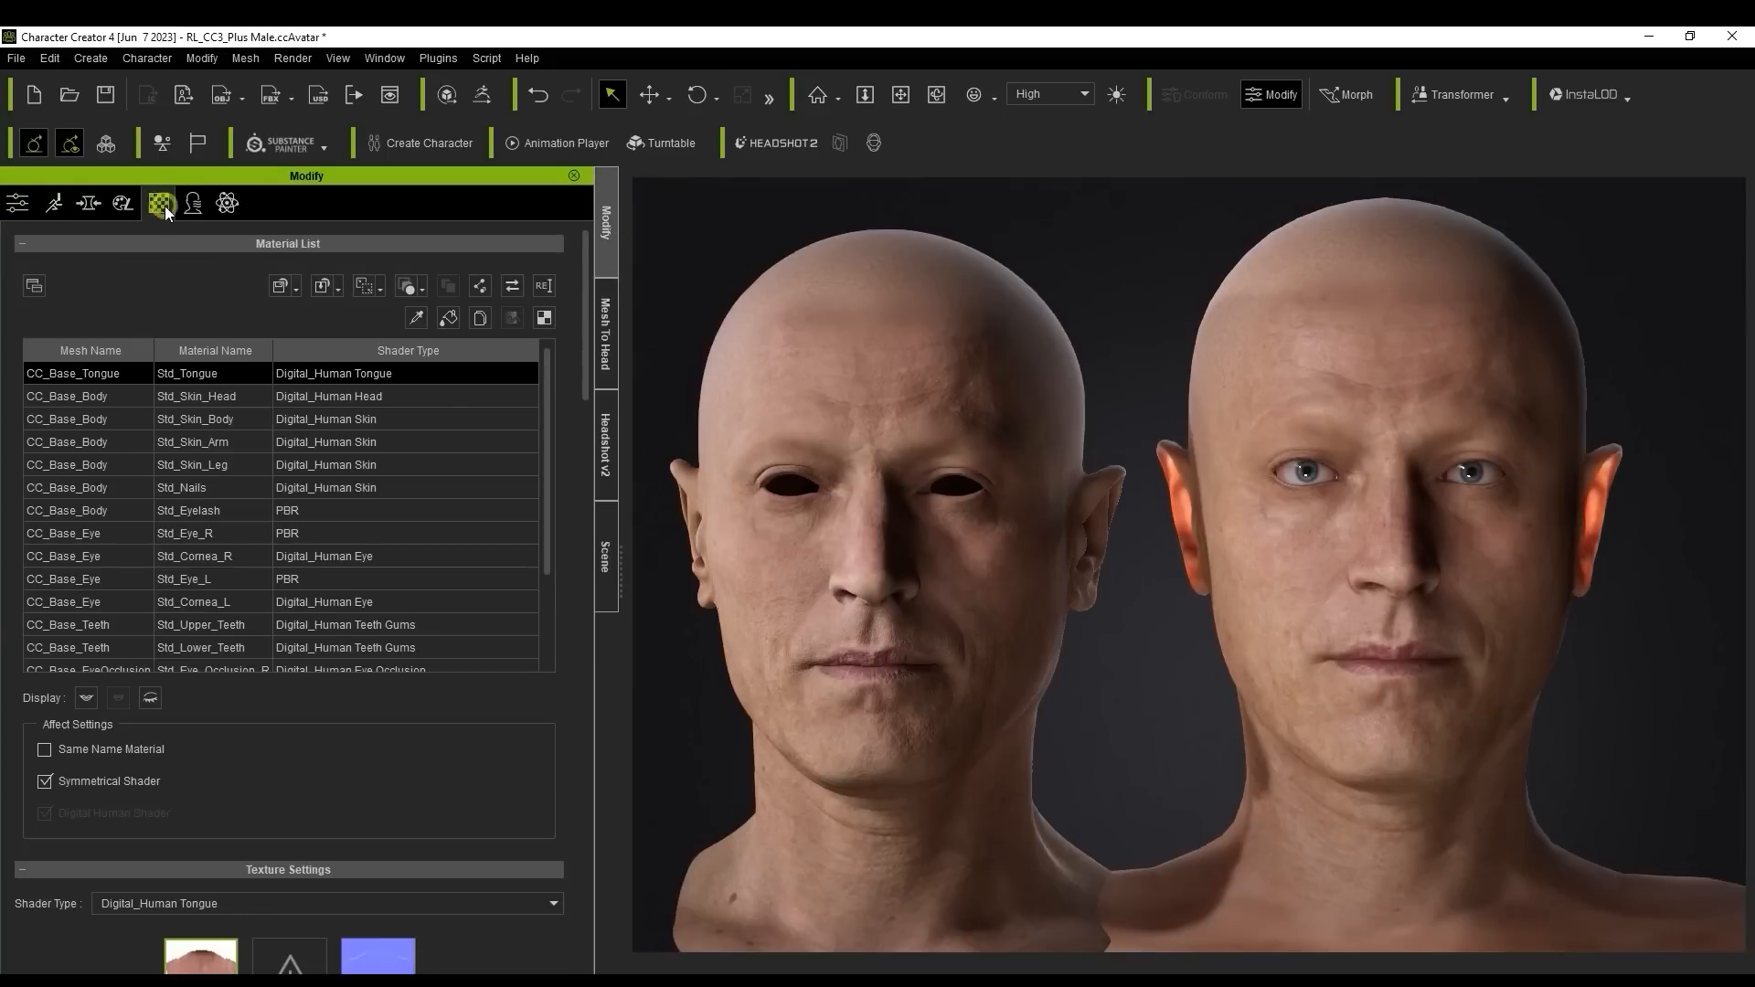
click(446, 399)
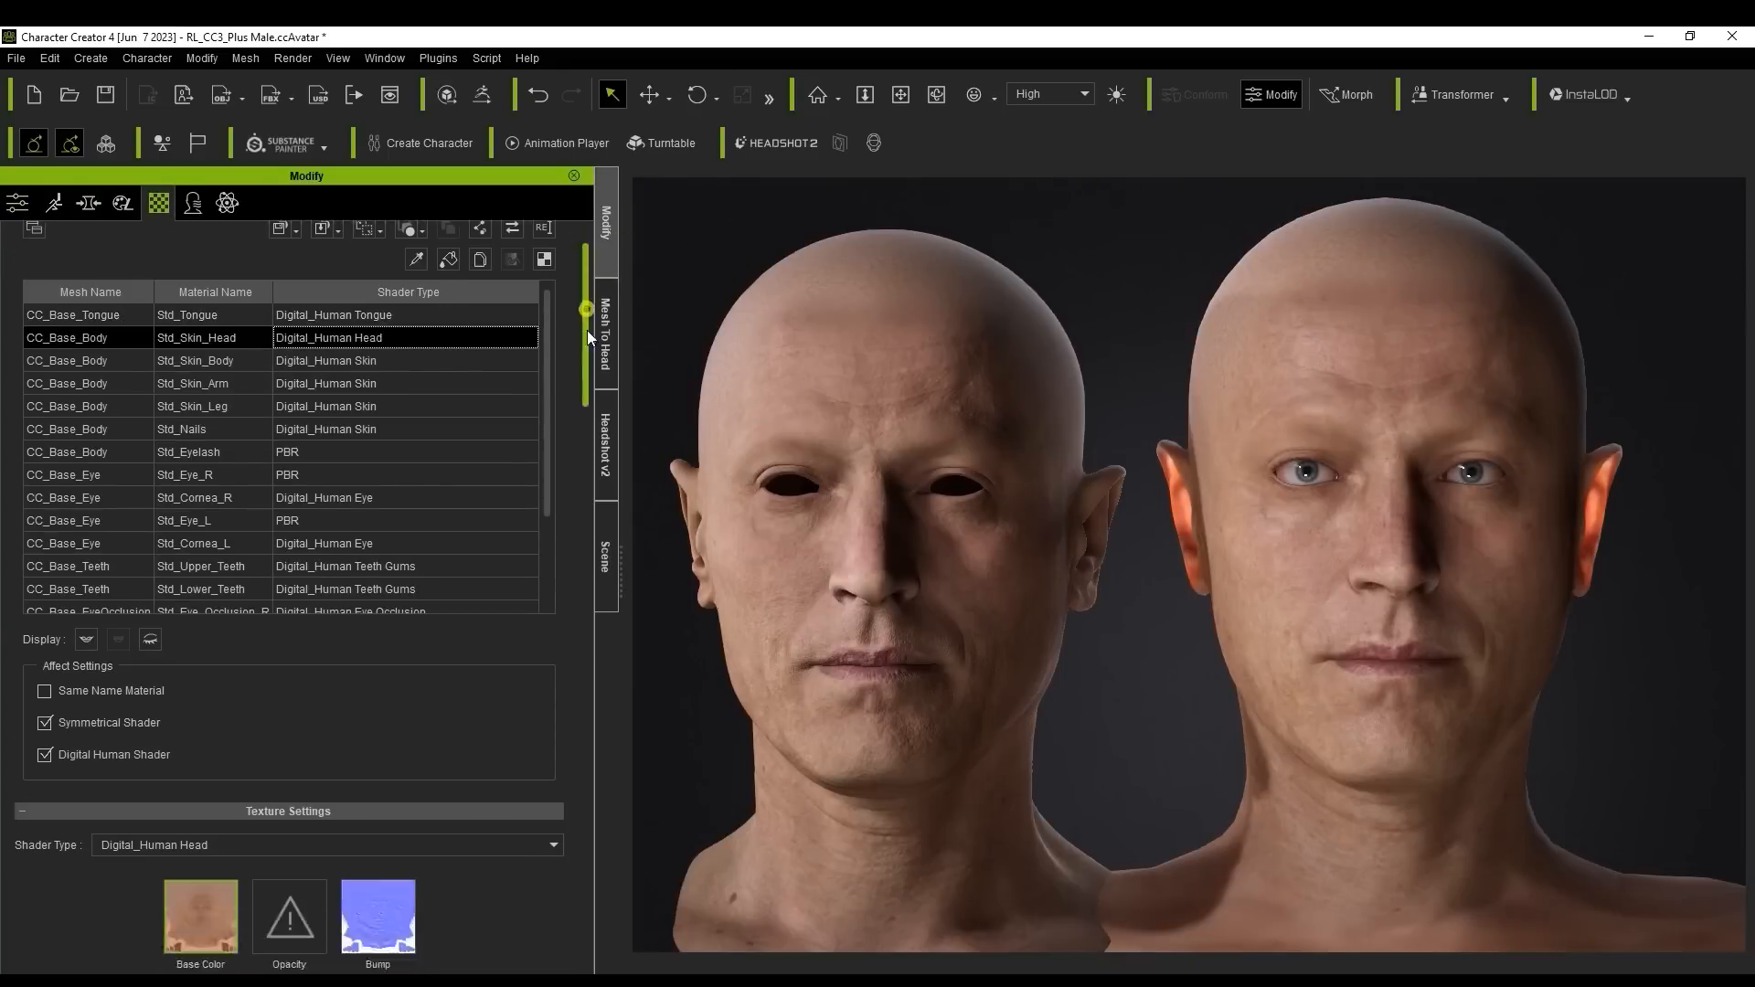
drag(587, 331, 587, 448)
mouse_move(224, 341)
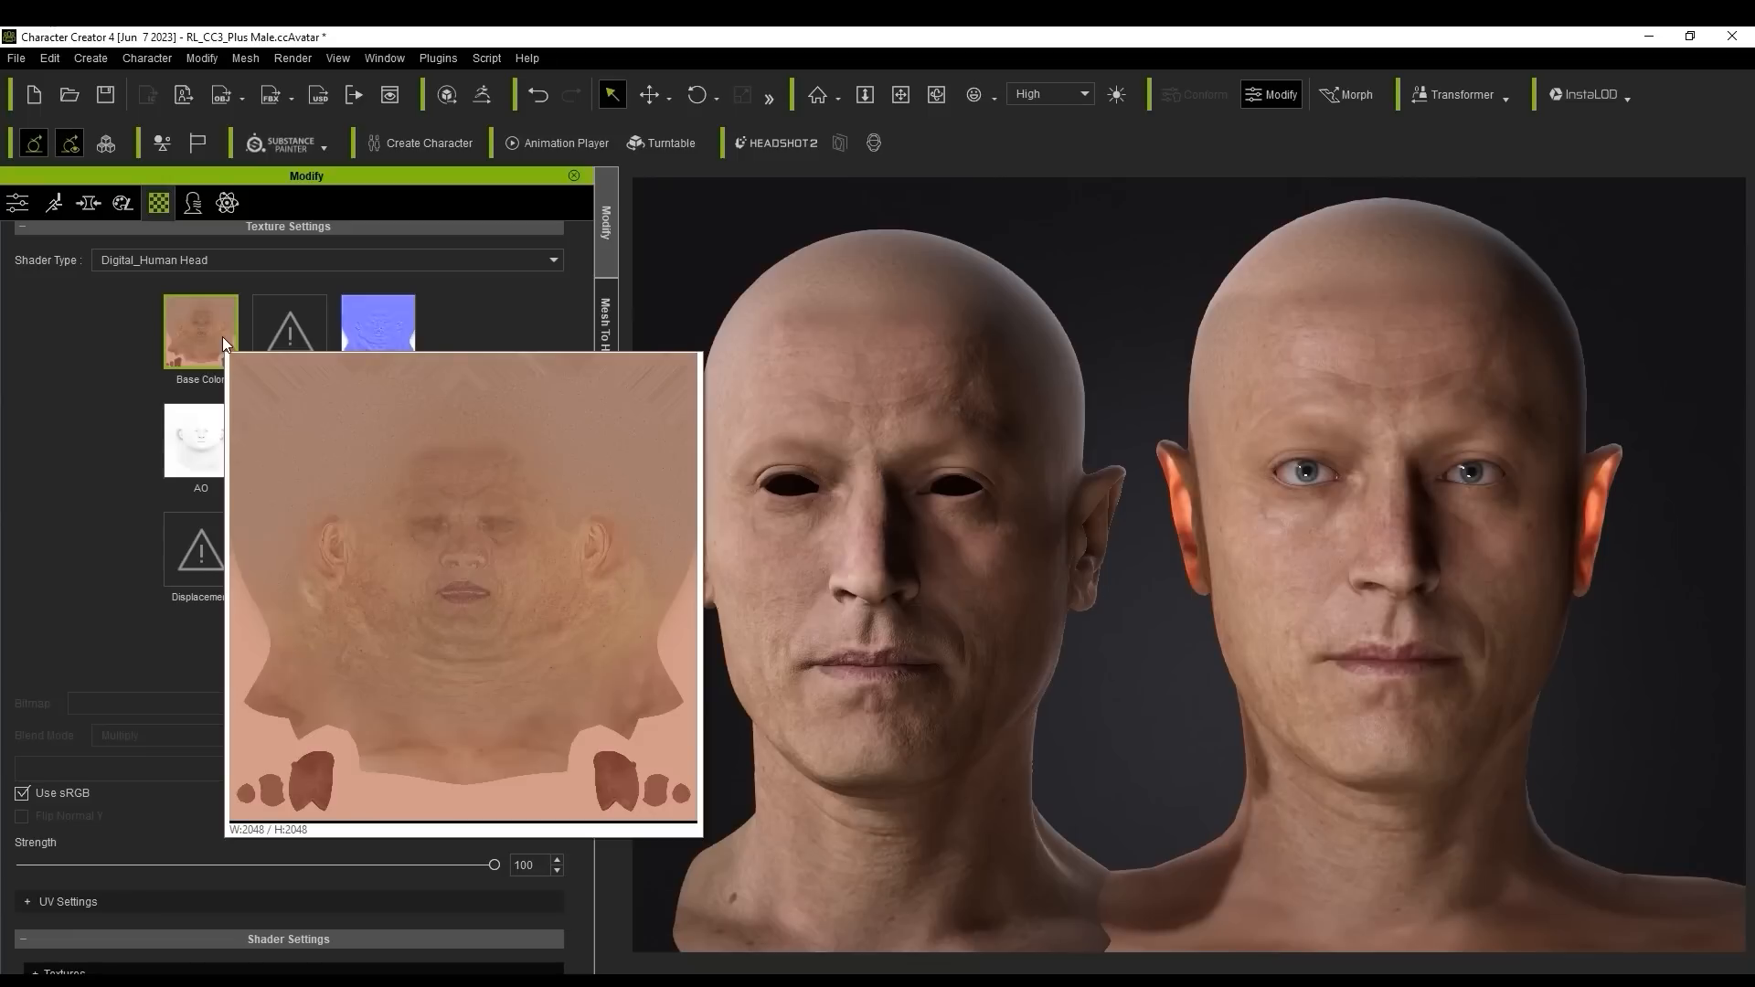
mouse_move(366, 333)
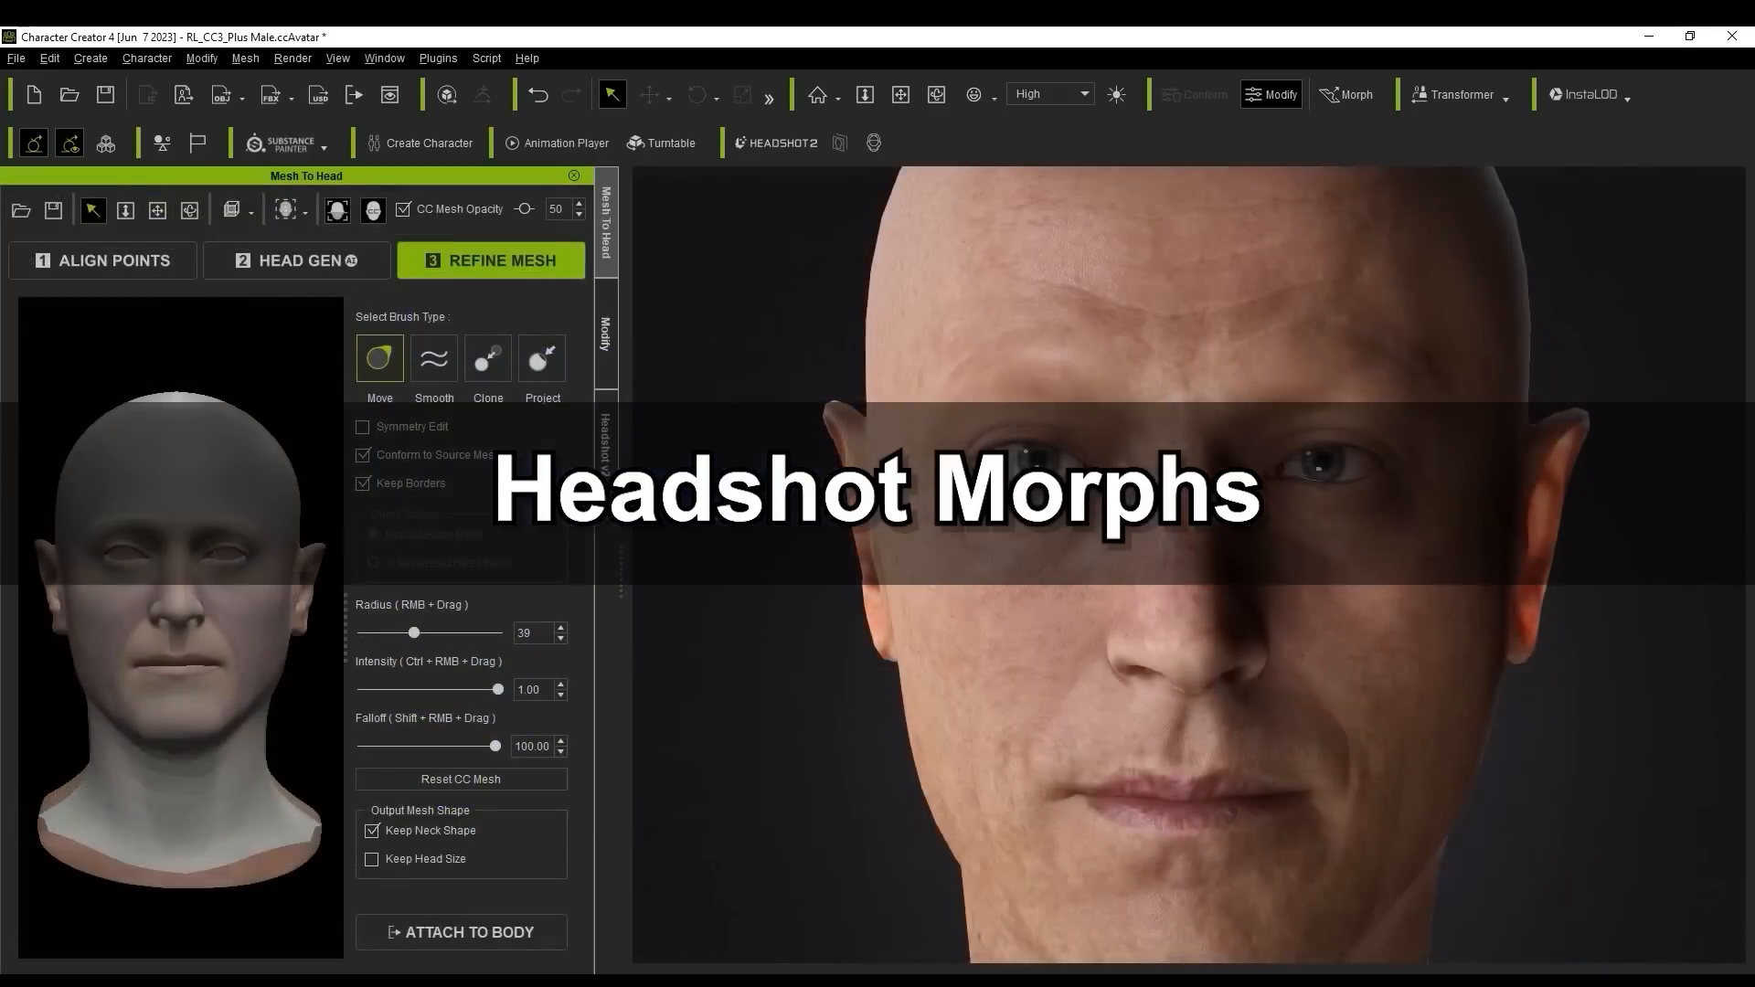
Step: Activate Sculpt Morph in the Headshot v2 settings and show the overall head control areas
click(605, 435)
drag(591, 462, 596, 639)
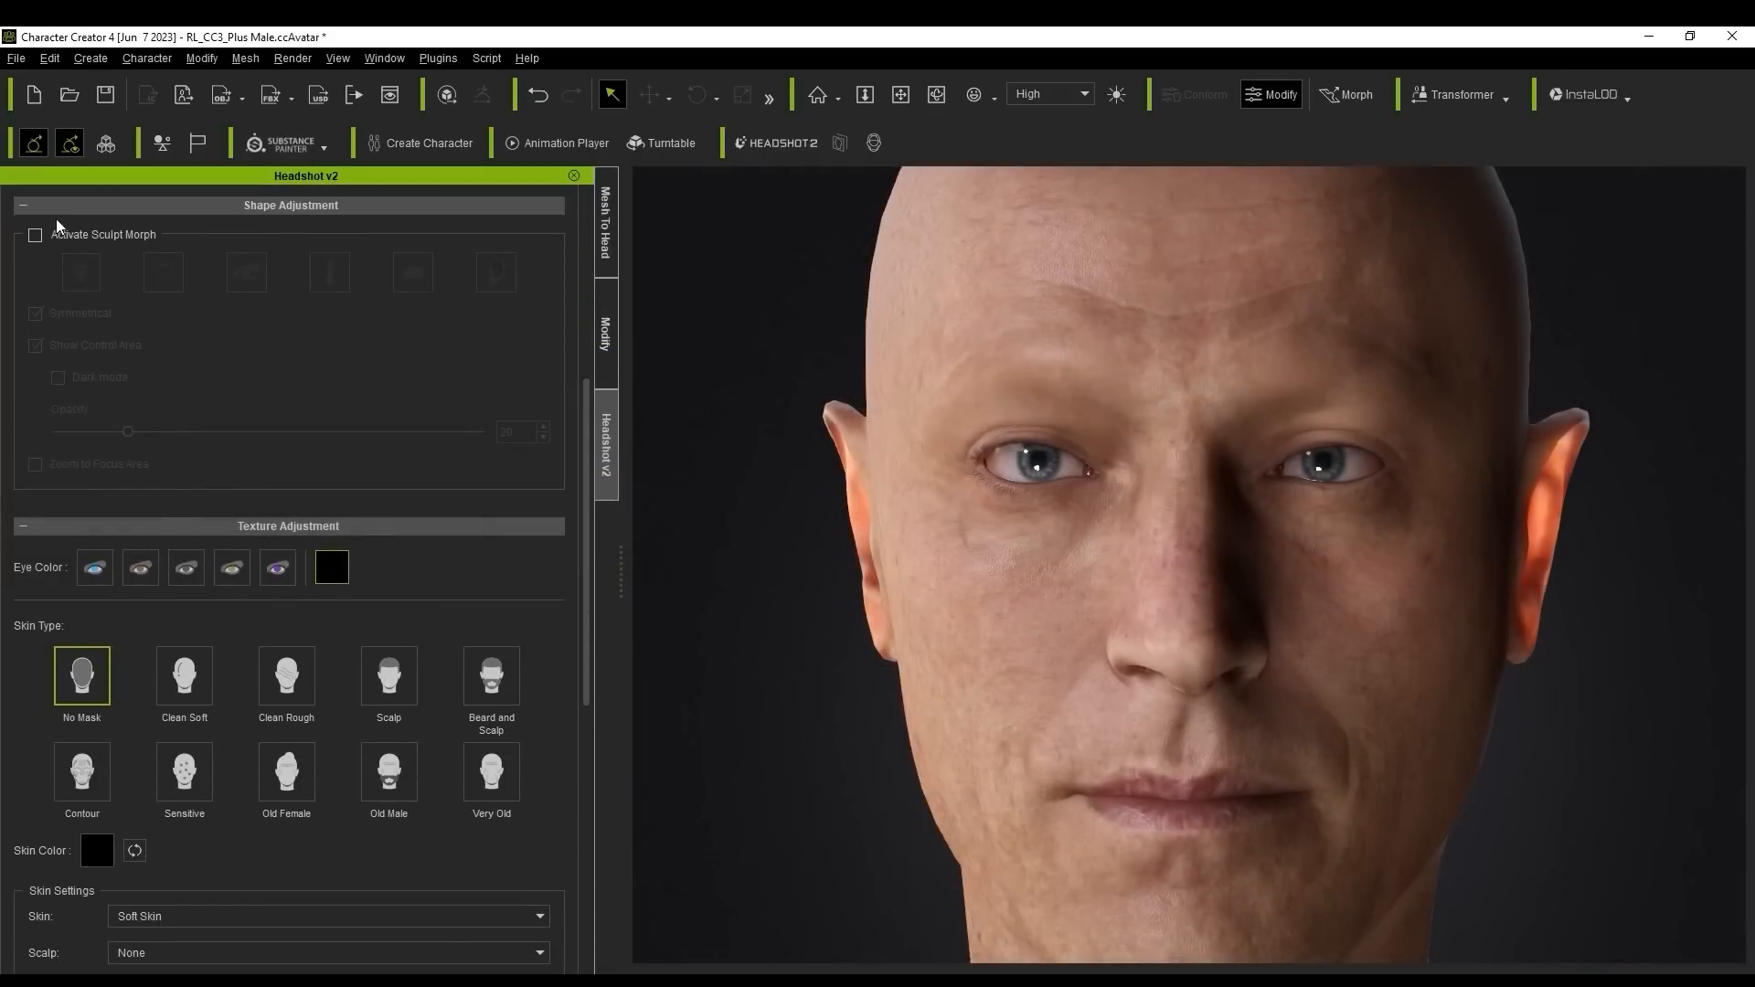
click(36, 235)
click(82, 272)
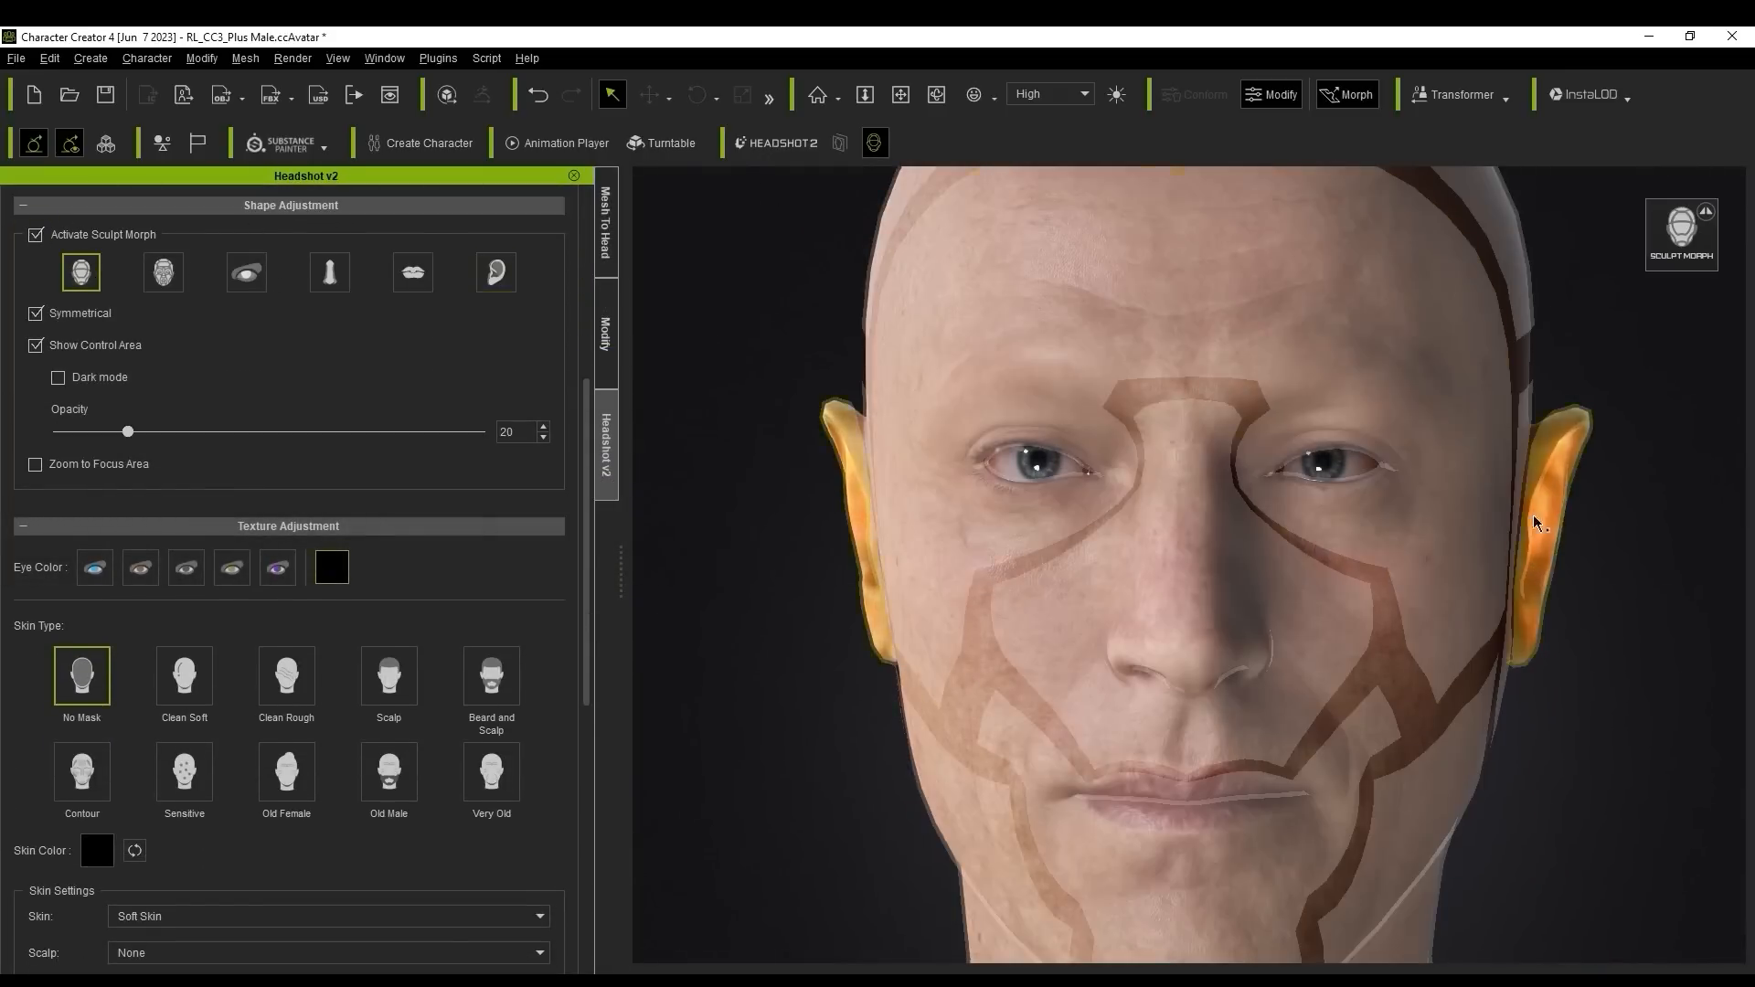
Step: Look through the Sculpt Morph control areas for the face, eyes, nose, mouth and ears
click(163, 272)
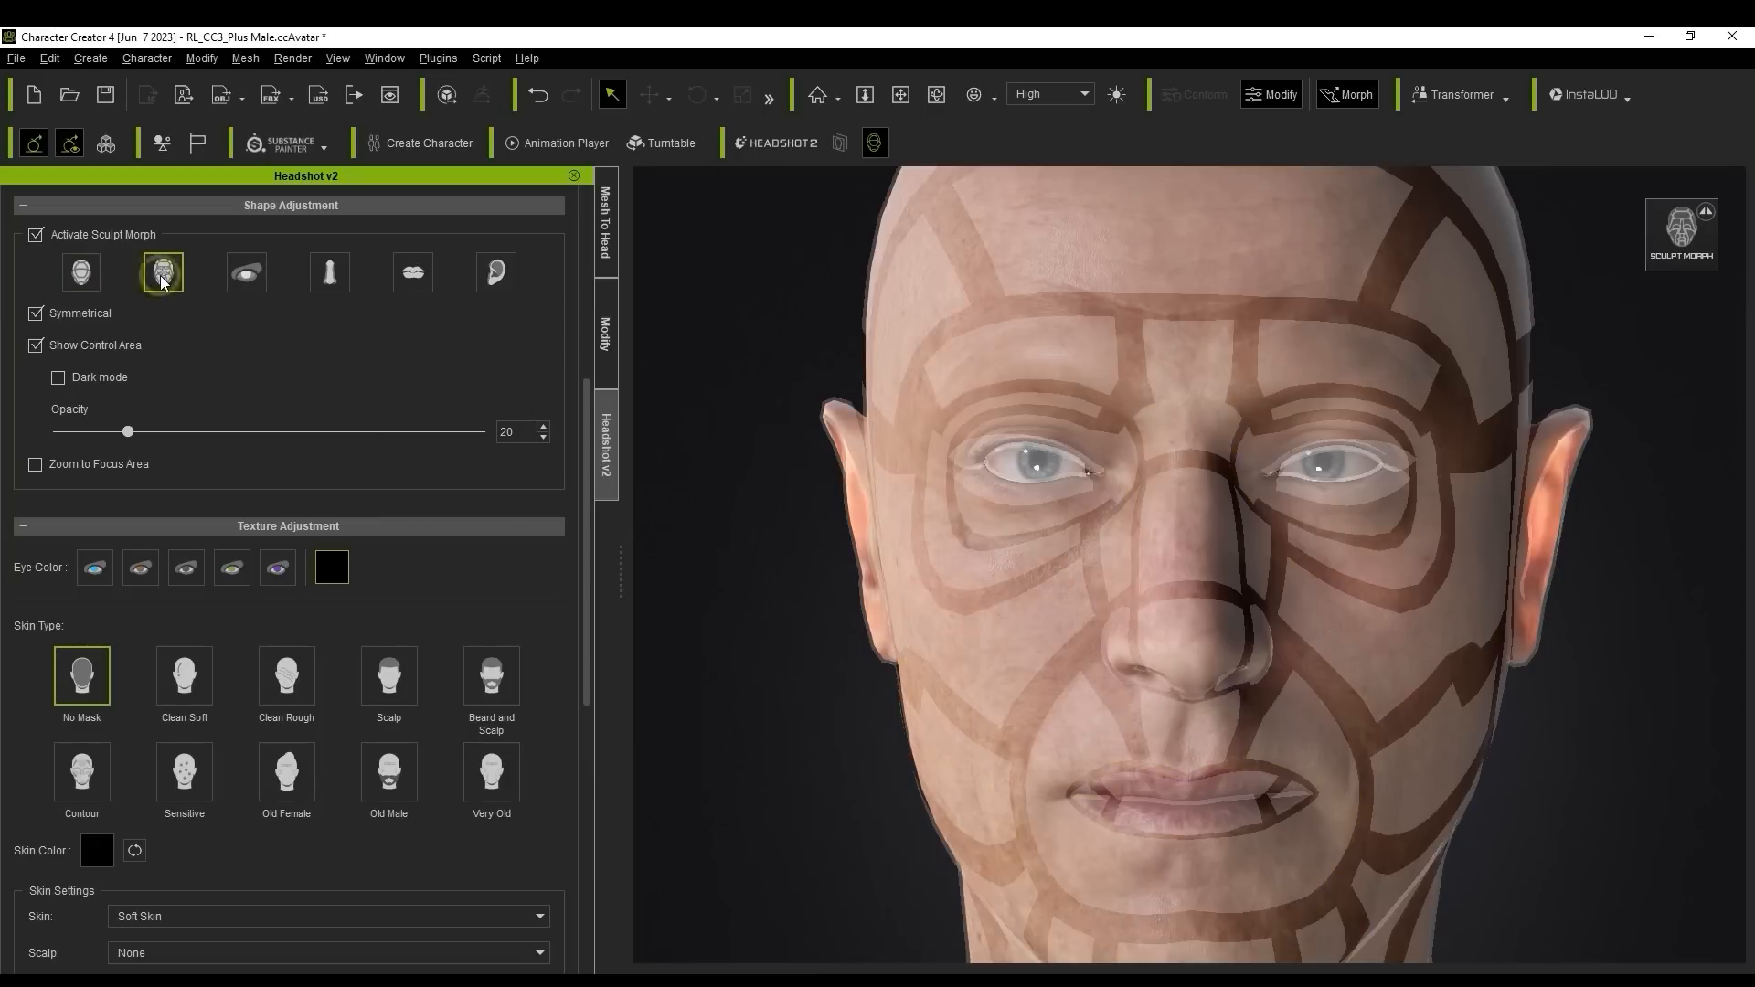
click(246, 272)
click(329, 272)
click(407, 282)
click(503, 281)
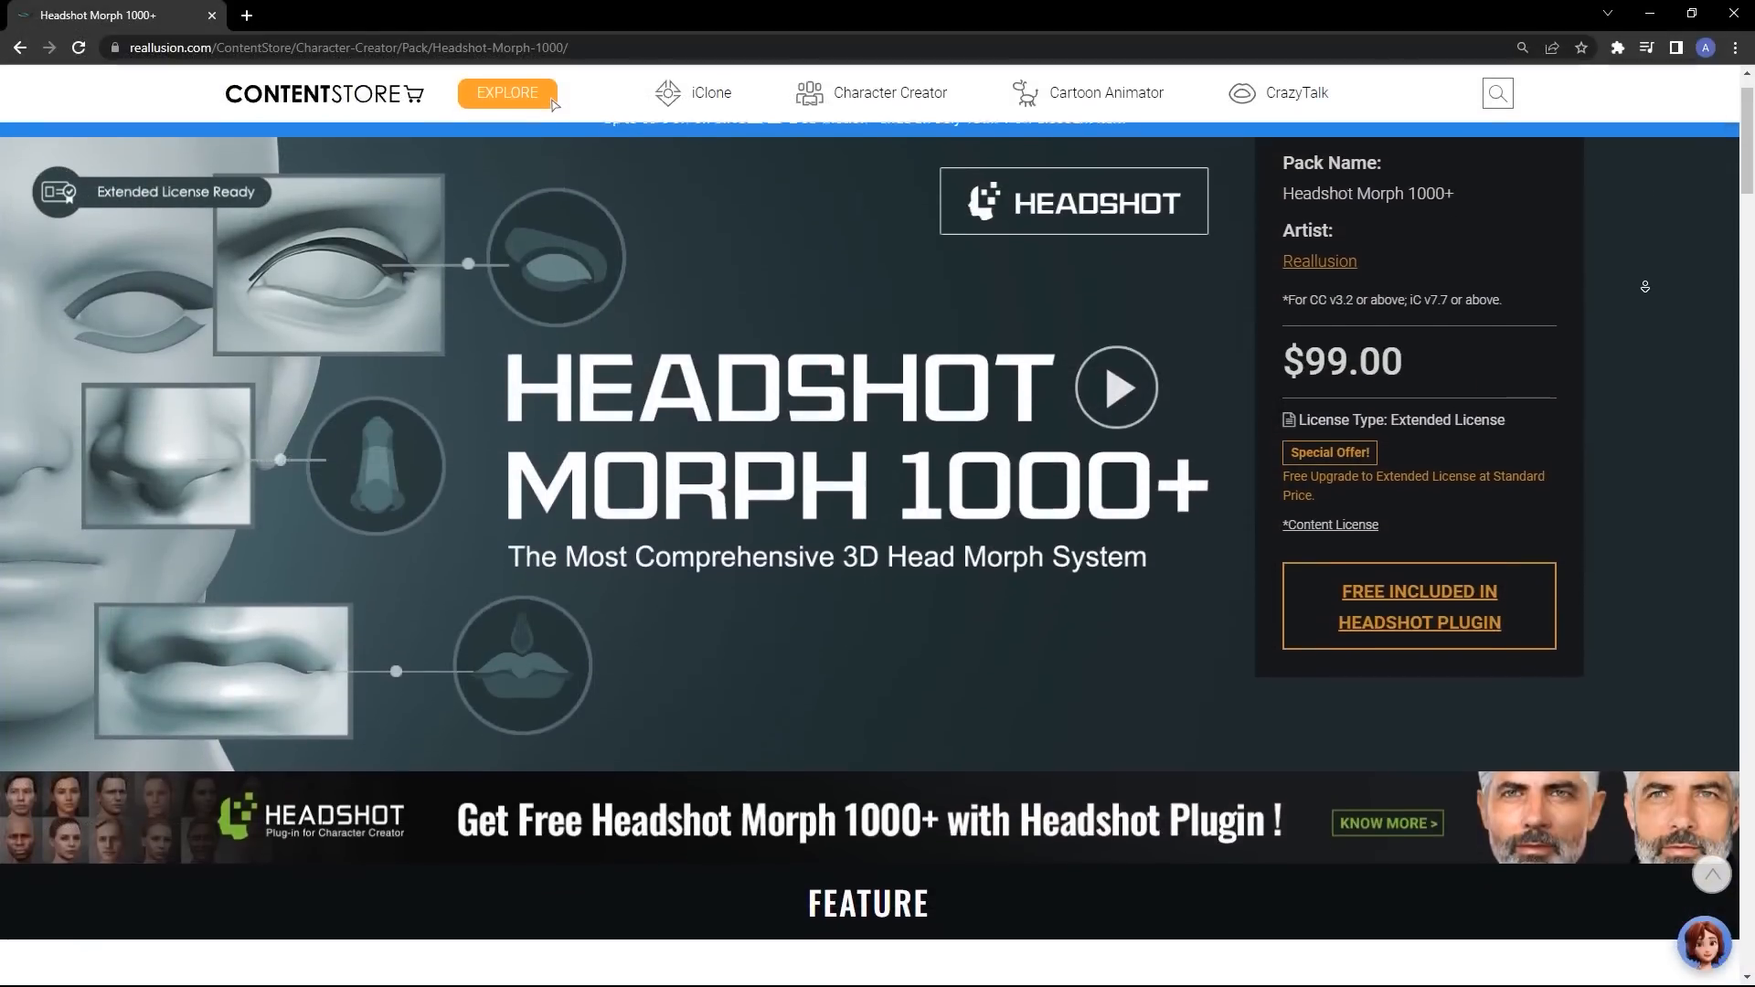
Step: Look over the Headshot Morph 1000+ store page, and search Character Creator's content packs for "Headshot morph"
scroll(552, 103, down, 3)
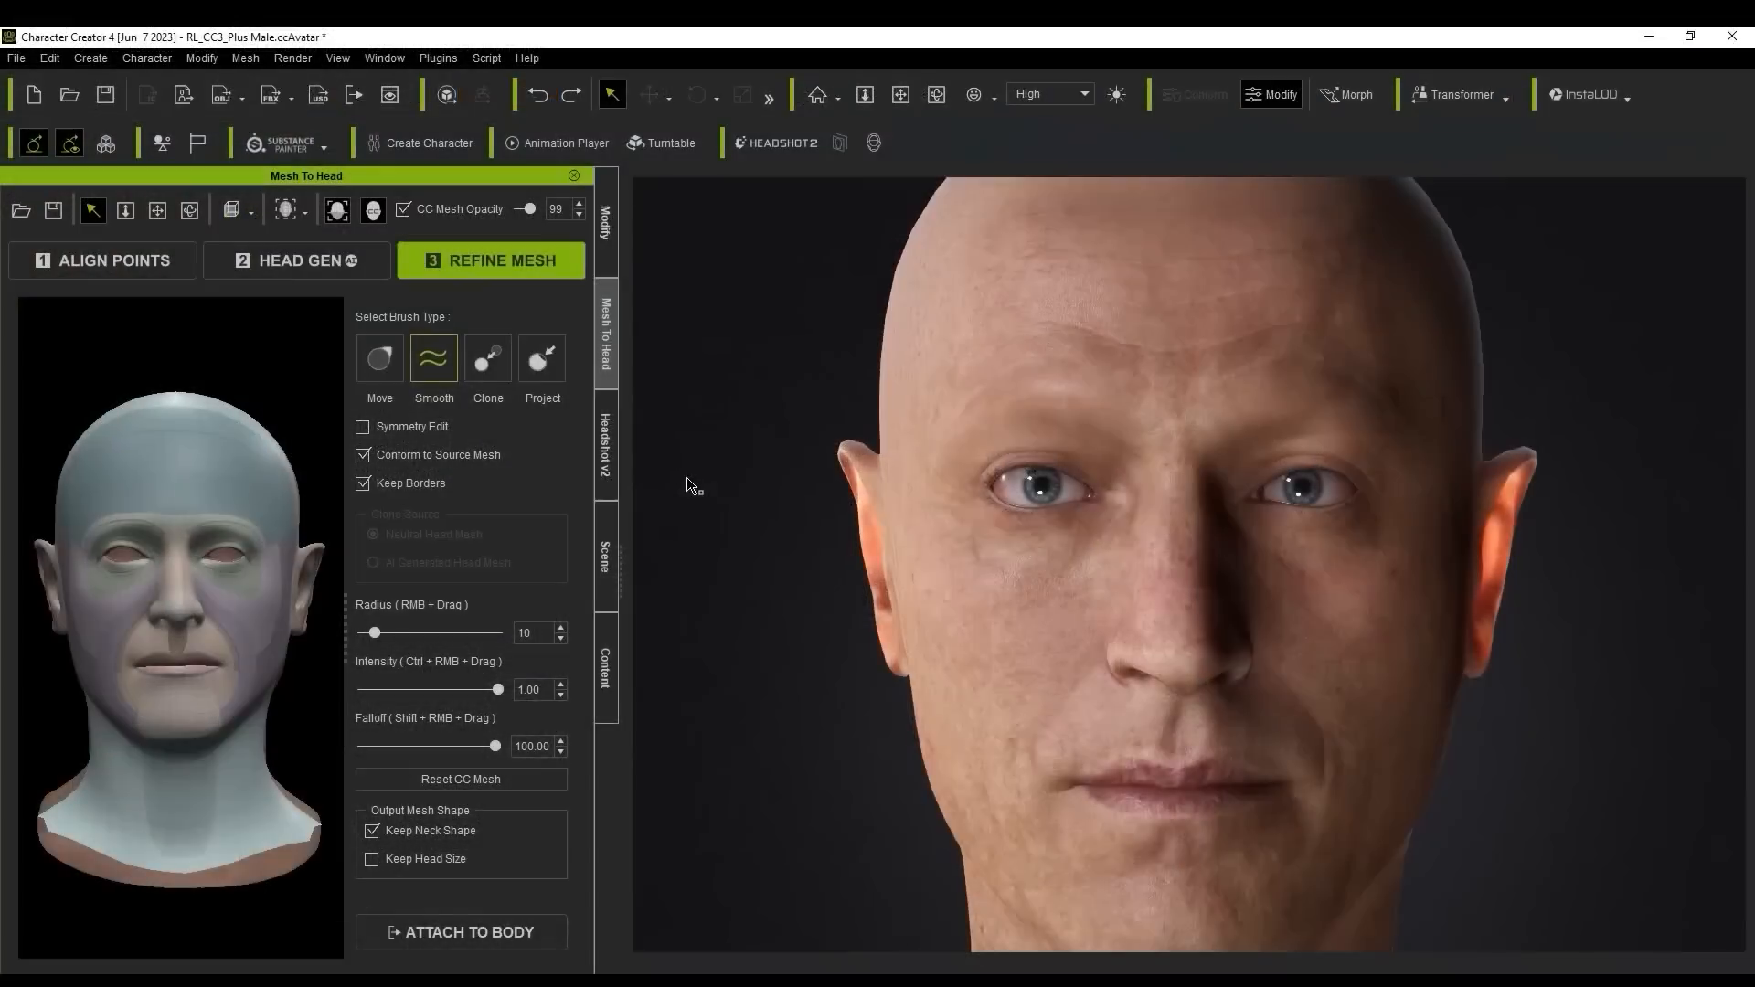
click(606, 627)
click(560, 292)
click(643, 324)
click(436, 293)
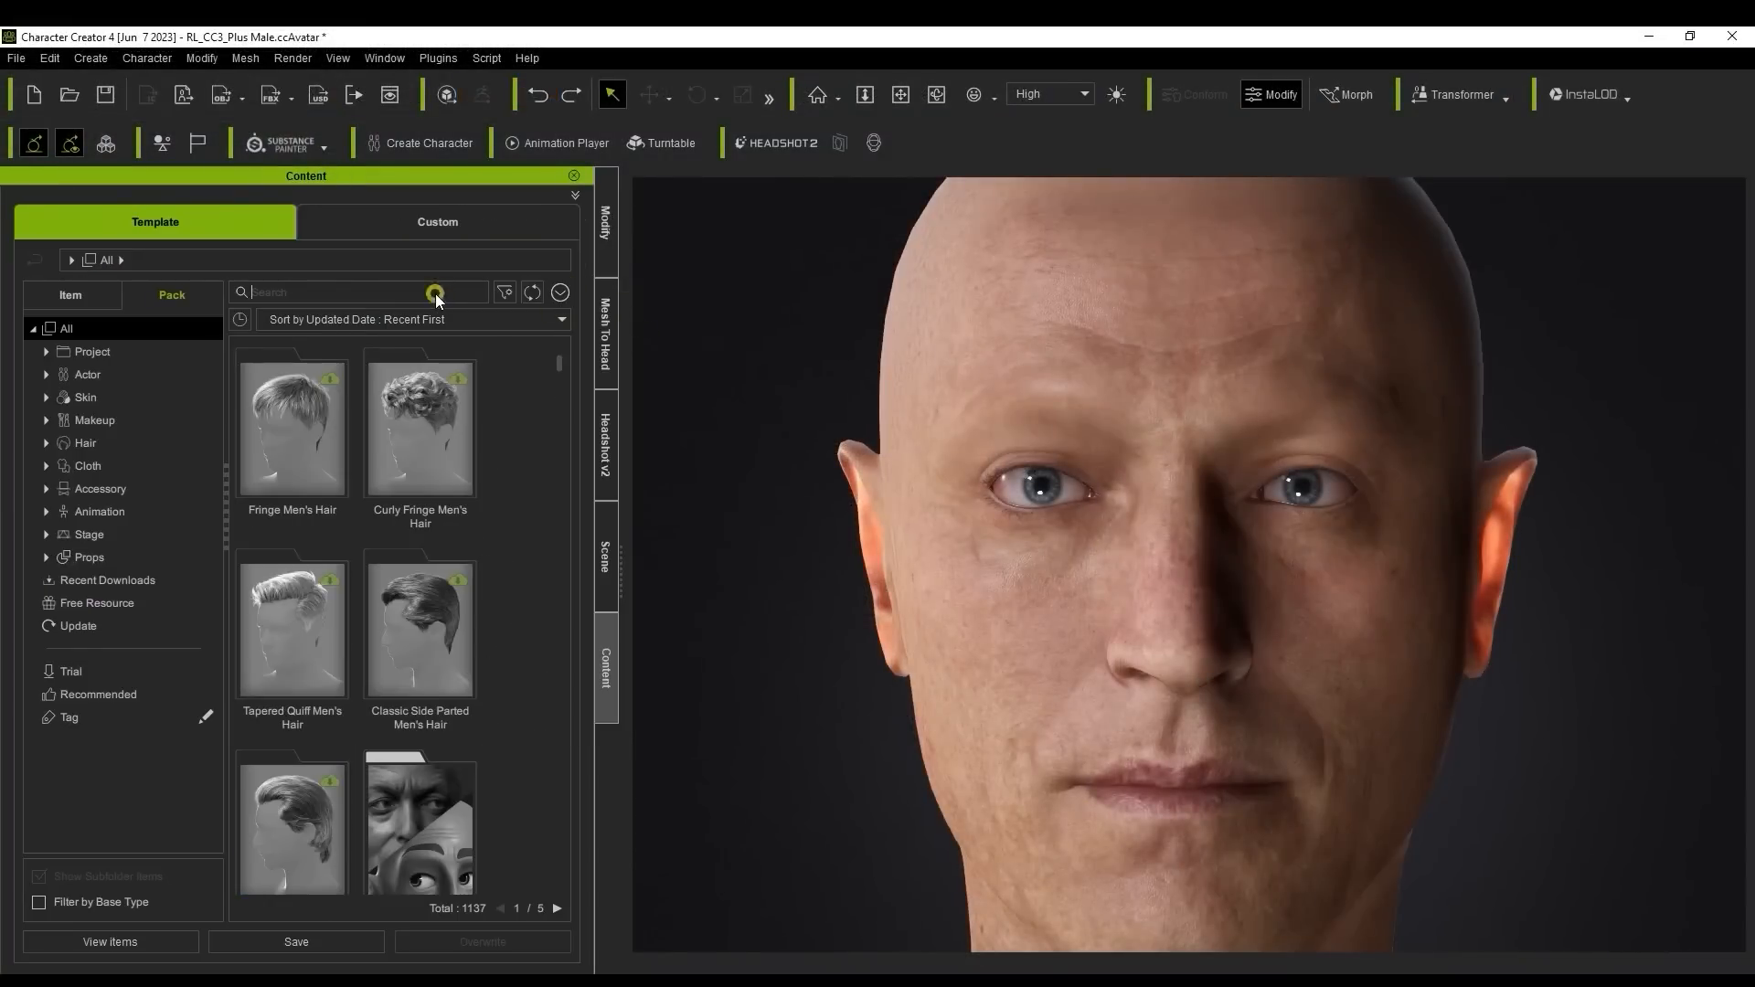
text(Headshot morph)
key(Return)
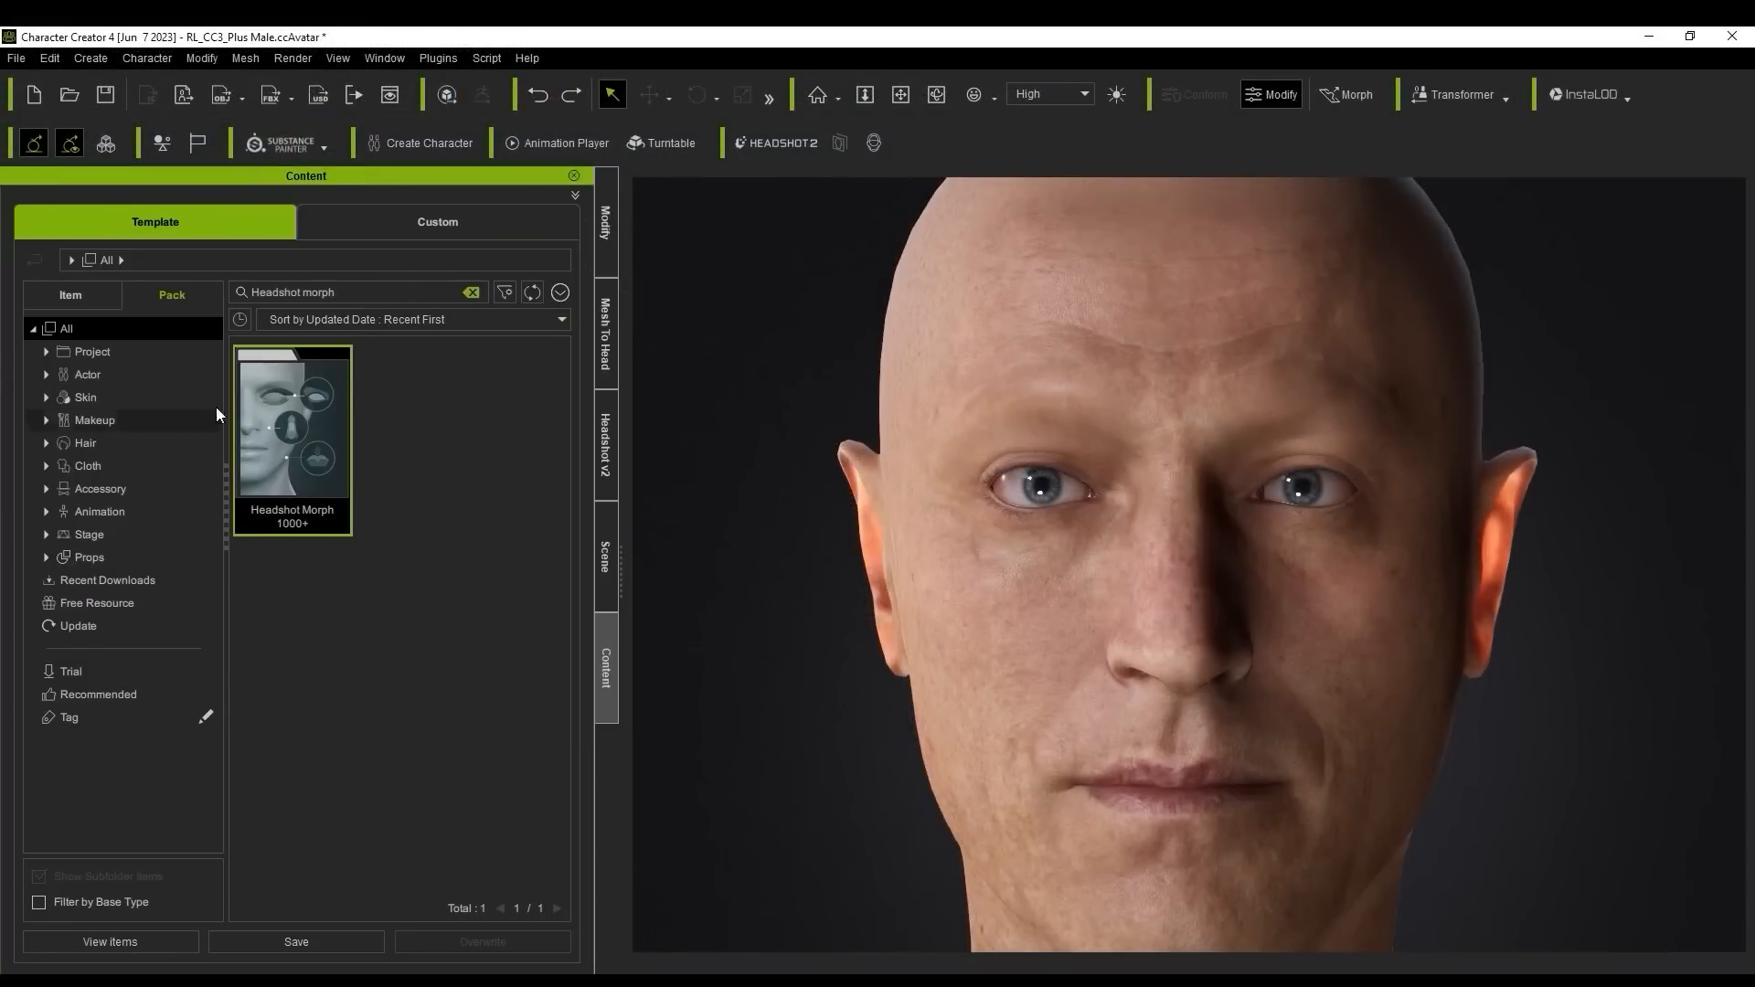
Step: Activate Sculpt Morph with the detailed face control areas, reshape the nose tip, and lower Forehead Height to -13
click(607, 422)
click(34, 235)
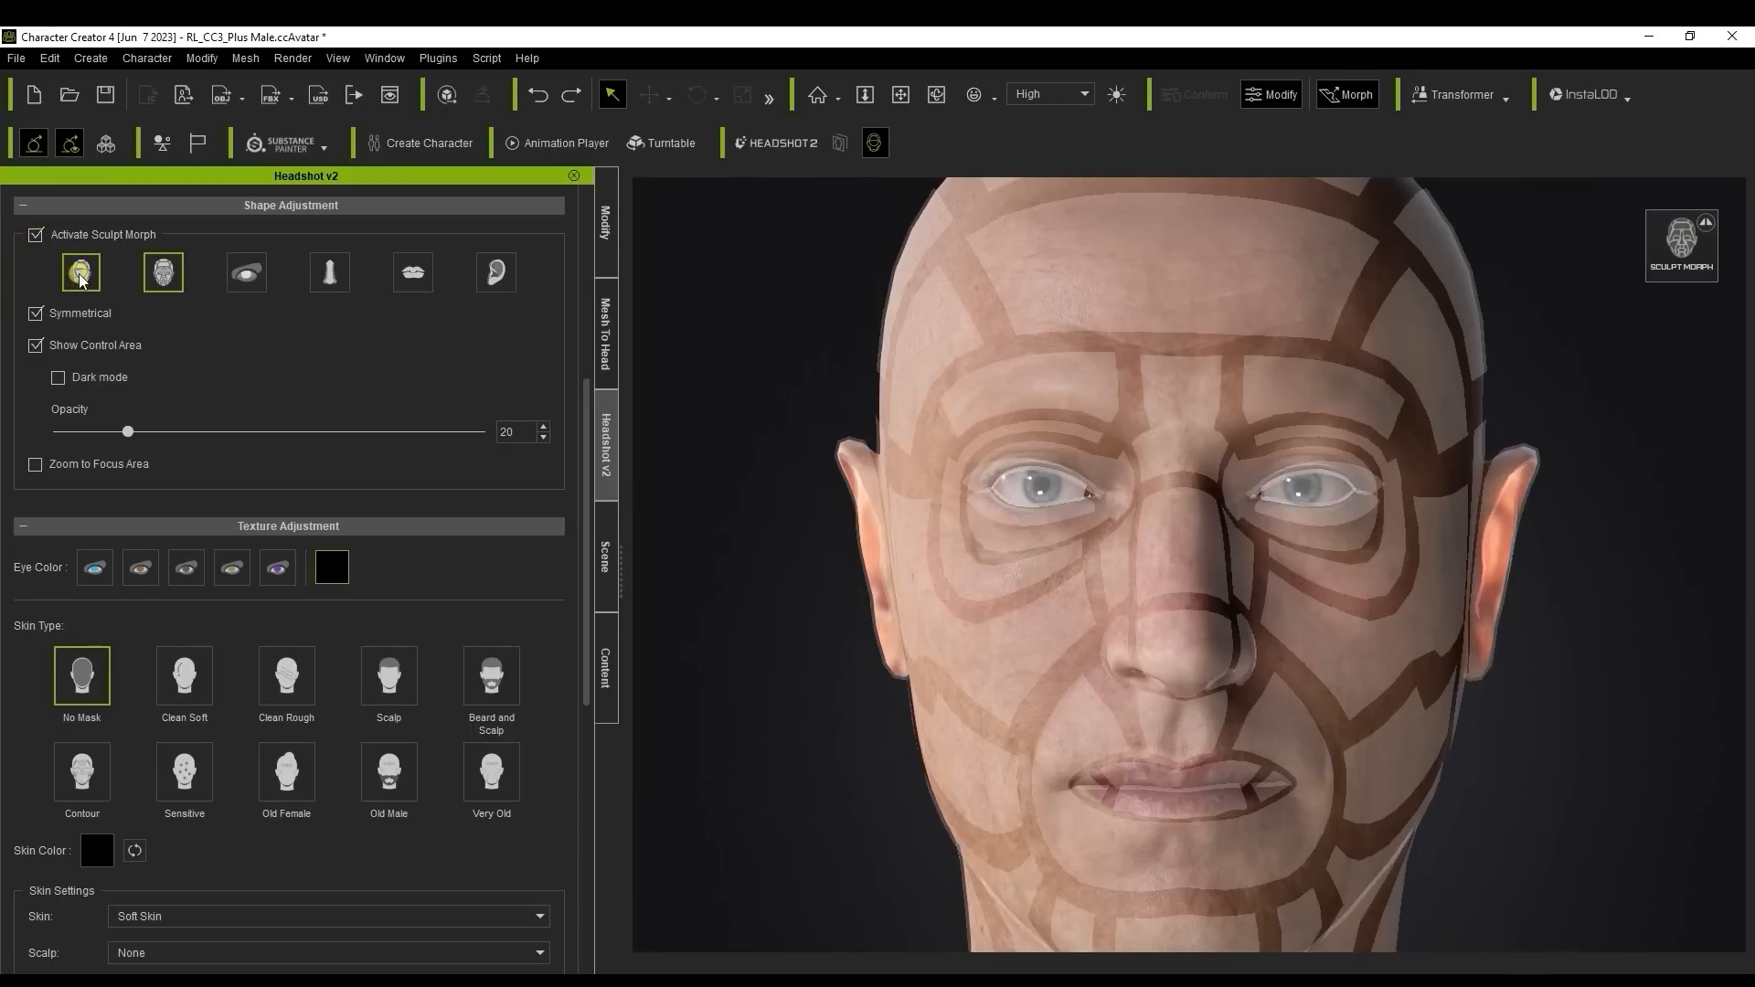
click(164, 273)
mouse_move(1188, 665)
mouse_down()
mouse_move(1190, 711)
mouse_move(859, 674)
mouse_move(1229, 669)
mouse_up()
drag(1165, 309, 1168, 338)
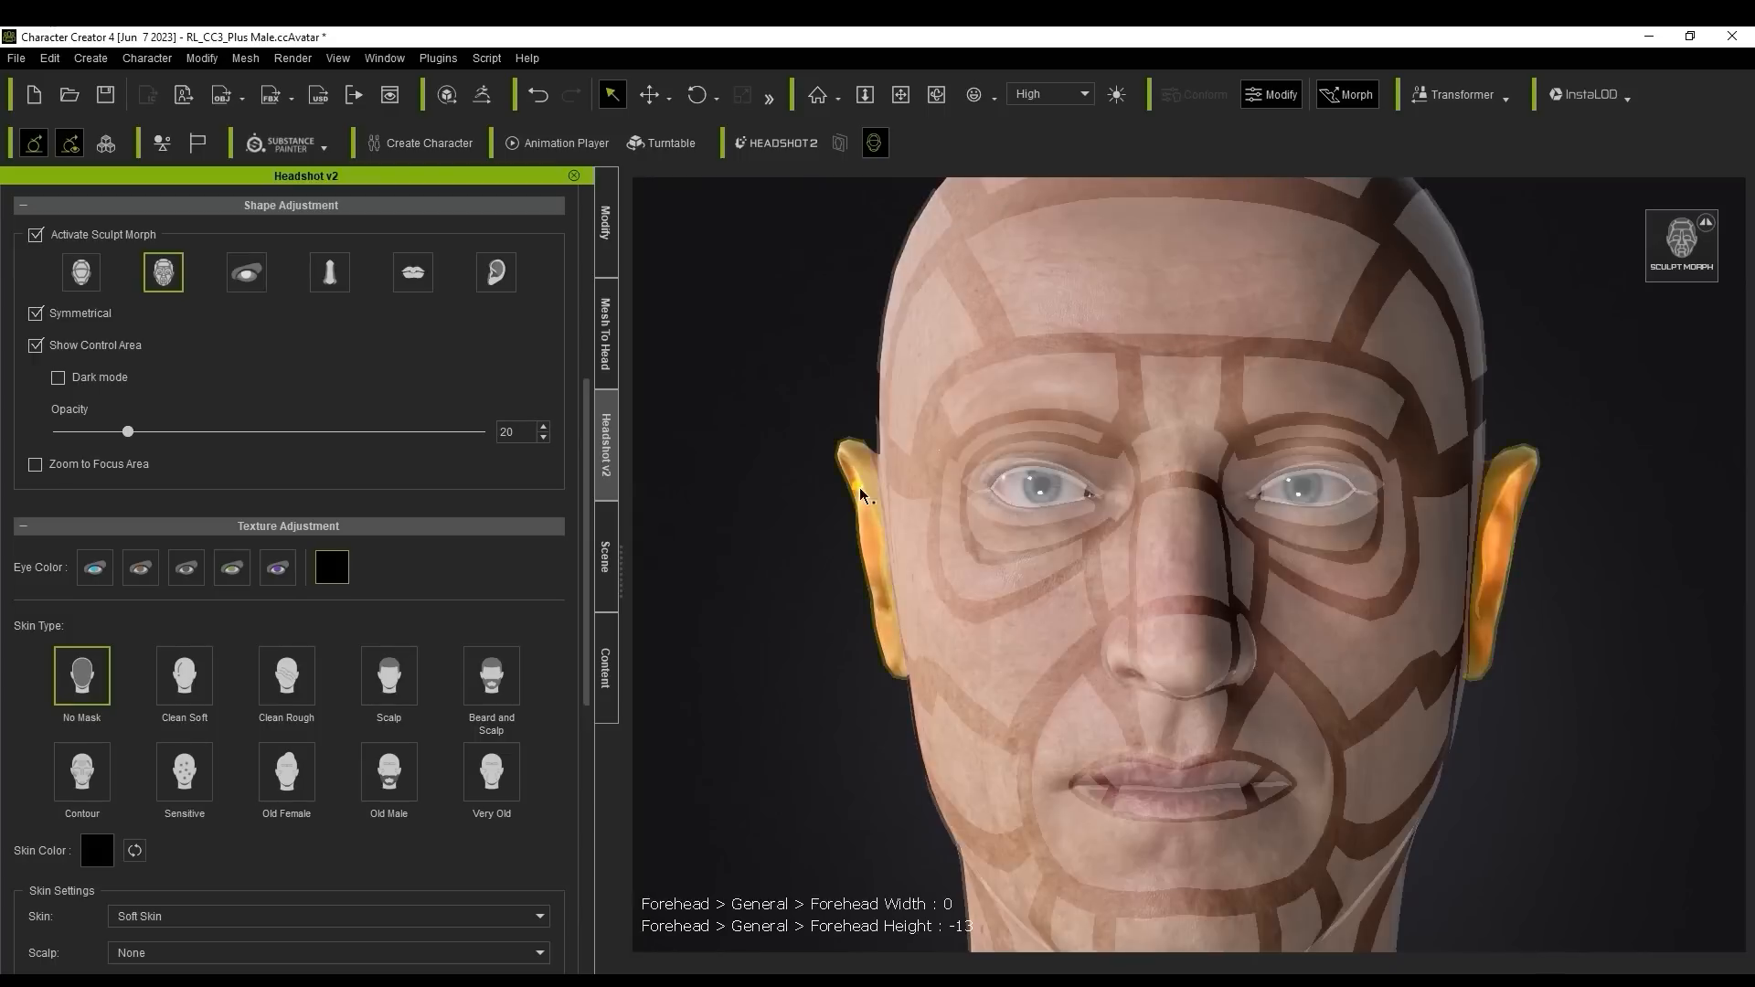
Step: Reshape the ears and lower cheeks with the face control areas, and set Lip Curve to -2 and Lip Scale to 44
drag(867, 539, 813, 578)
drag(1060, 816, 1078, 843)
drag(1194, 794, 1199, 757)
Step: Switch to the mouth control areas, set Mouth Height to -55 and Mouth Width to -13, and deactivate Sculpt Morph
click(413, 272)
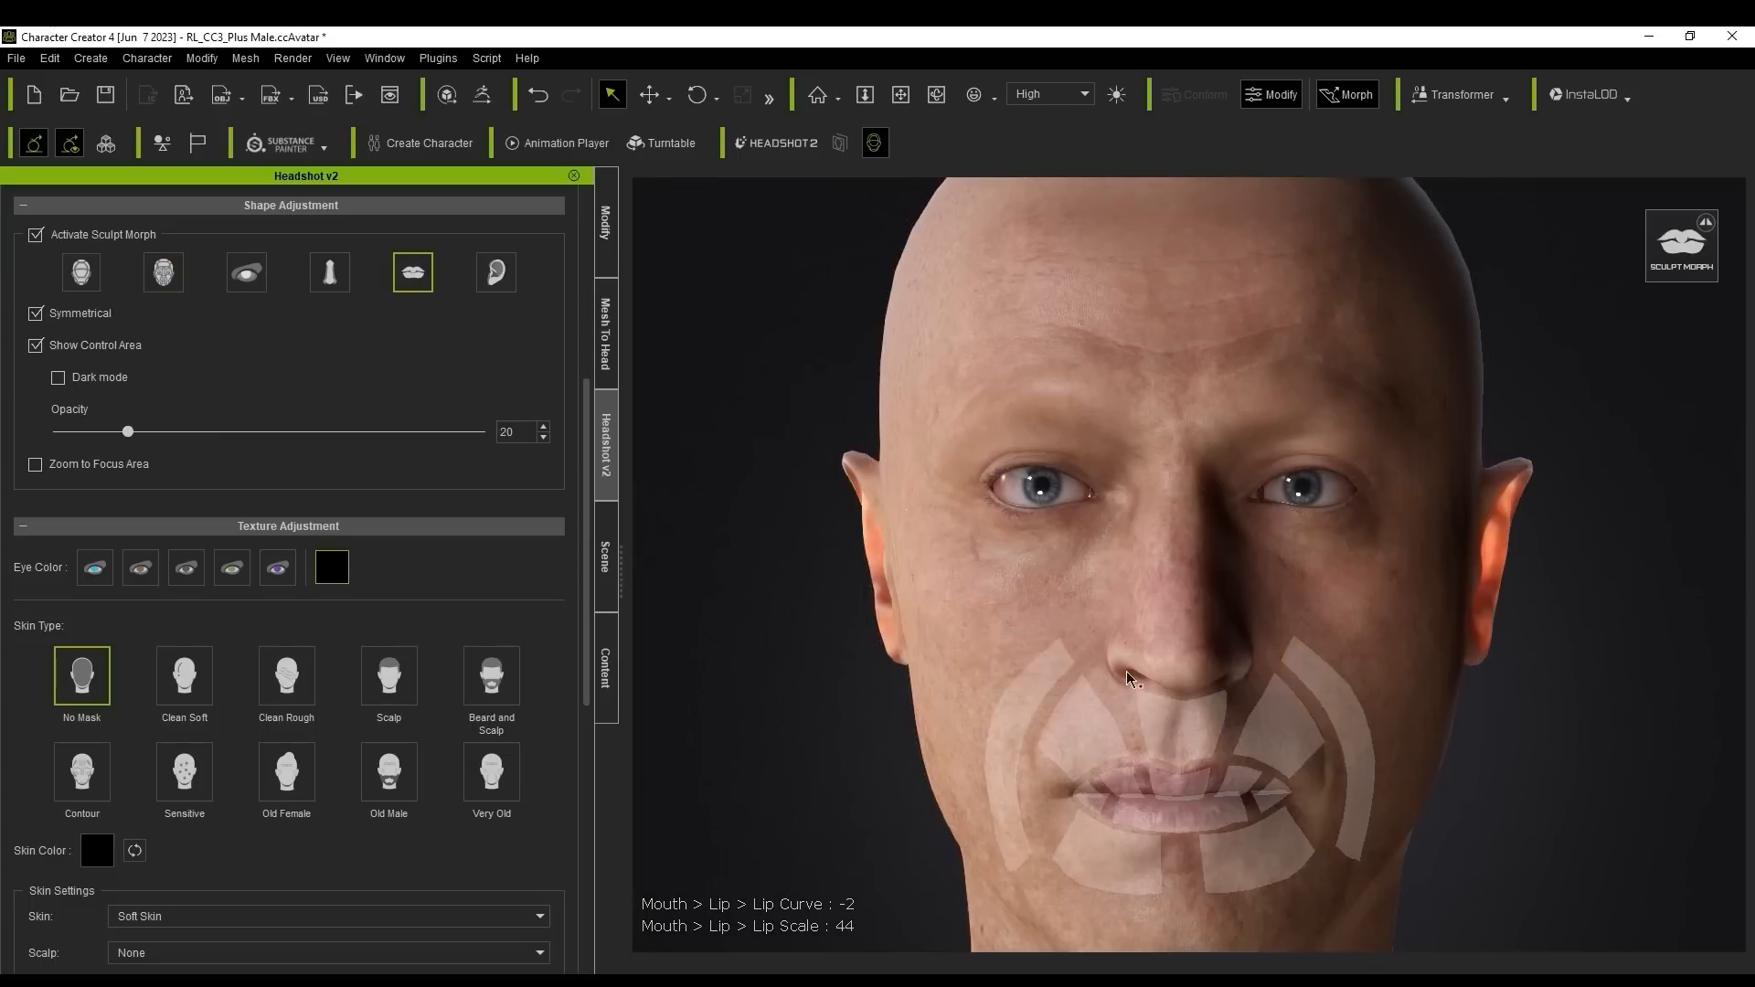
mouse_move(1303, 791)
mouse_down()
mouse_move(1396, 680)
mouse_move(1389, 798)
mouse_up()
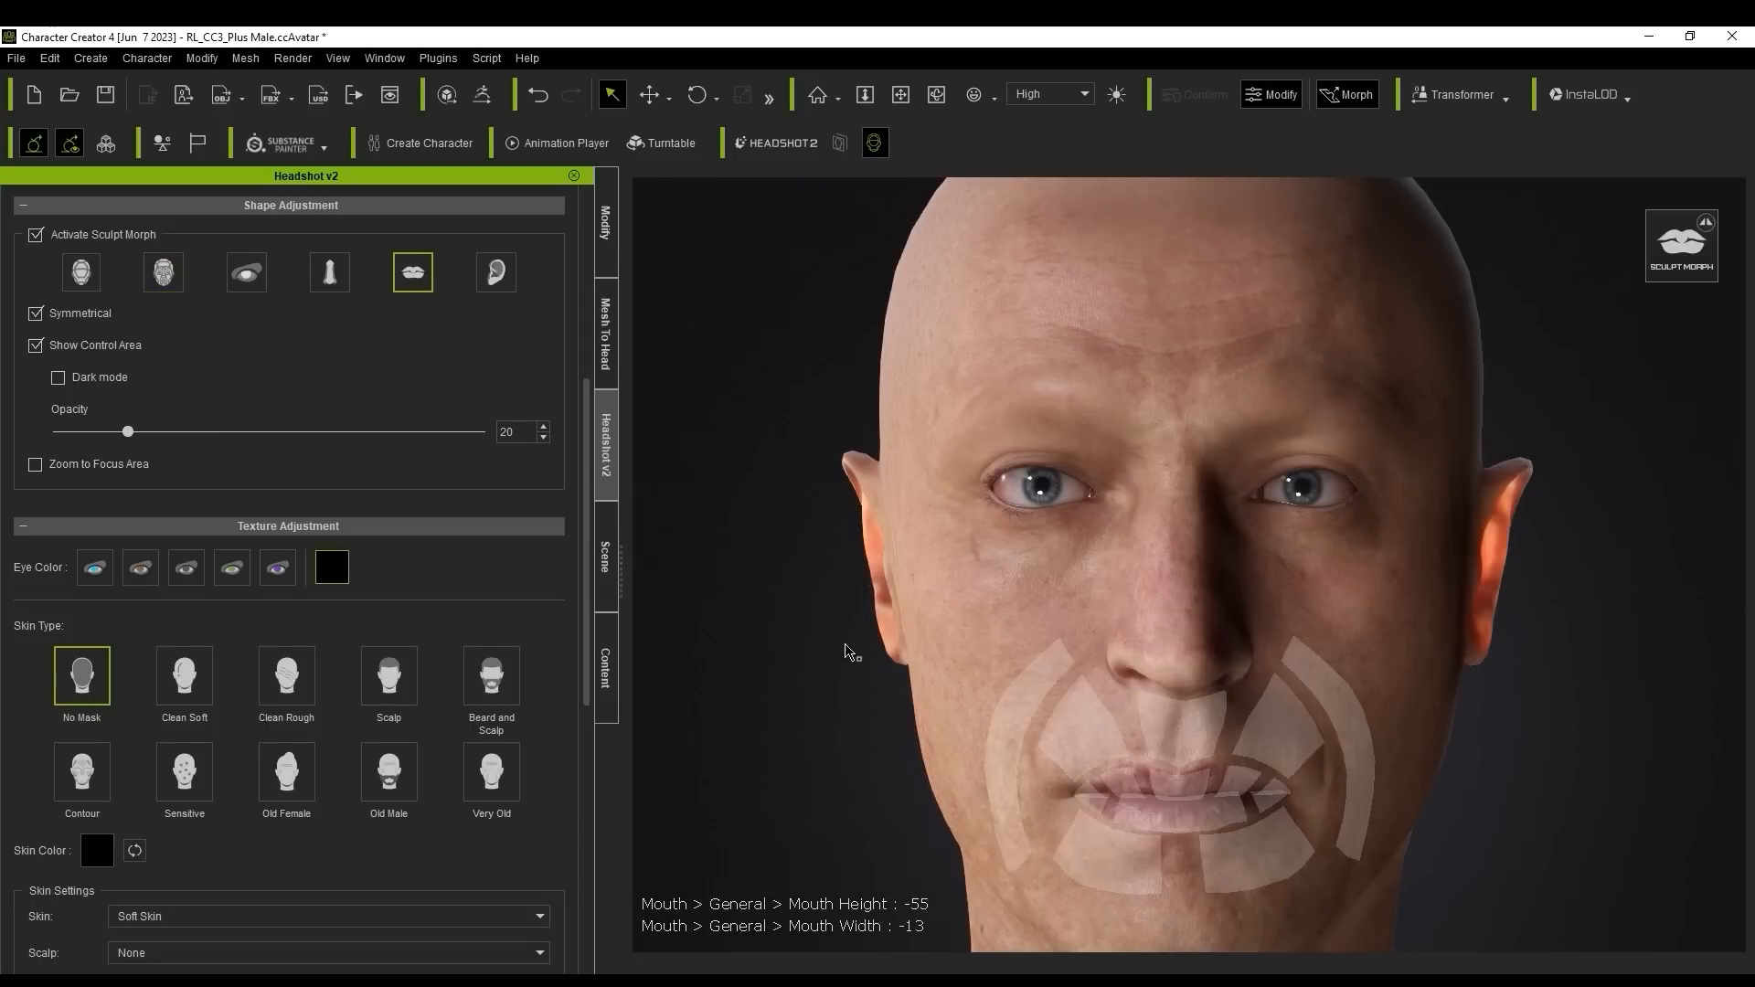
click(35, 235)
Step: Try the preset eye colors on the character one after another
scroll(1243, 494, up, 3)
middle_drag(1231, 470, 1243, 544)
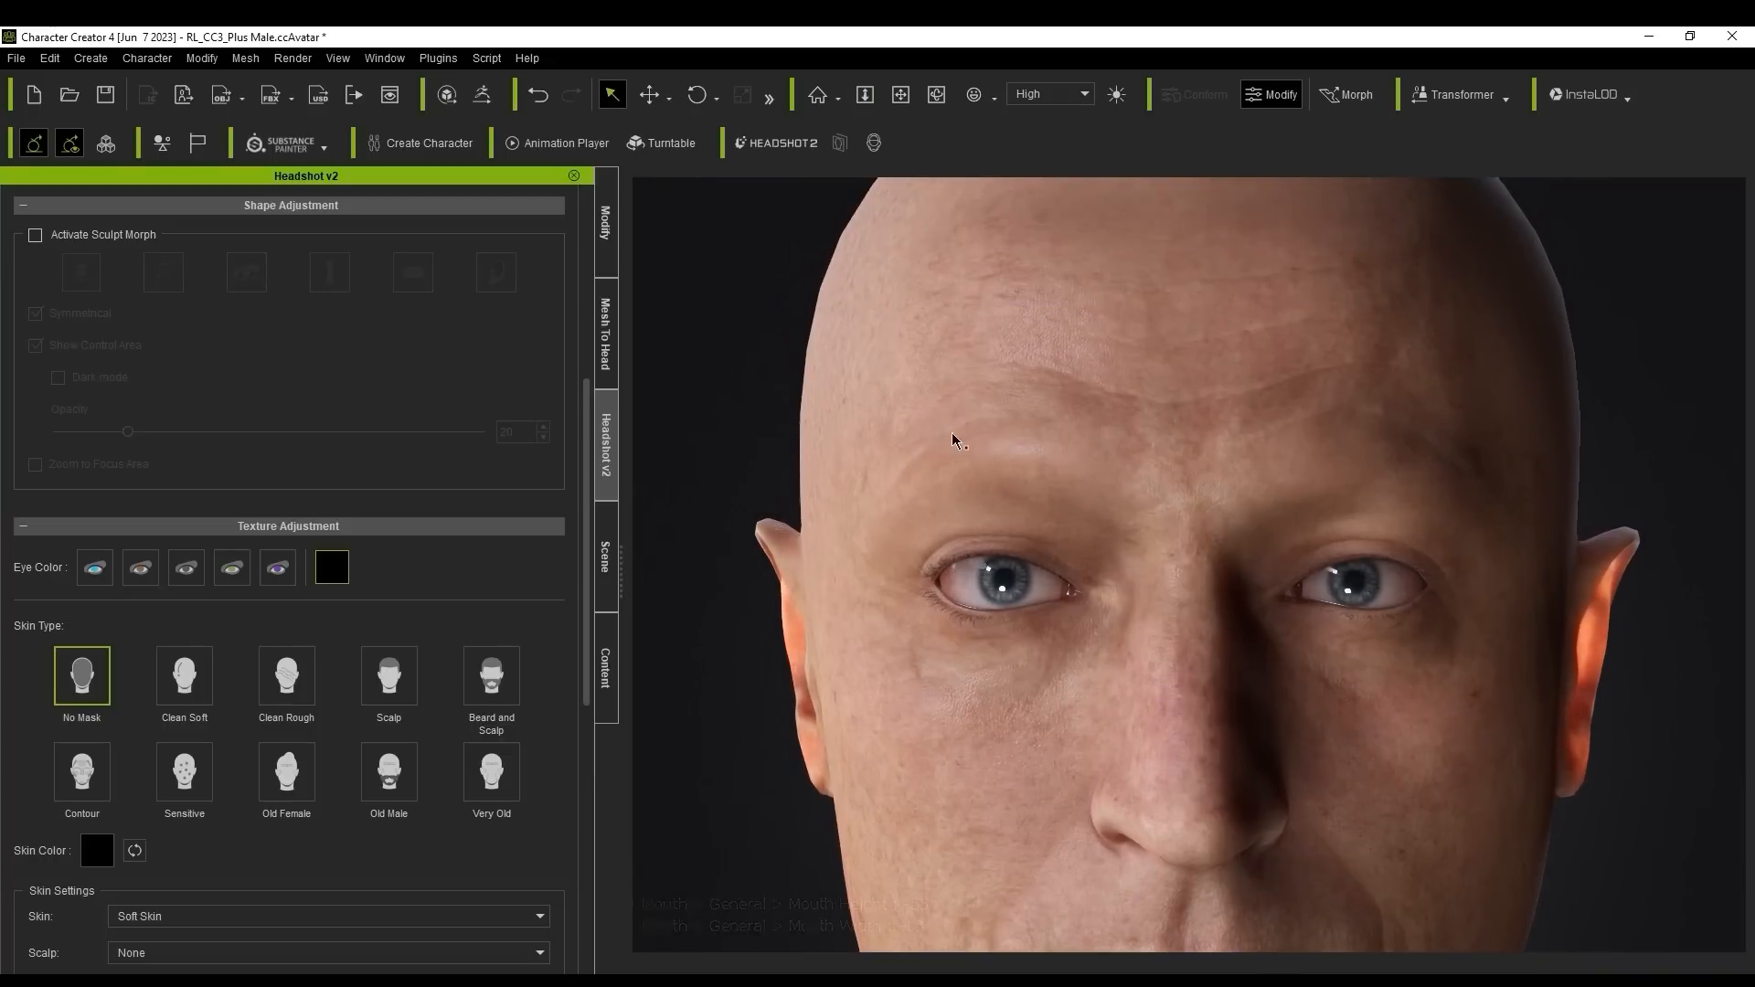
click(140, 567)
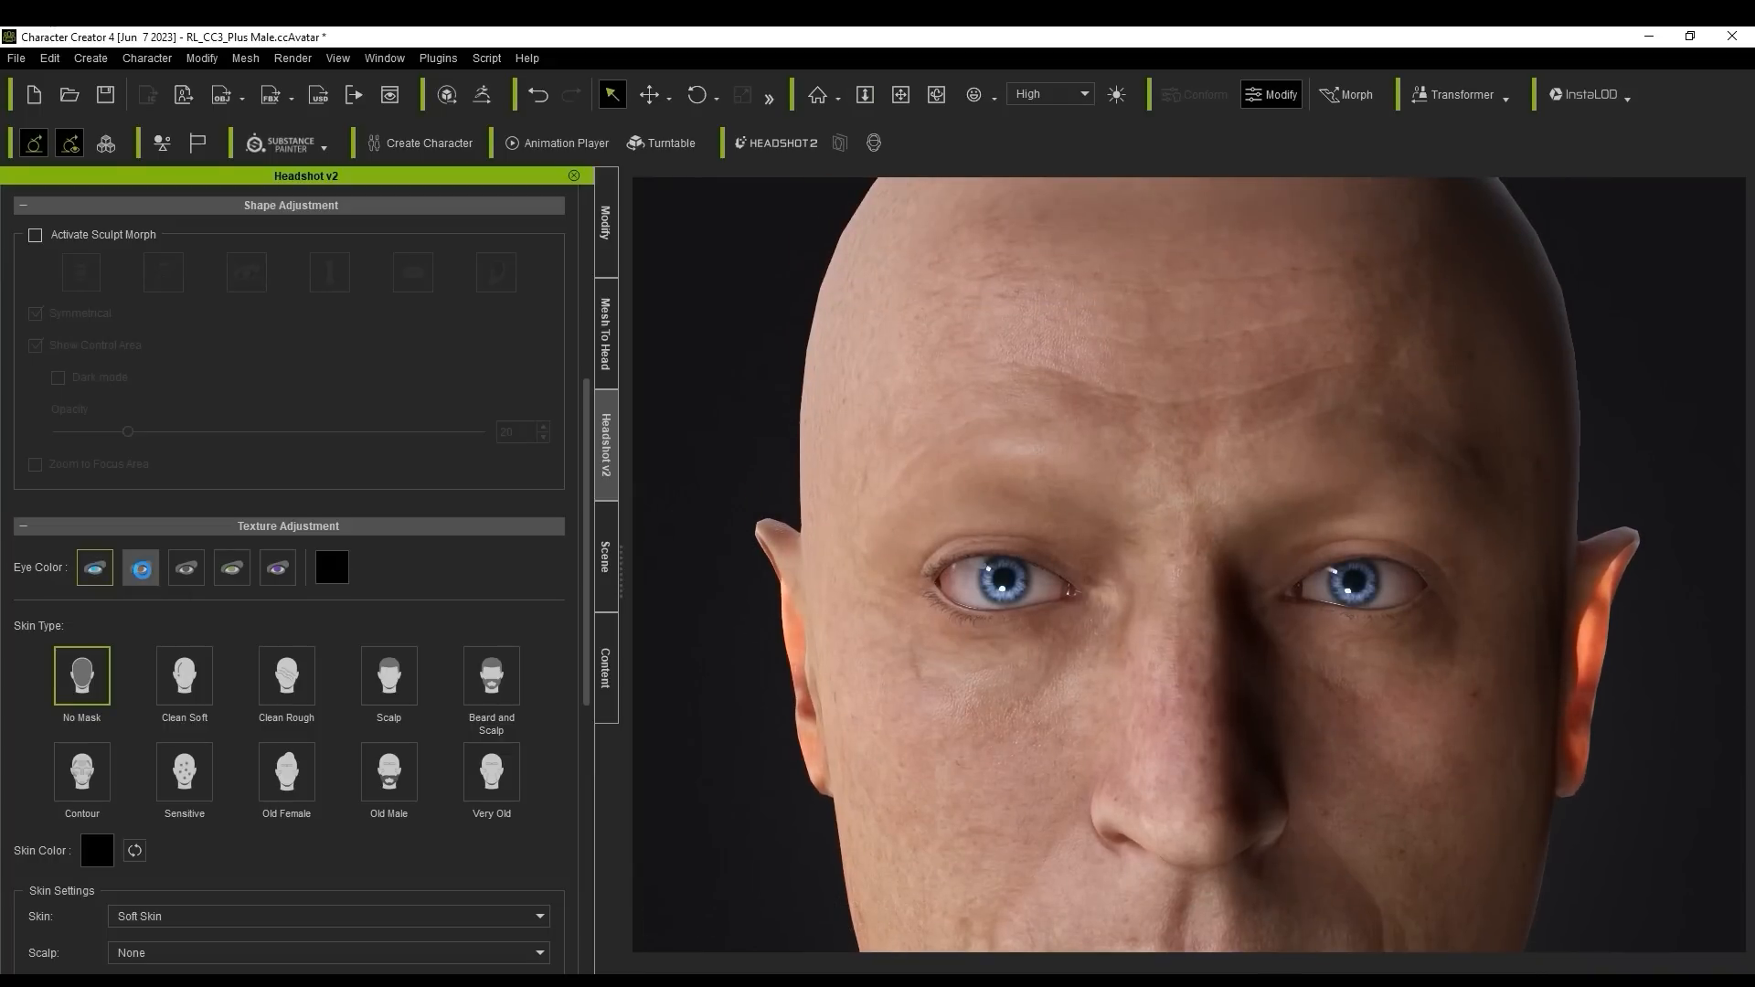
click(184, 570)
click(231, 568)
click(264, 573)
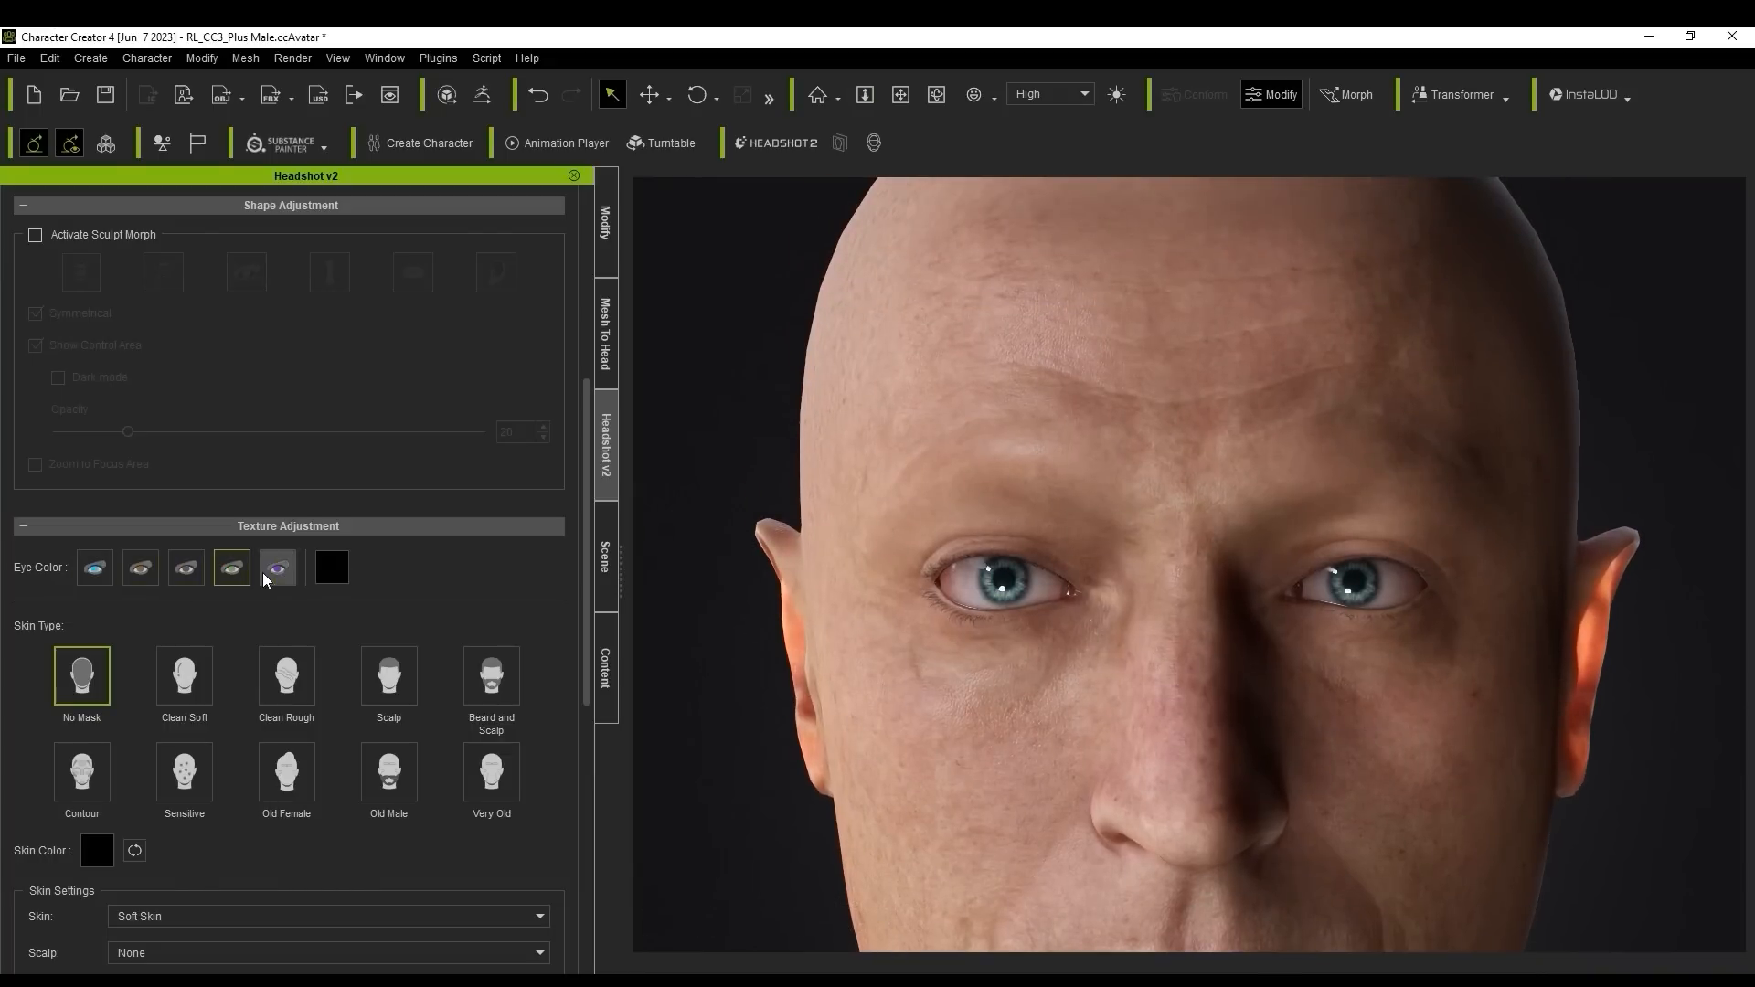
Step: Give the eyes a custom brown color
click(334, 567)
drag(340, 570, 532, 330)
drag(628, 443, 621, 434)
click(662, 434)
click(688, 320)
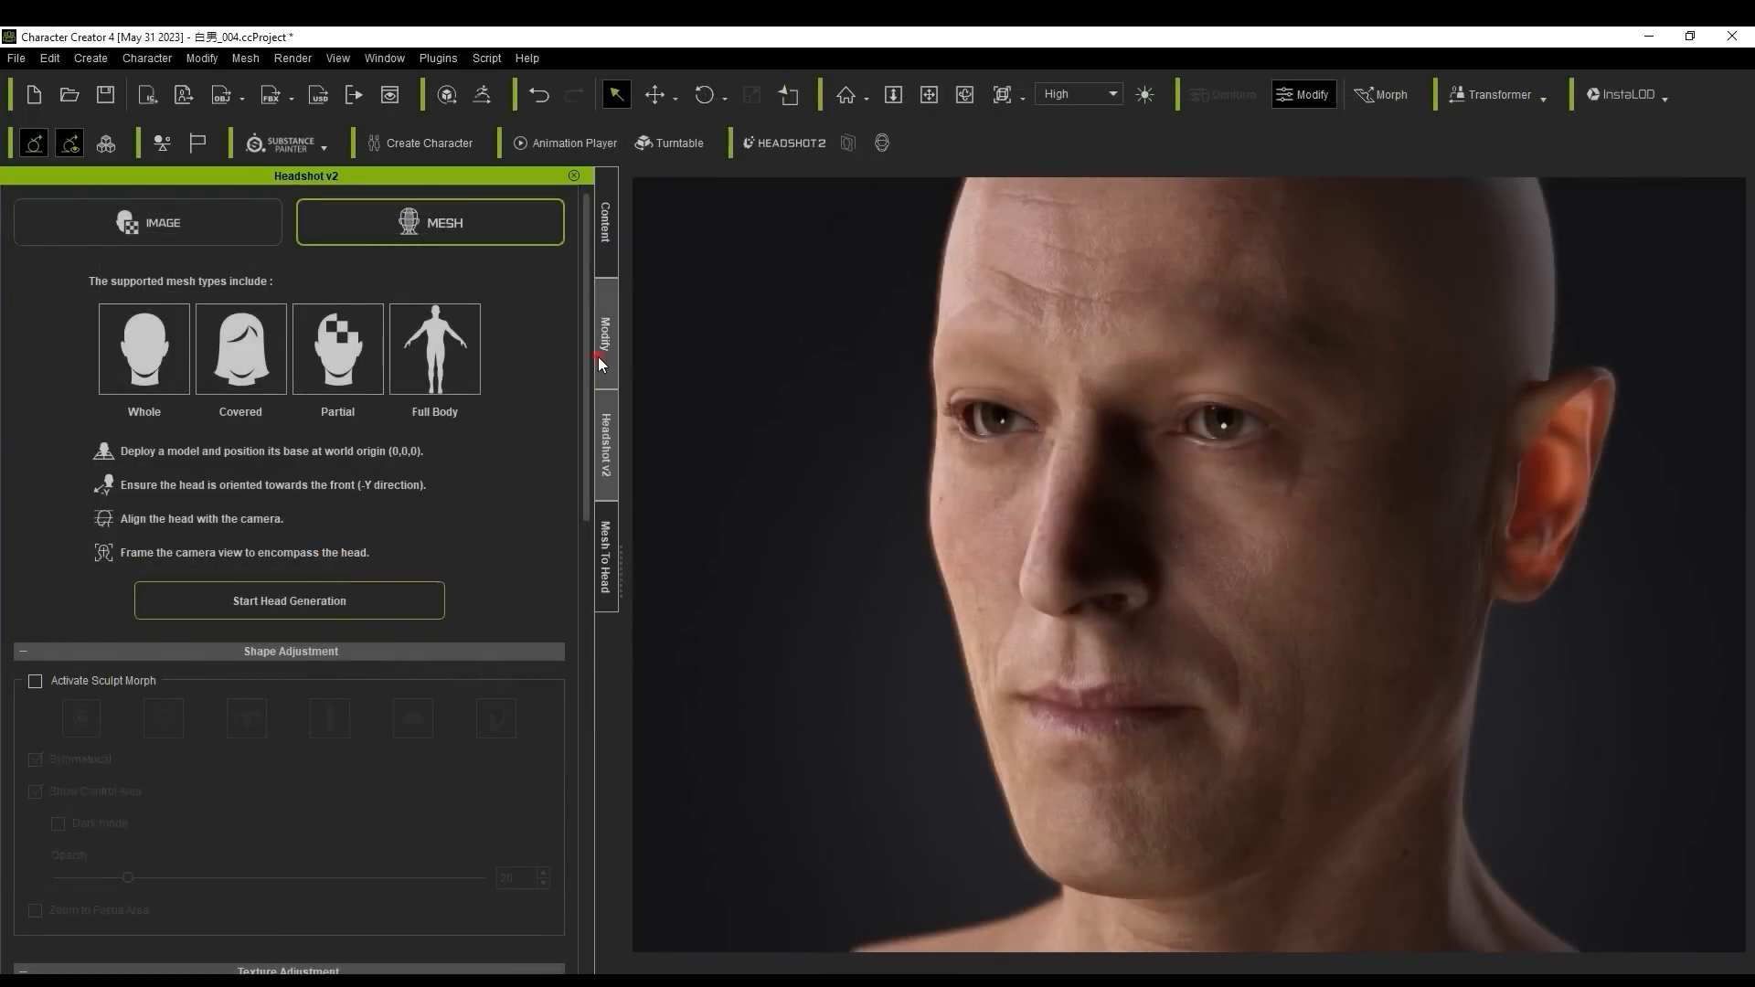
Step: In the Headshot Eyeball morphs, set Eyeball Scale to 69, Eyeball Height to 1 and Eyeball Depth to 38
click(600, 355)
drag(289, 417, 299, 714)
double_click(113, 601)
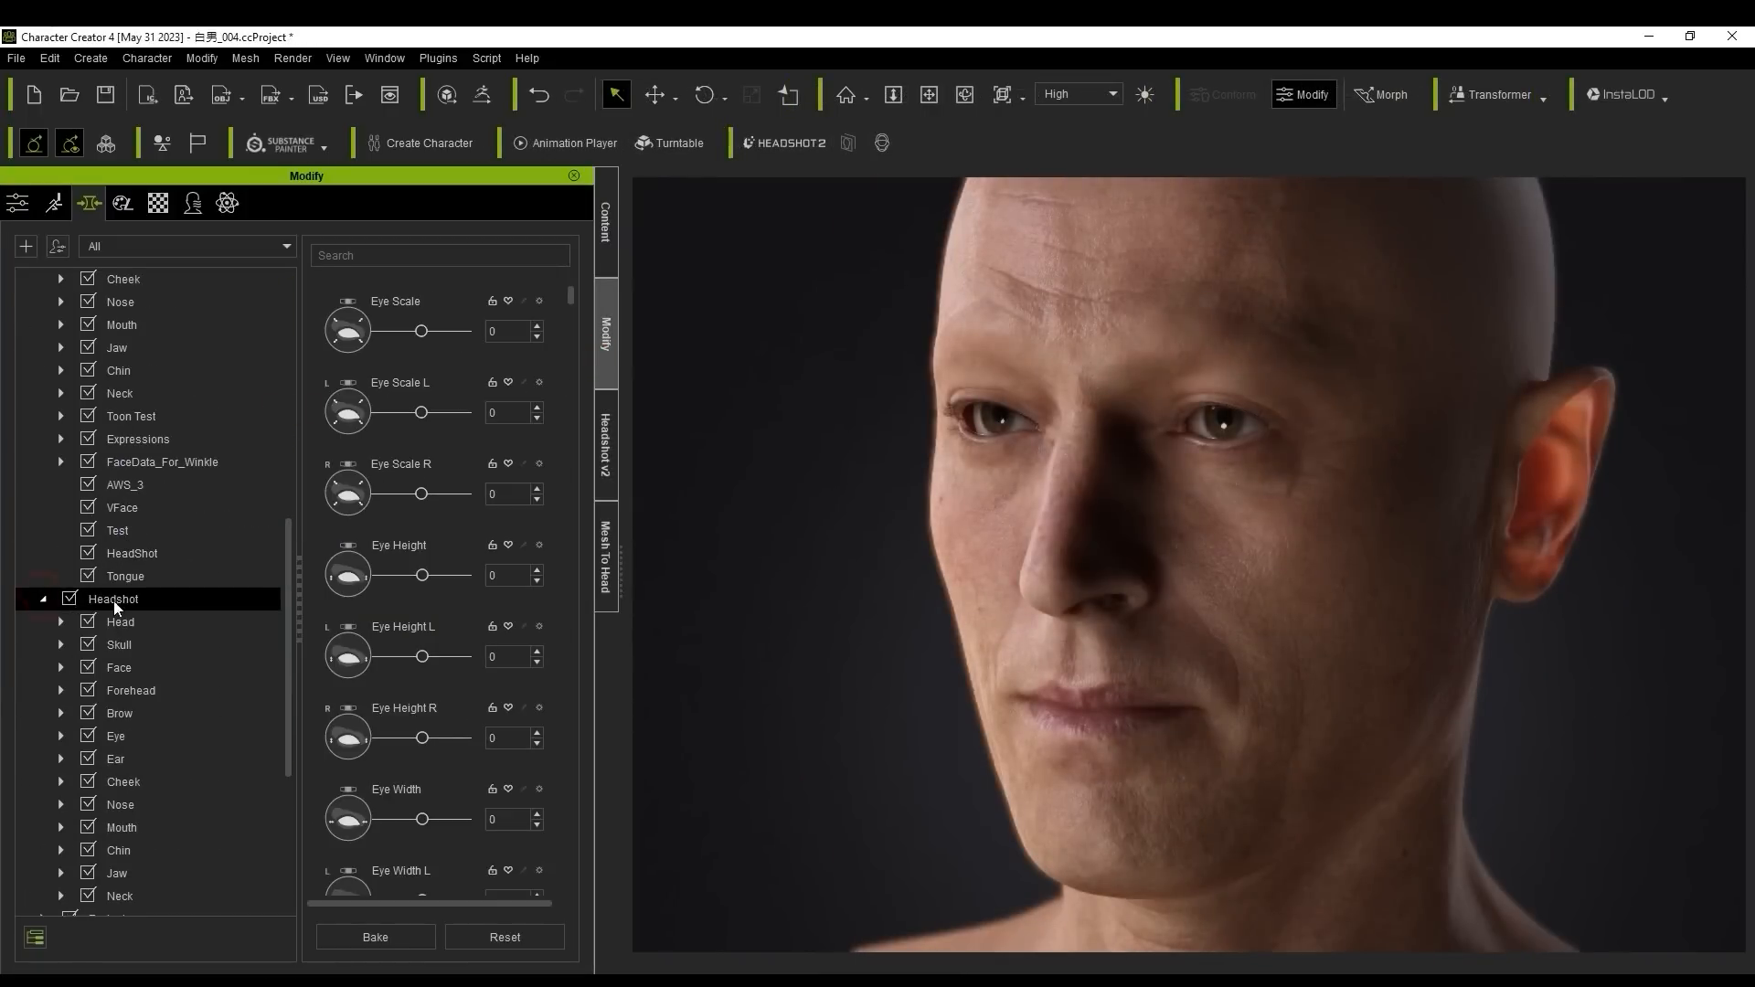
drag(288, 611, 289, 703)
click(60, 507)
click(119, 690)
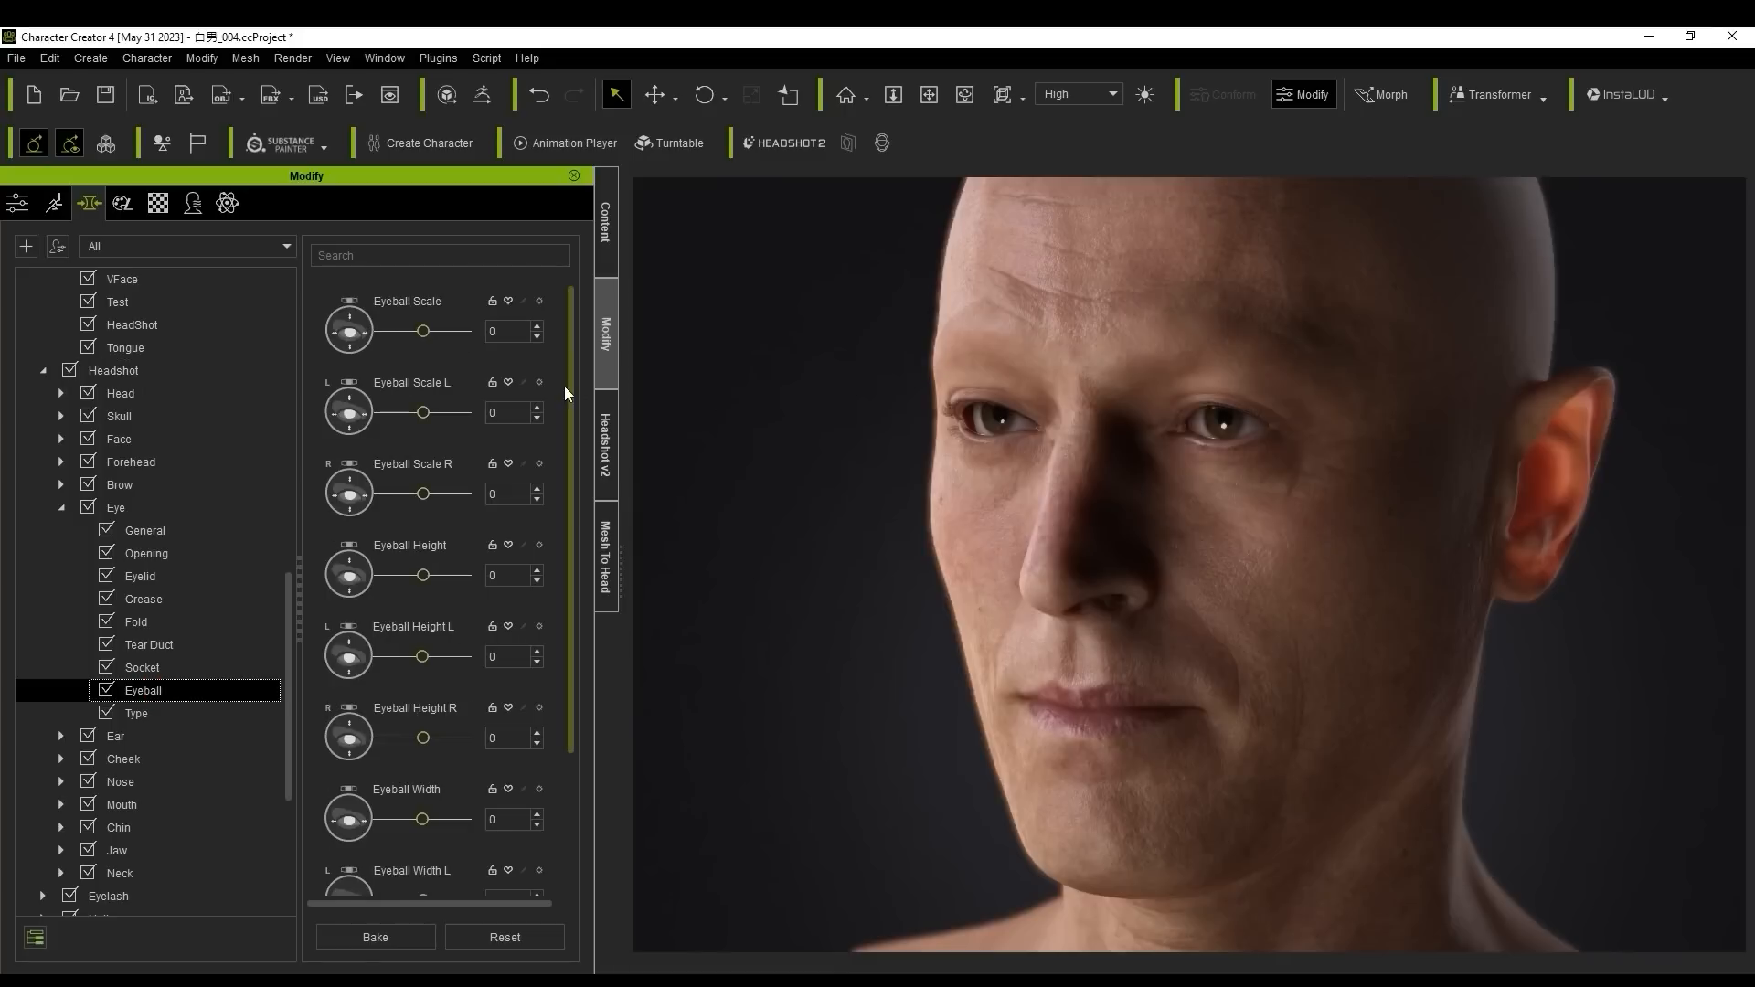
drag(567, 394, 564, 614)
drag(432, 702, 438, 700)
Step: View the face from the front and edit the facial expression so the mouth opens and bares the teeth
click(929, 94)
drag(1109, 548, 1182, 596)
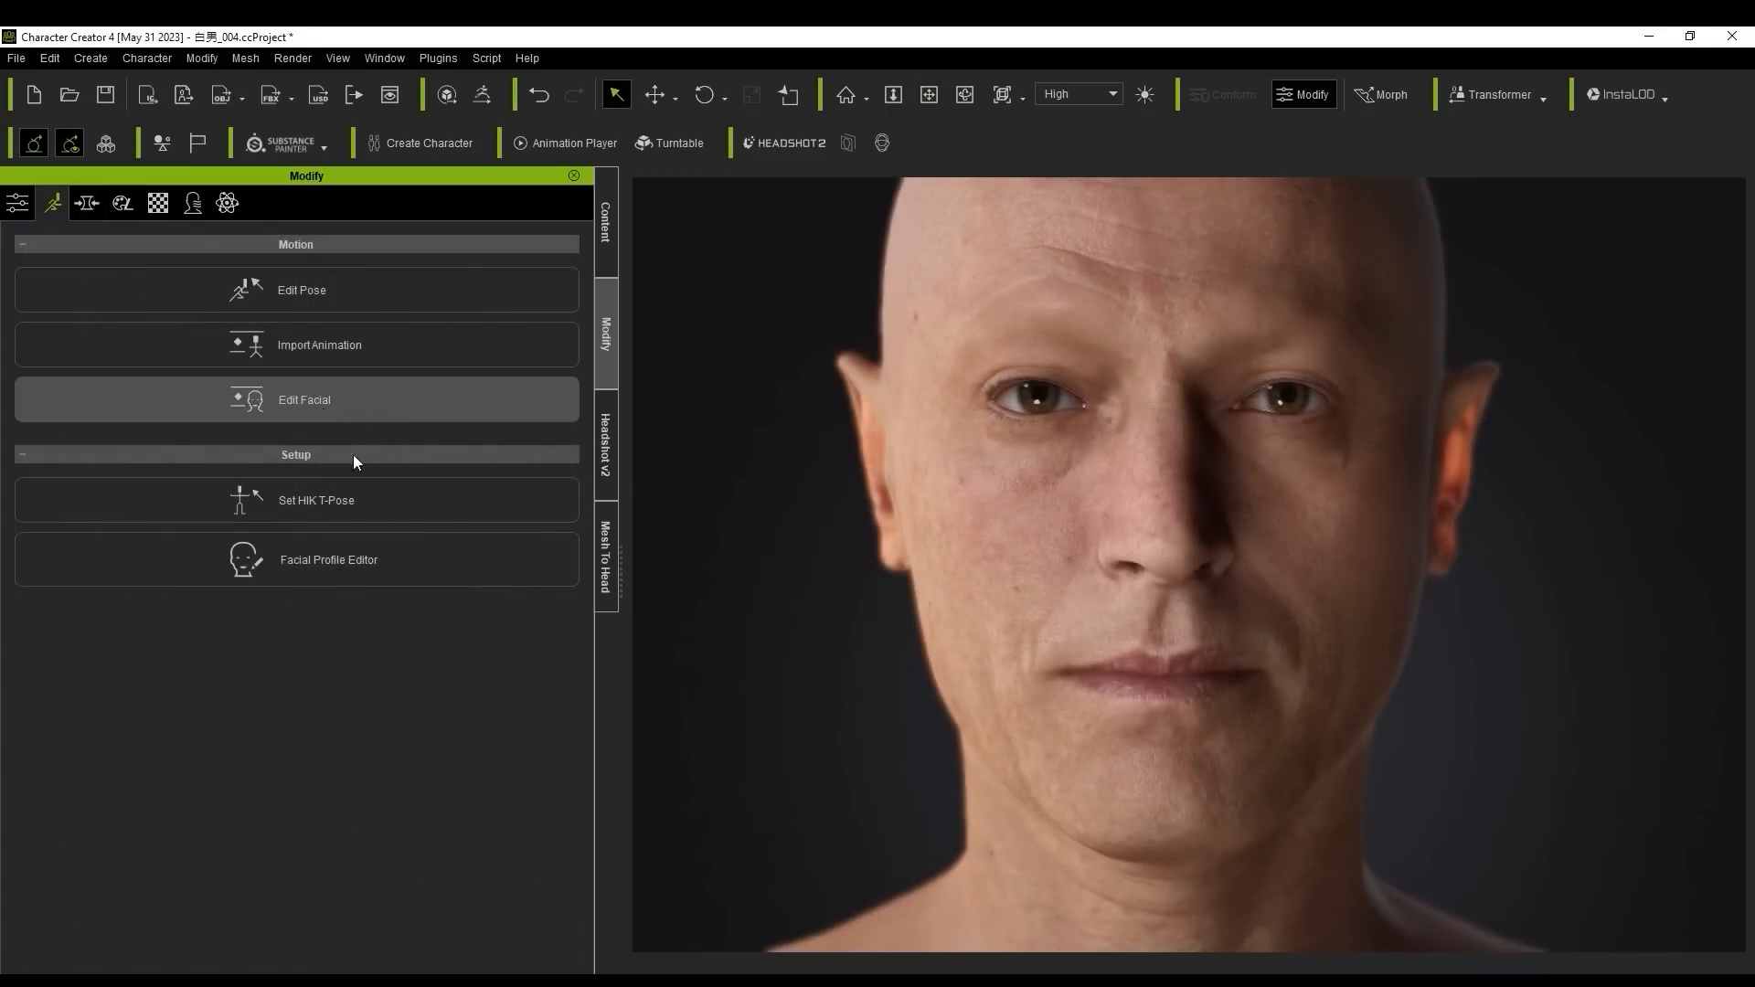
click(353, 456)
drag(320, 598, 505, 699)
click(527, 190)
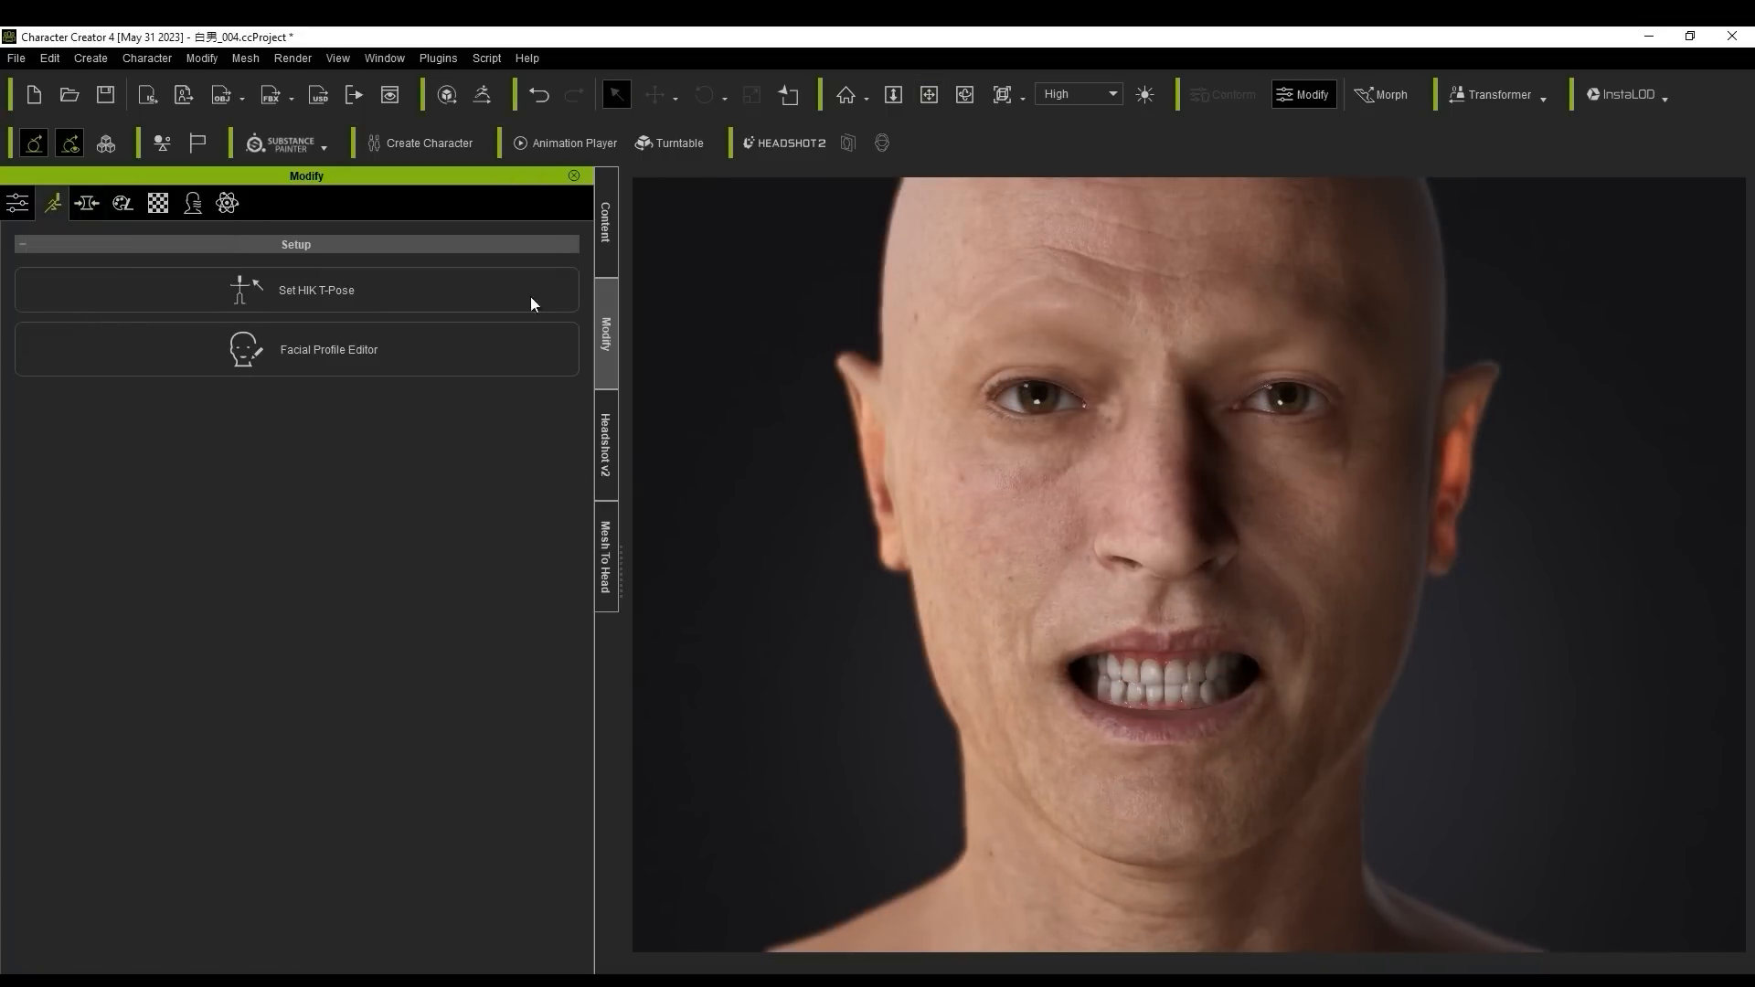
Step: Open the Headshot General morph sliders of the CC_Base_Teeth part
click(600, 356)
click(88, 203)
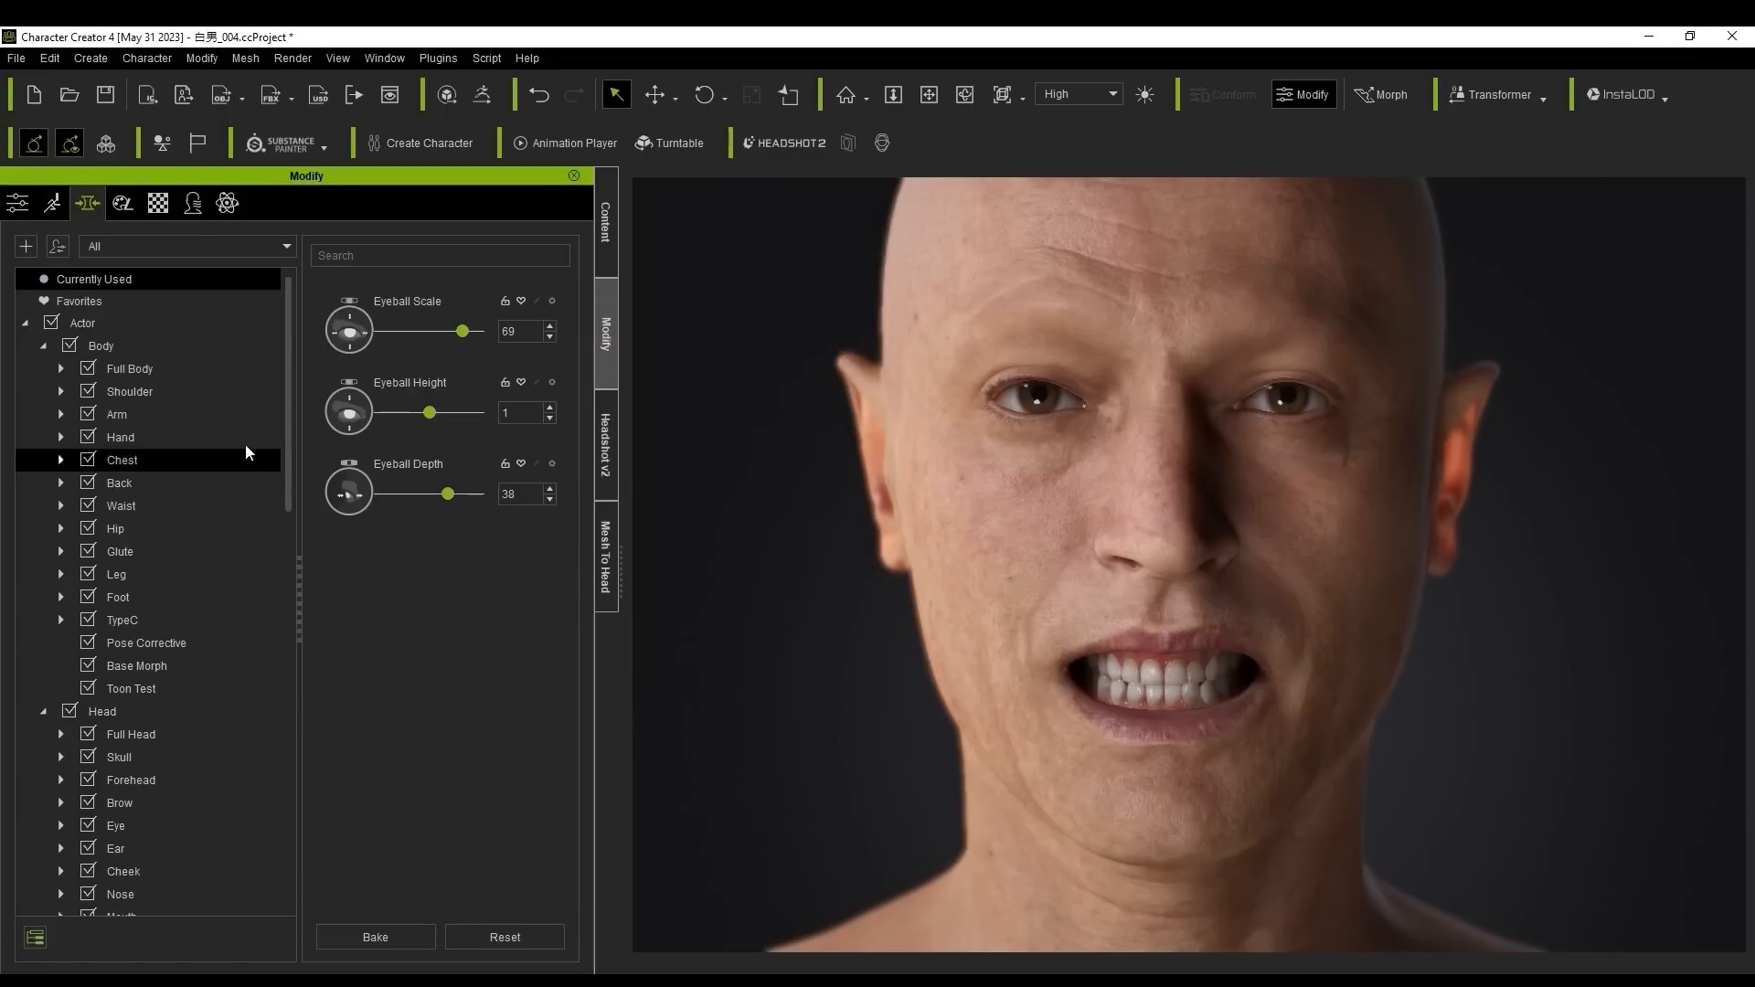
click(91, 305)
drag(289, 403, 287, 792)
scroll(278, 793, down, 1)
click(148, 646)
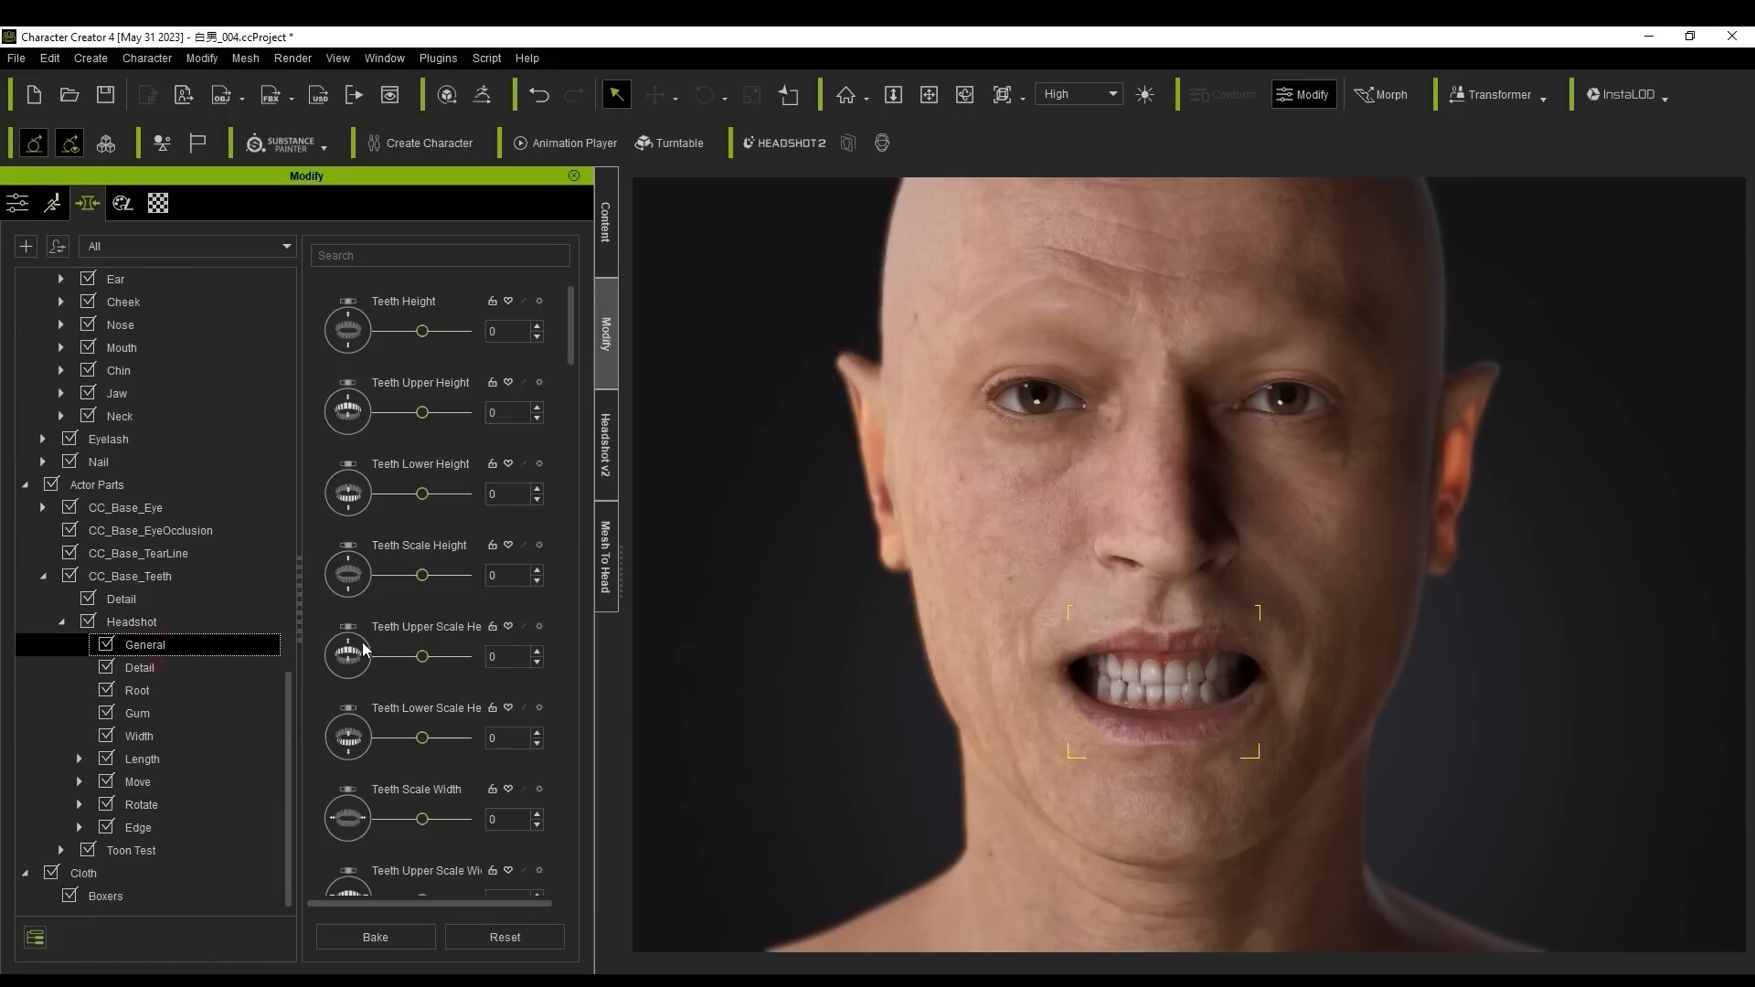
drag(574, 322, 574, 347)
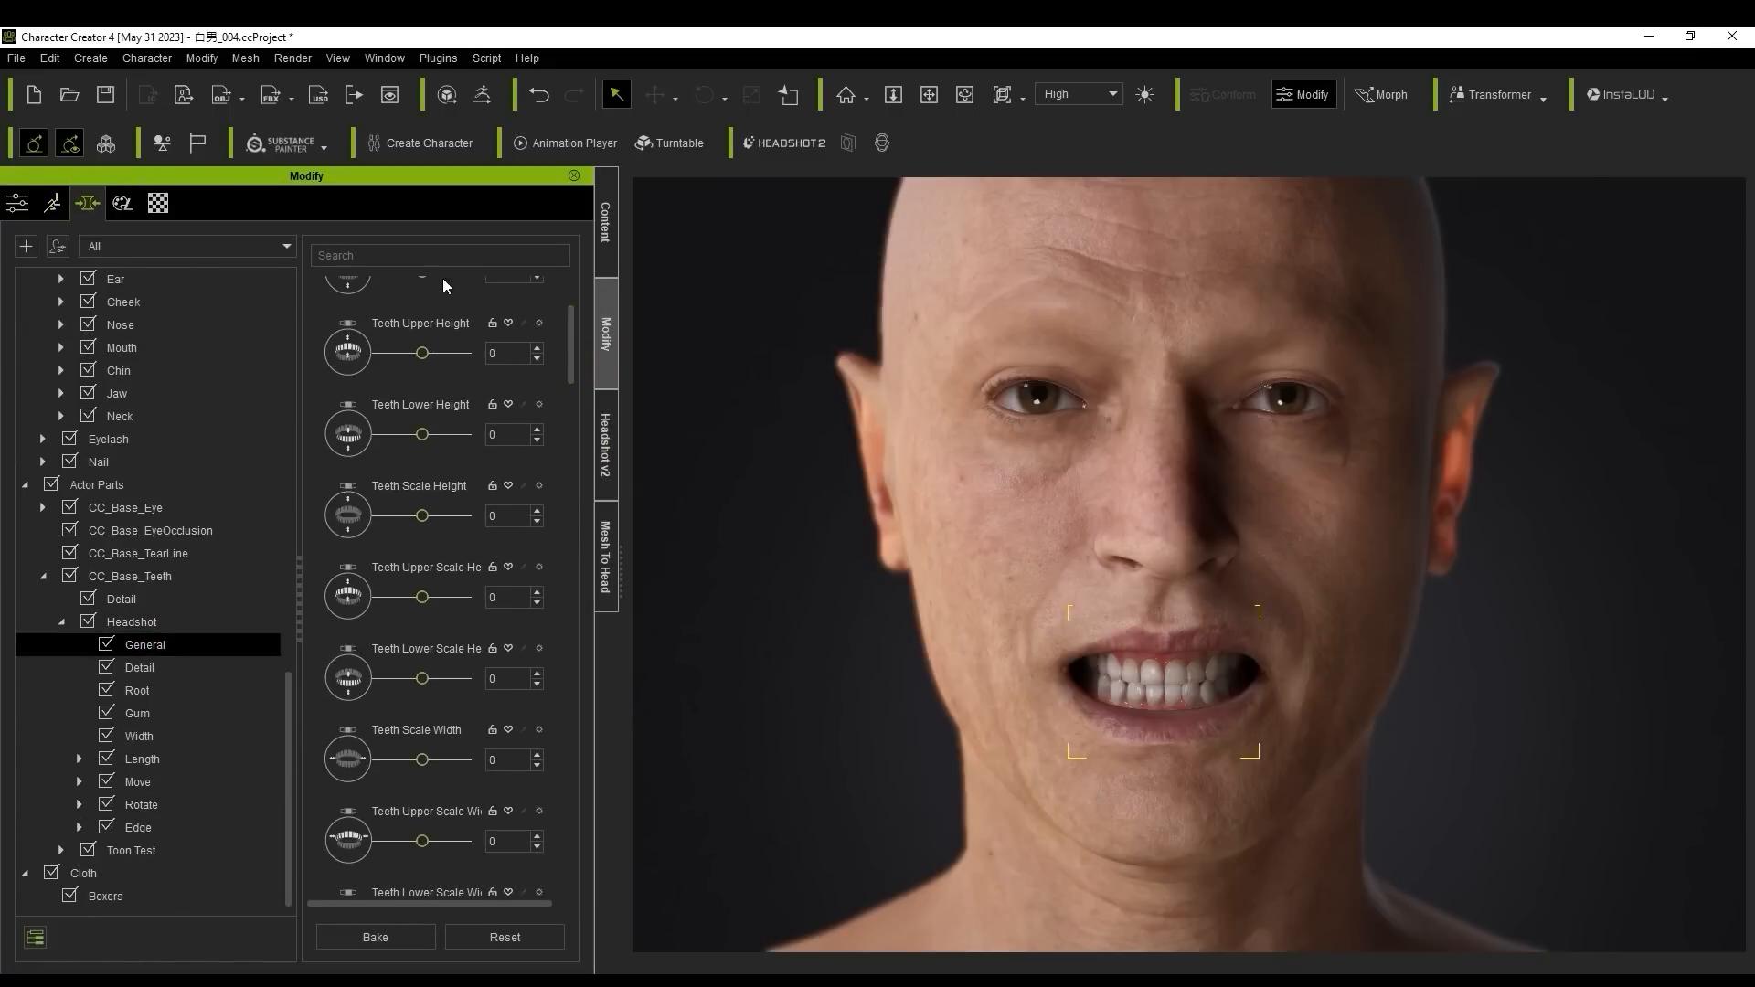
Step: Filter the teeth morphs by "Scale", set Teeth Scale Width to 66 and increase Teeth Scale Height
click(395, 257)
text(Scale)
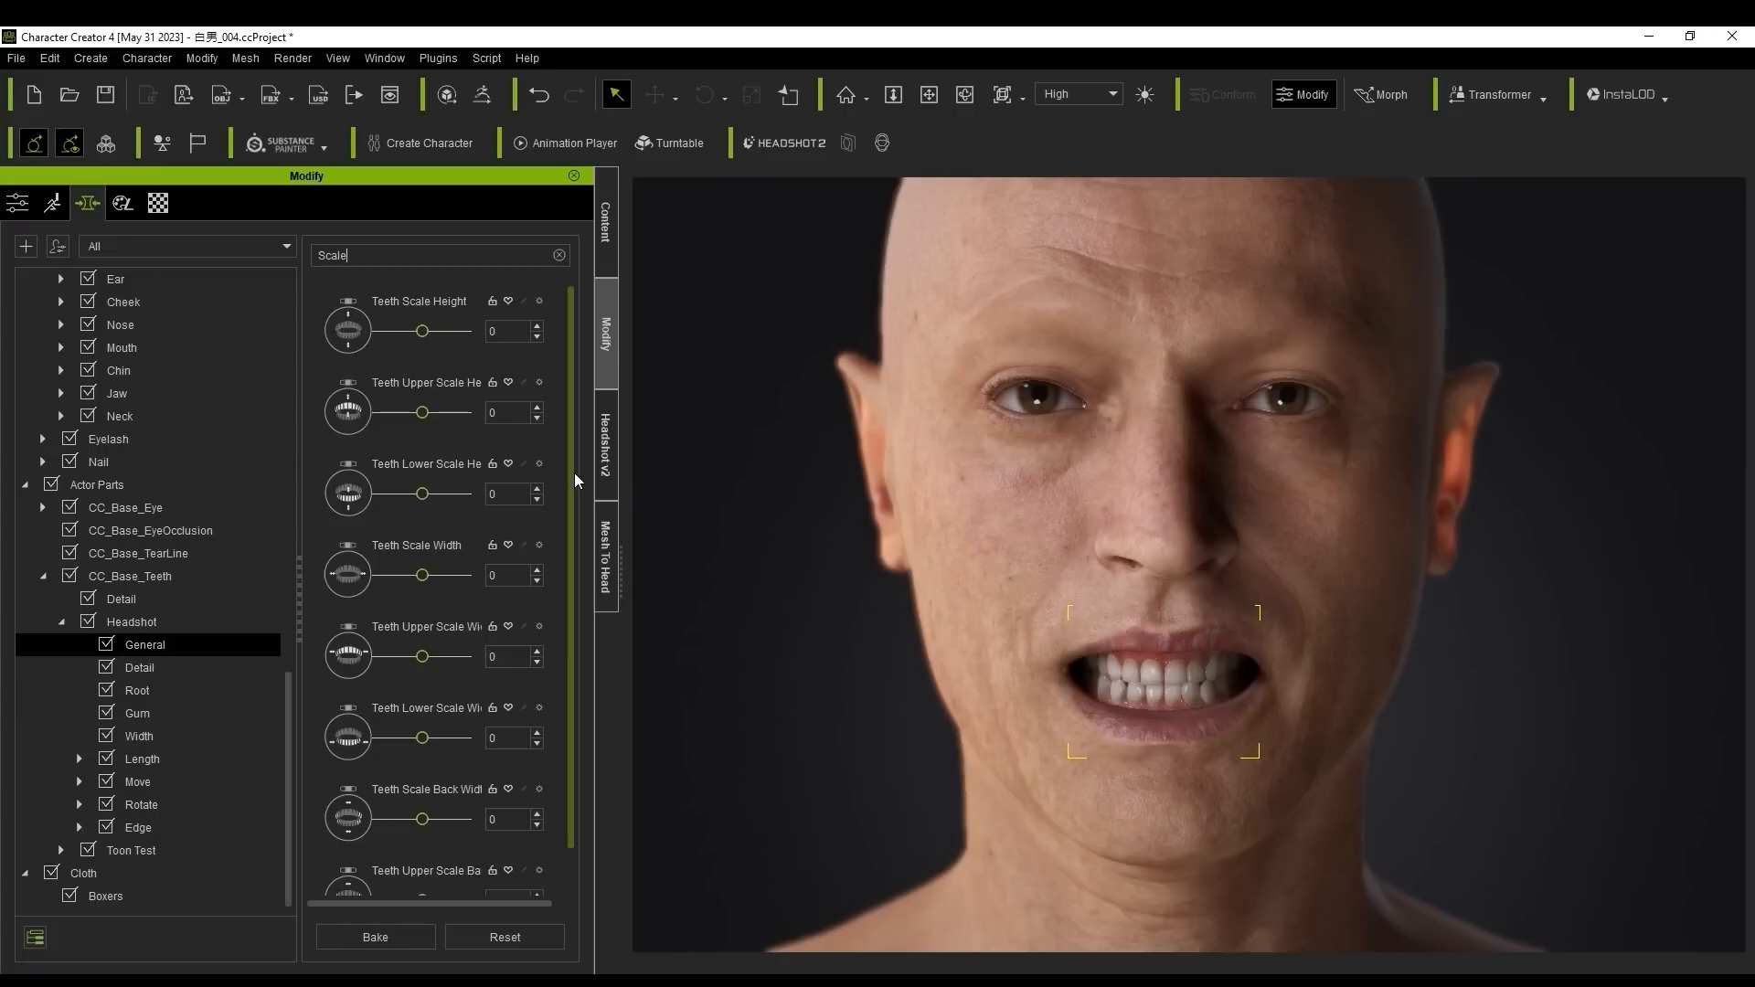
drag(422, 575, 451, 576)
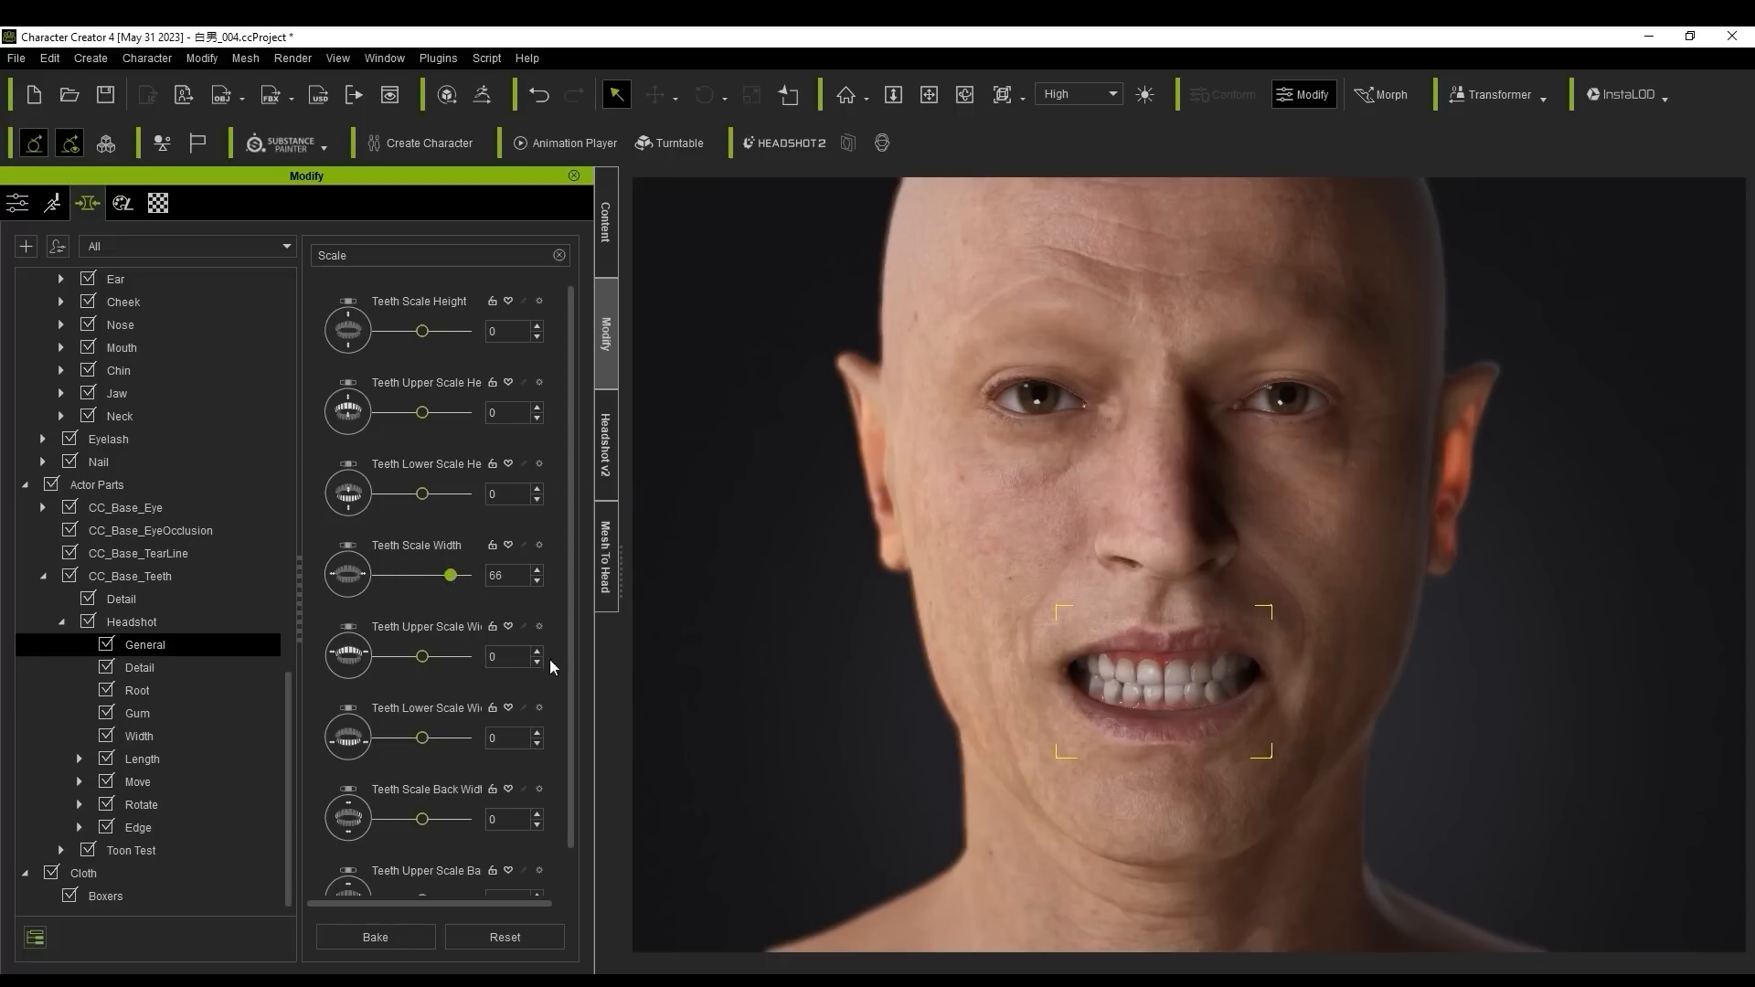
drag(422, 331, 467, 331)
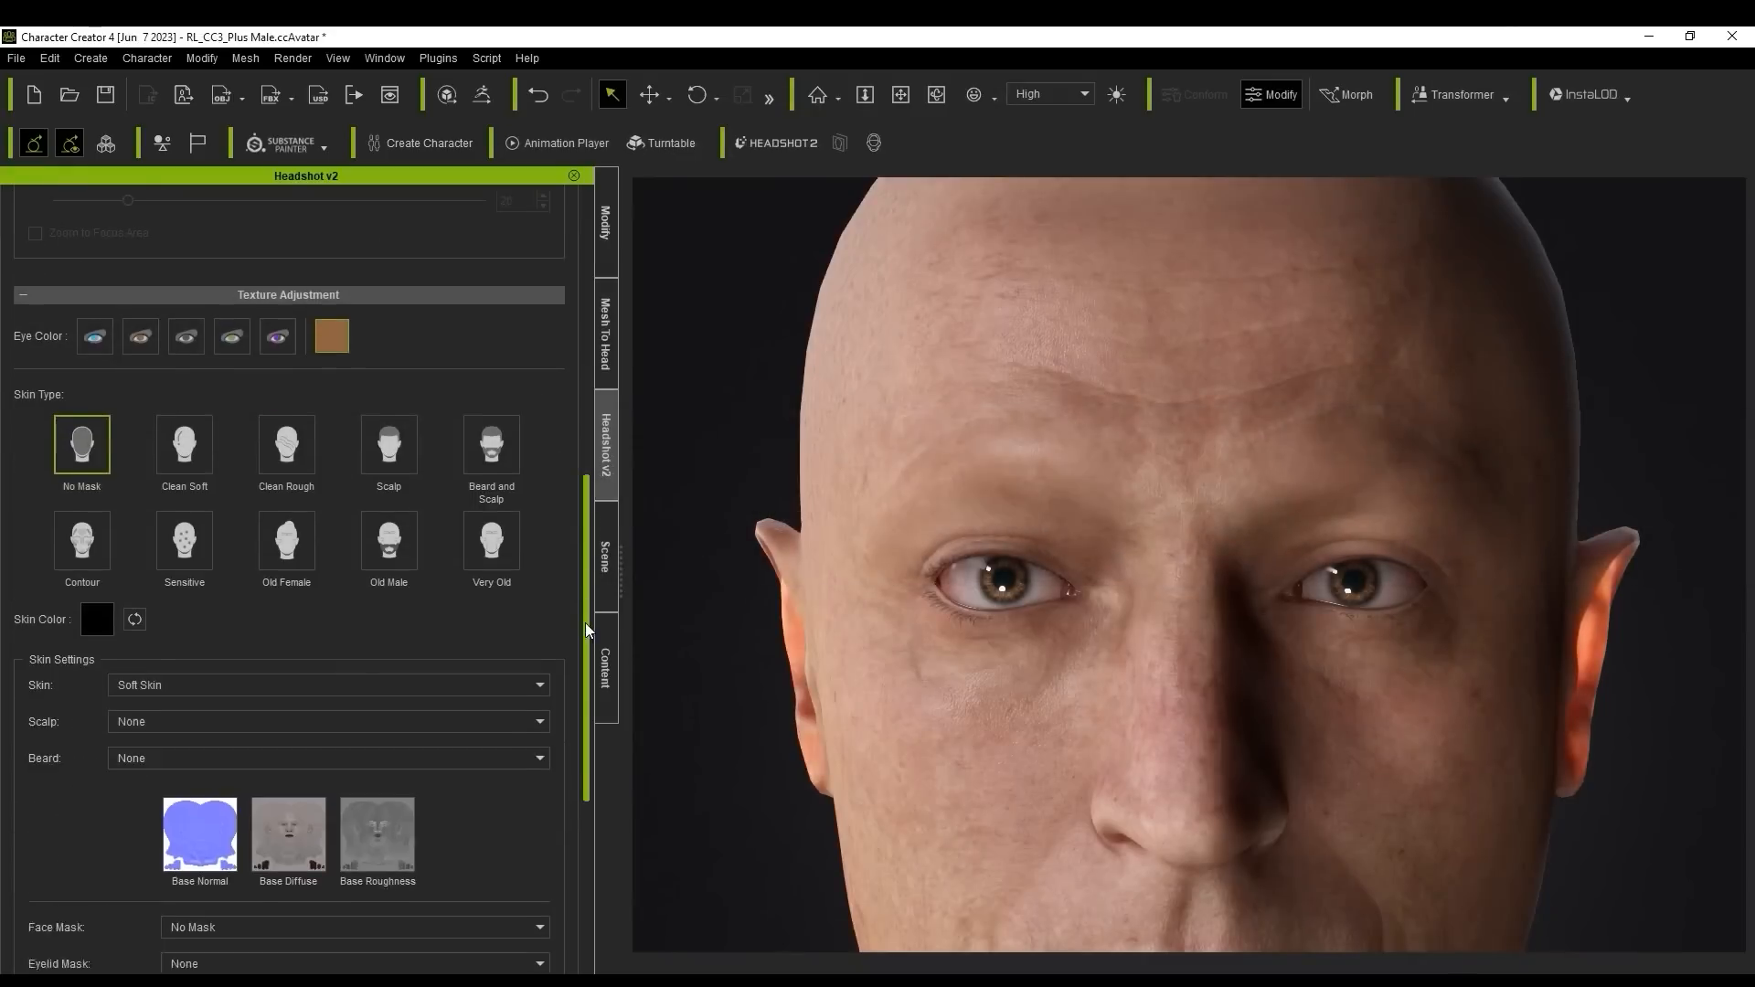
Step: Set the Headshot Face Mask to Hair Center Parting, update the skin texture, and check the head from both sides
scroll(587, 629, down, 1)
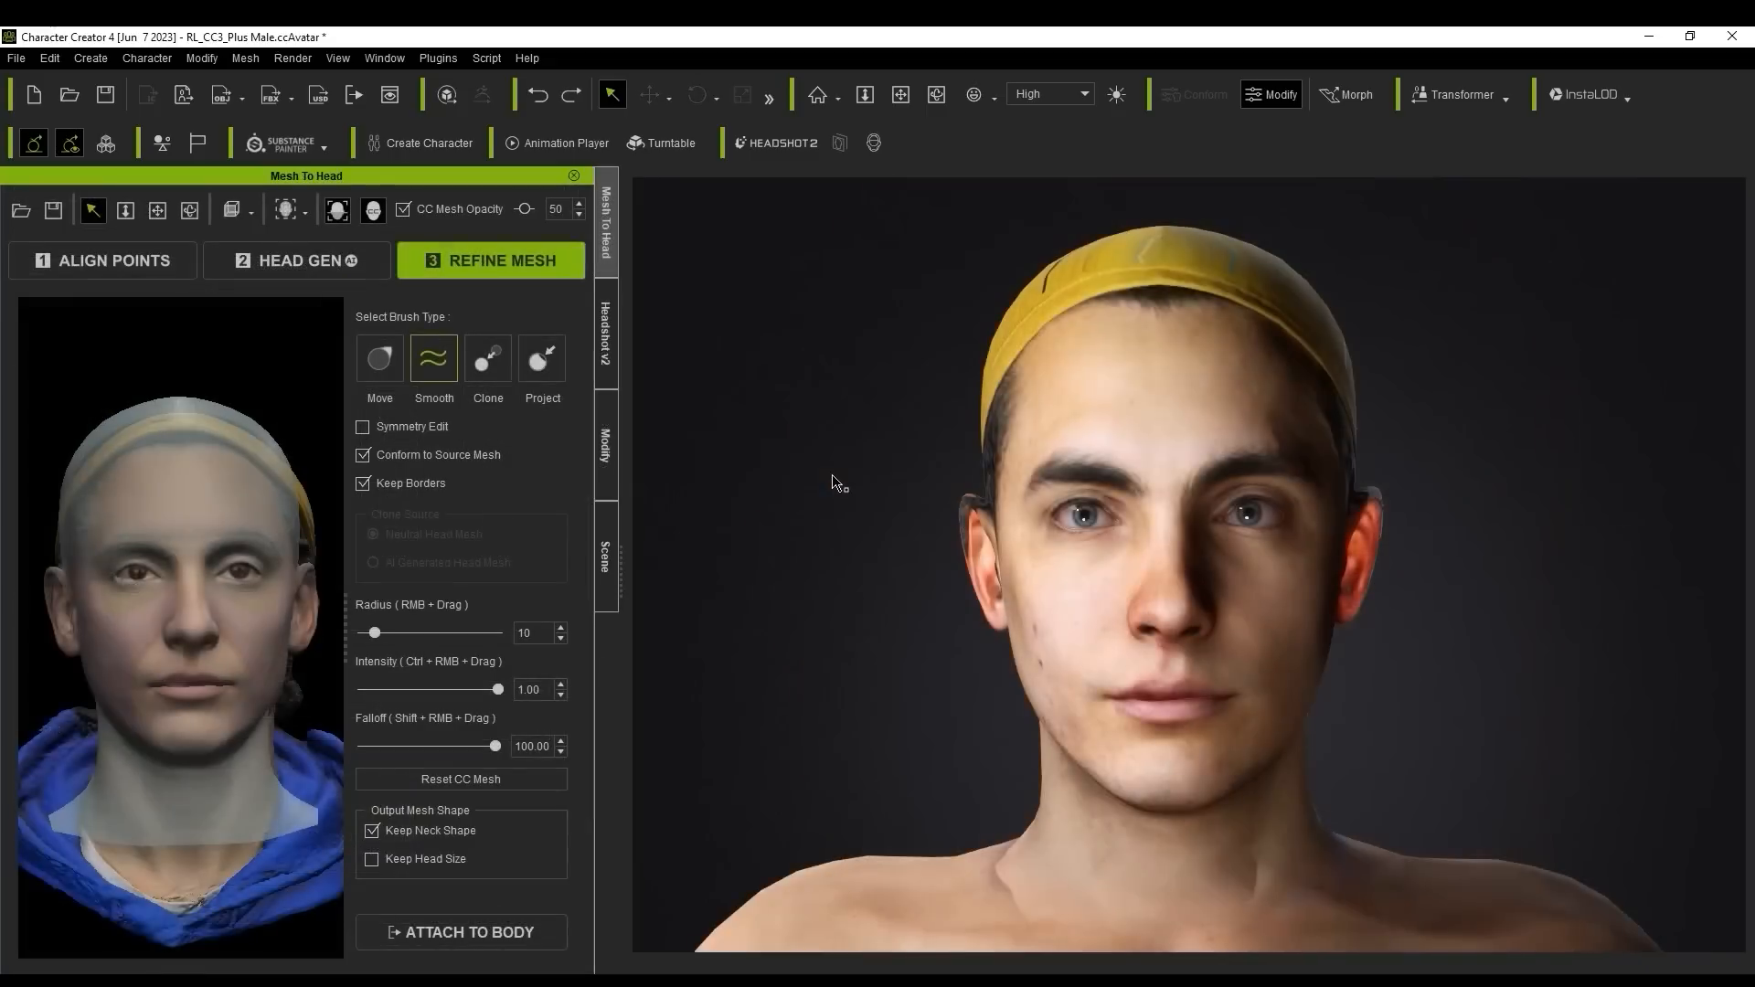
right_drag(763, 365, 1031, 369)
click(604, 333)
scroll(593, 810, down, 5)
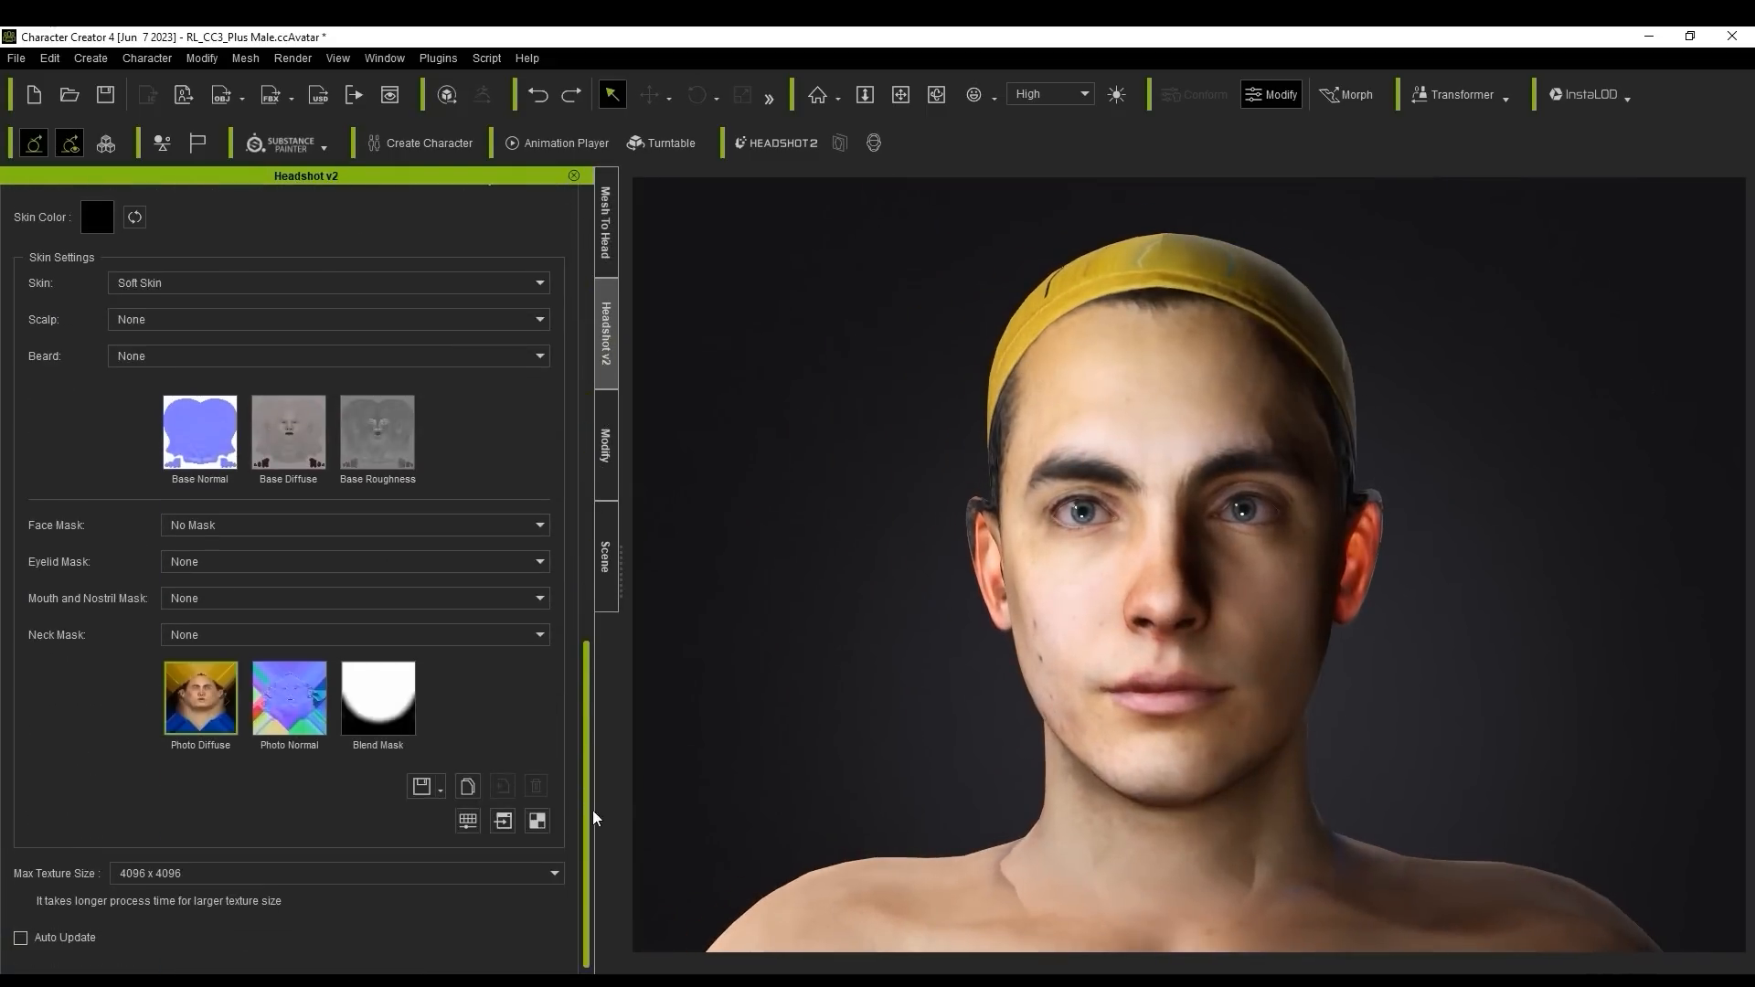
mouse_move(202, 722)
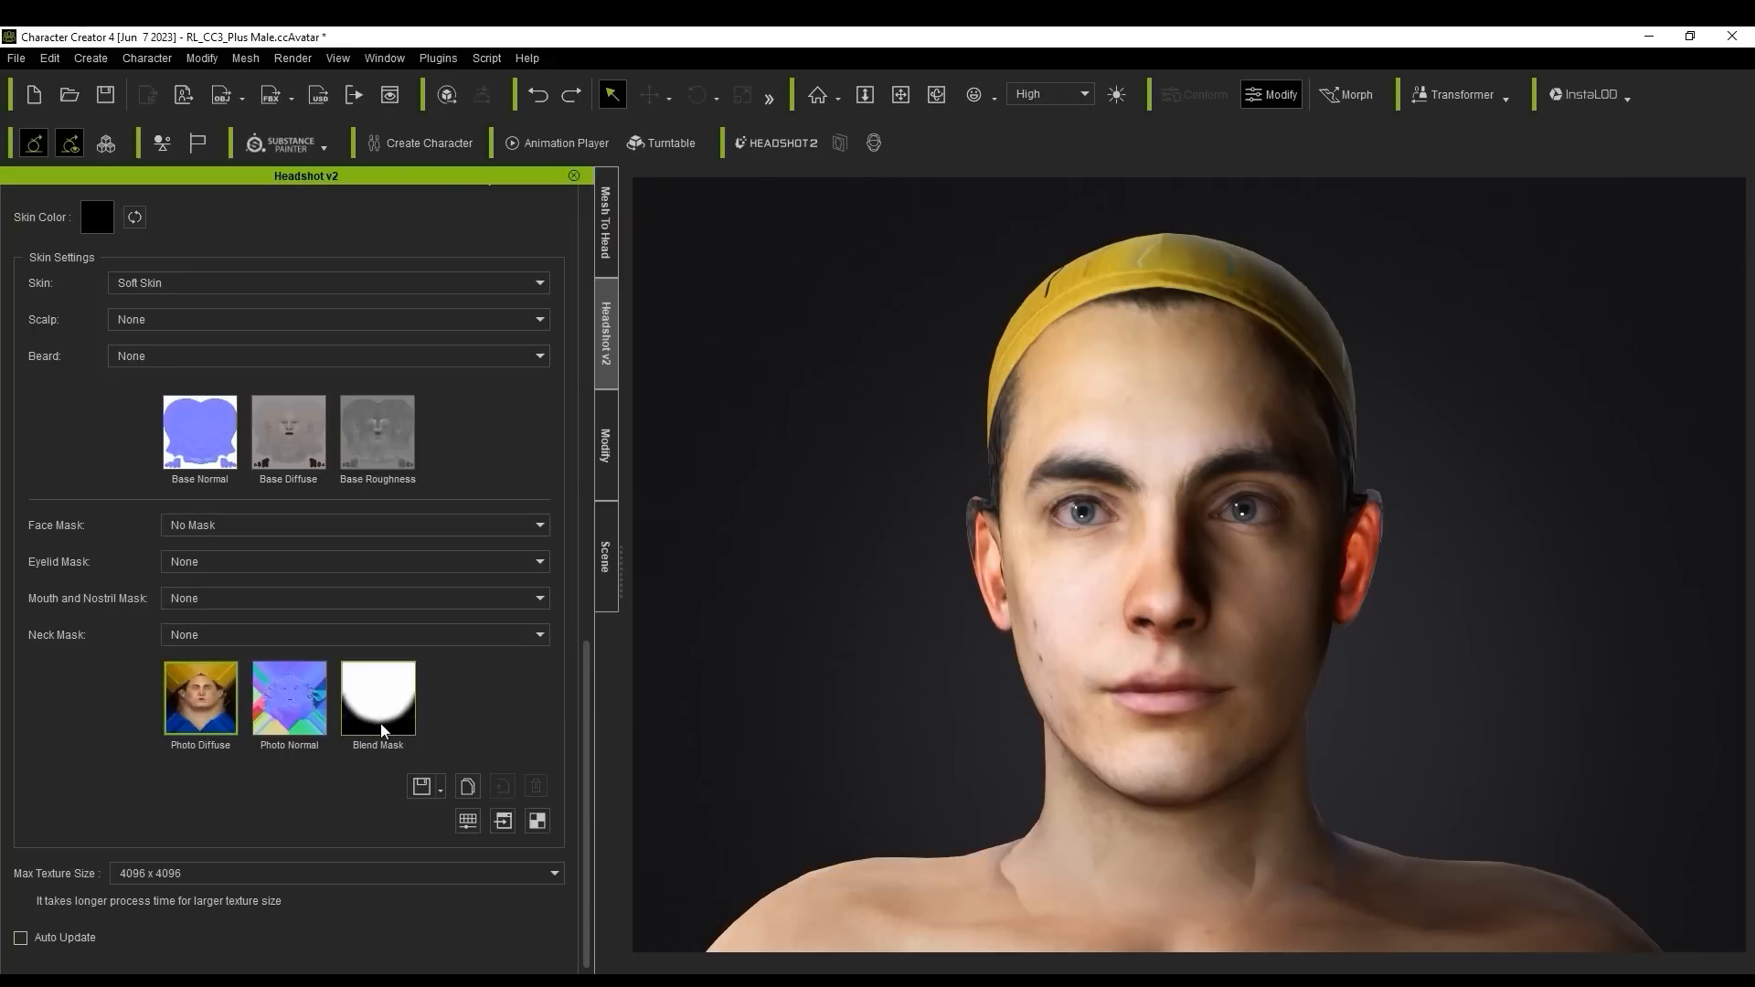
click(315, 526)
click(315, 585)
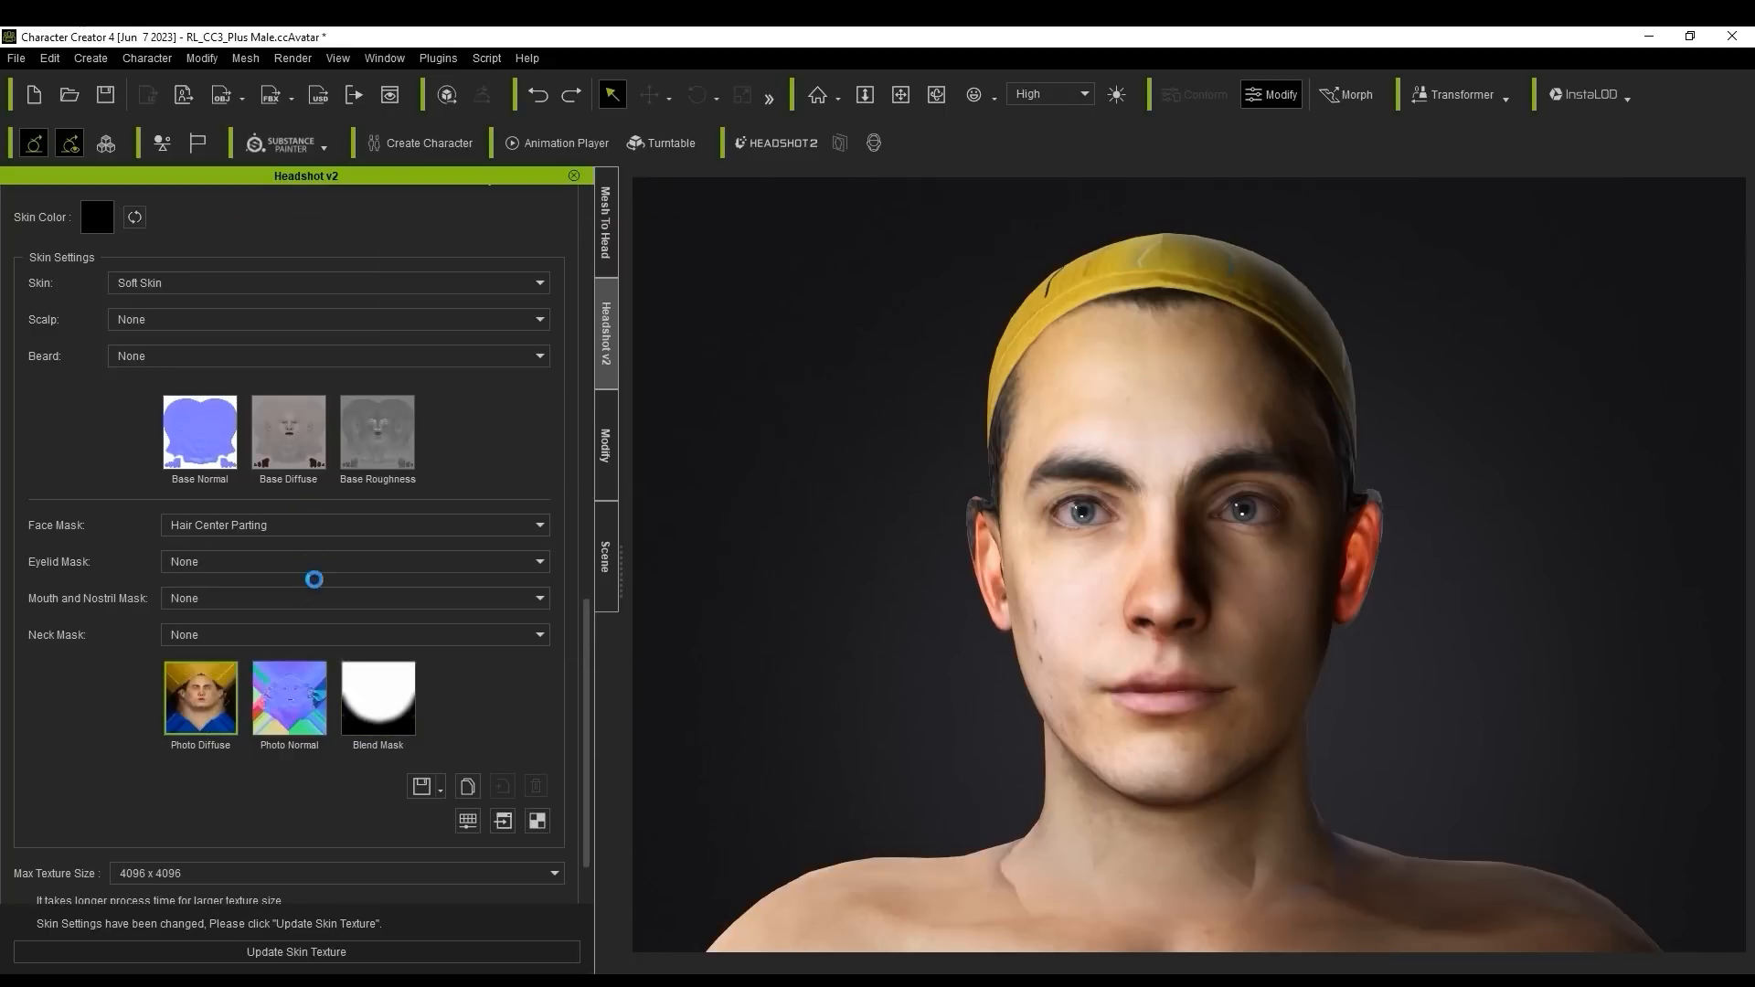
click(313, 951)
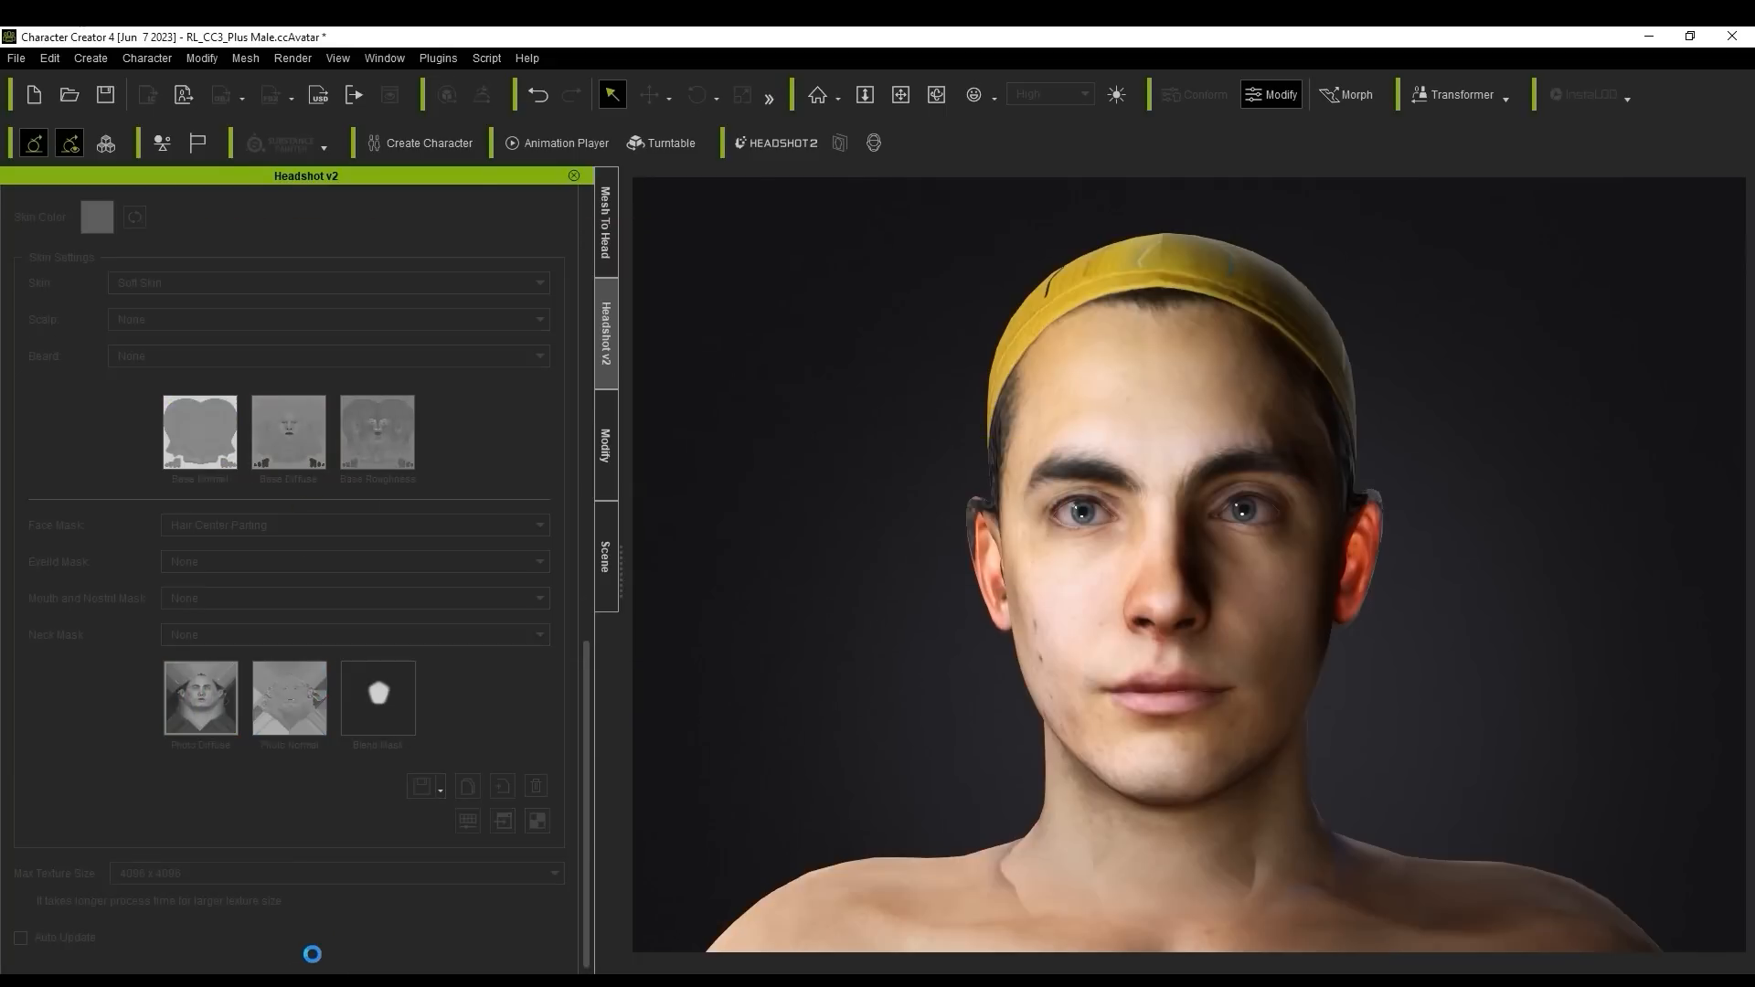
right_drag(787, 725, 1499, 621)
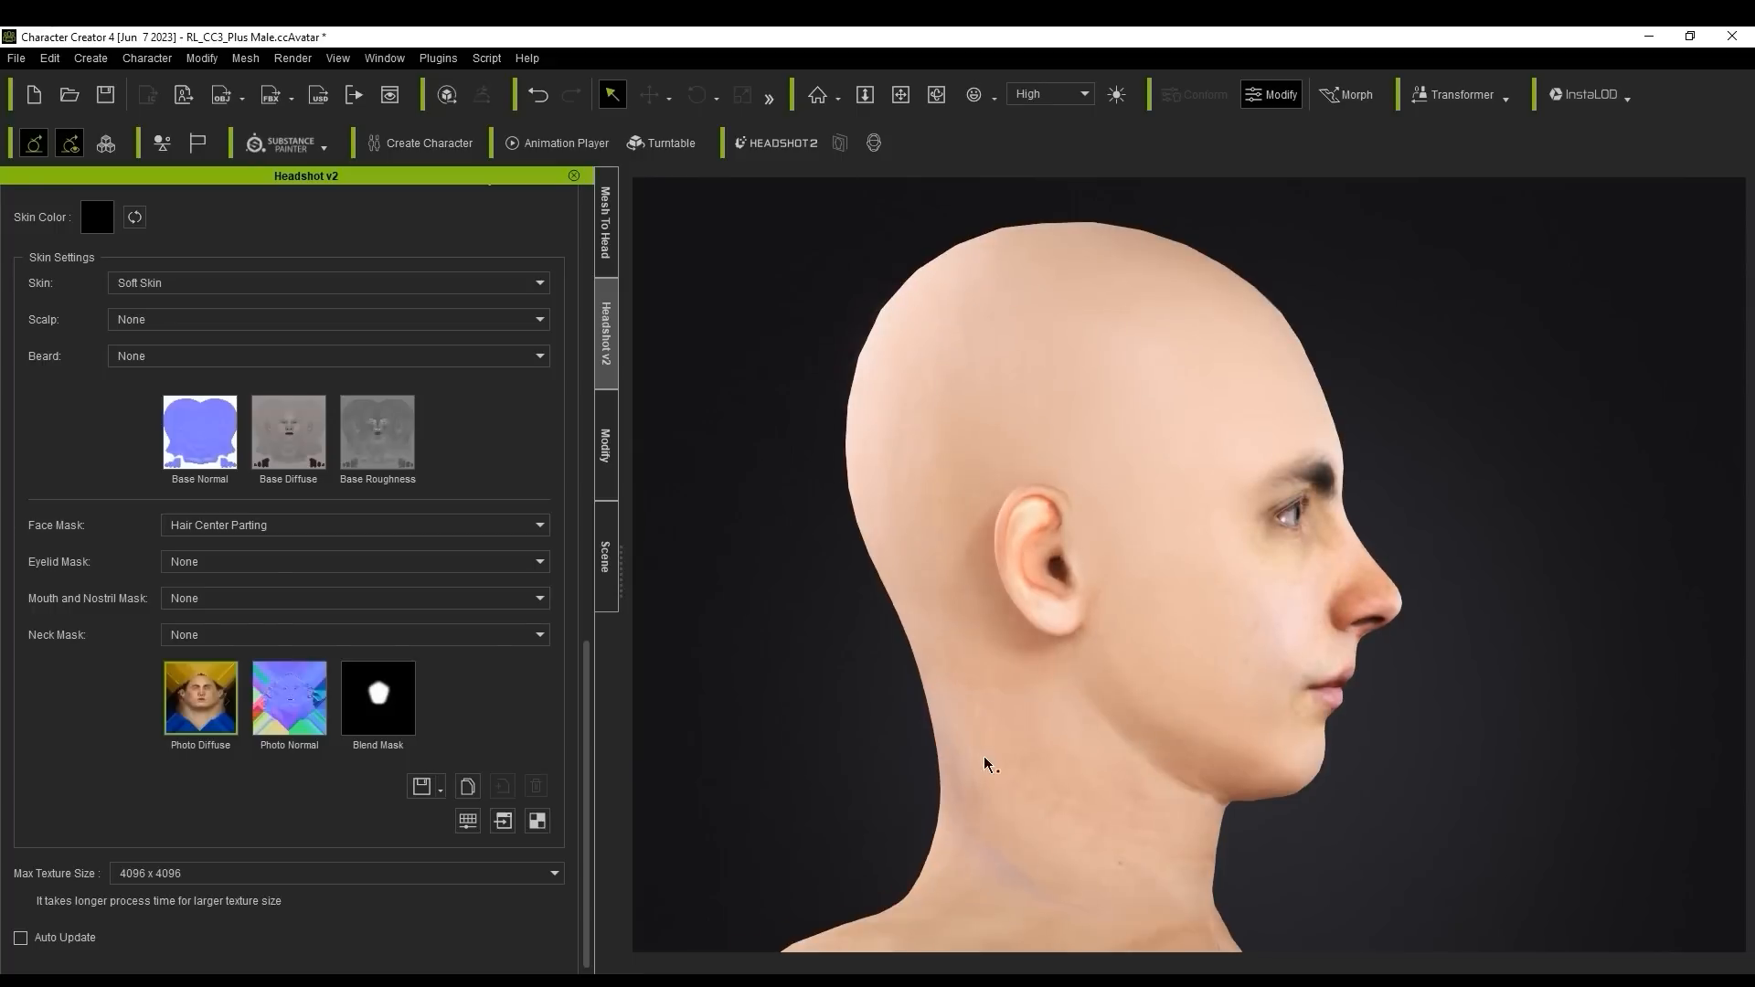
right_drag(1414, 717, 831, 716)
right_drag(1499, 732, 1685, 737)
Step: Apply the Scalp skin type with Light Stubble, update the skin texture, and inspect the scalp up close
drag(588, 685, 586, 528)
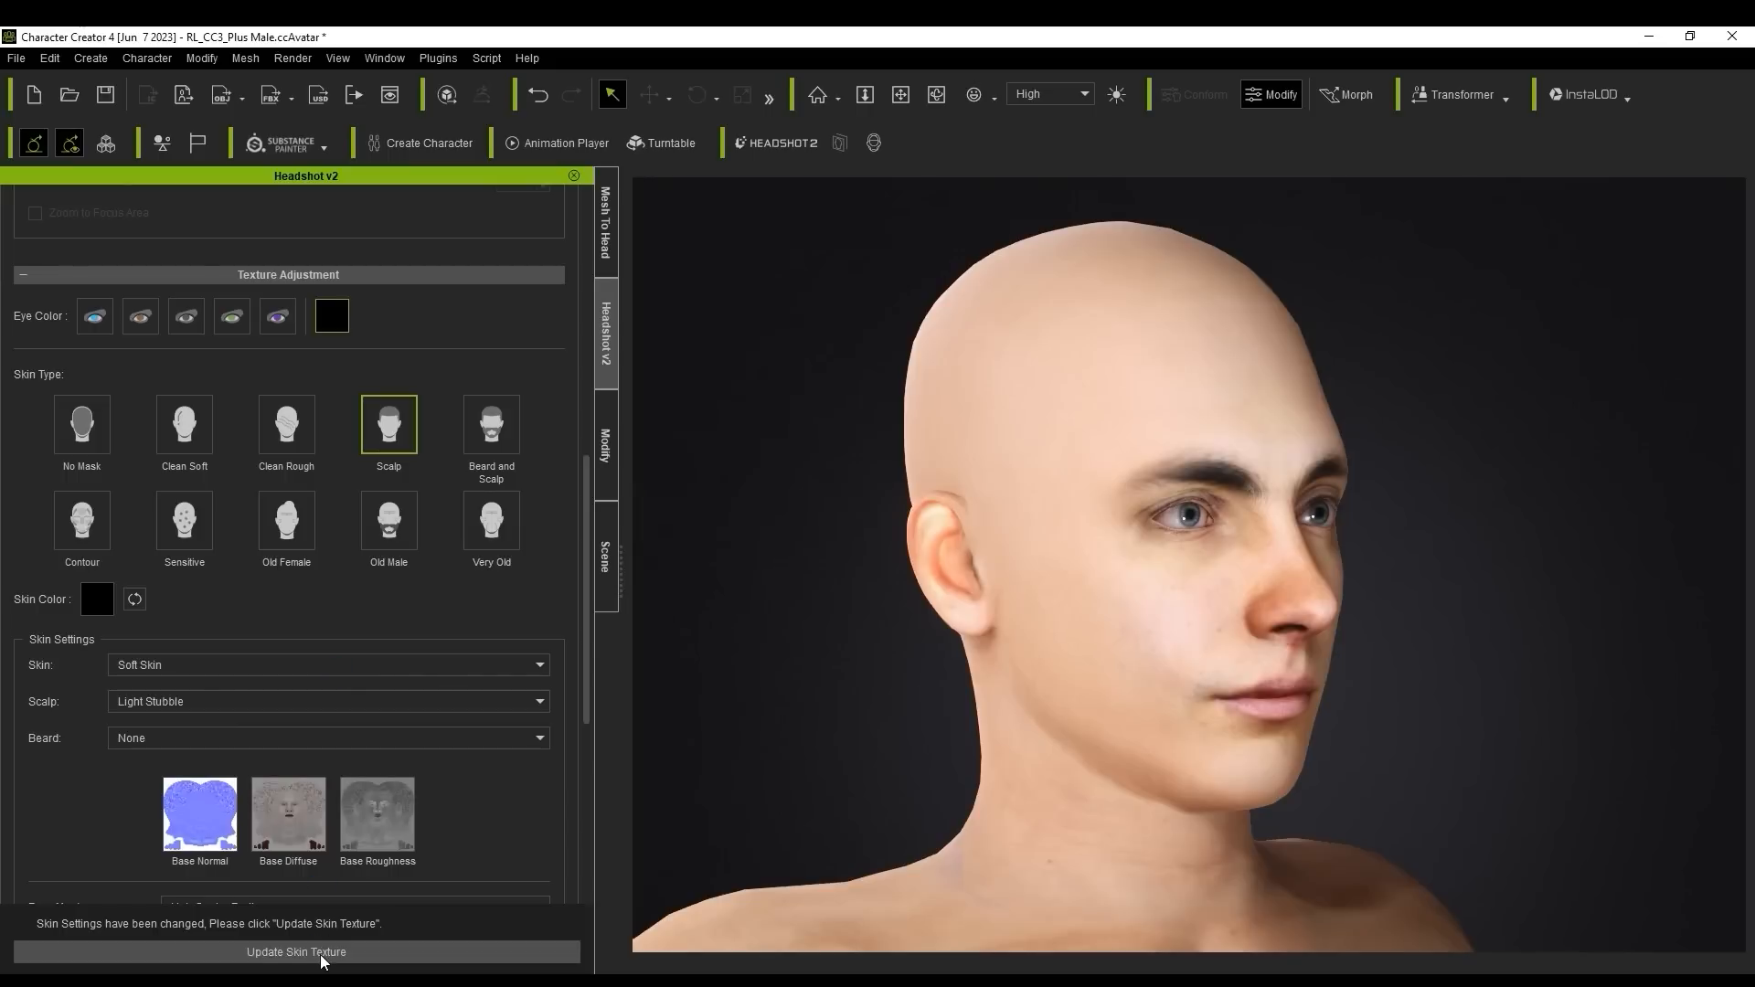
click(319, 951)
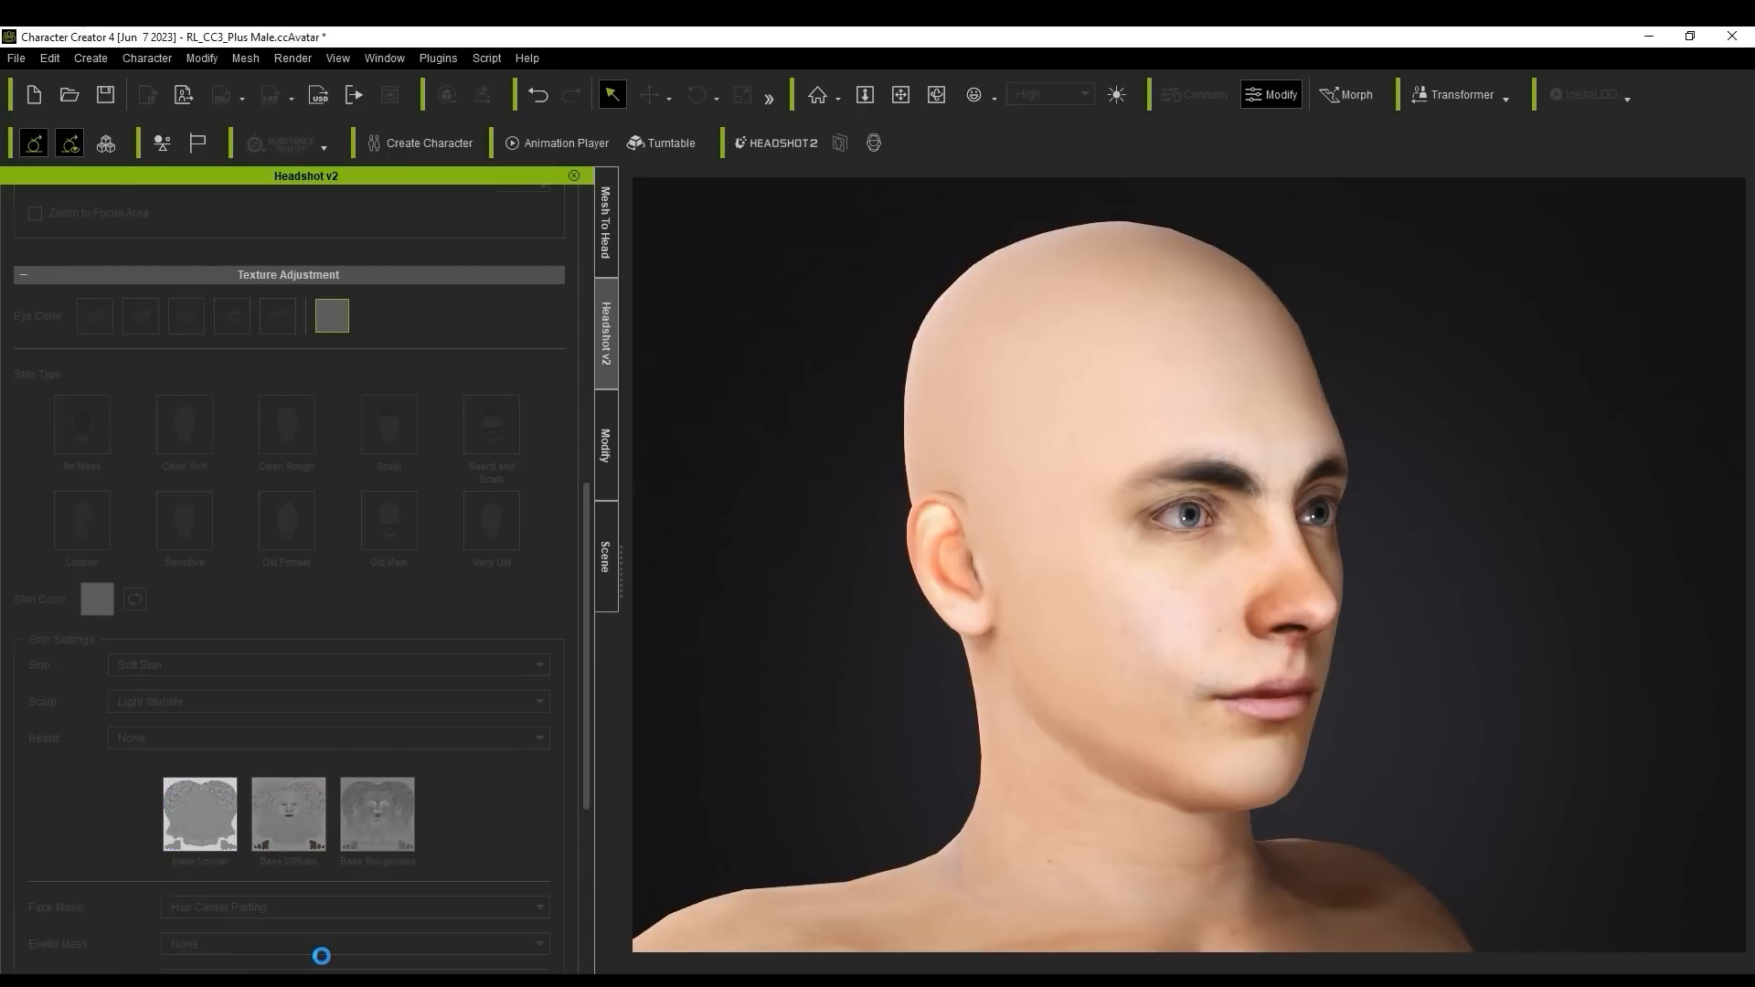
scroll(930, 332, up, 3)
right_drag(931, 333, 1156, 525)
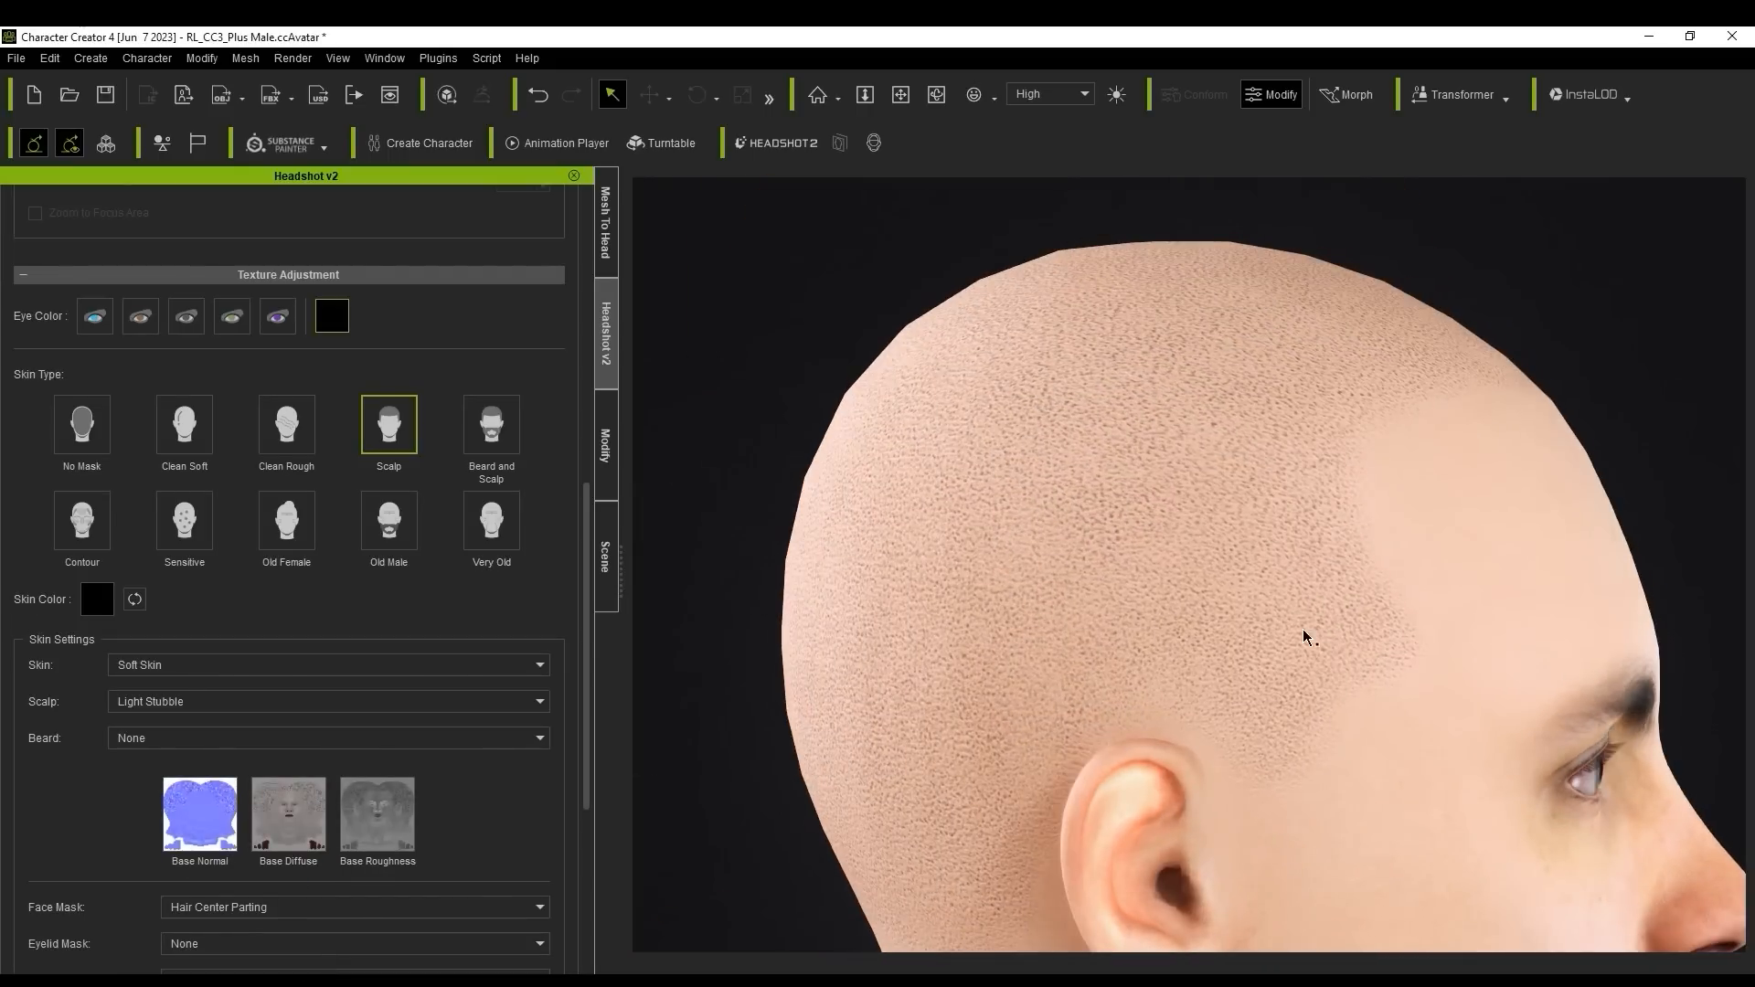
Step: Apply the Clean Soft skin type, update the skin texture, and inspect the head from several angles
scroll(1144, 643, down, 3)
right_drag(1143, 643, 1750, 620)
click(207, 435)
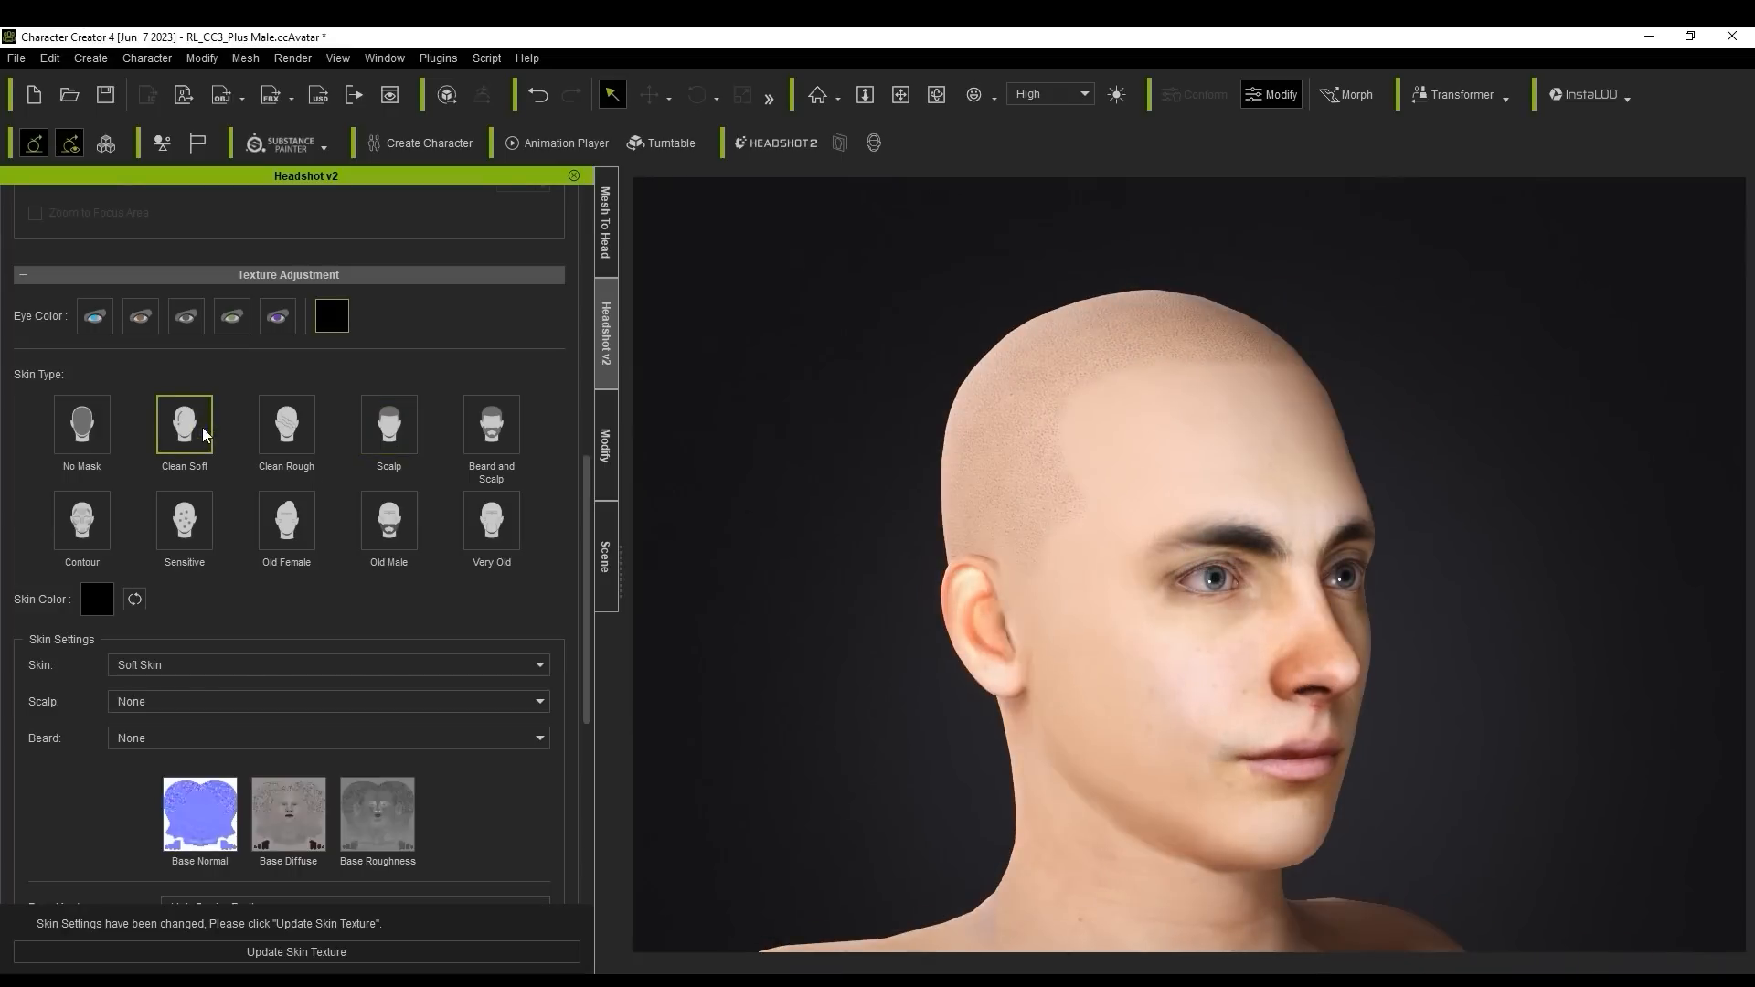
click(295, 954)
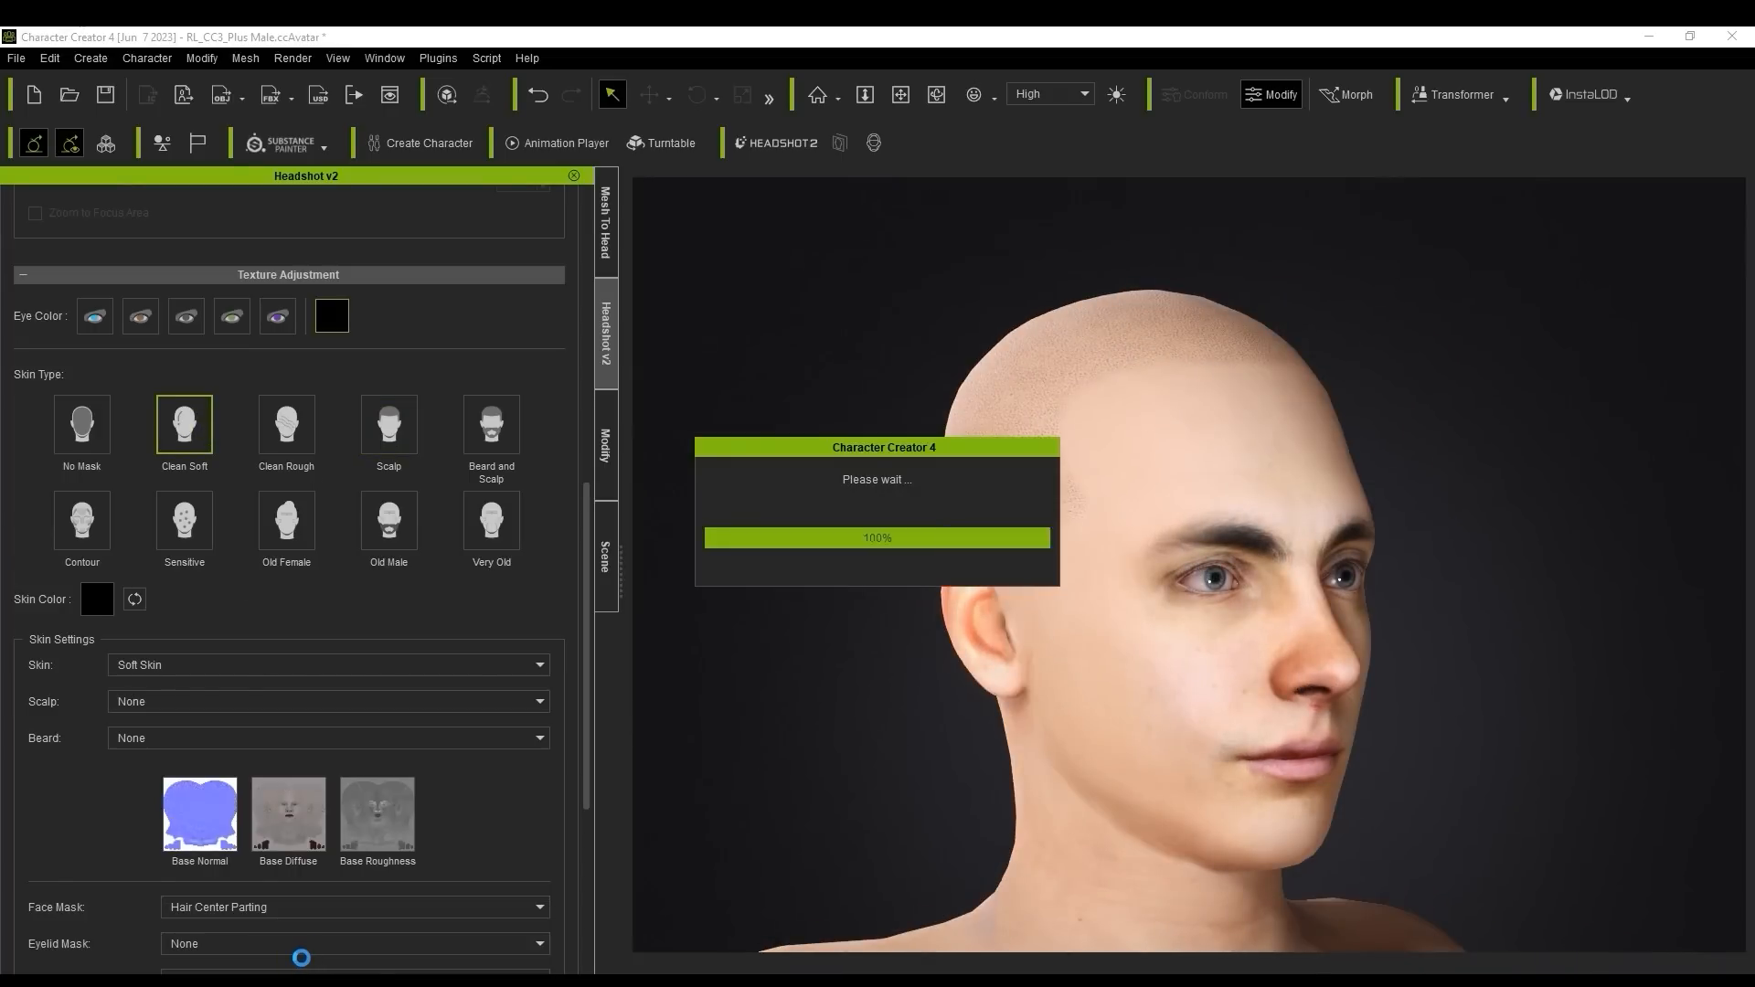
alt+right_drag(1290, 417, 921, 430)
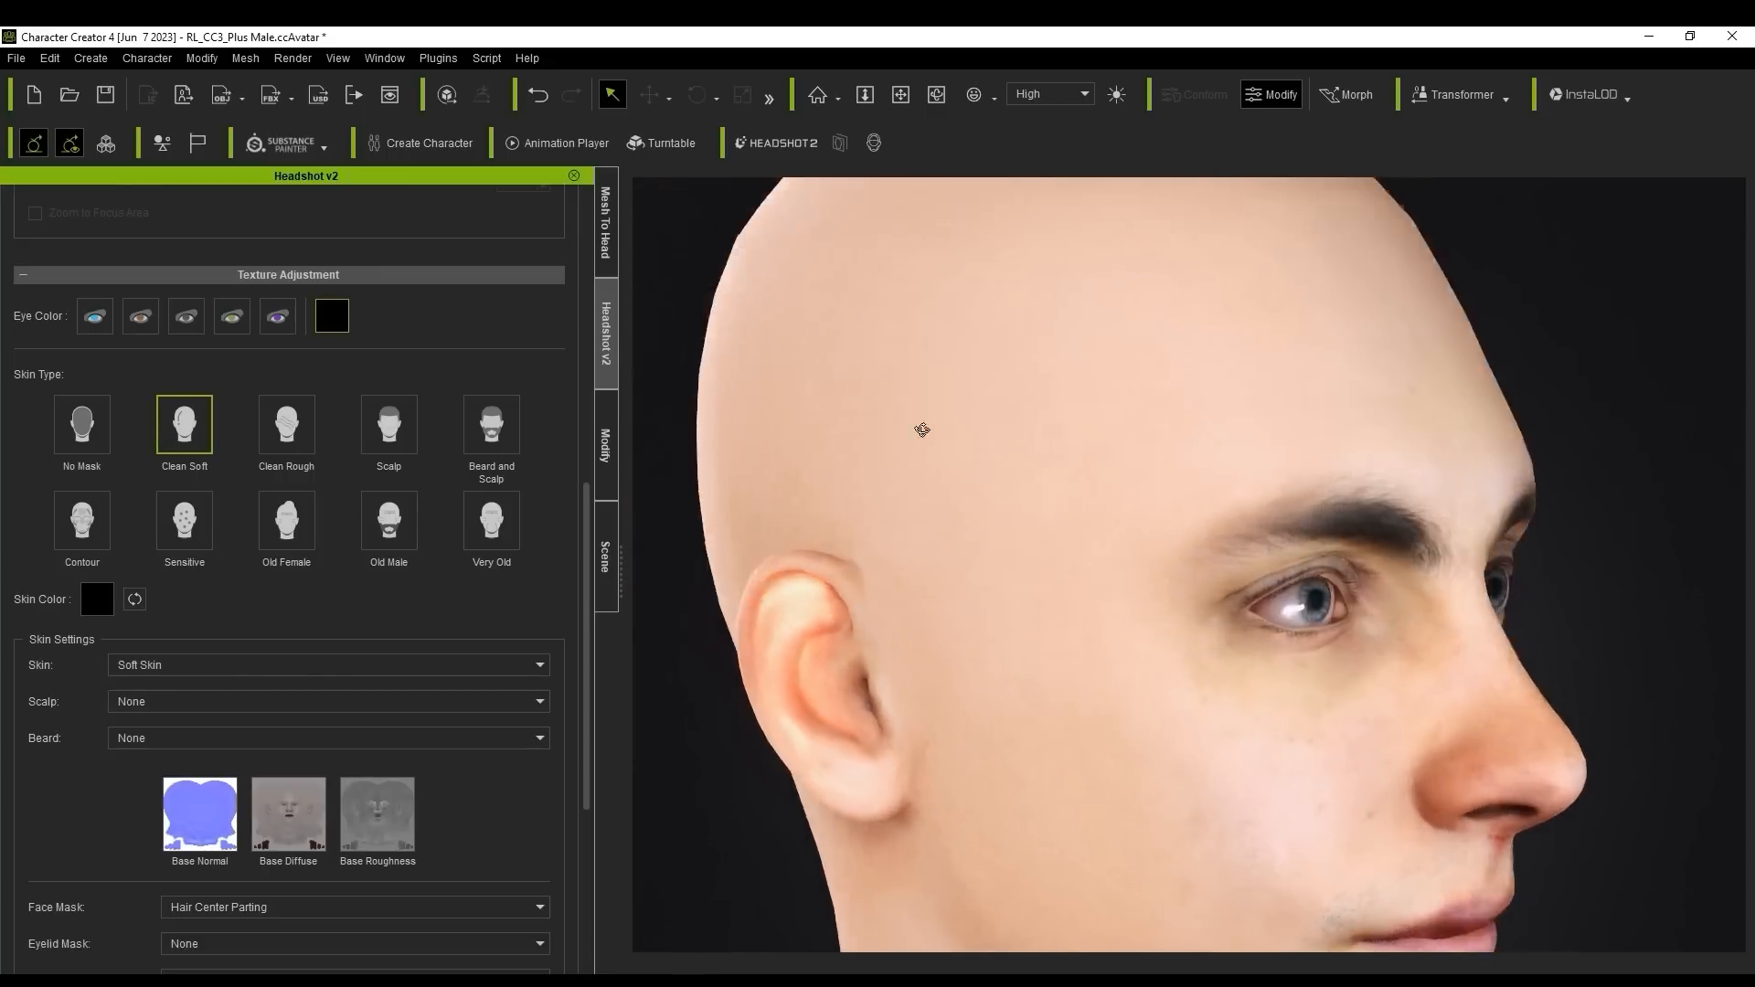
scroll(1441, 595, down, 3)
alt+right_drag(1442, 596, 1332, 561)
alt+drag(1332, 560, 1301, 635)
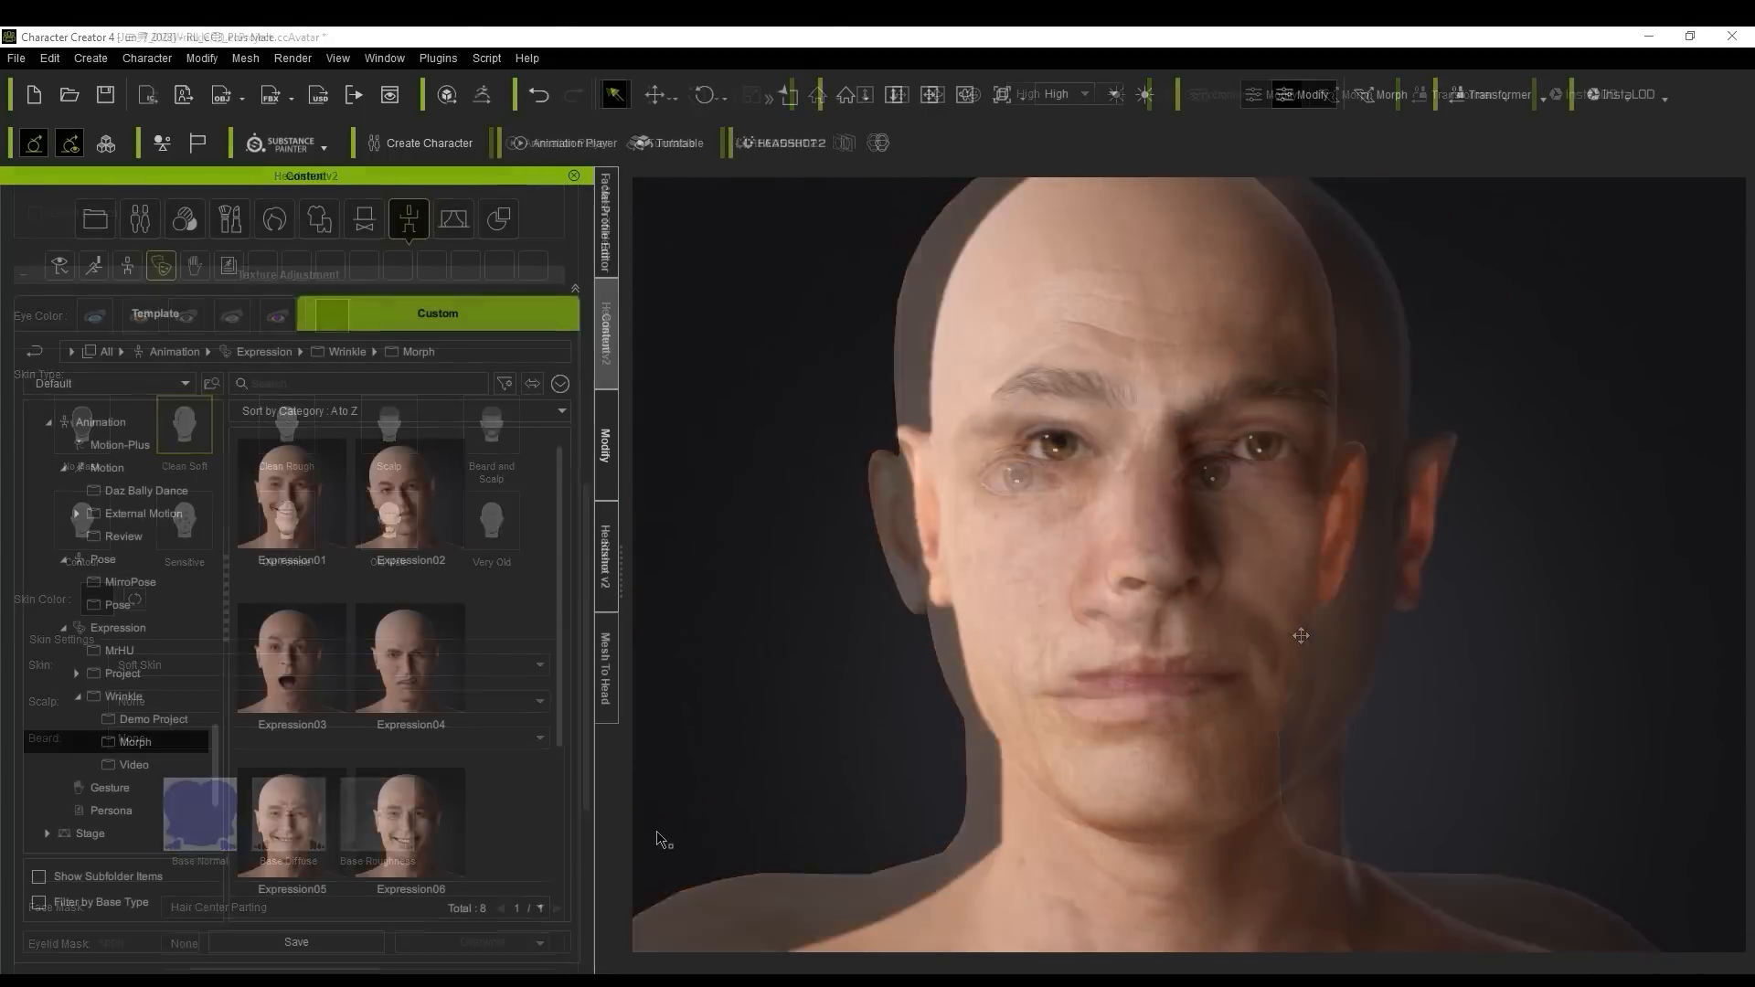
Step: Apply Expression01 through Expression04 from the custom Wrinkle Morph expressions to the character in turn
double_click(283, 491)
double_click(420, 524)
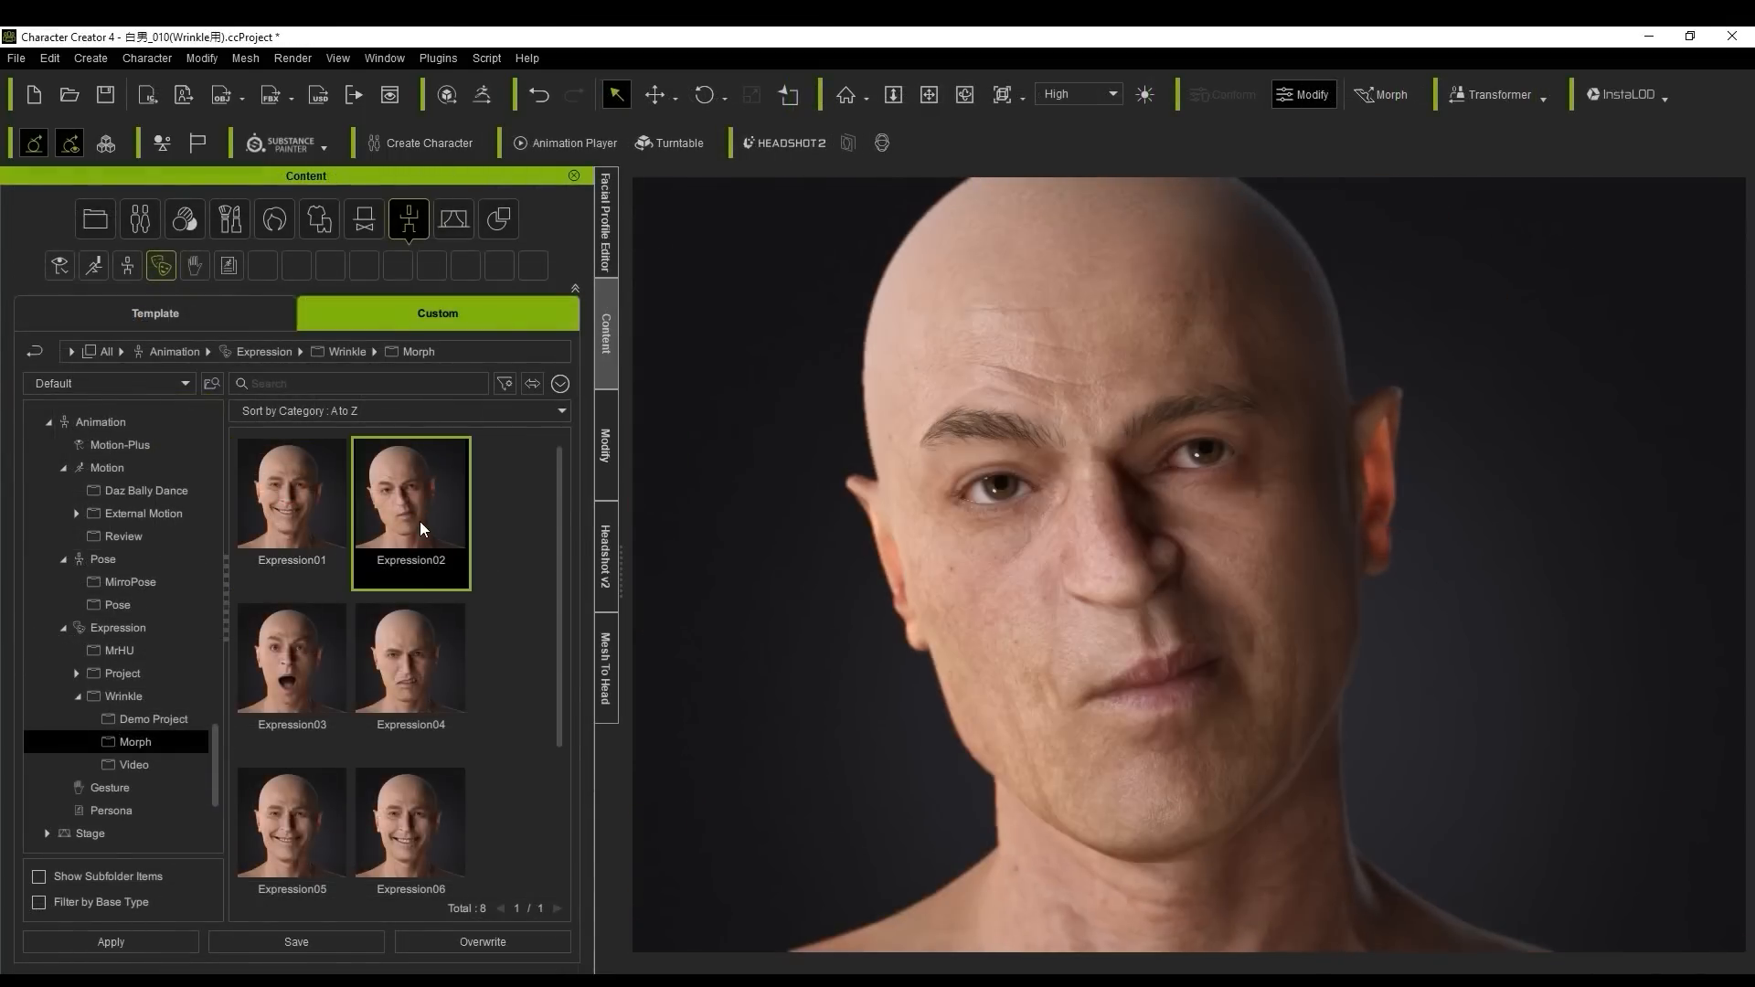
double_click(290, 674)
double_click(458, 692)
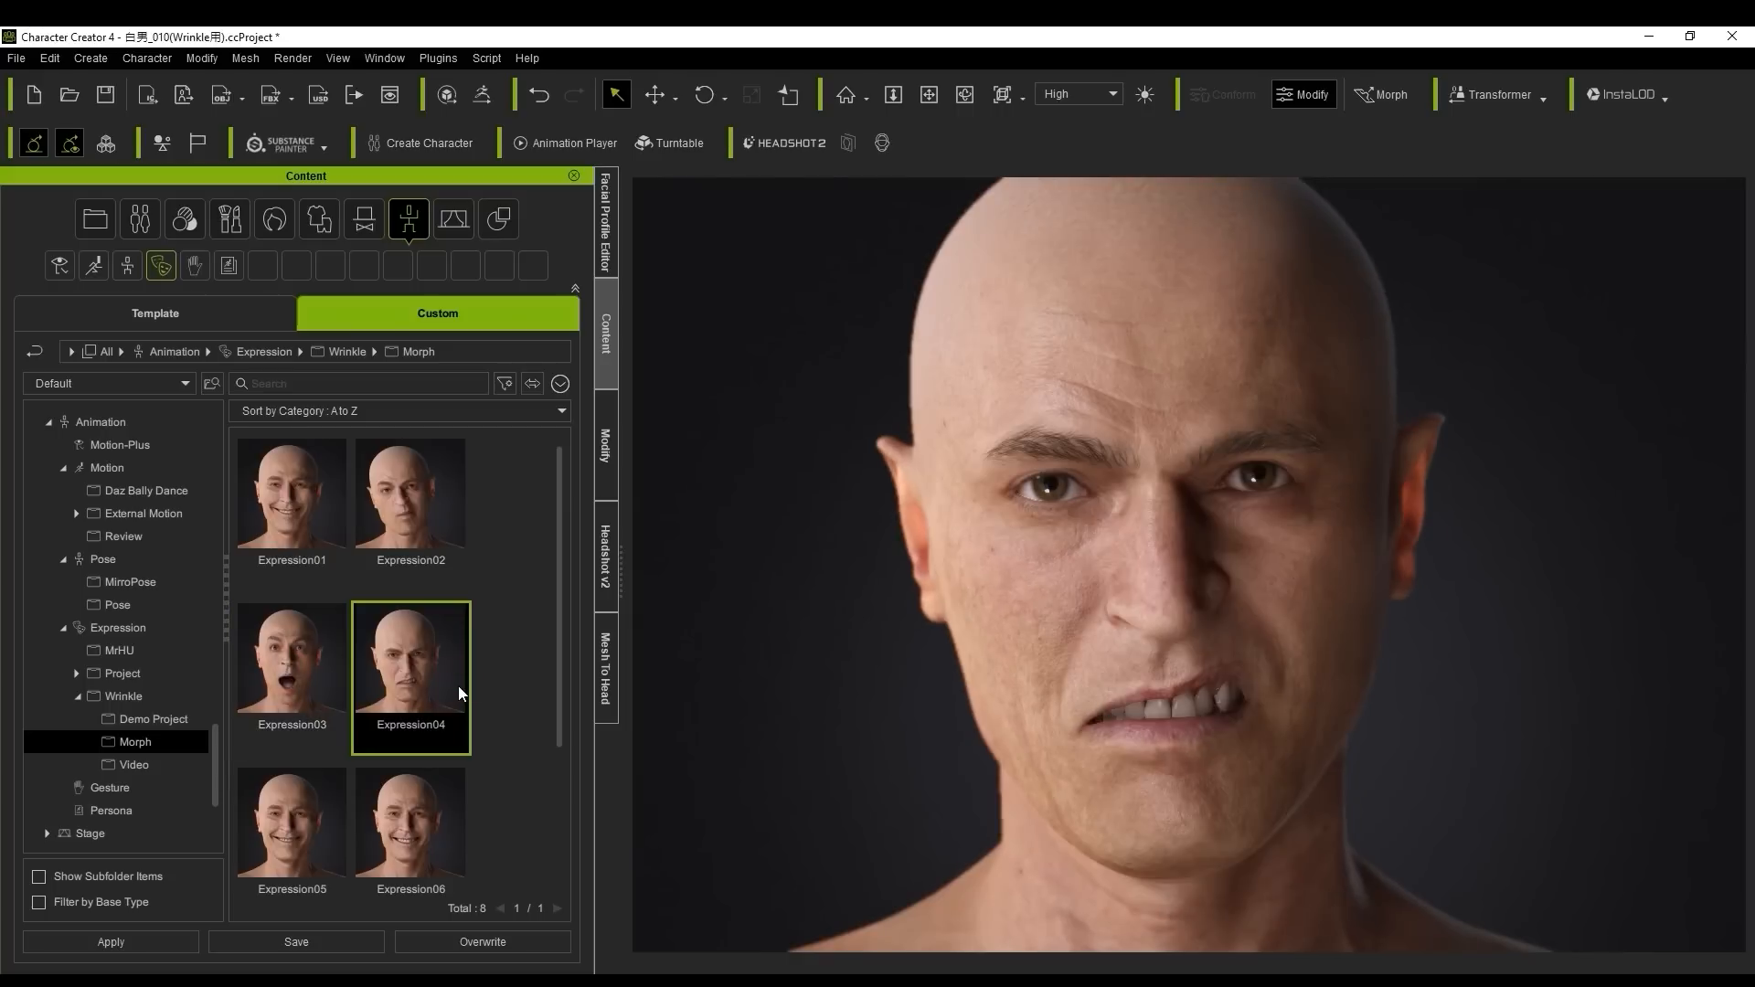
Step: Apply the Expression Wrinkles asset from the 01_Wrinkle folder of the custom actor content to the character's face
click(152, 224)
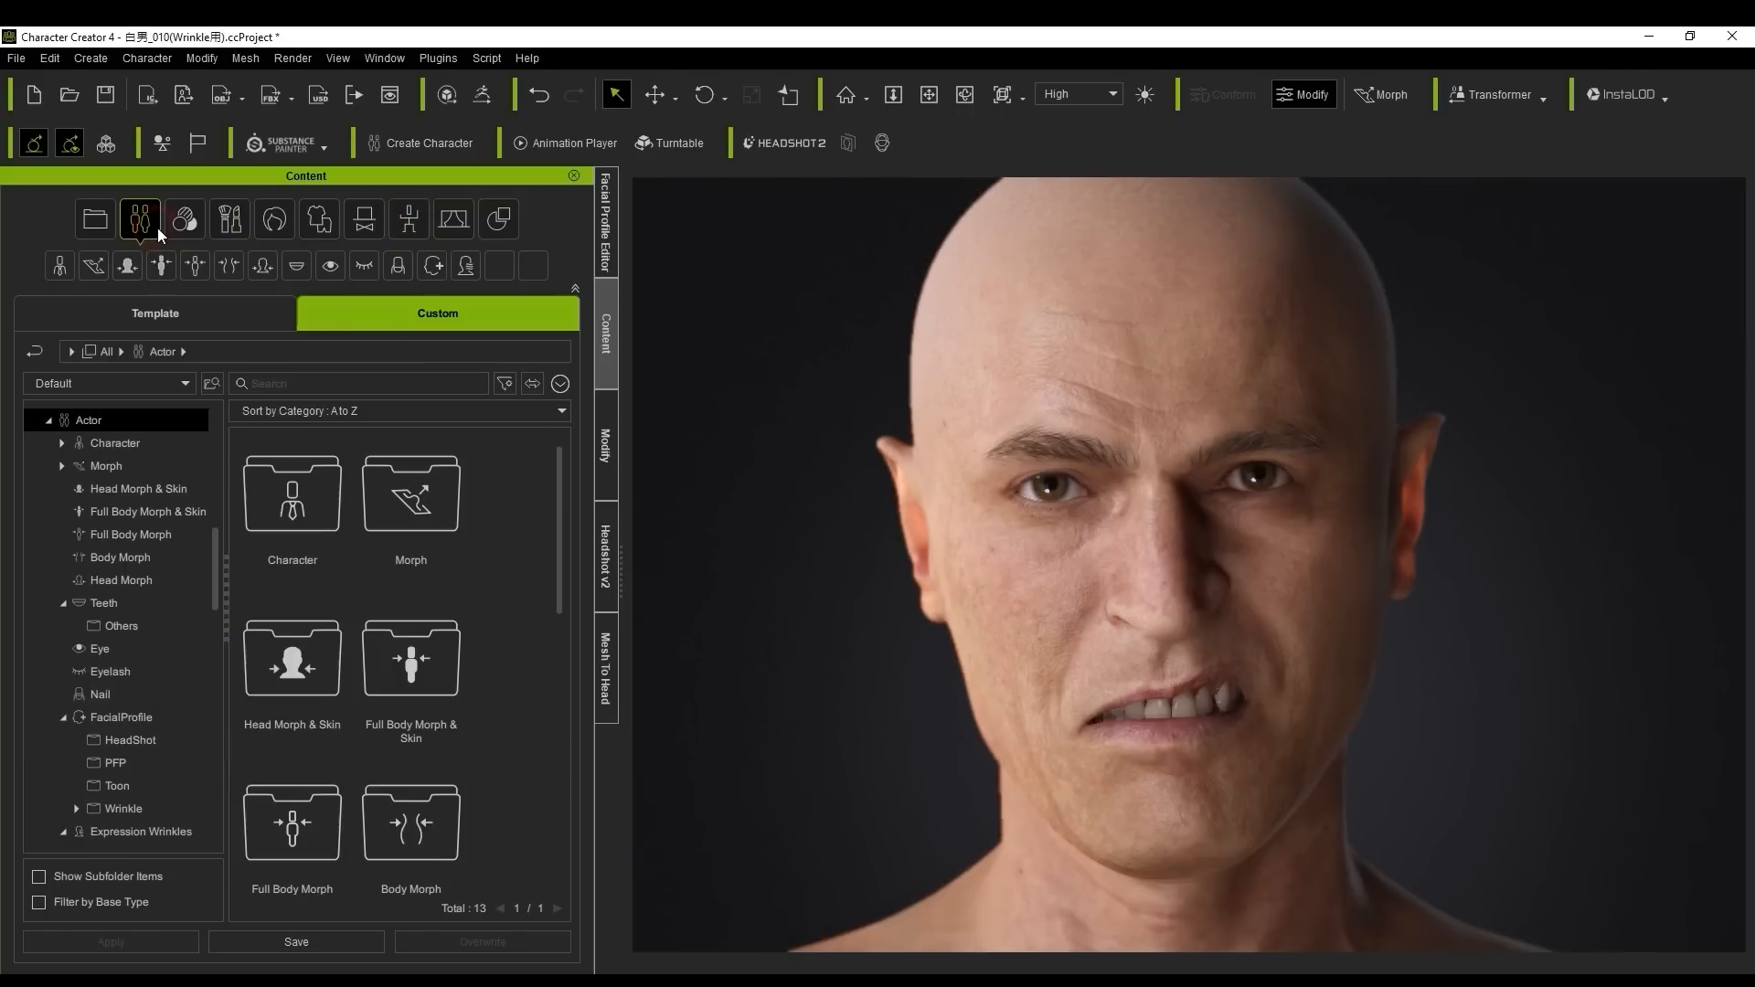
click(463, 266)
double_click(287, 495)
drag(320, 524, 1234, 745)
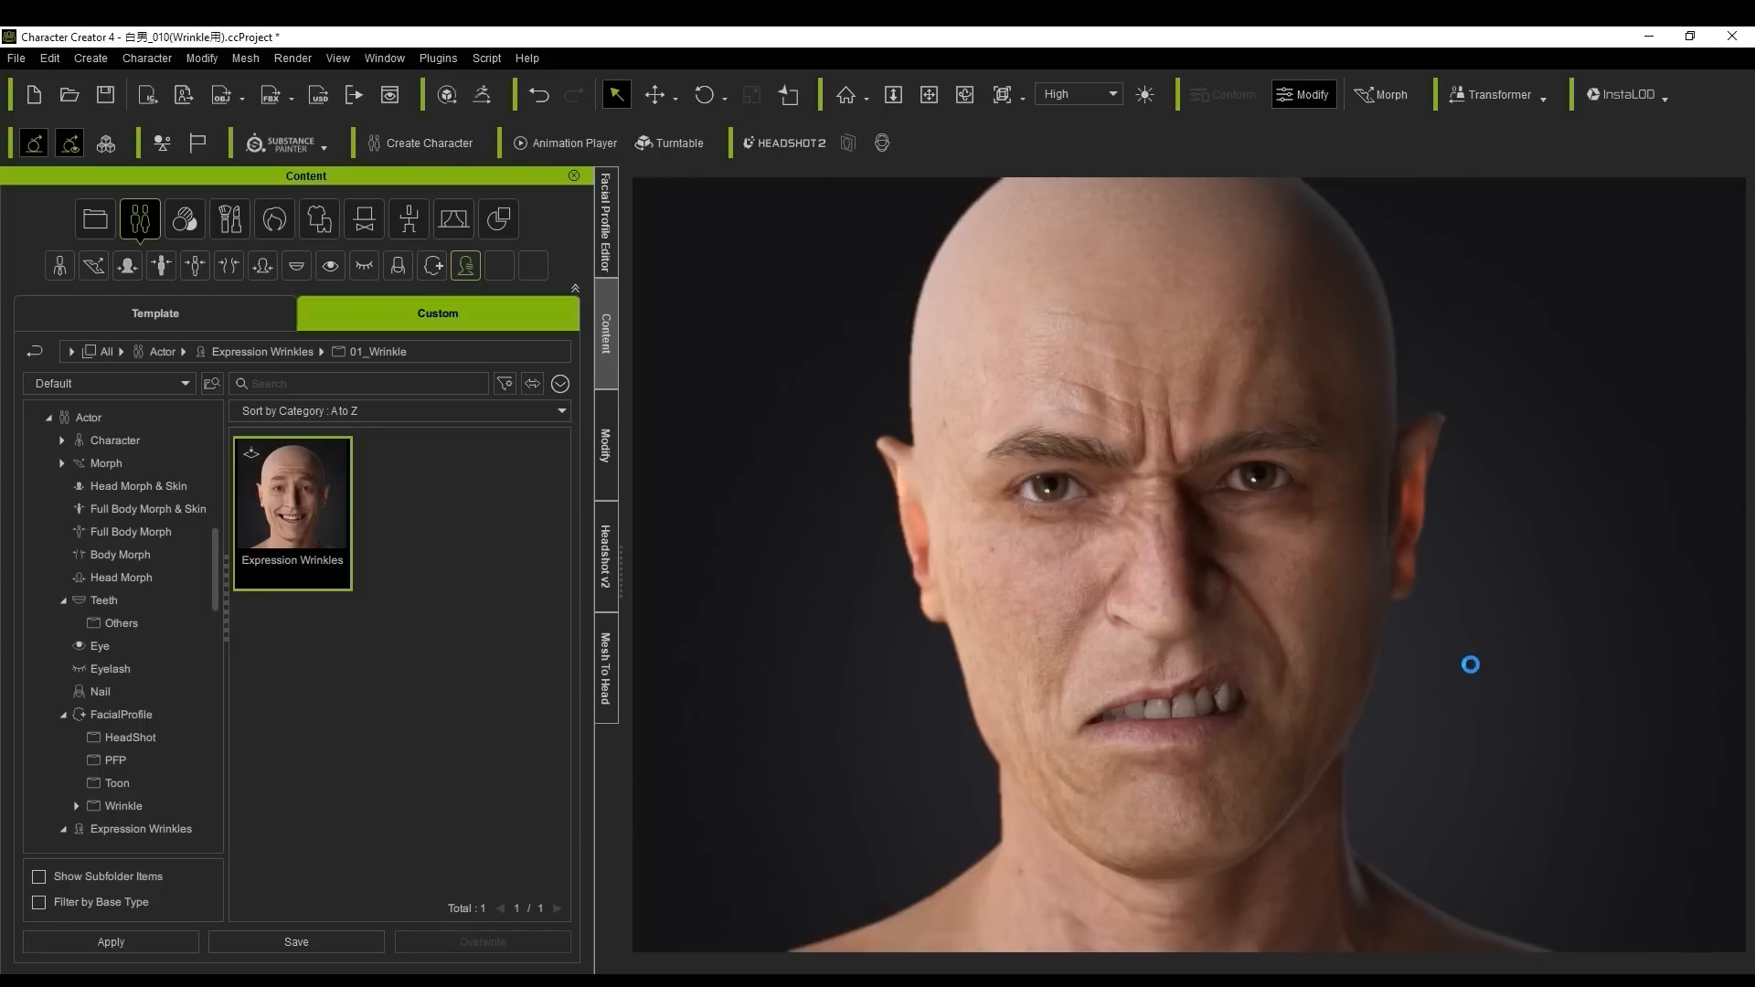
click(605, 493)
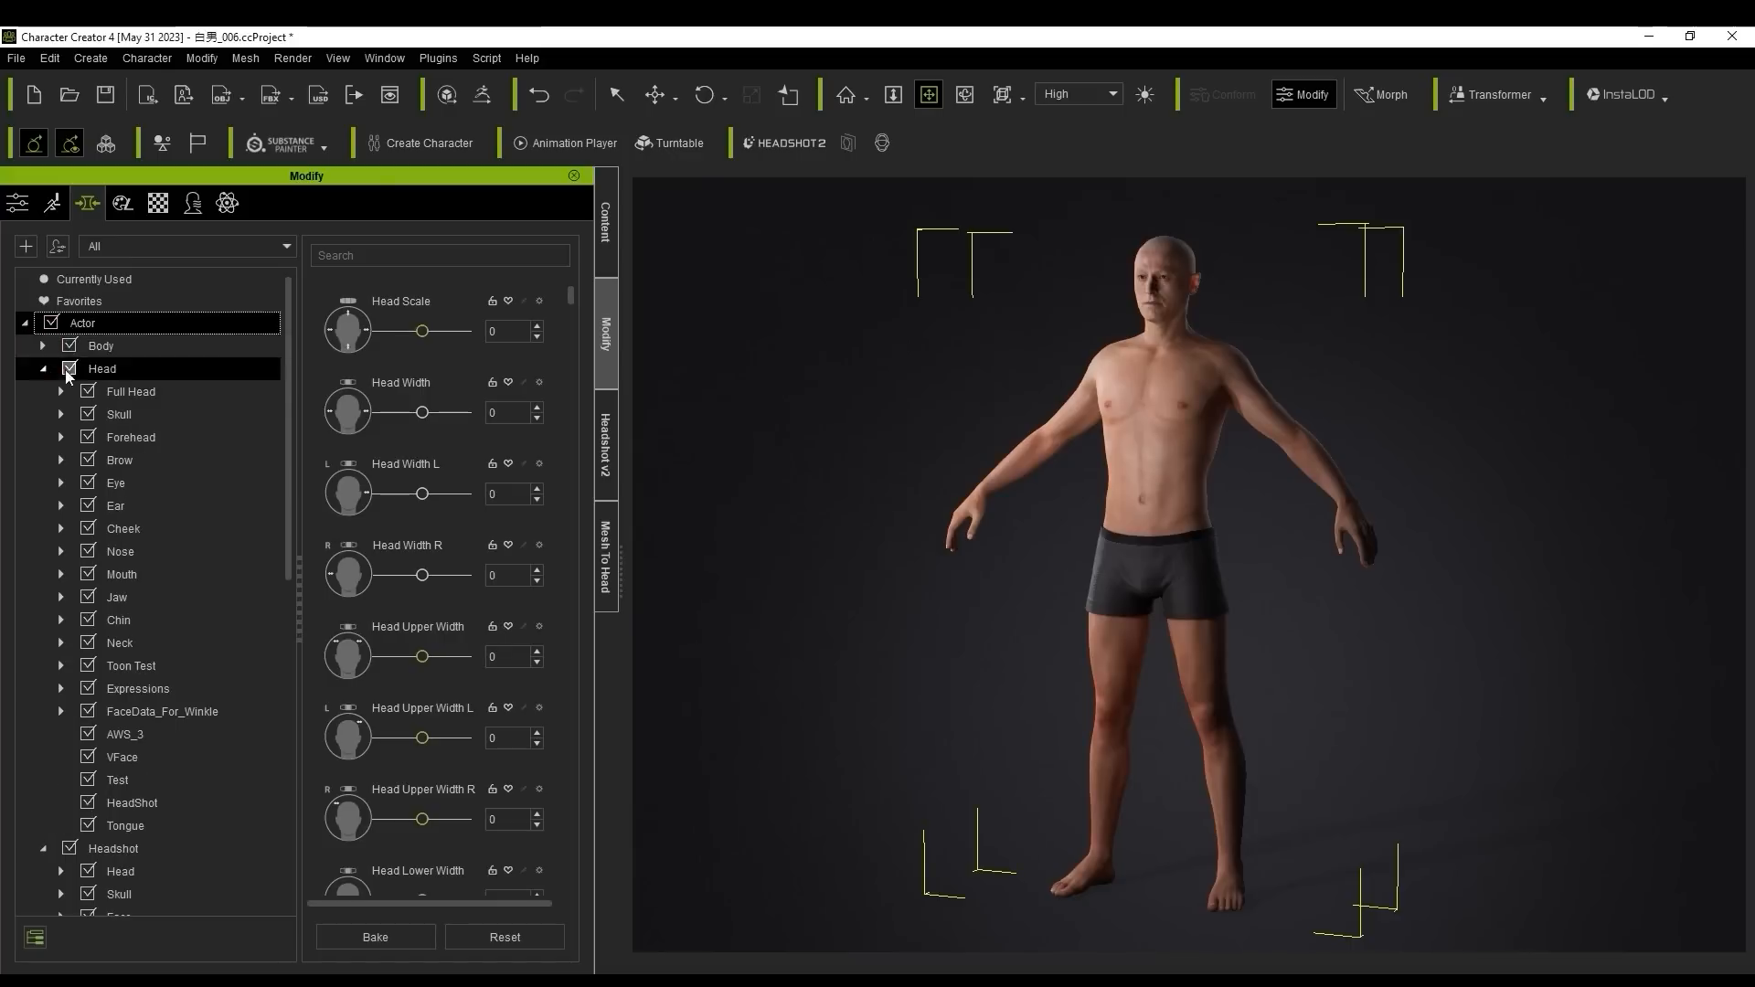
Step: Adjust the full-body General morphs, setting Body Thin to 8, Body Bodybuilder to 8 and Body Tone to 61
click(146, 416)
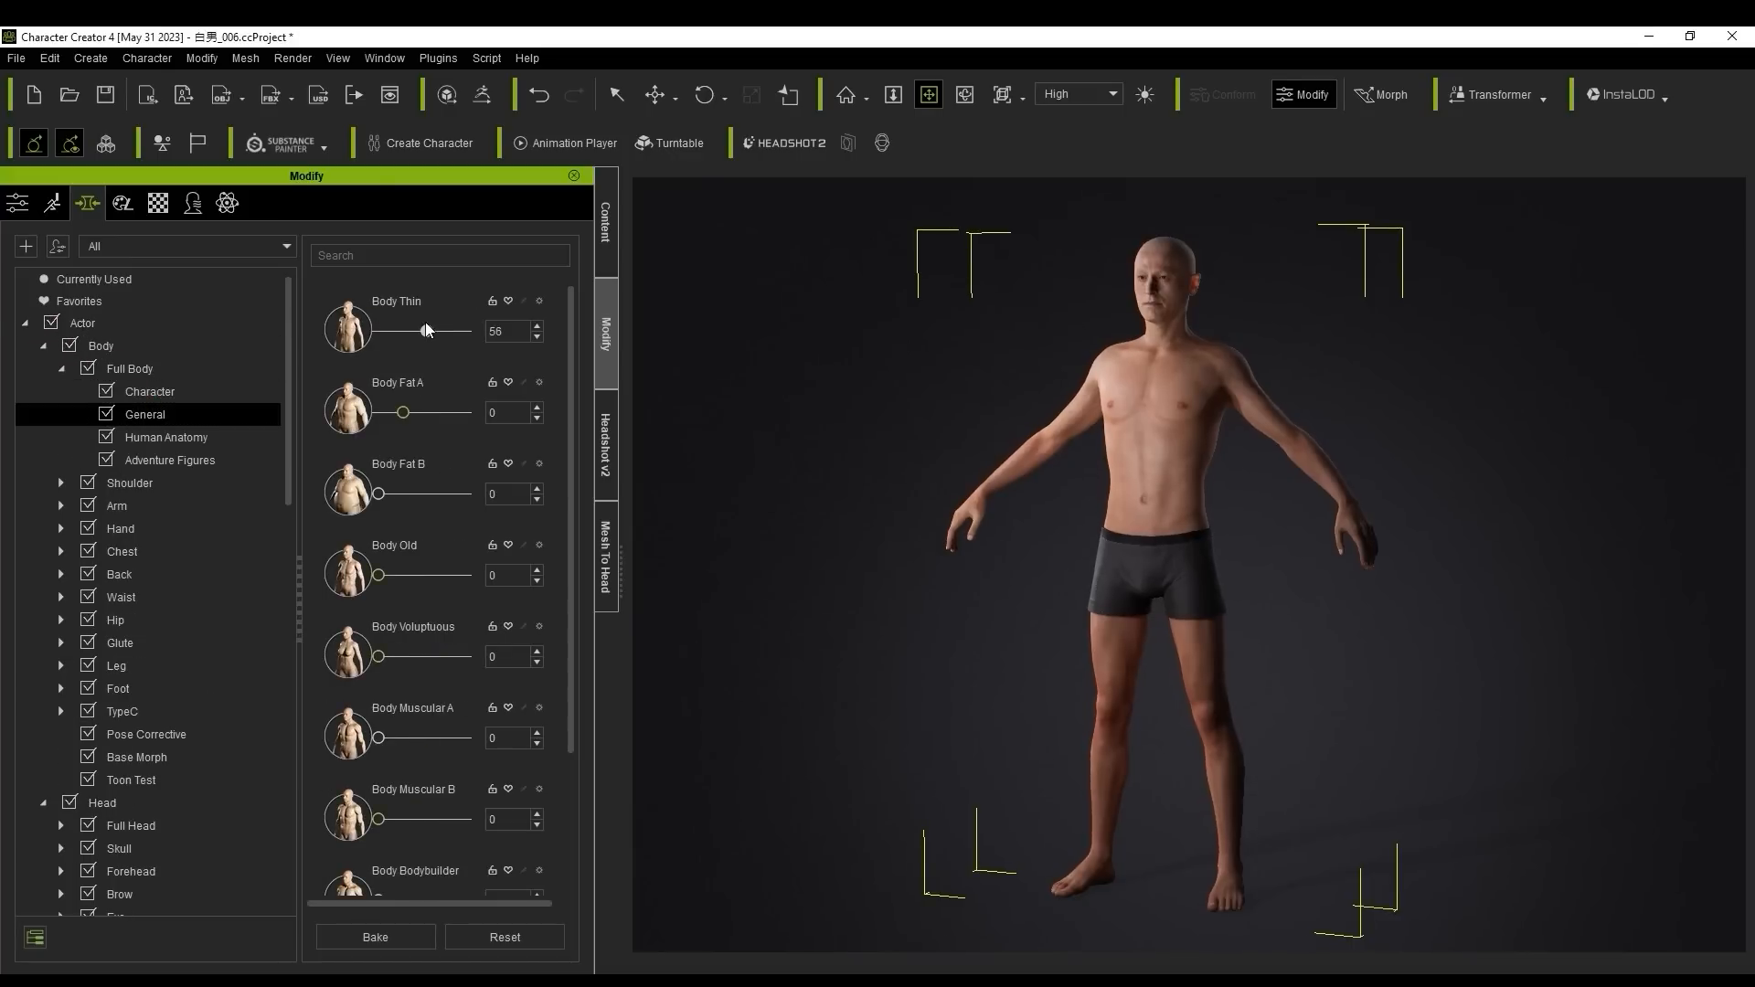
drag(393, 329, 386, 330)
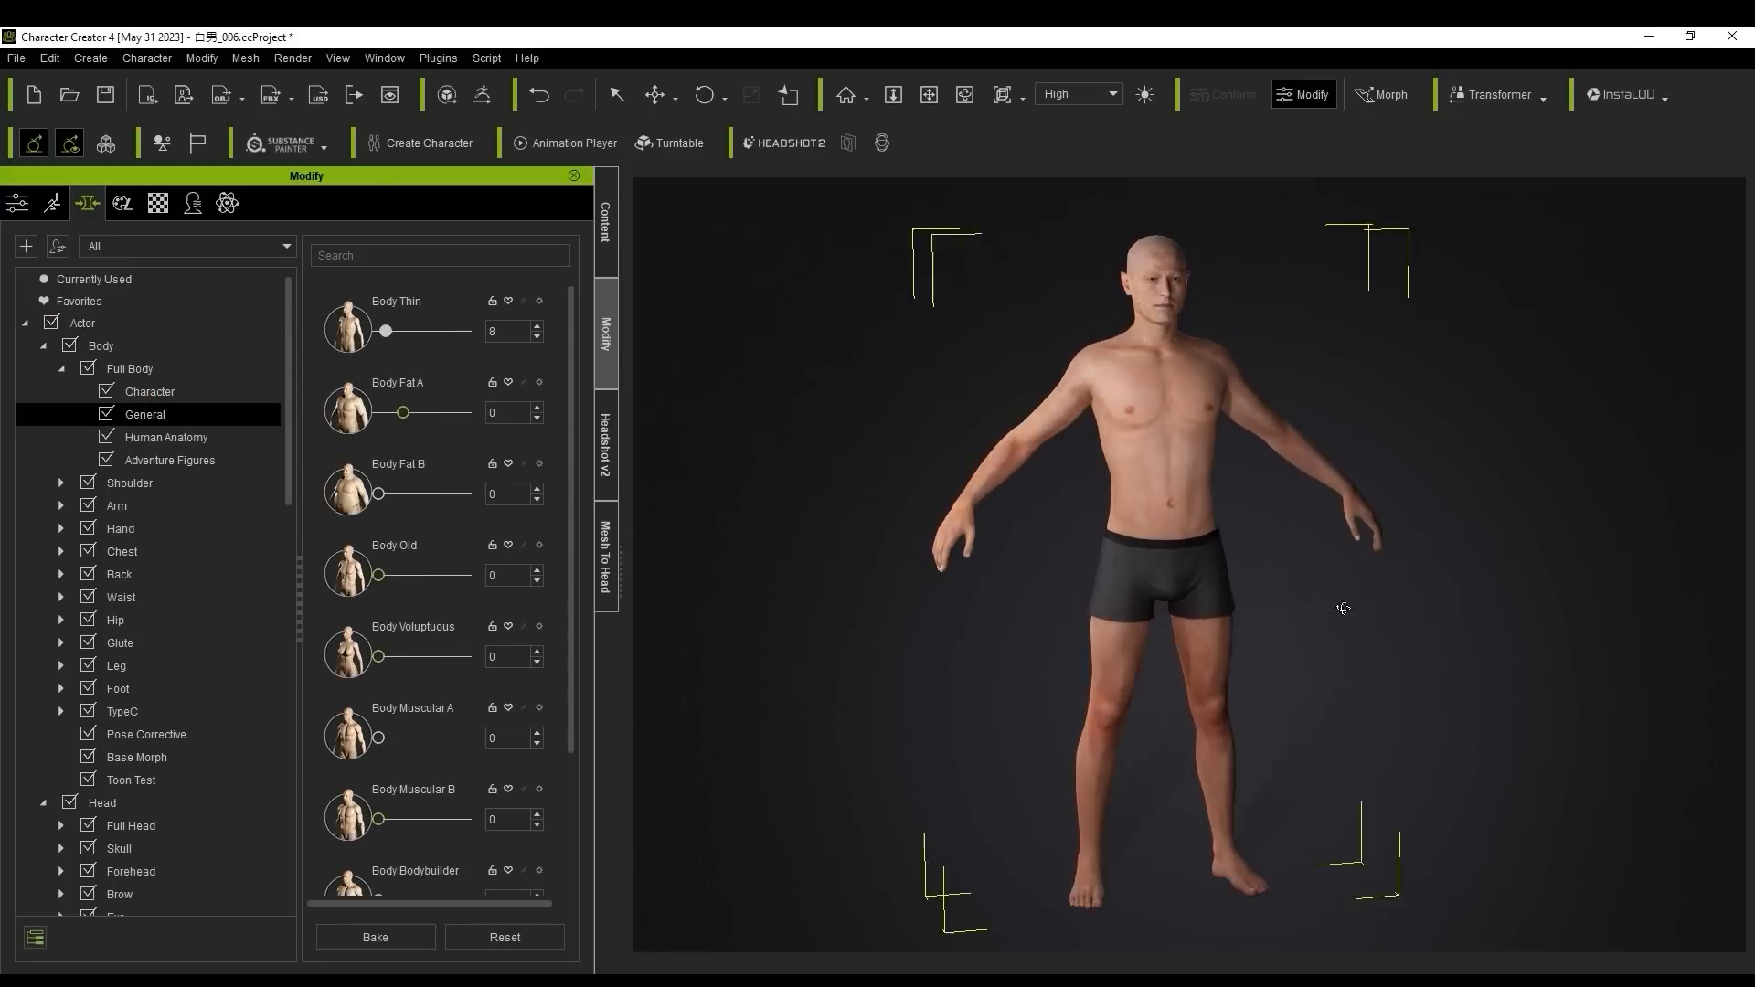
right_drag(1343, 607, 1362, 607)
scroll(370, 610, down, 4)
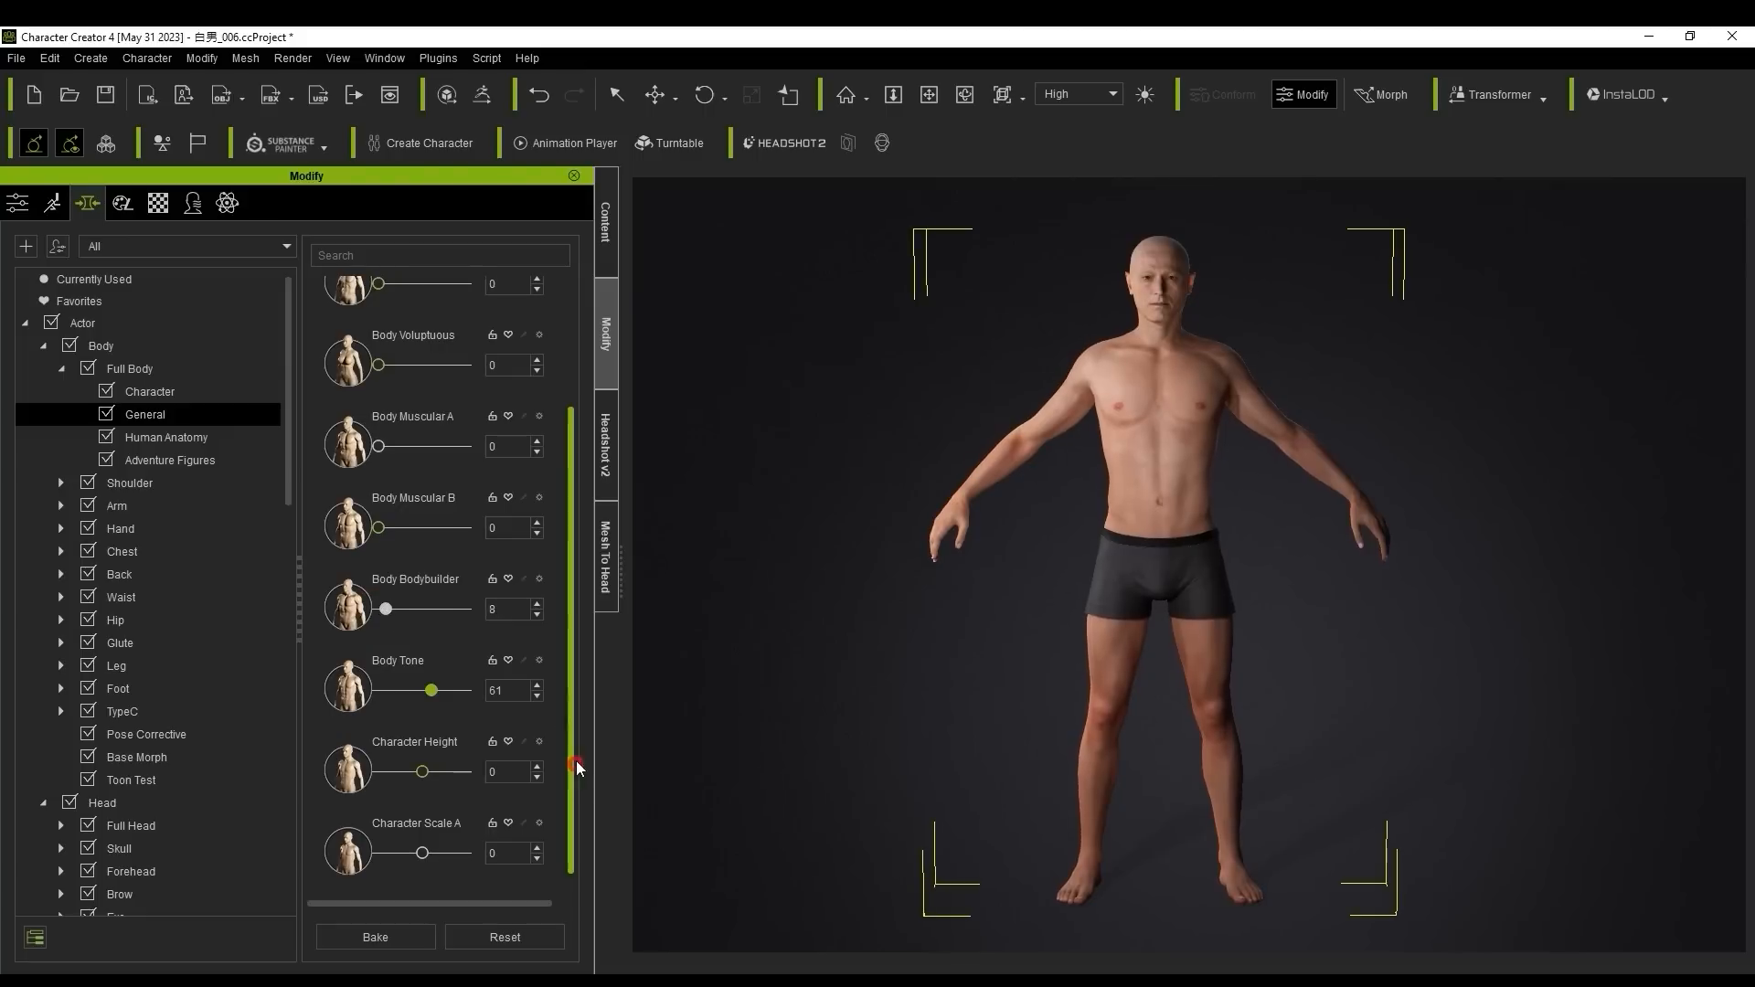
drag(577, 768, 489, 352)
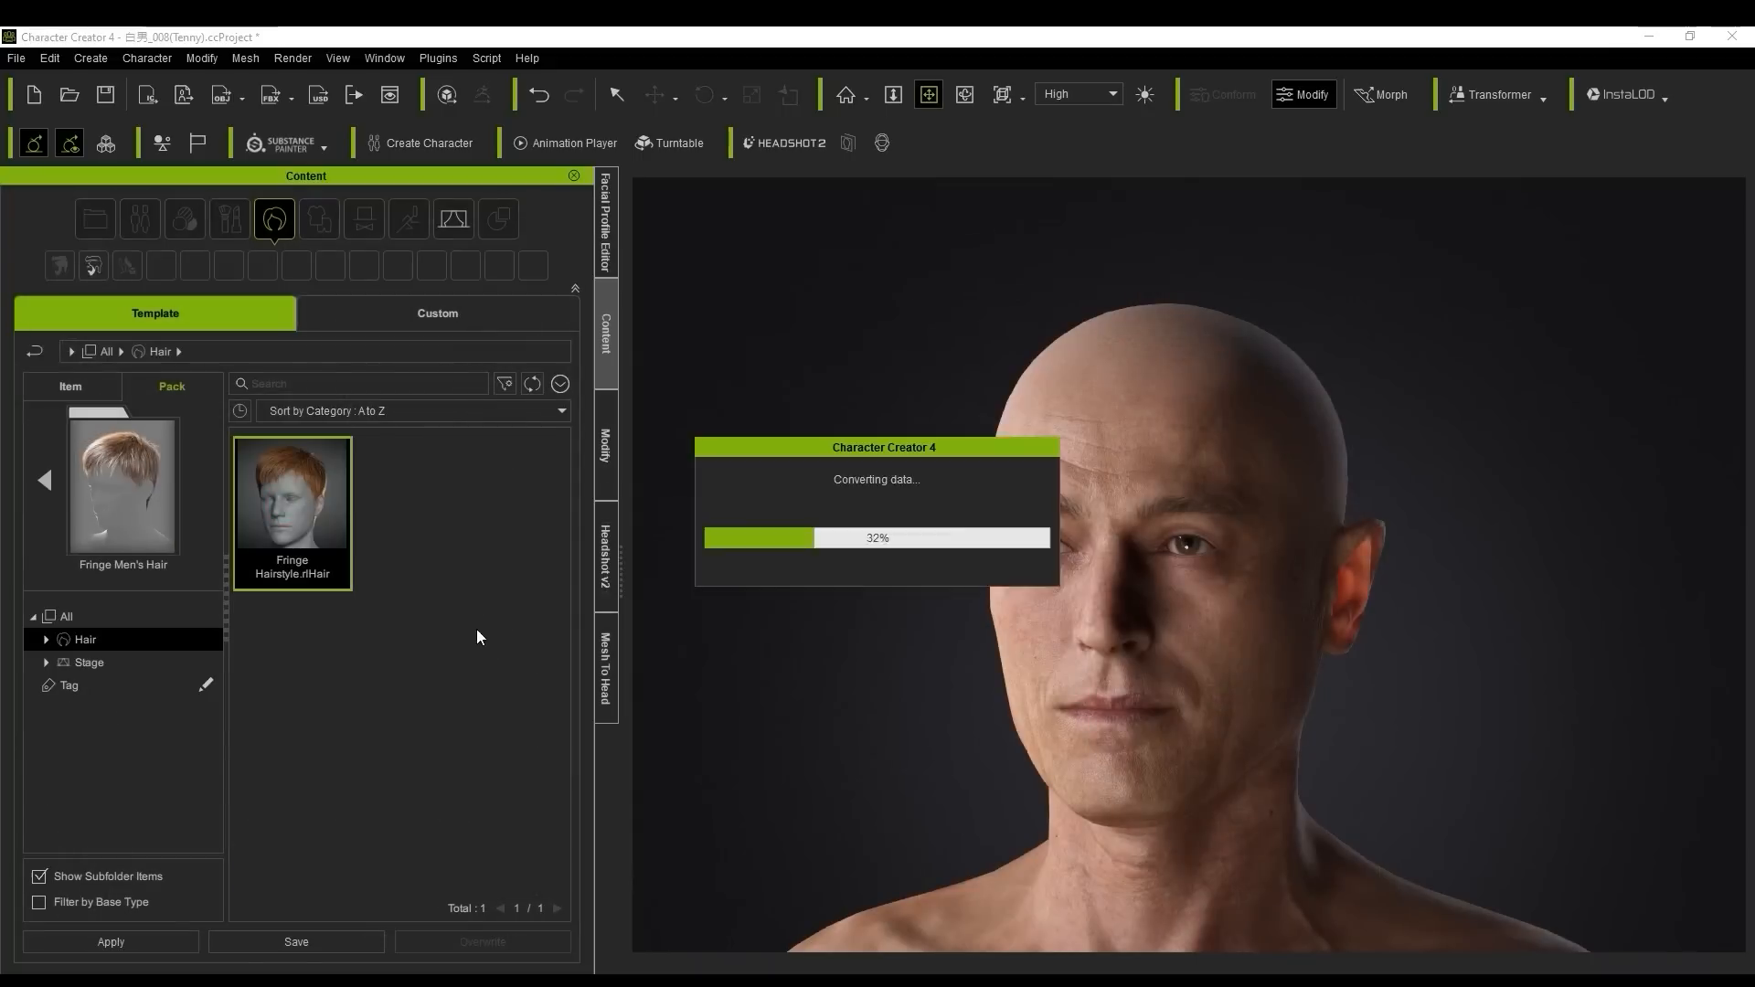
Step: Try the Fringe and Curly Fringe hairstyles on the character, and settle on the Slicked Back hairstyle
drag(292, 494, 1234, 674)
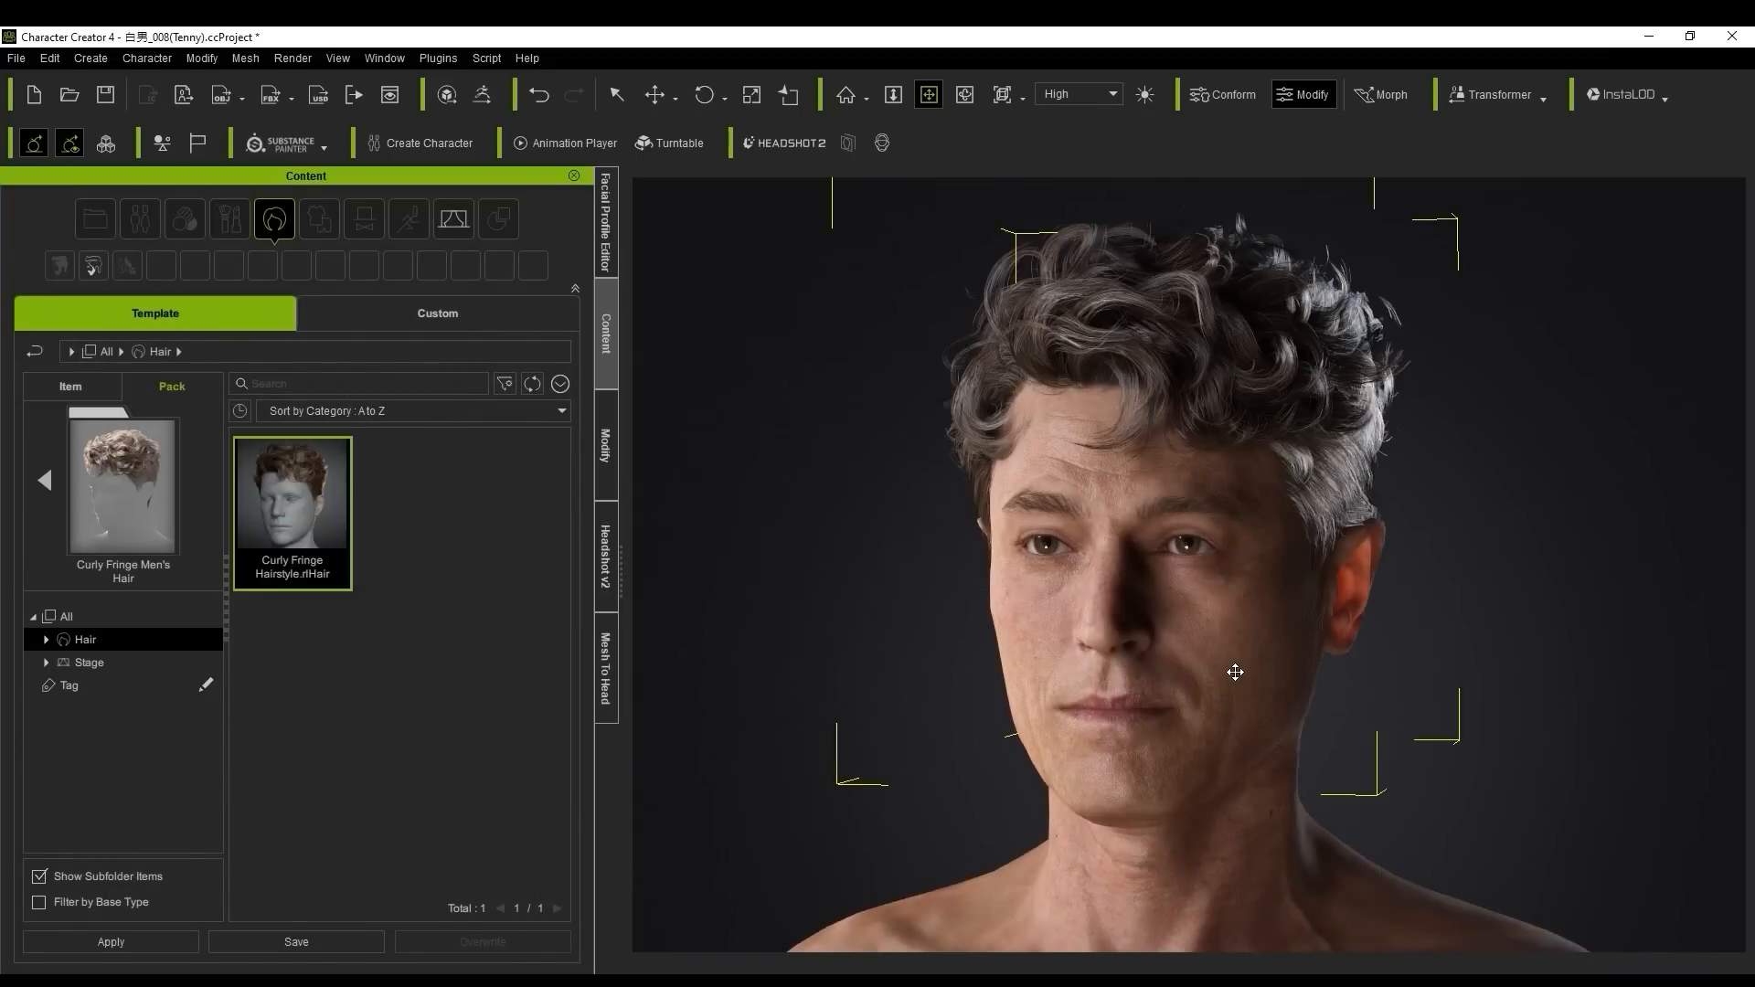
right_drag(1234, 673, 1040, 694)
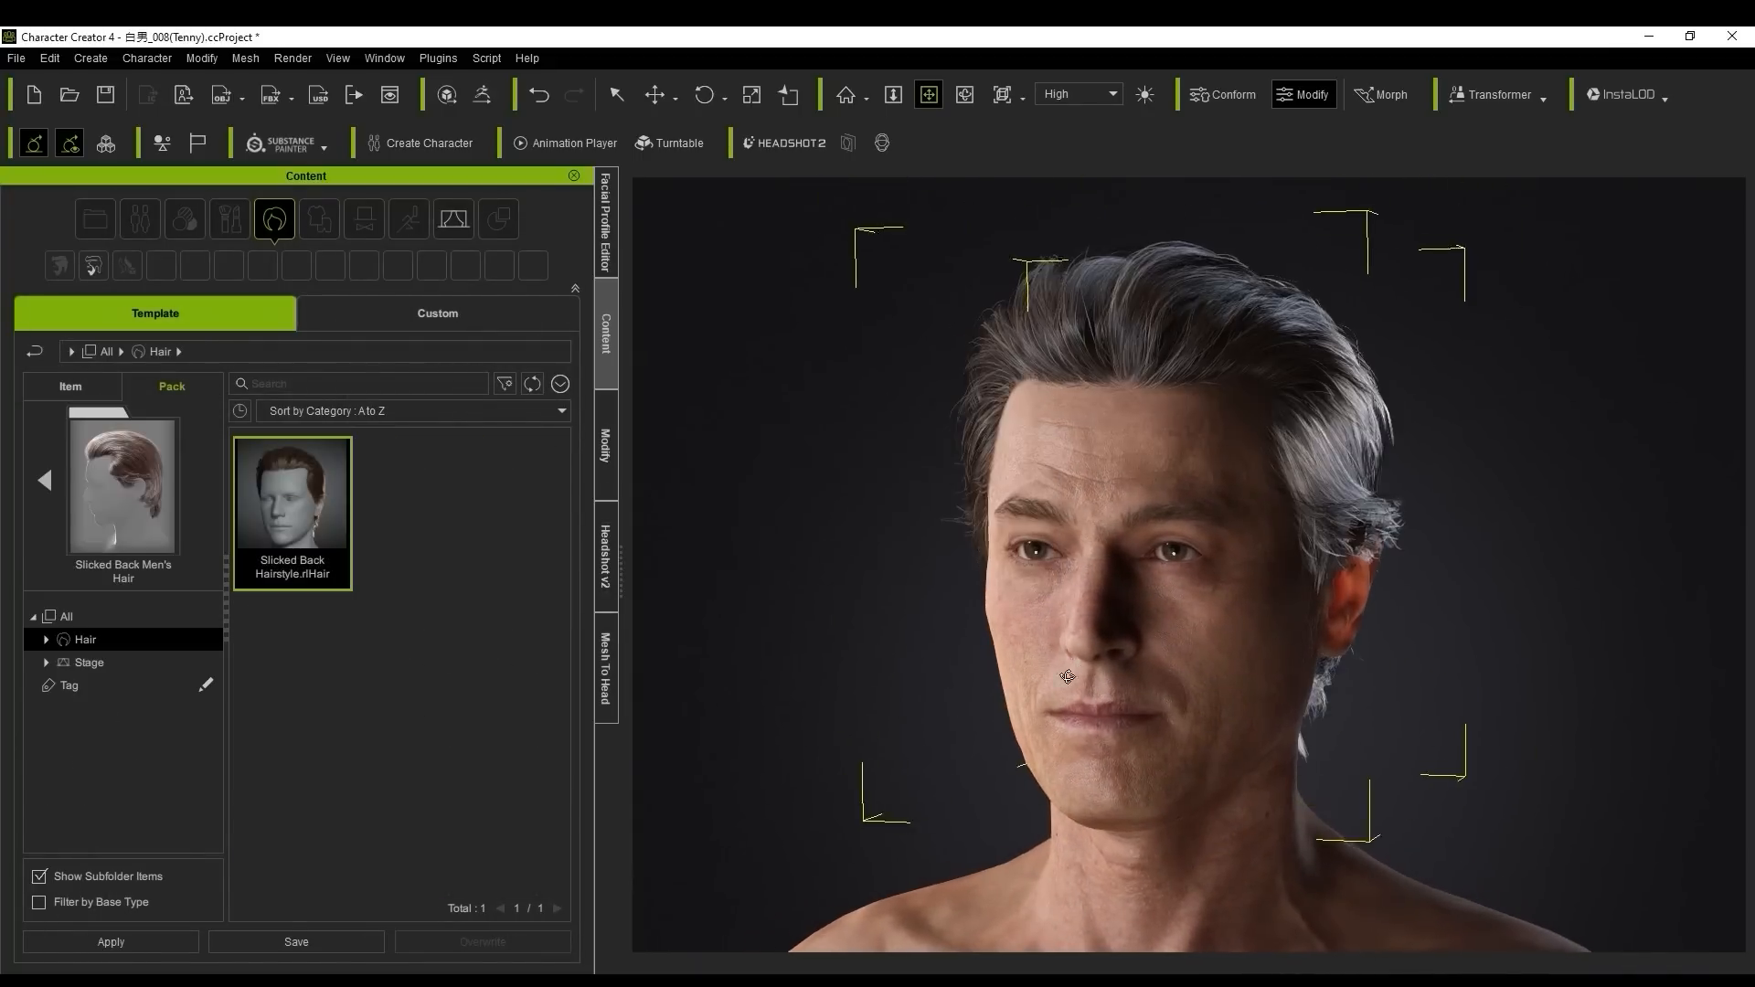
mouse_move(1068, 677)
right_down()
mouse_move(1446, 639)
mouse_move(1097, 666)
right_up()
Step: Apply the Slicked Back (blond) Material Plus preset to the hair and inspect it from the side
click(91, 662)
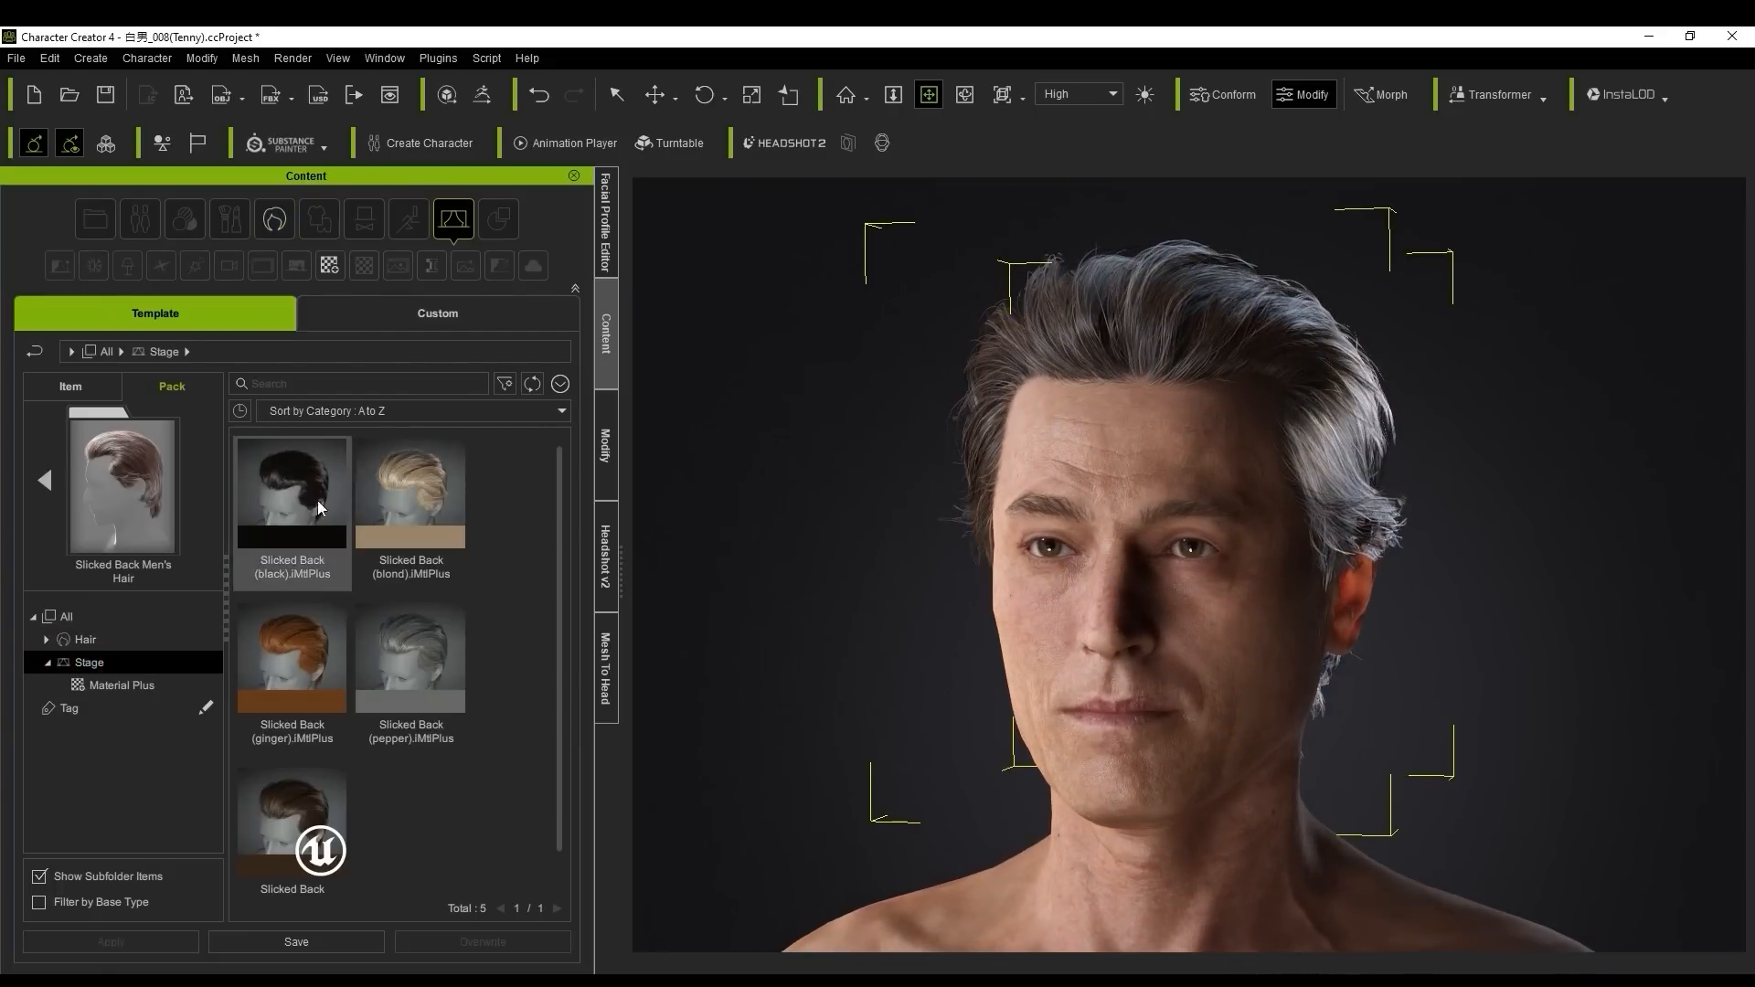
drag(1221, 341, 1223, 343)
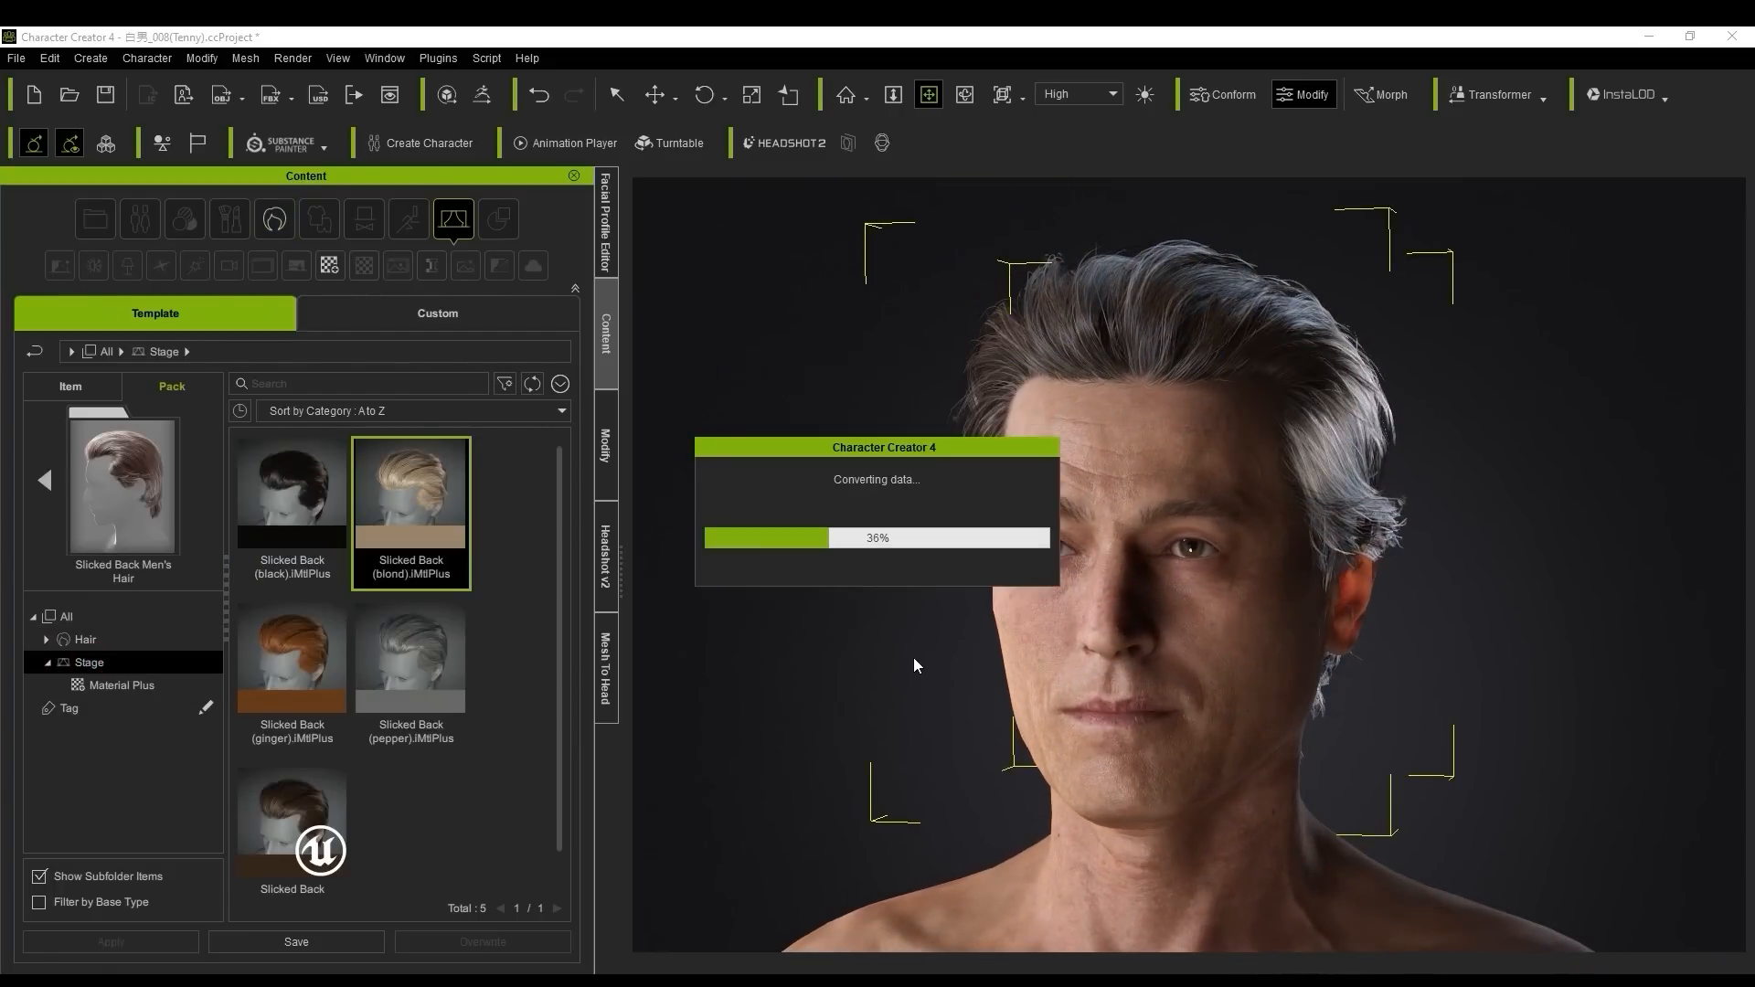
right_drag(1159, 627, 1609, 645)
Step: Set the hair shader's Roughness Map Strength to 0.554, Specular Map Strength to 0.140, Specular Strength to 0.307, Transmission Strength to 0.375 and Lit Back Face to 0.213
click(606, 444)
drag(585, 358, 584, 599)
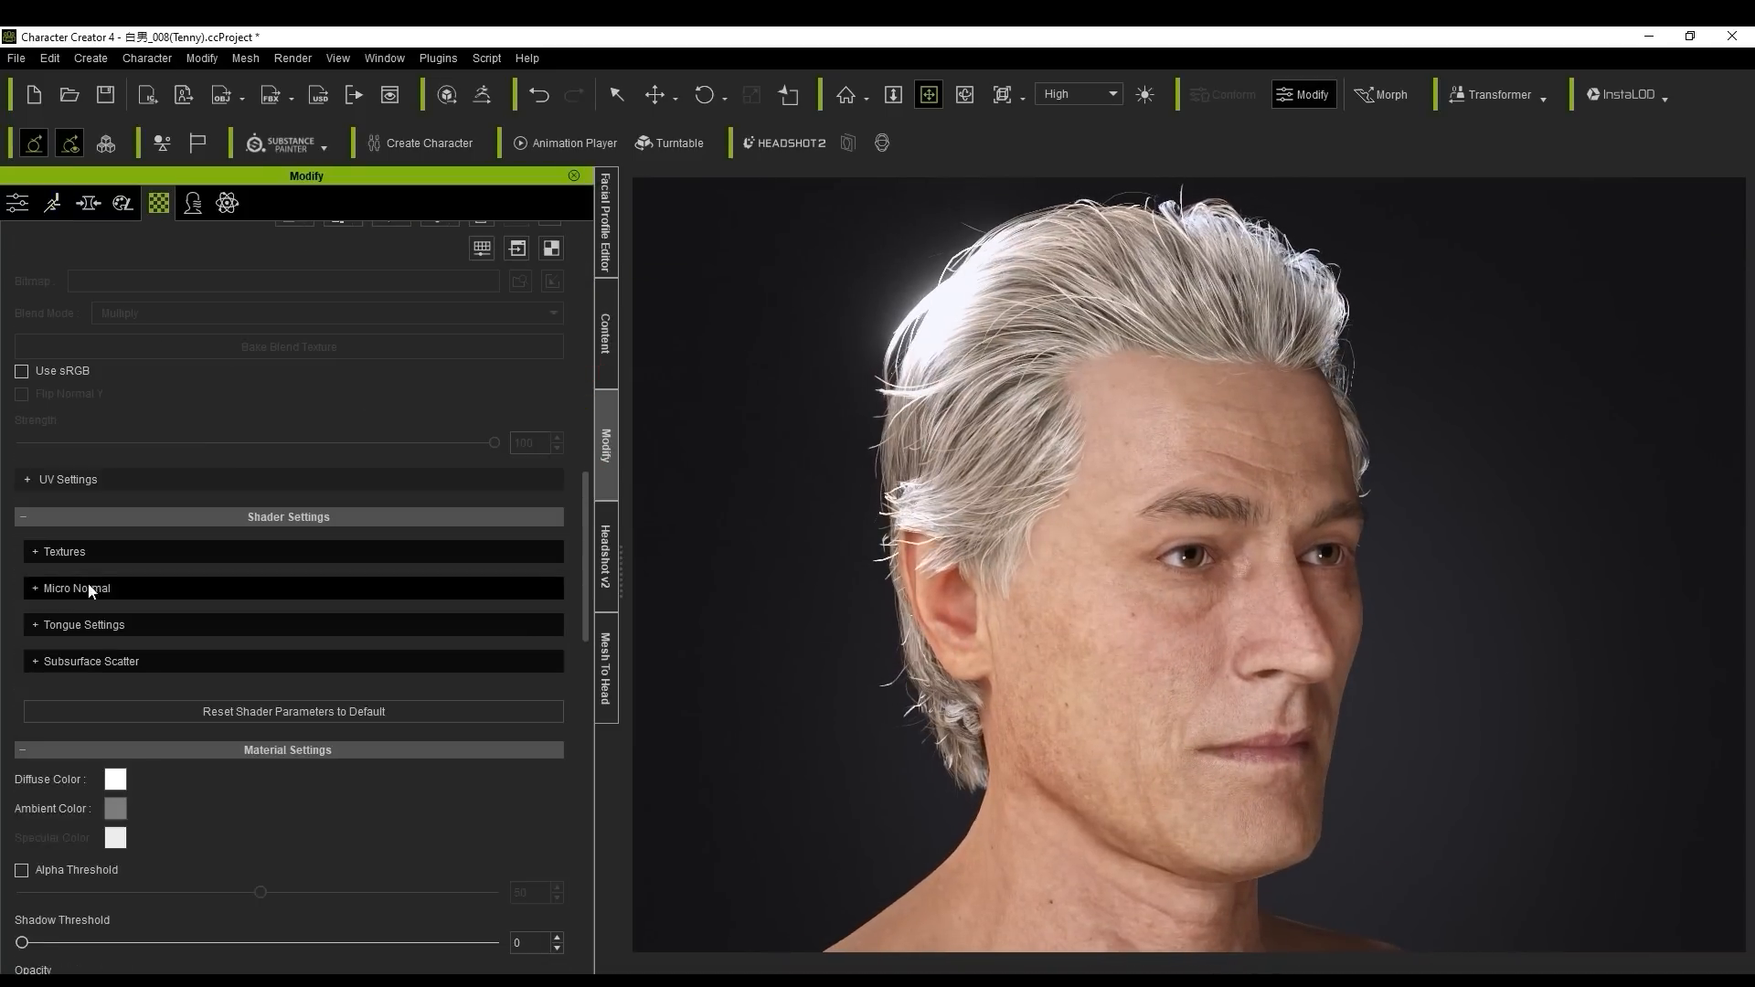
click(88, 586)
click(88, 587)
click(617, 96)
click(950, 411)
click(118, 513)
scroll(146, 585, down, 3)
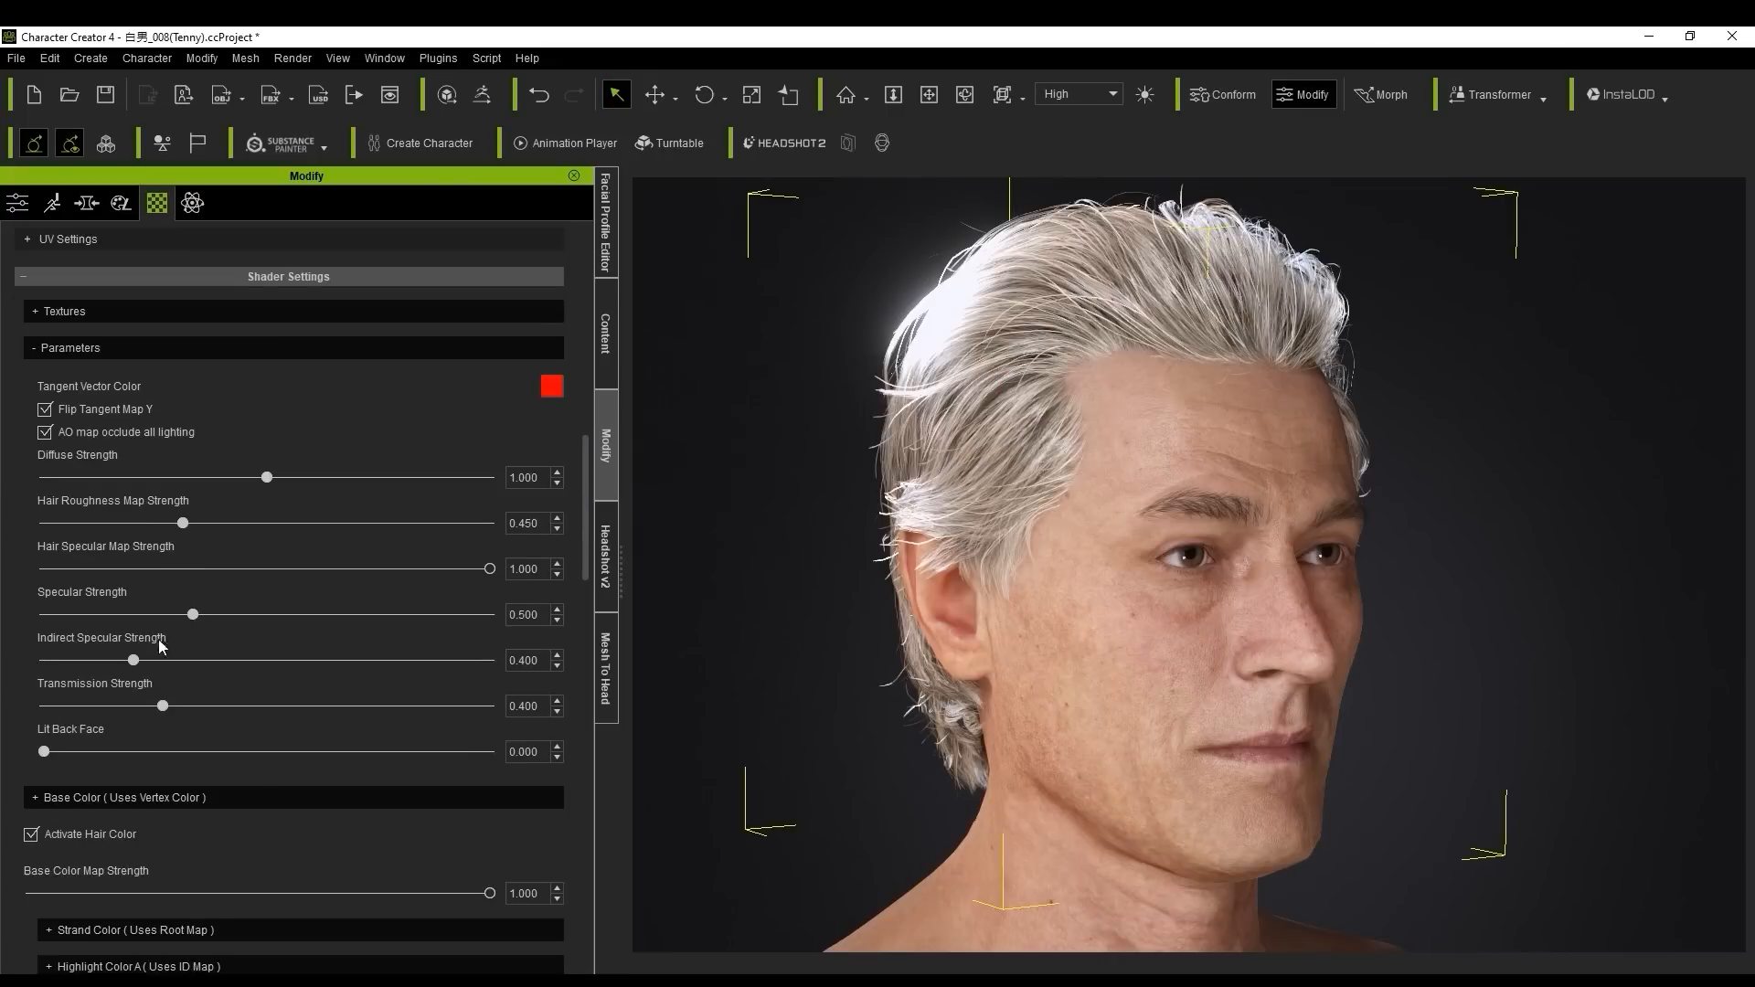
mouse_move(183, 523)
mouse_down()
mouse_move(301, 523)
mouse_move(190, 523)
mouse_up()
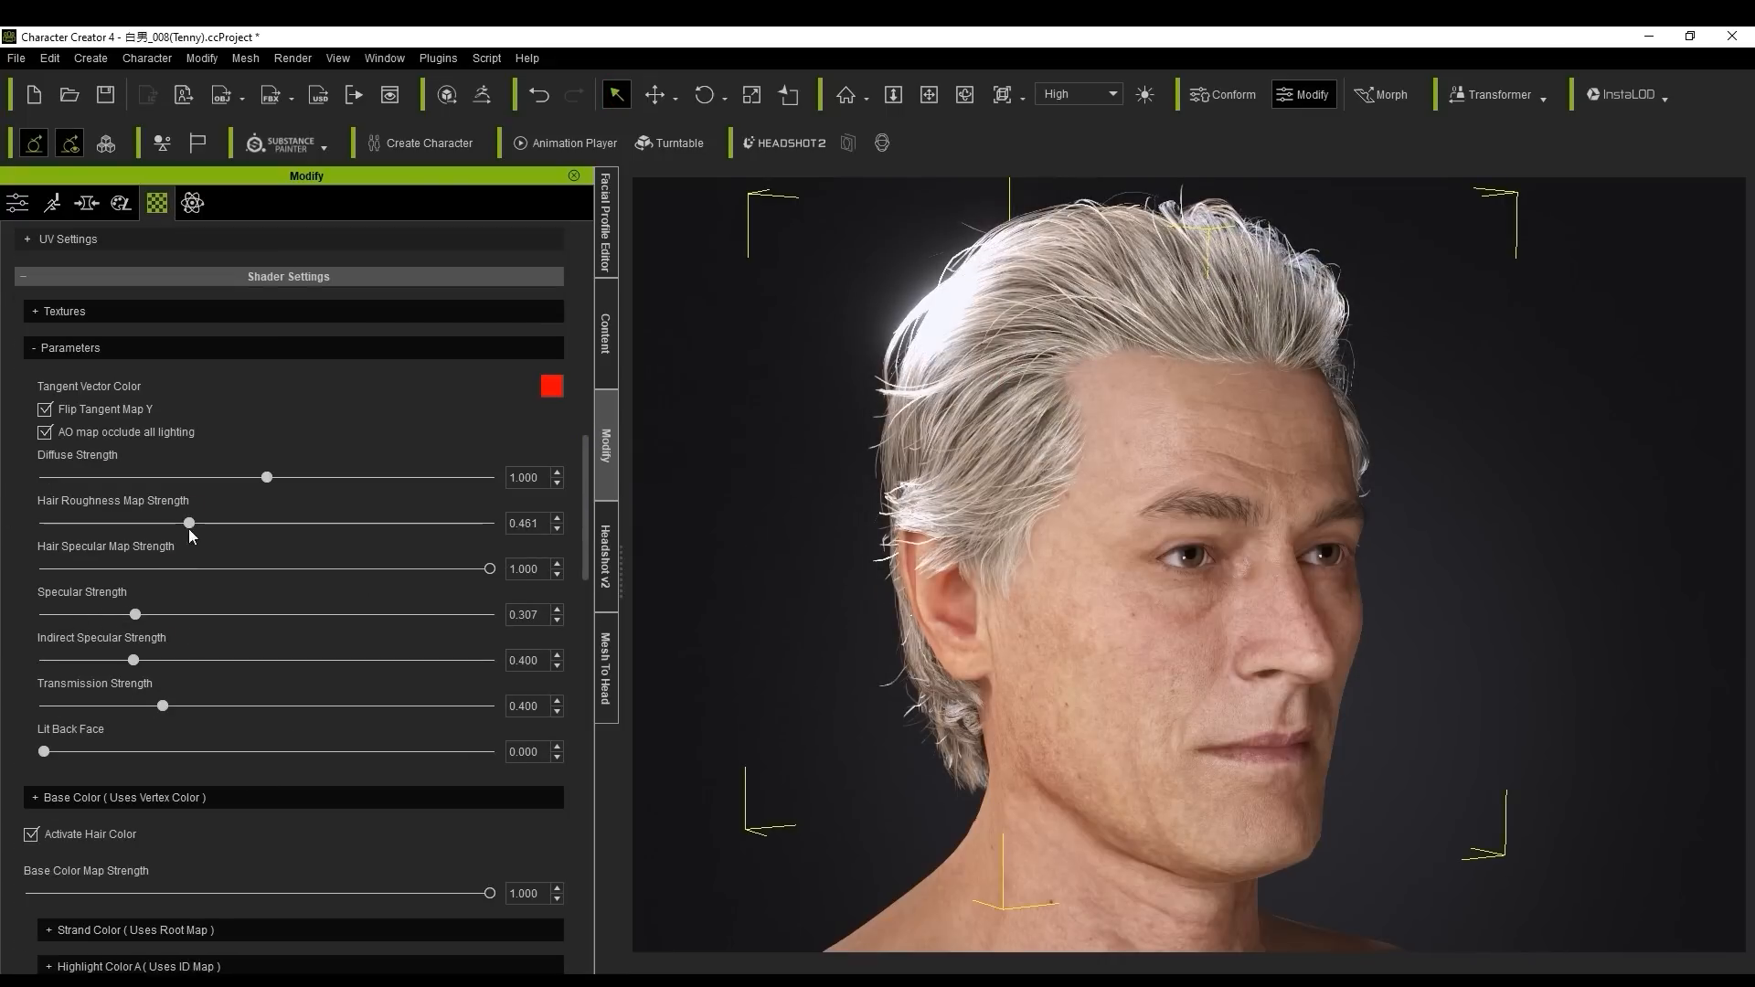
click(120, 568)
right_drag(1139, 692, 1316, 720)
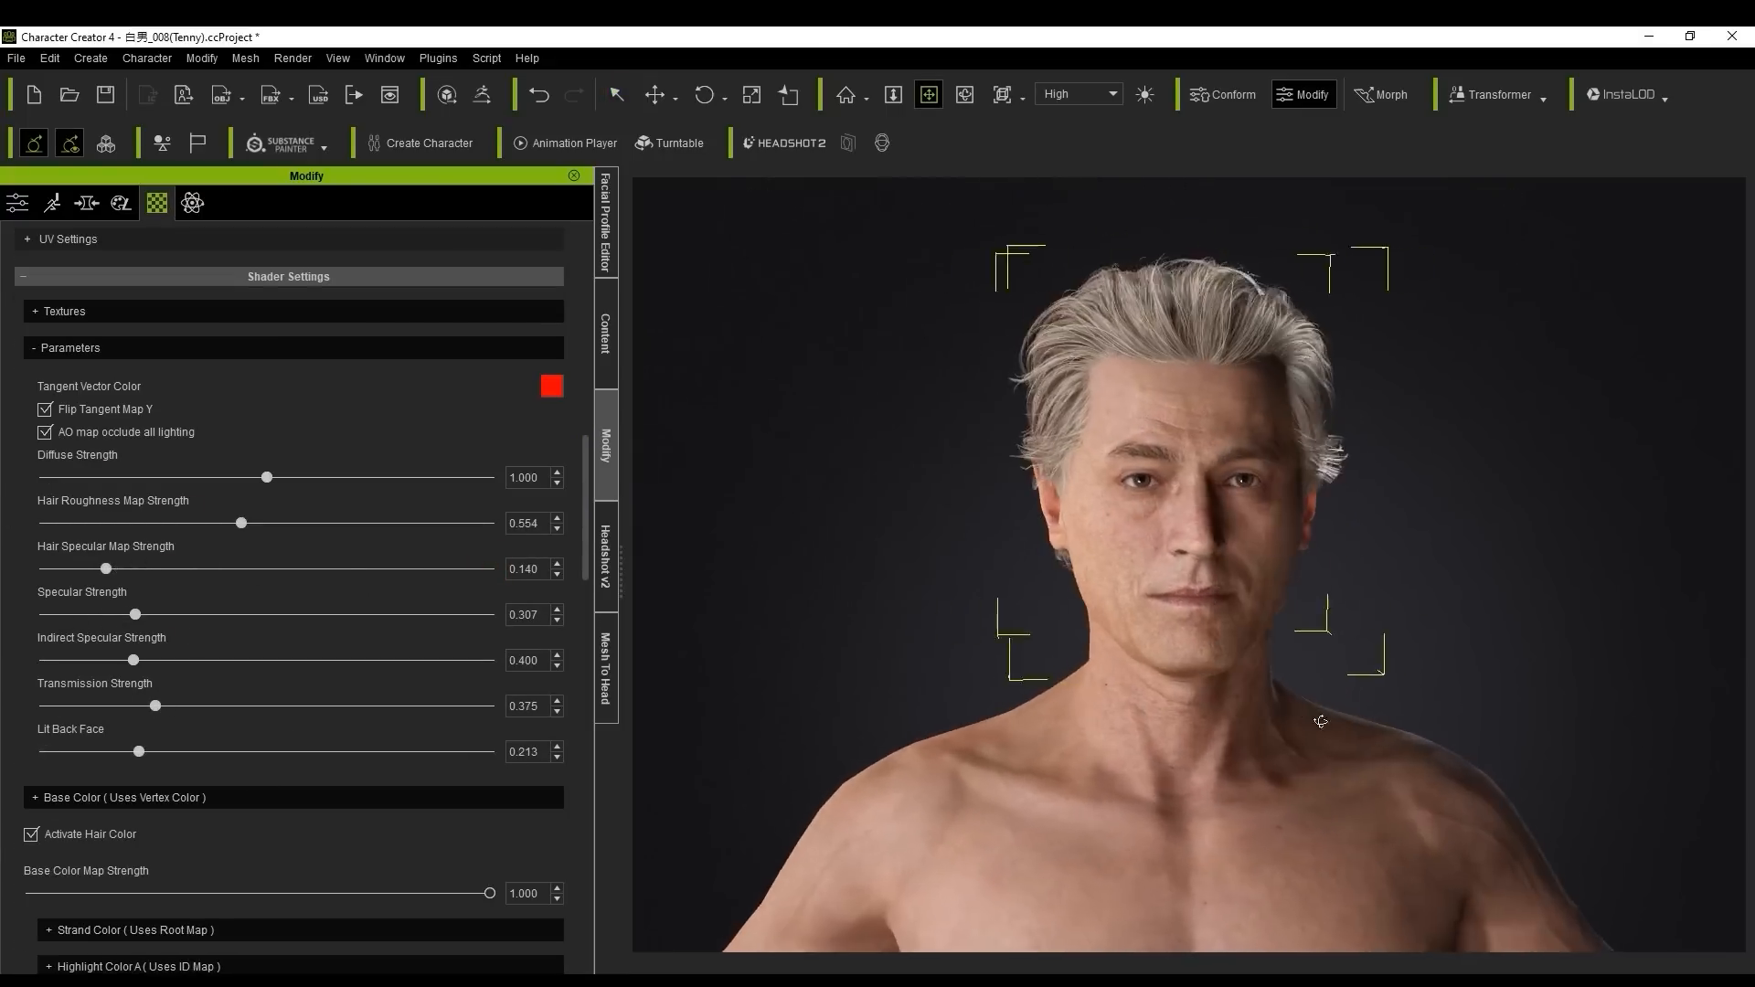
Step: Dress the character in the beige Layered sweater_A1 from the Stylings pack's shirts
scroll(1225, 658, up, 3)
drag(1224, 658, 1211, 734)
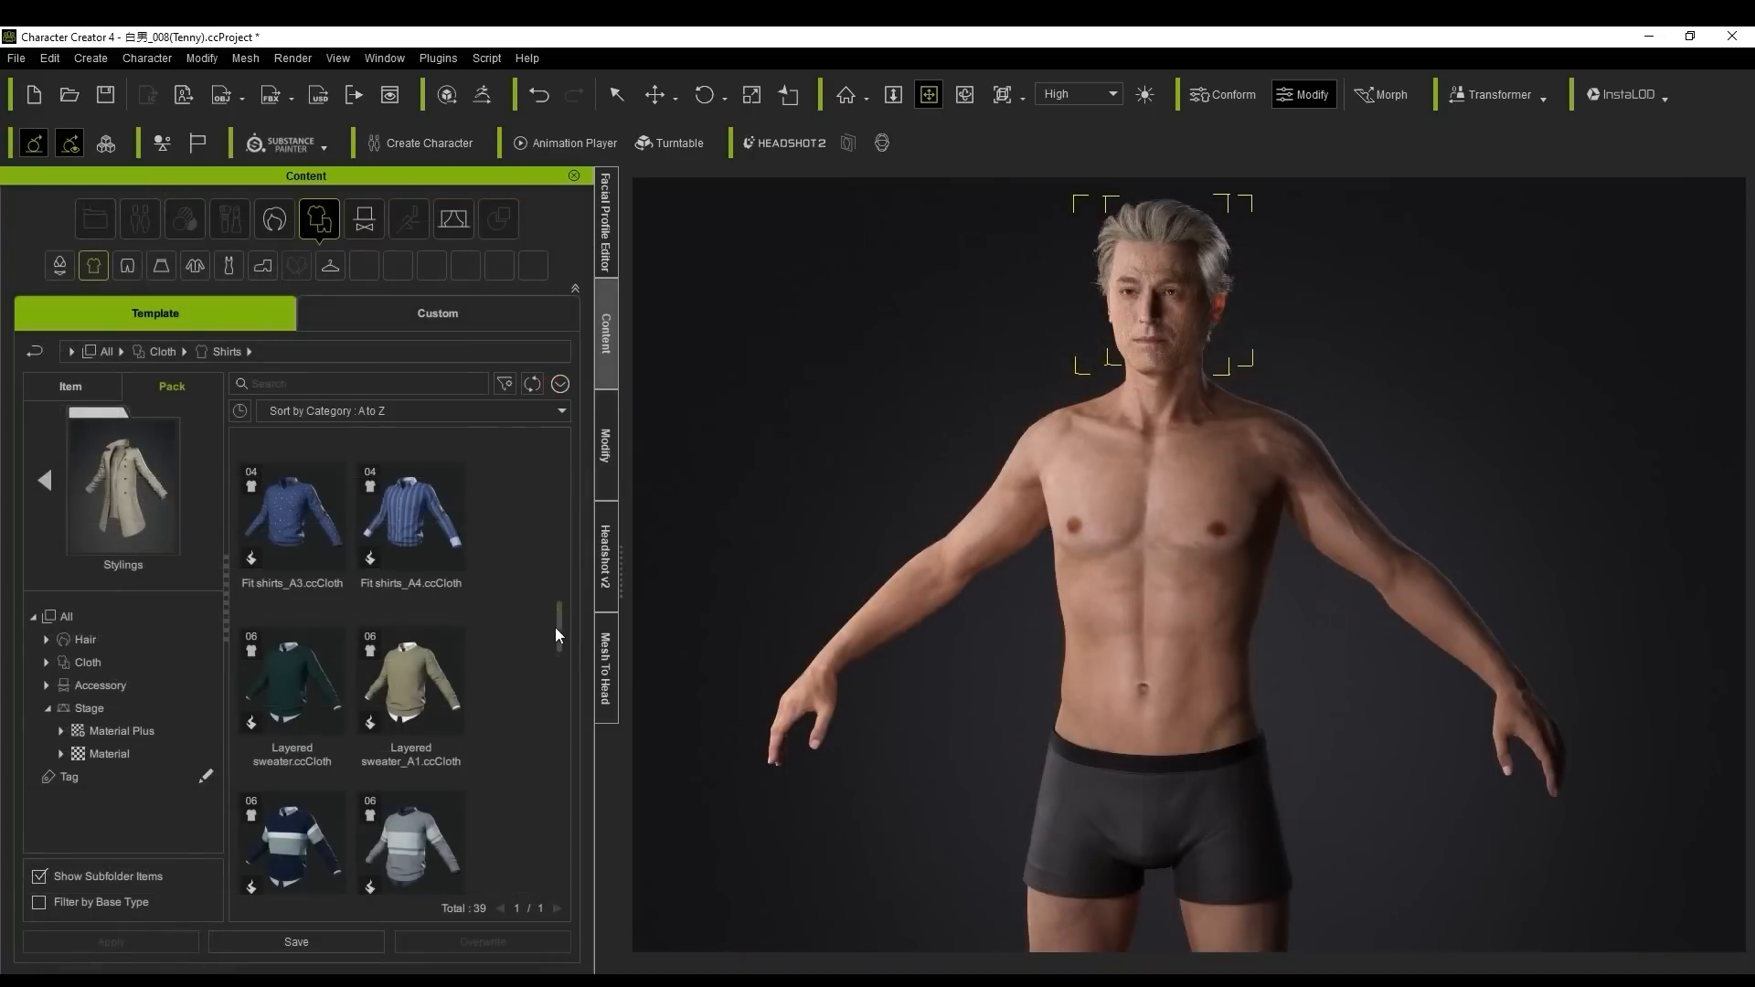
scroll(411, 640, down, 1)
double_click(411, 603)
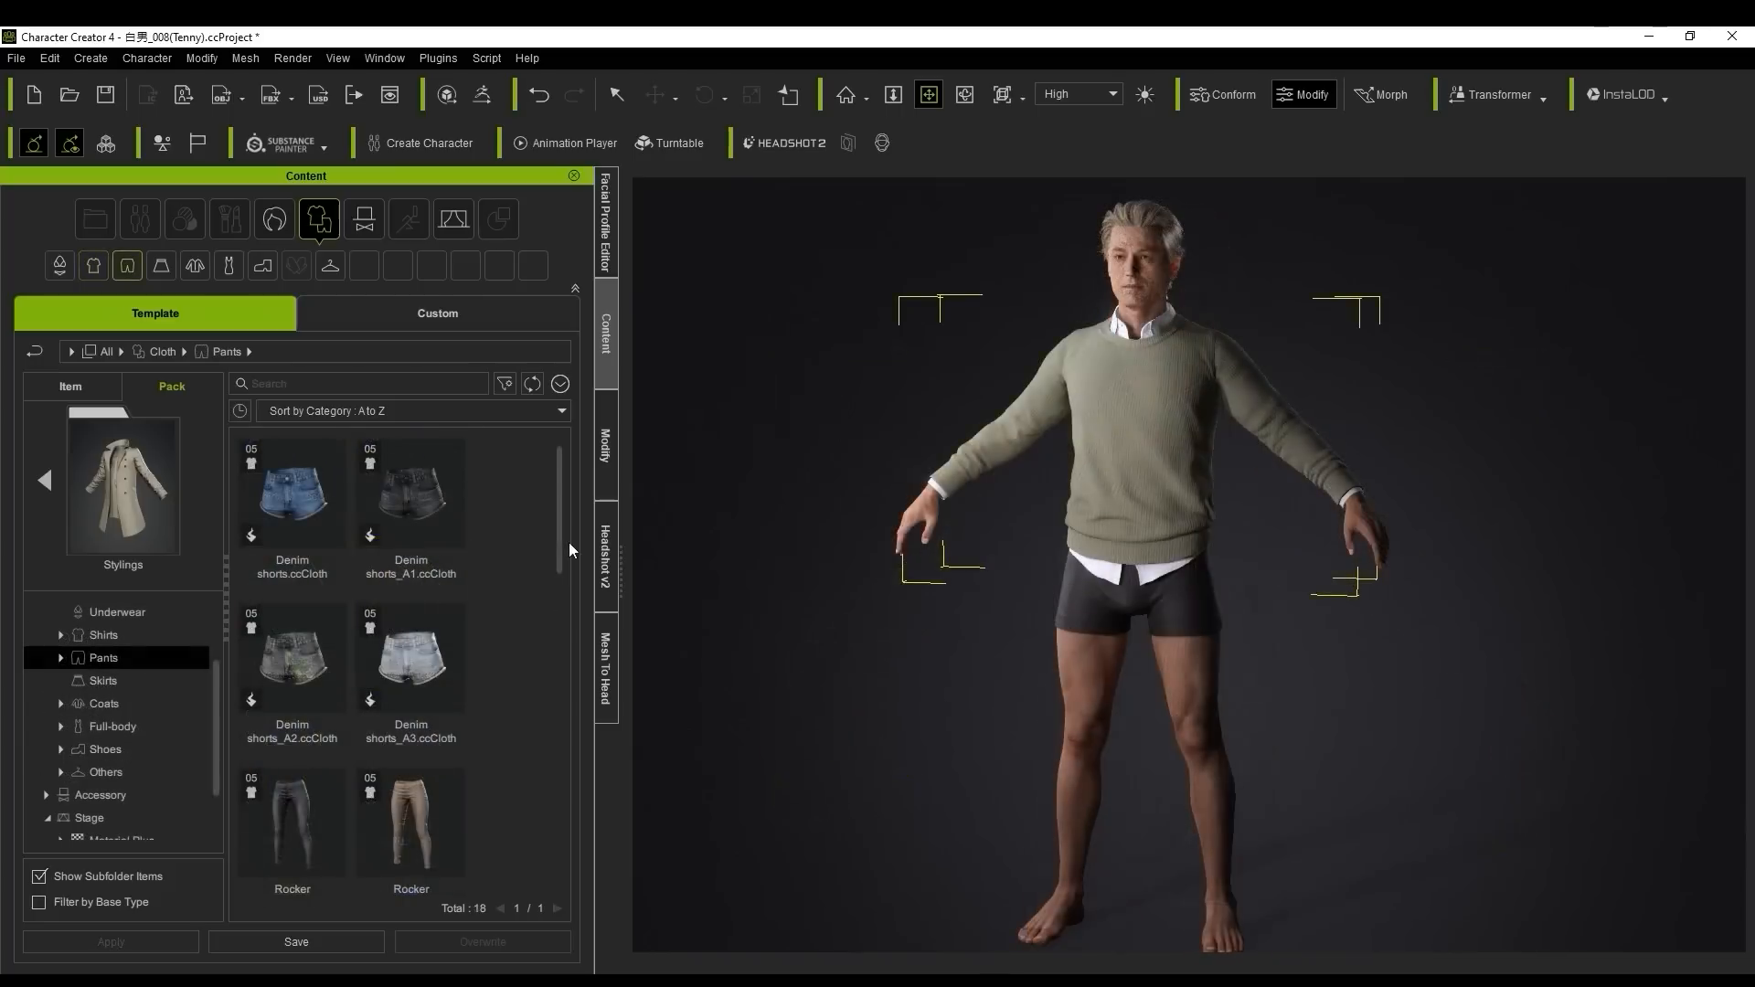
Step: Try different trousers from the Stylings pack on the character, ending with Slim fit pants_A4
drag(563, 546, 560, 687)
double_click(293, 673)
double_click(293, 782)
click(845, 560)
double_click(411, 749)
click(874, 561)
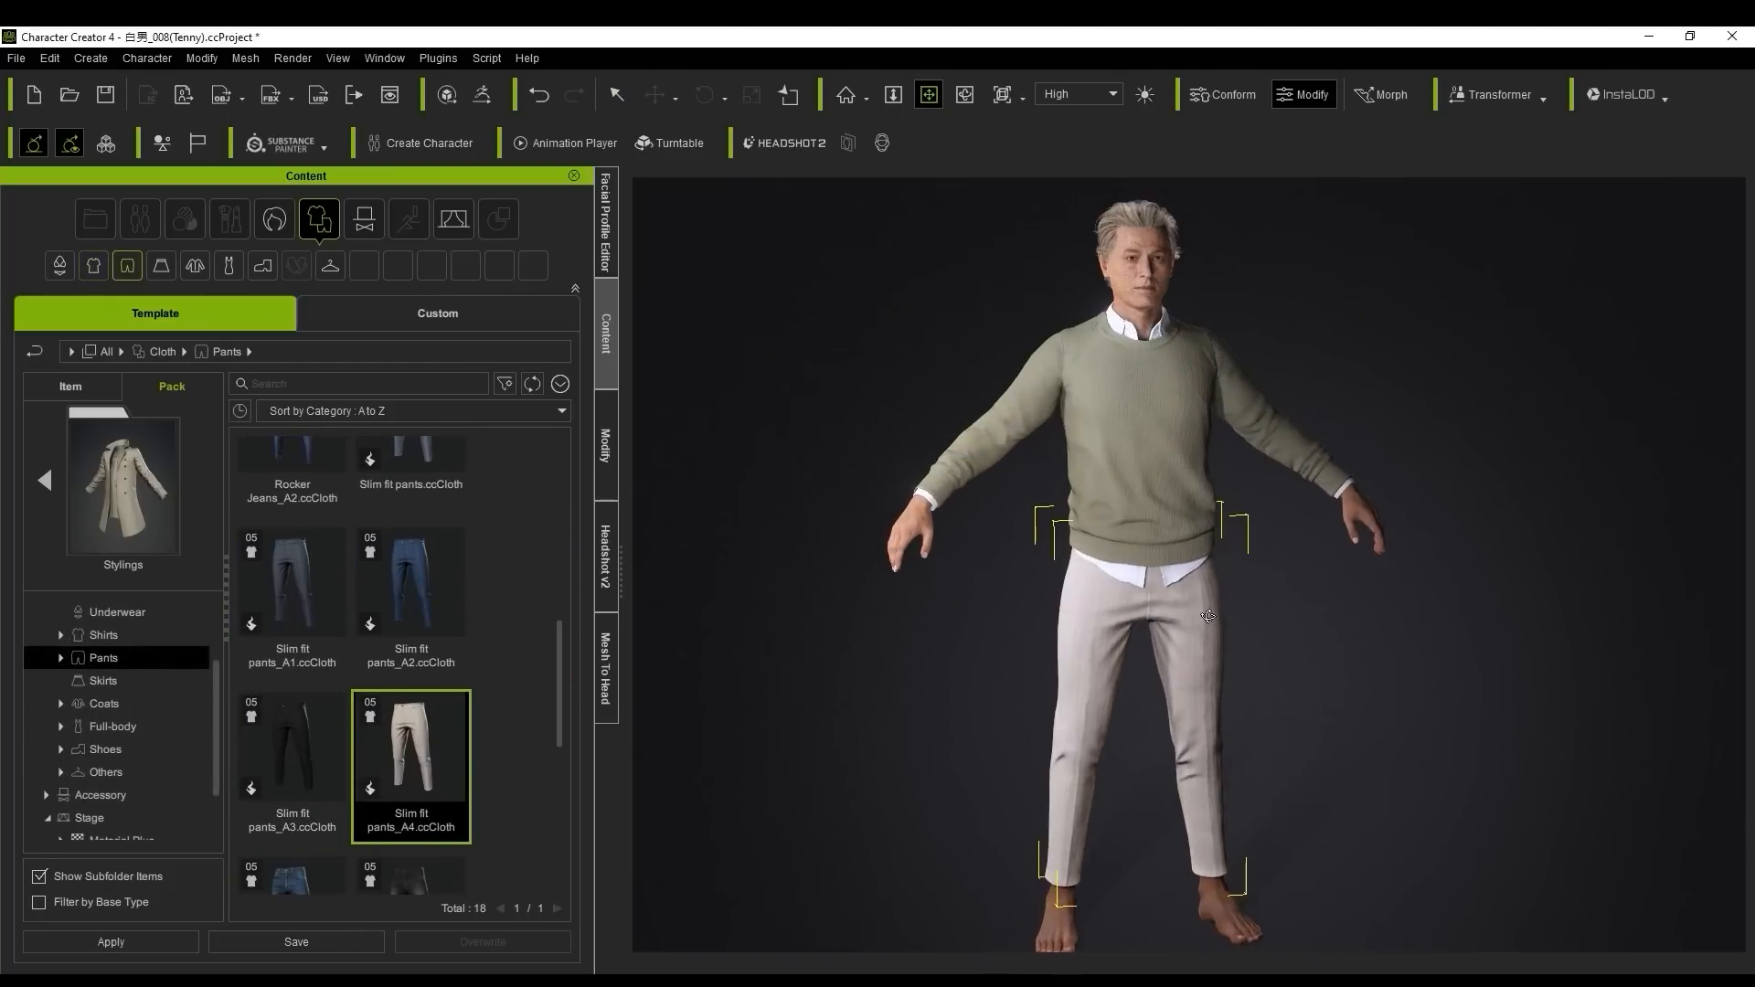
Step: Try the Sport sneakers_A3 shoes on the character, and replace them with Sport sneakers_A2
click(103, 749)
drag(563, 504, 561, 685)
double_click(292, 659)
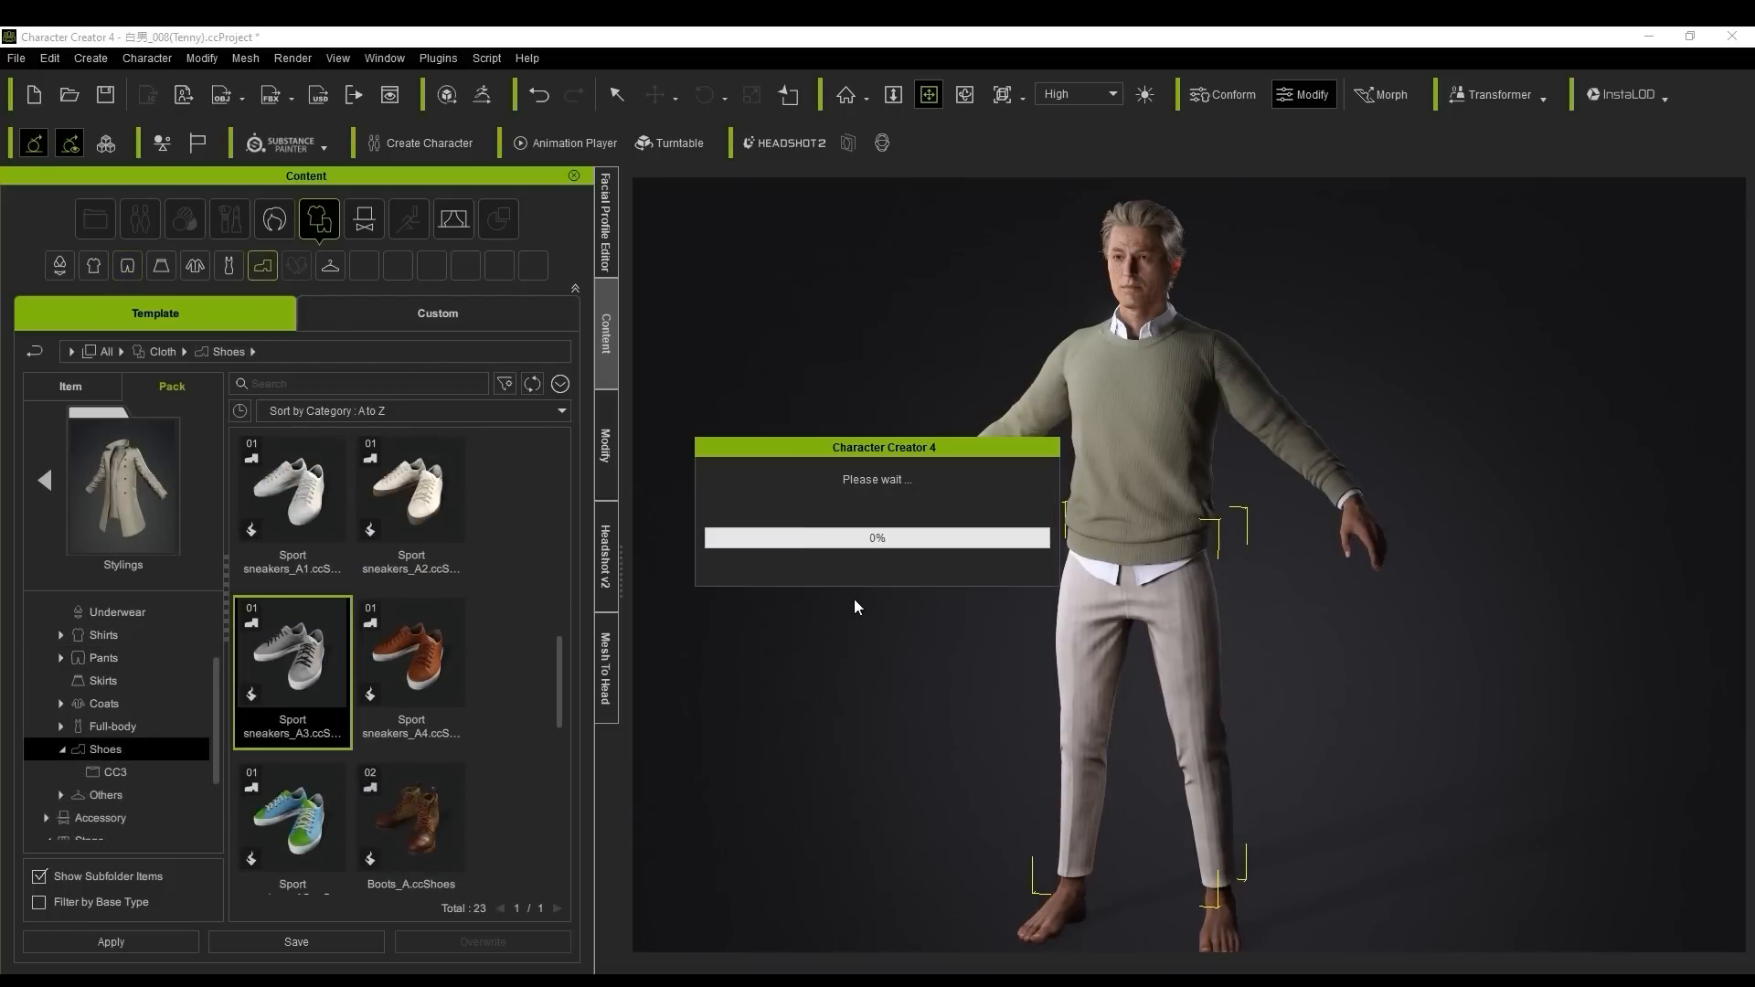
click(929, 94)
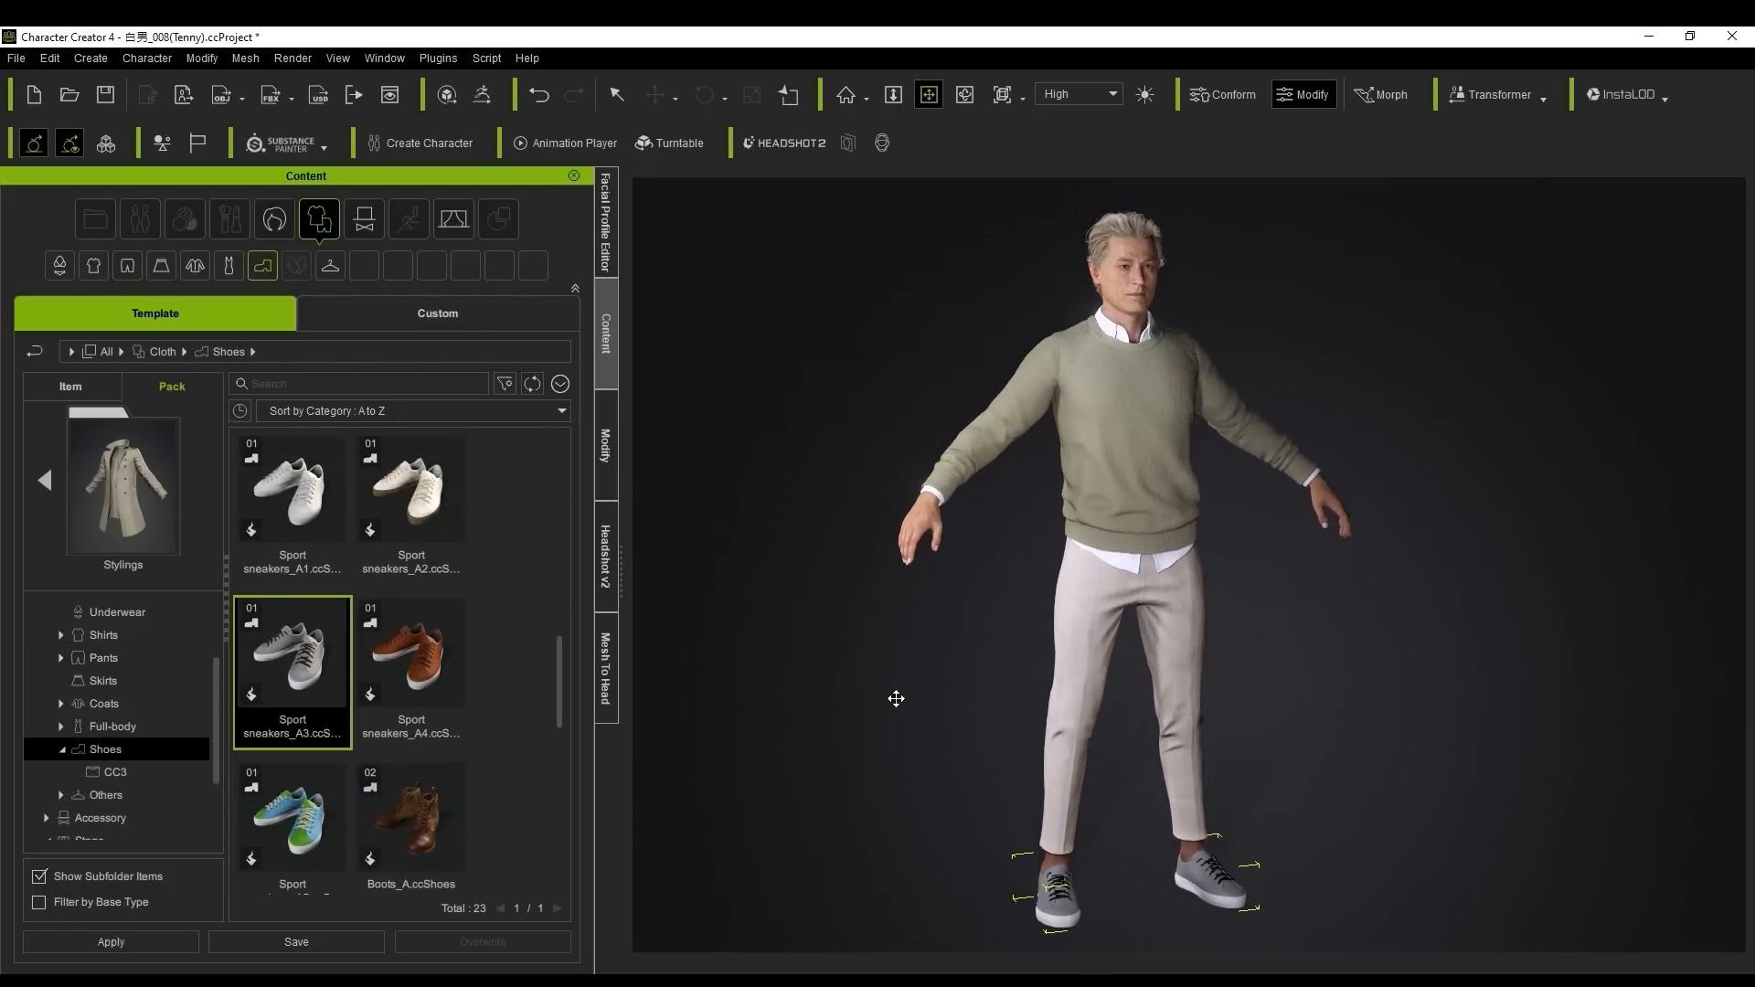
double_click(412, 493)
click(869, 780)
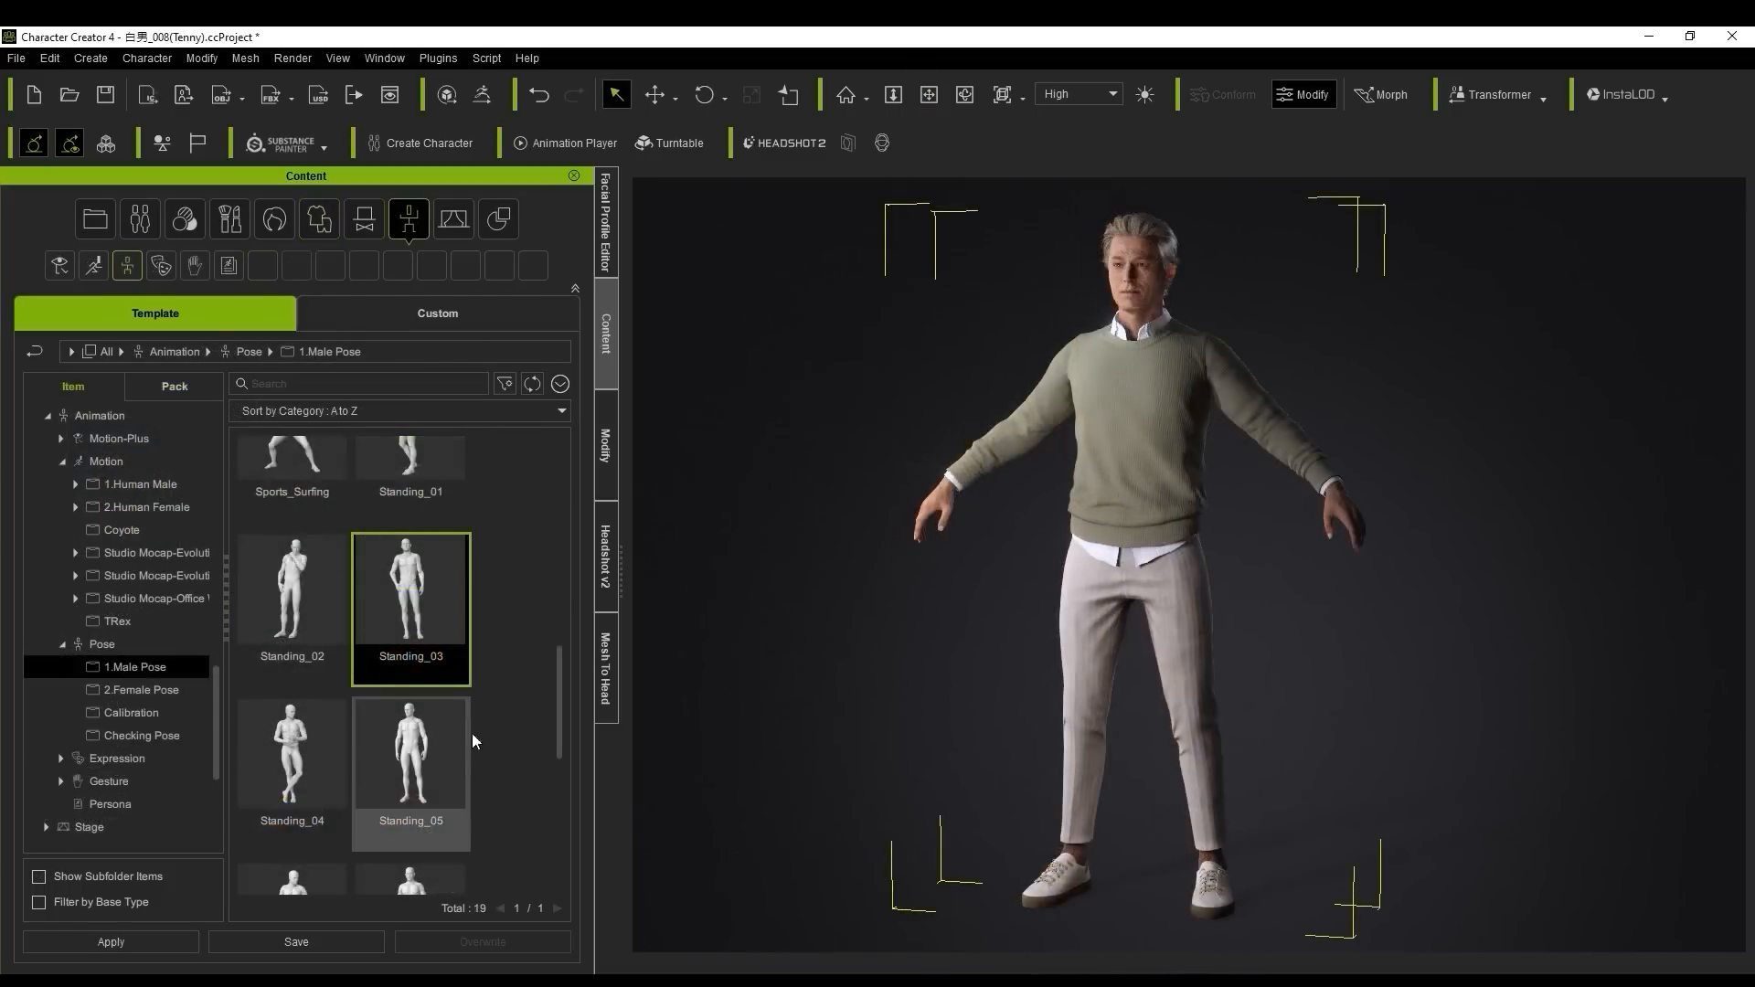
Step: Try the Standing_05 male pose, settle on Standing_03, and inspect the dressed character from several angles
double_click(438, 747)
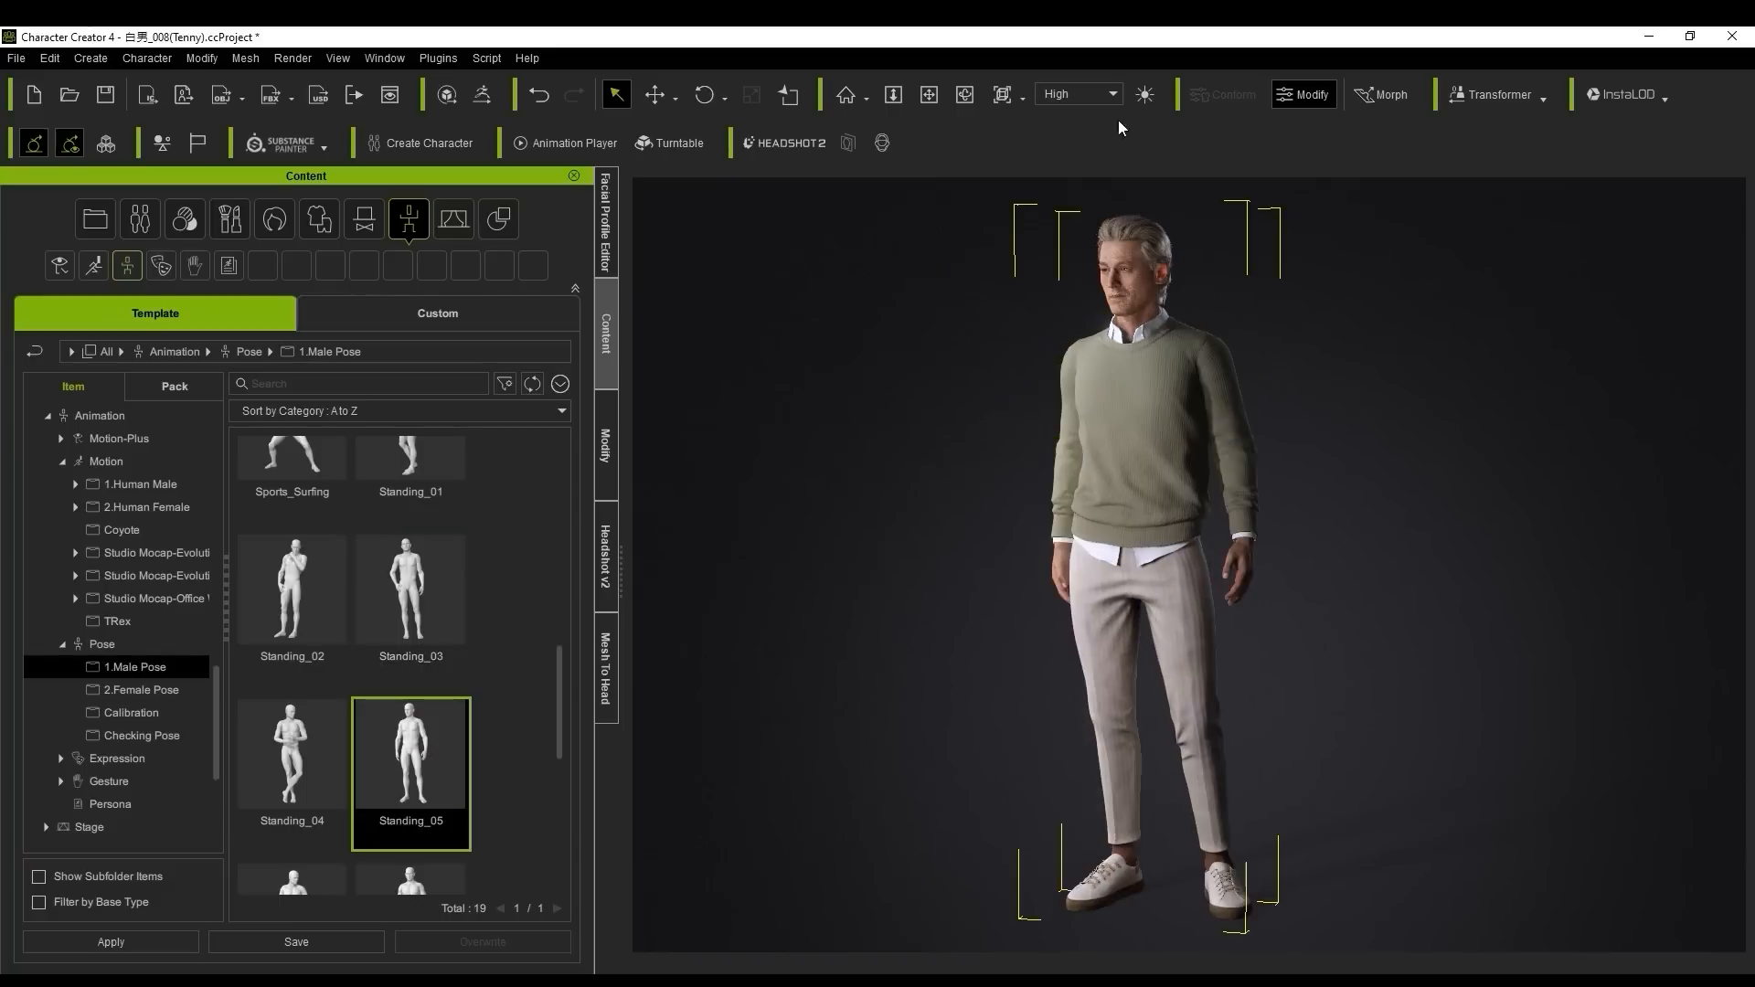
click(928, 94)
drag(557, 695, 564, 773)
double_click(291, 480)
mouse_move(805, 512)
right_down()
mouse_move(884, 528)
mouse_move(805, 539)
right_up()
right_drag(1090, 603, 1487, 611)
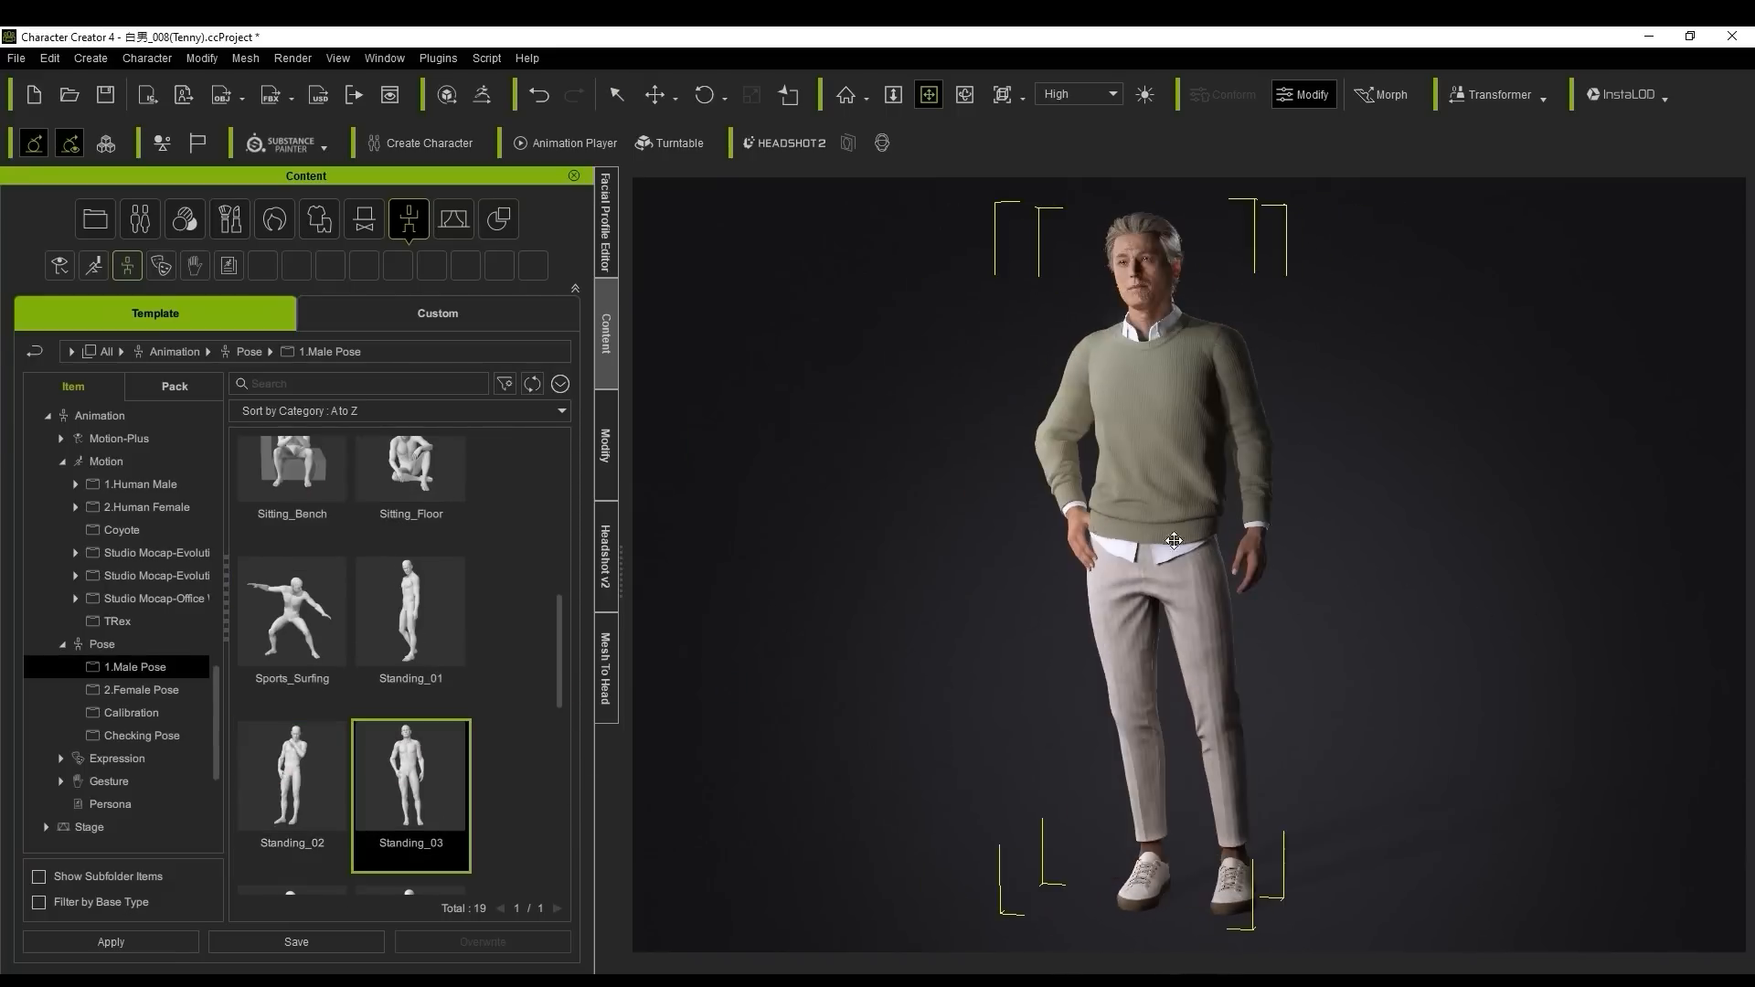
right_drag(1399, 581, 1438, 565)
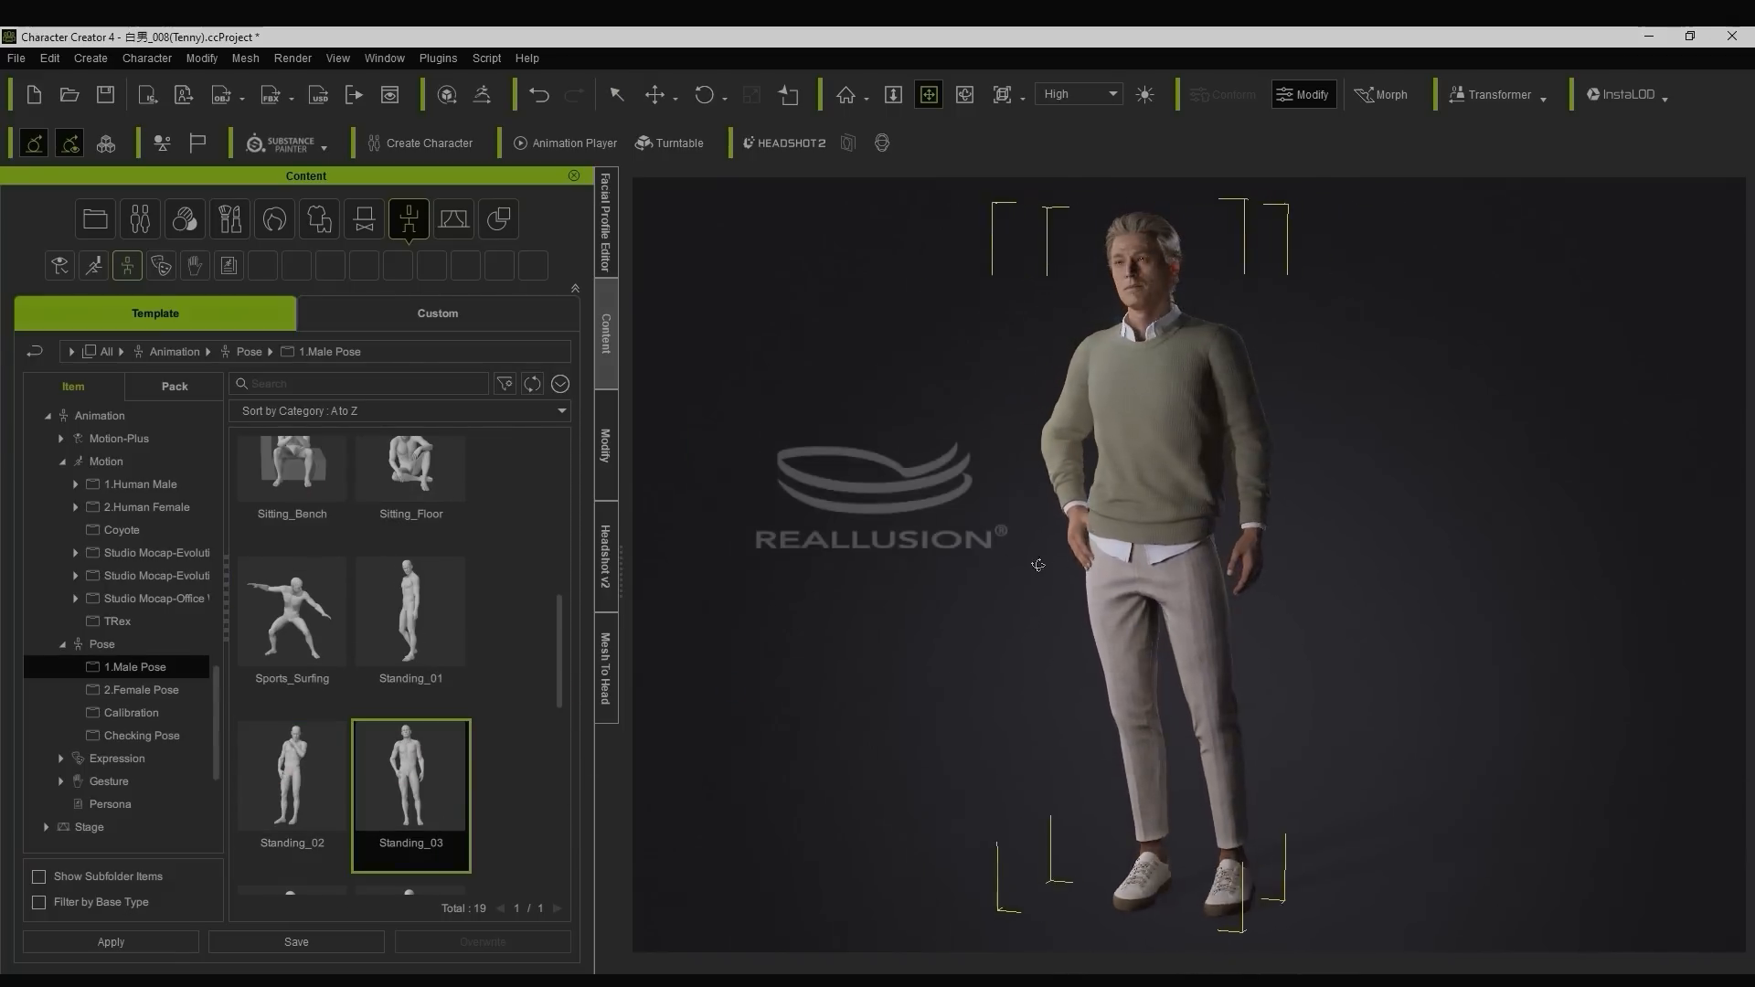